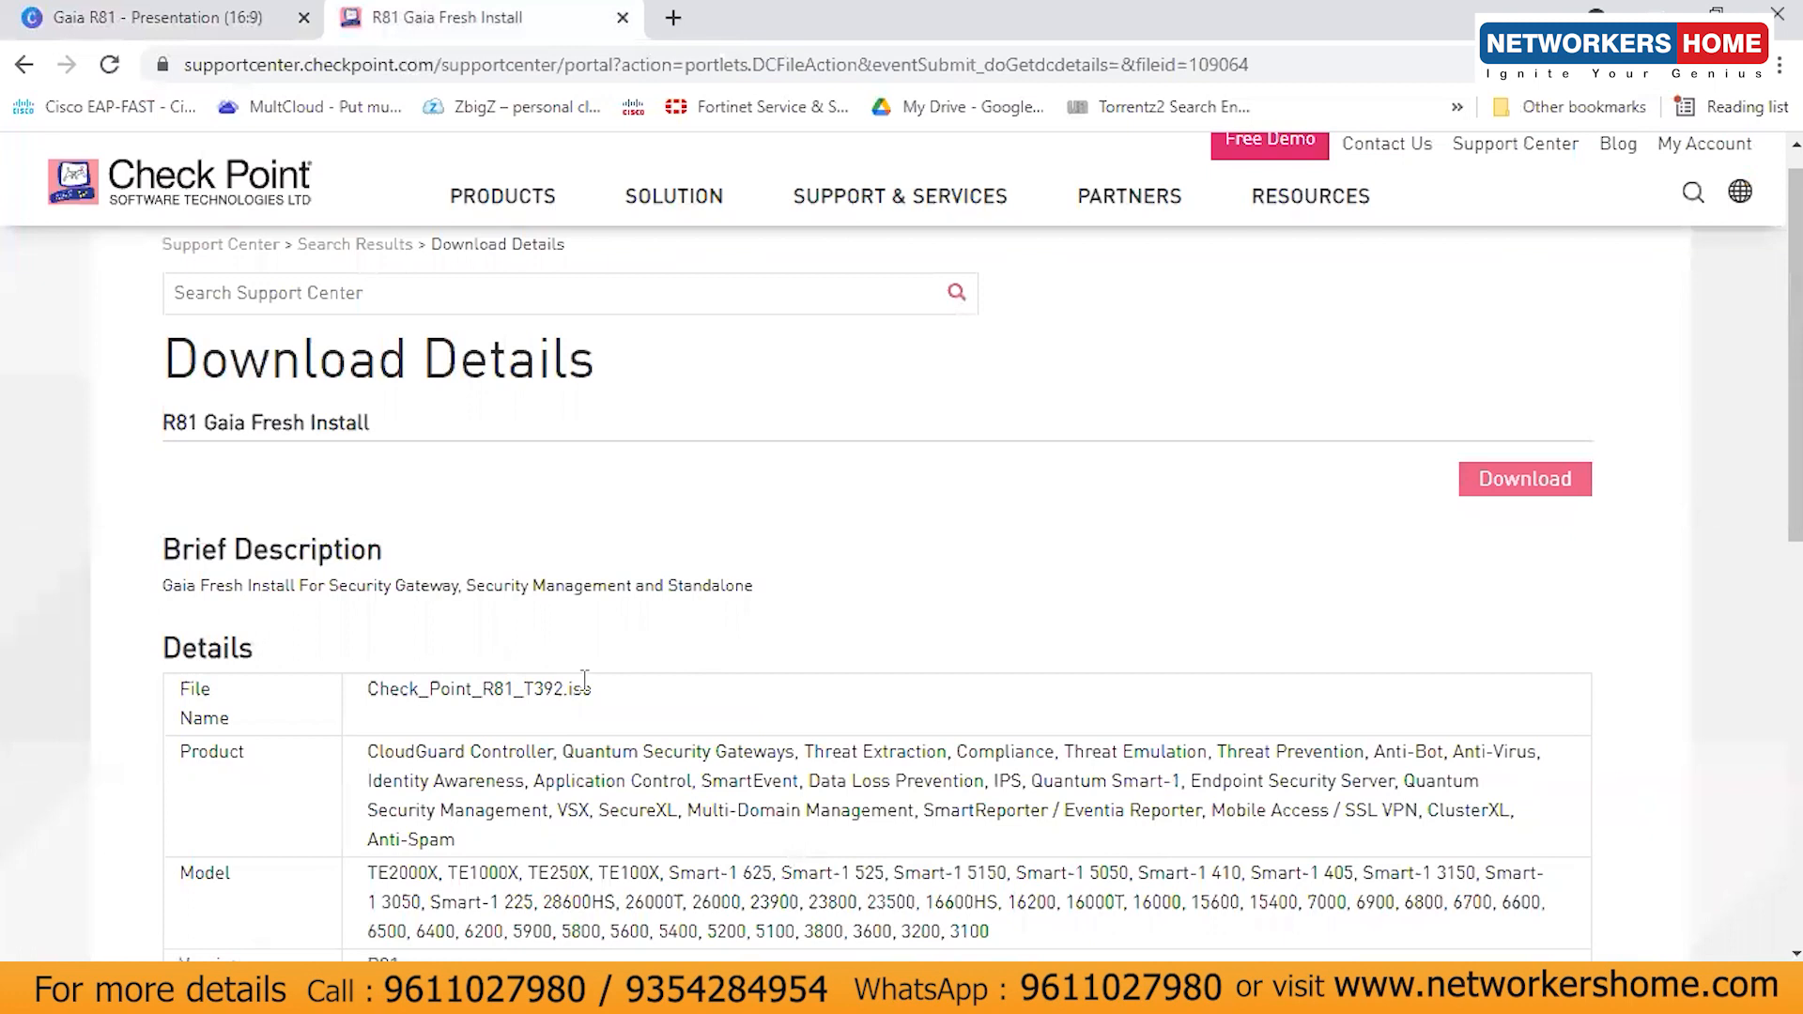
# - Check the download details, then start downloading the 4.34 GB Check_Point_R81_T392.iso Gaia image
pyautogui.scroll(-2, 1772, 368)
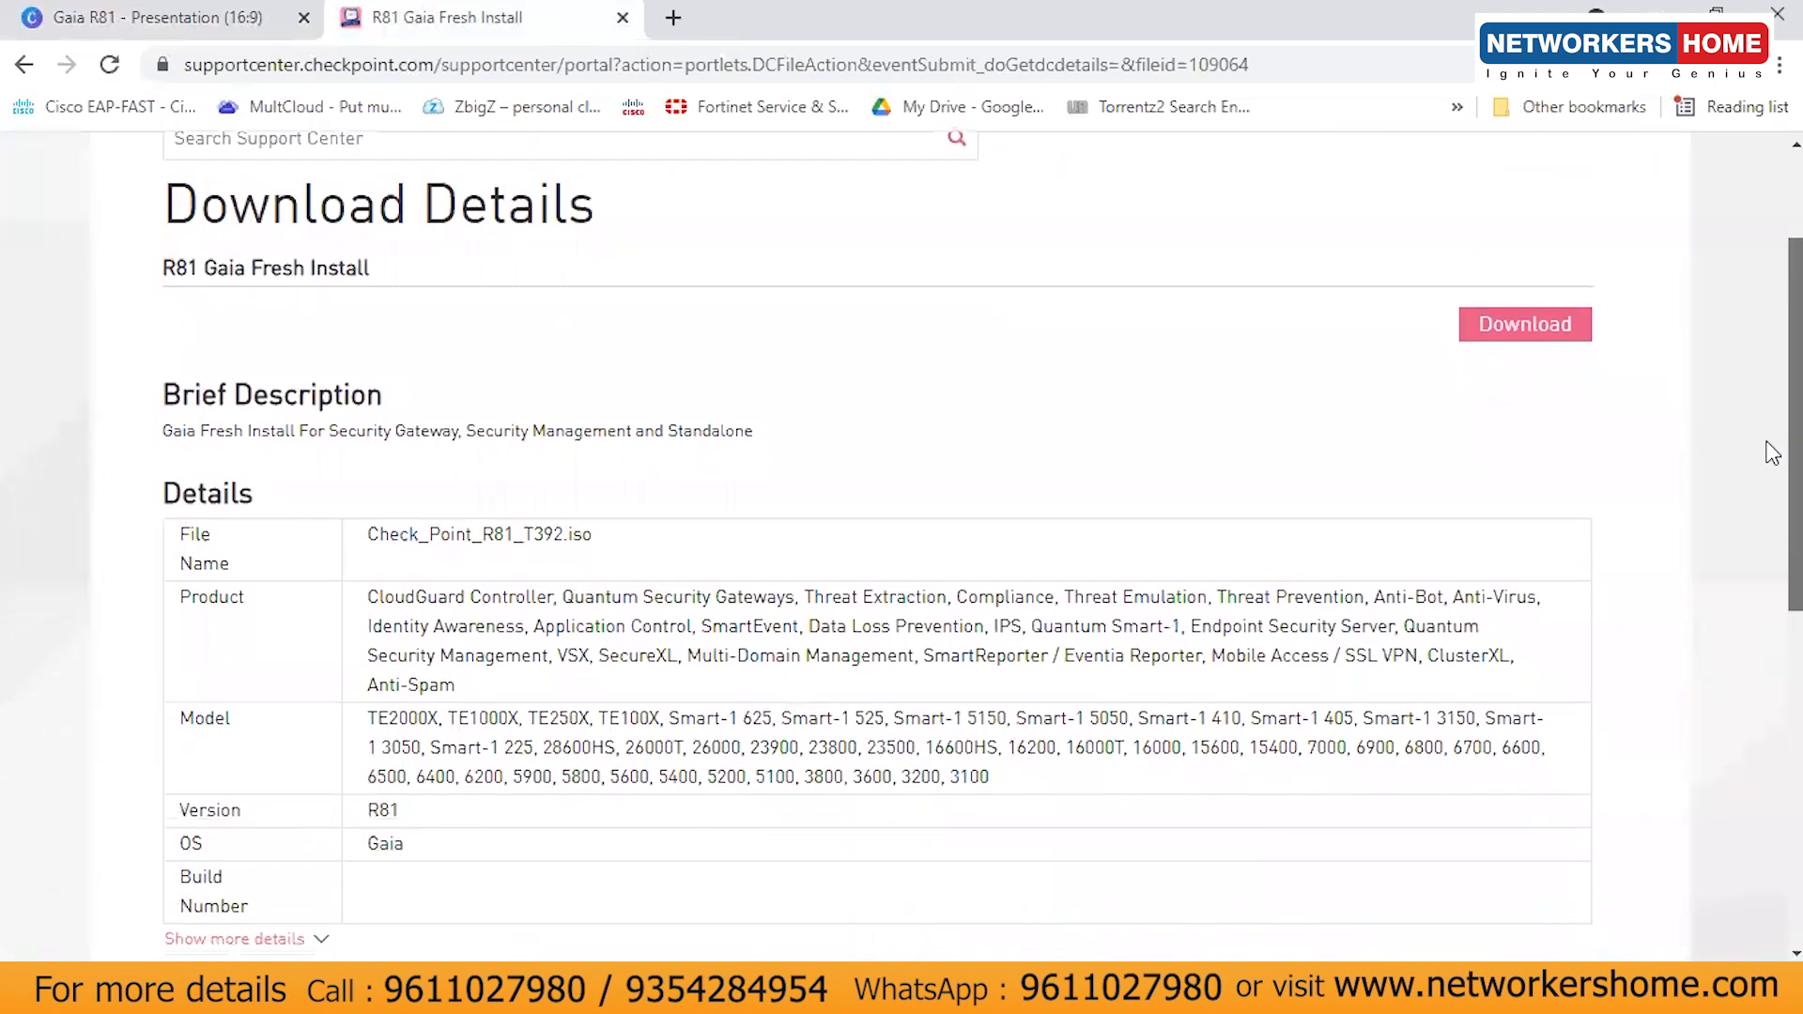
pyautogui.scroll(3, 1771, 370)
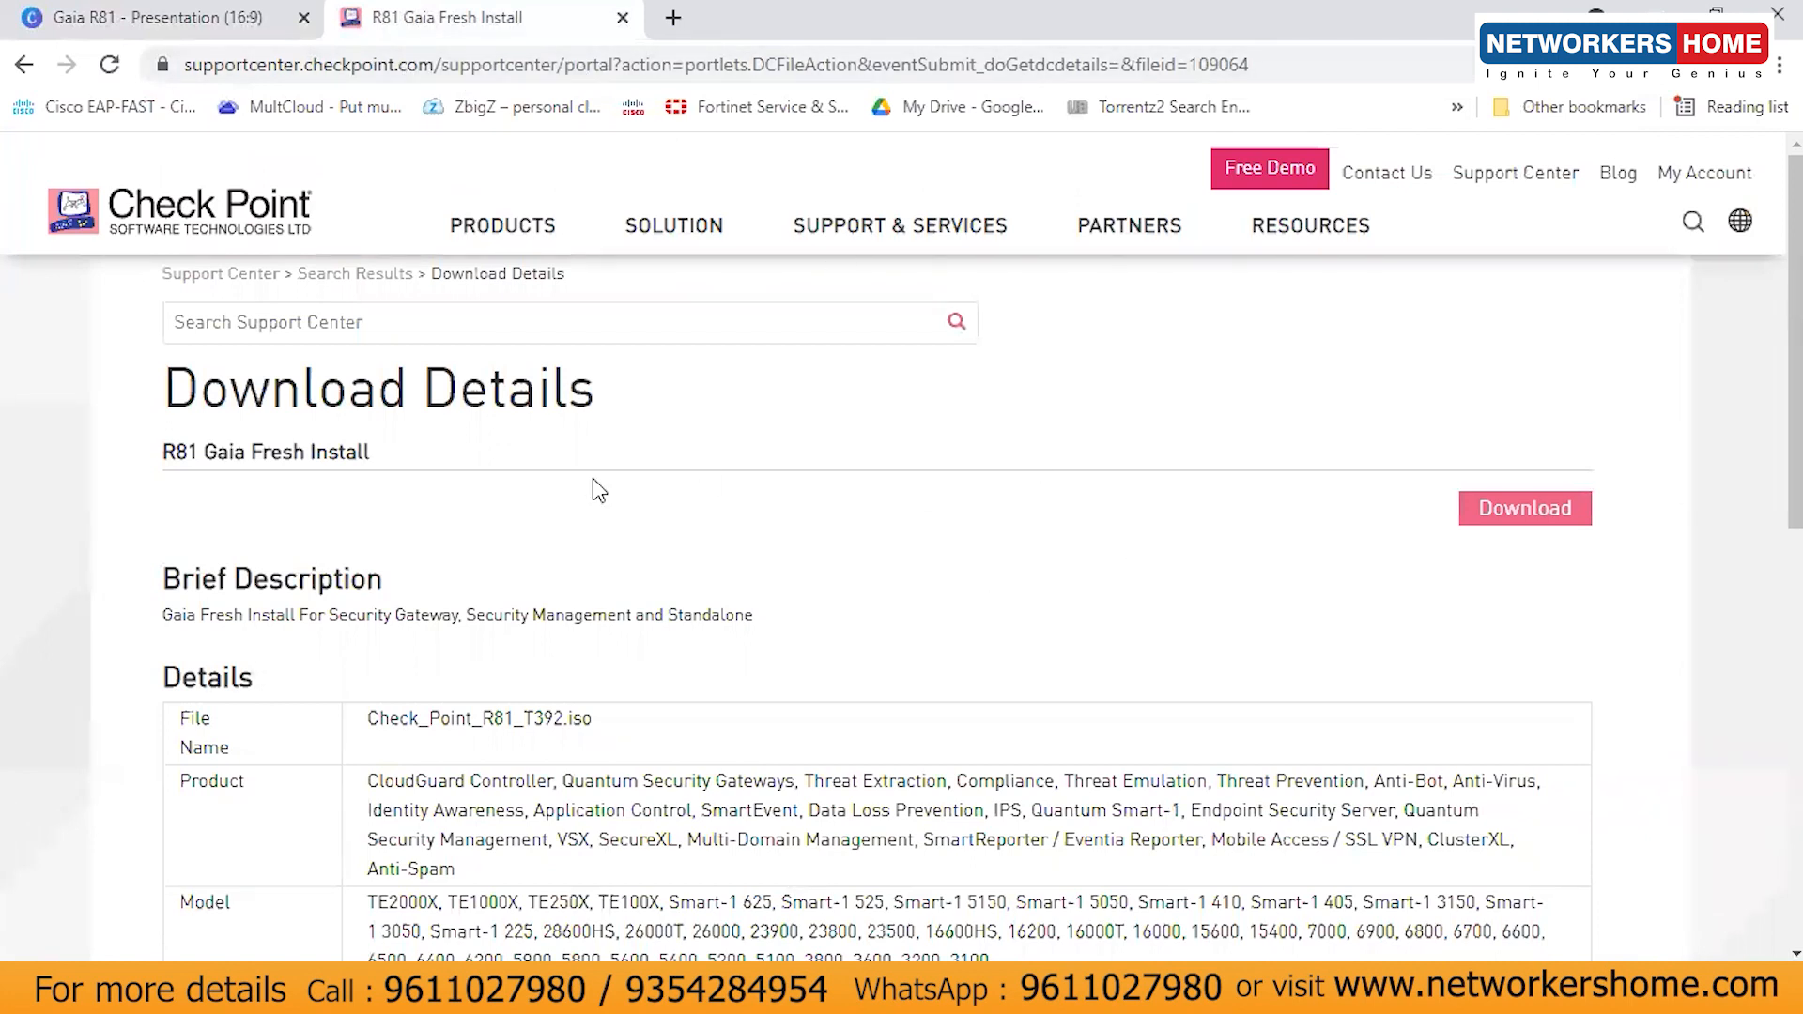
pyautogui.moveTo(389, 719); pyautogui.dragTo(635, 744)
pyautogui.click(625, 744)
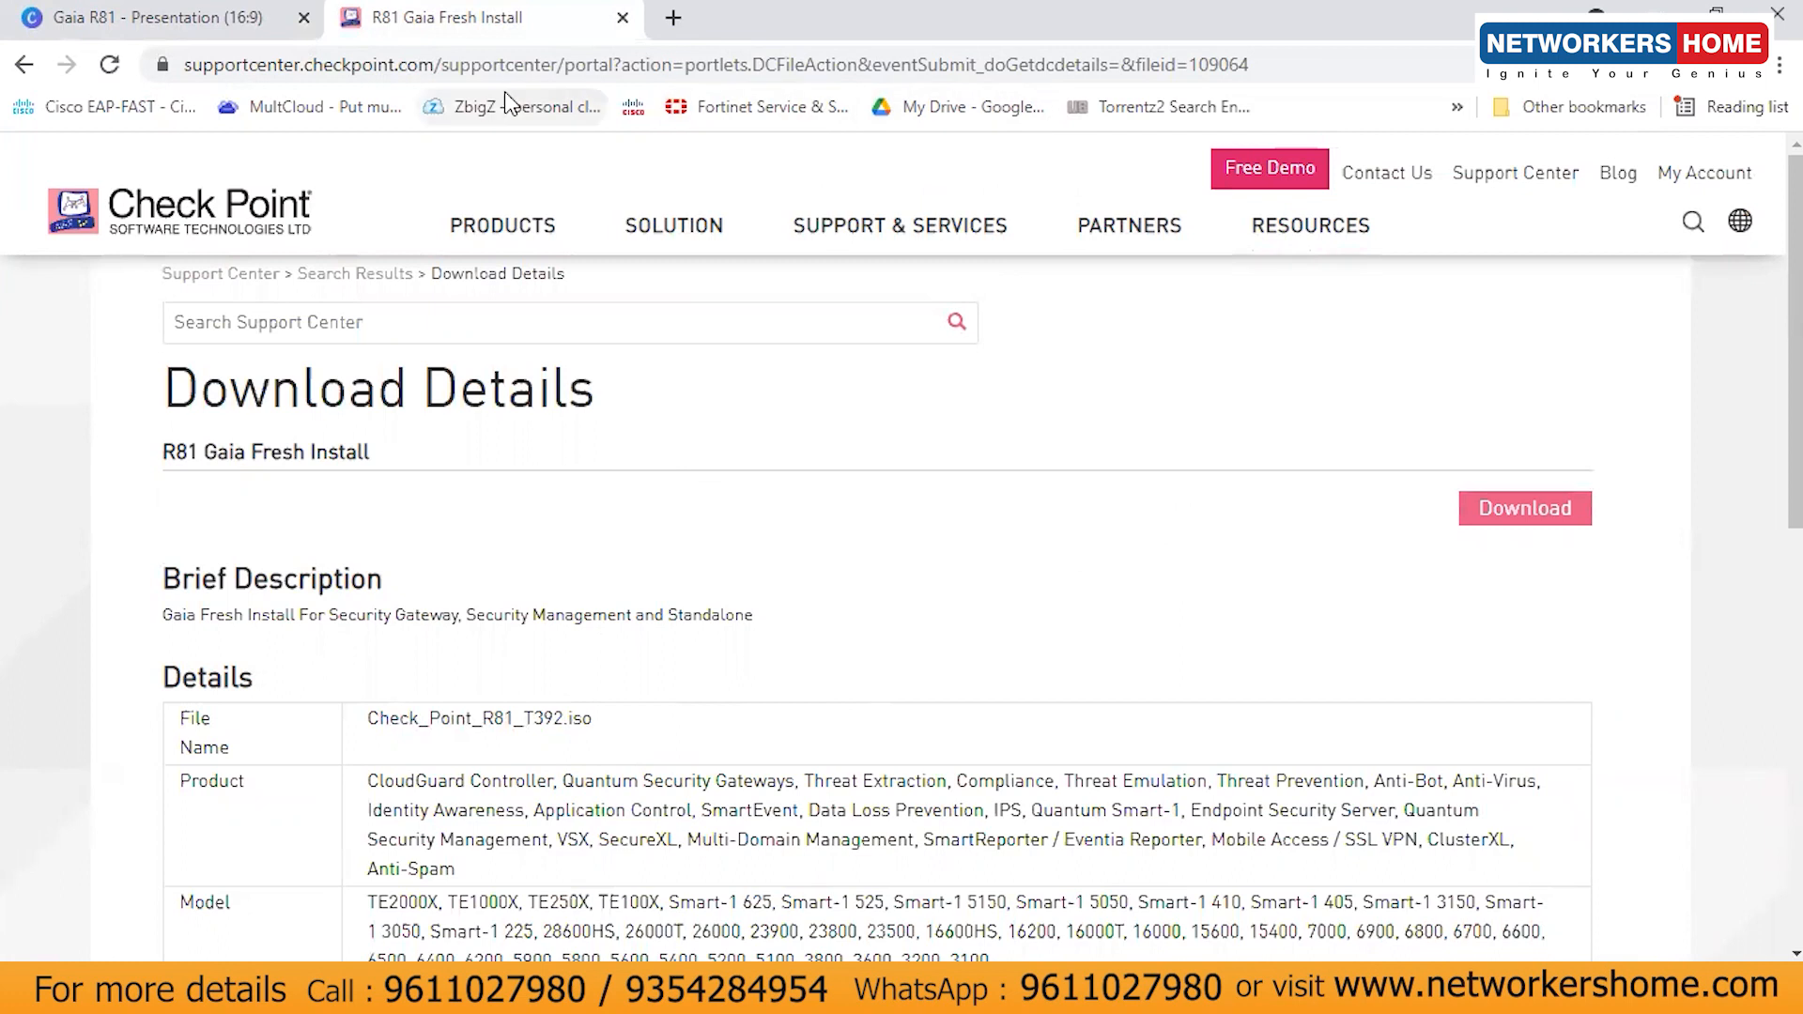
pyautogui.moveTo(210, 57); pyautogui.dragTo(479, 67)
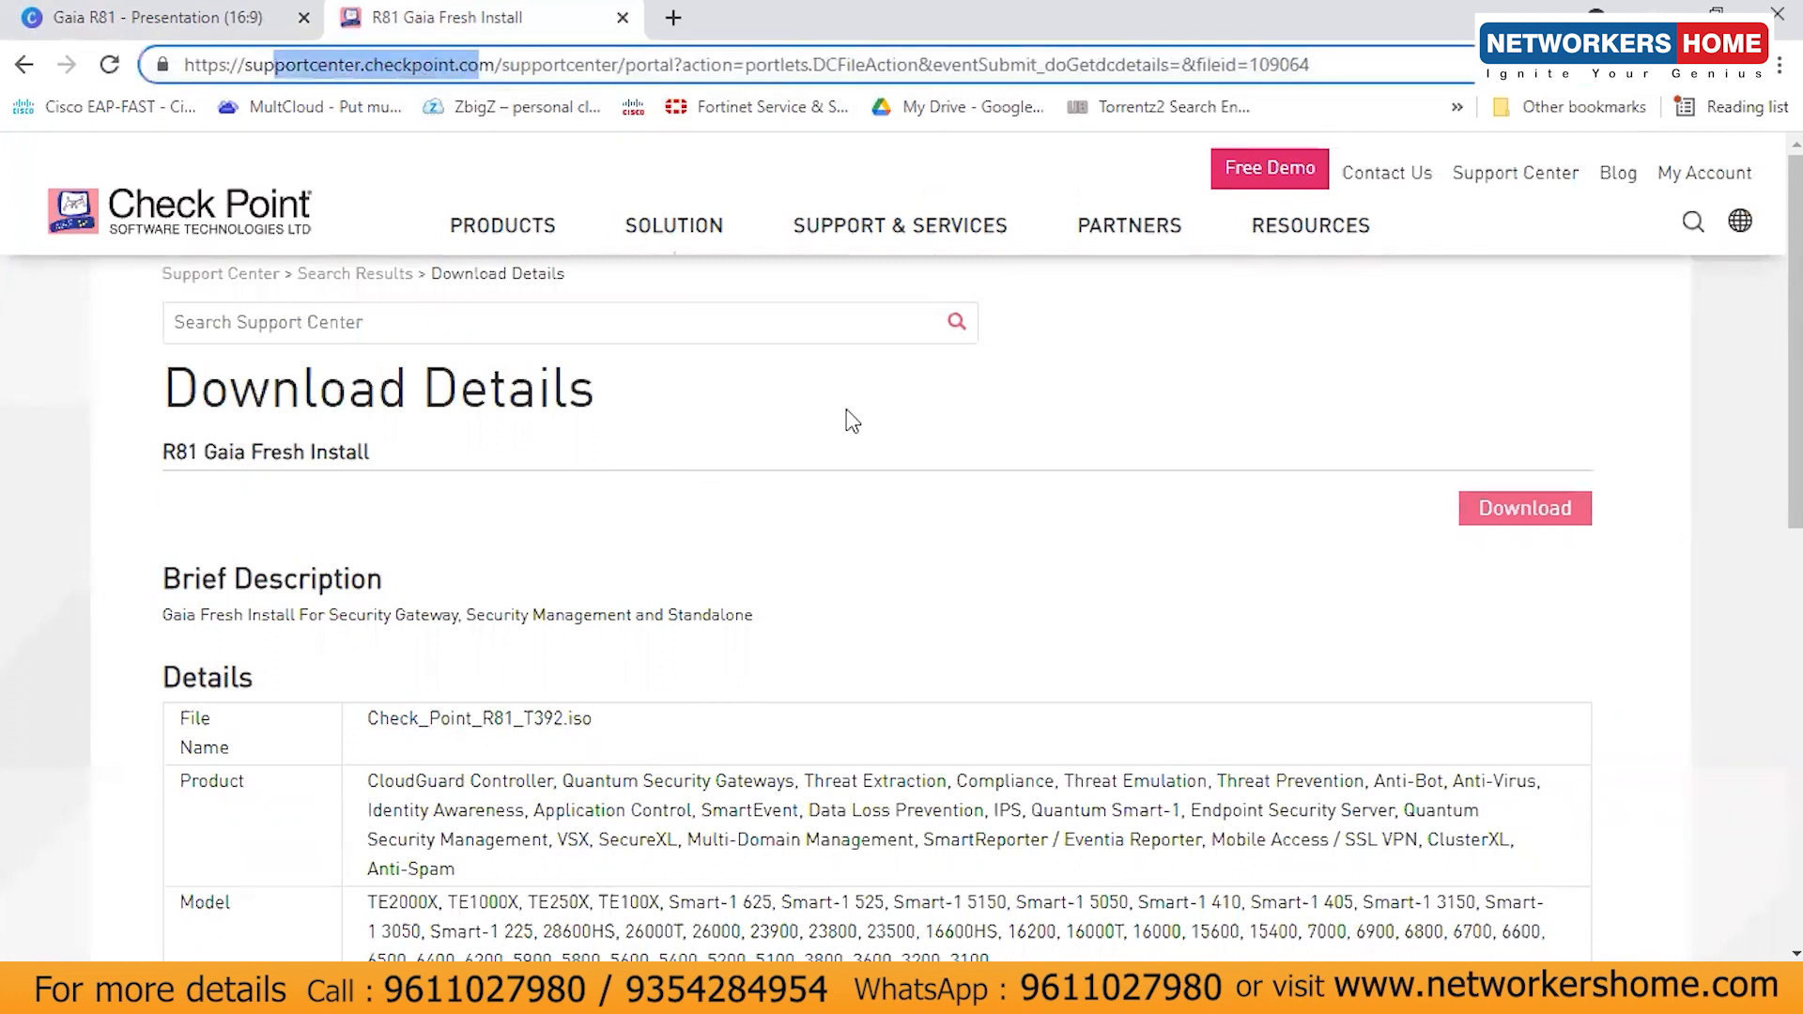
pyautogui.click(957, 581)
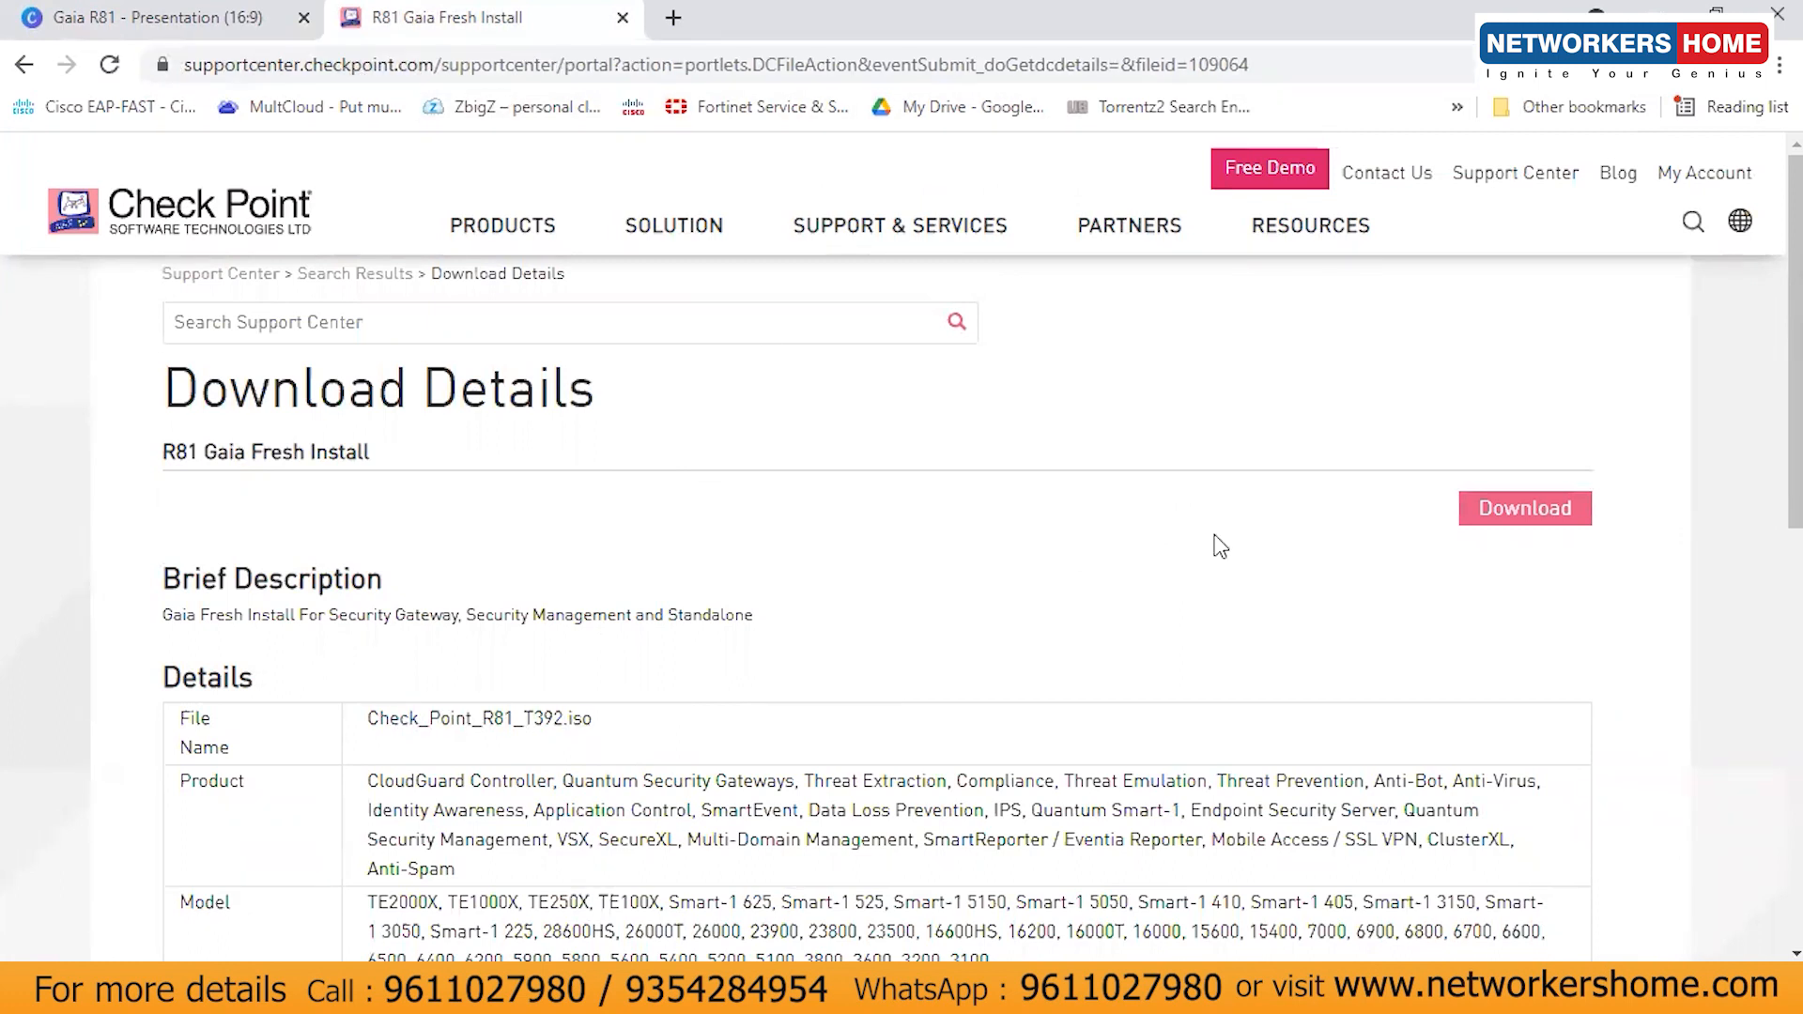
pyautogui.click(1511, 524)
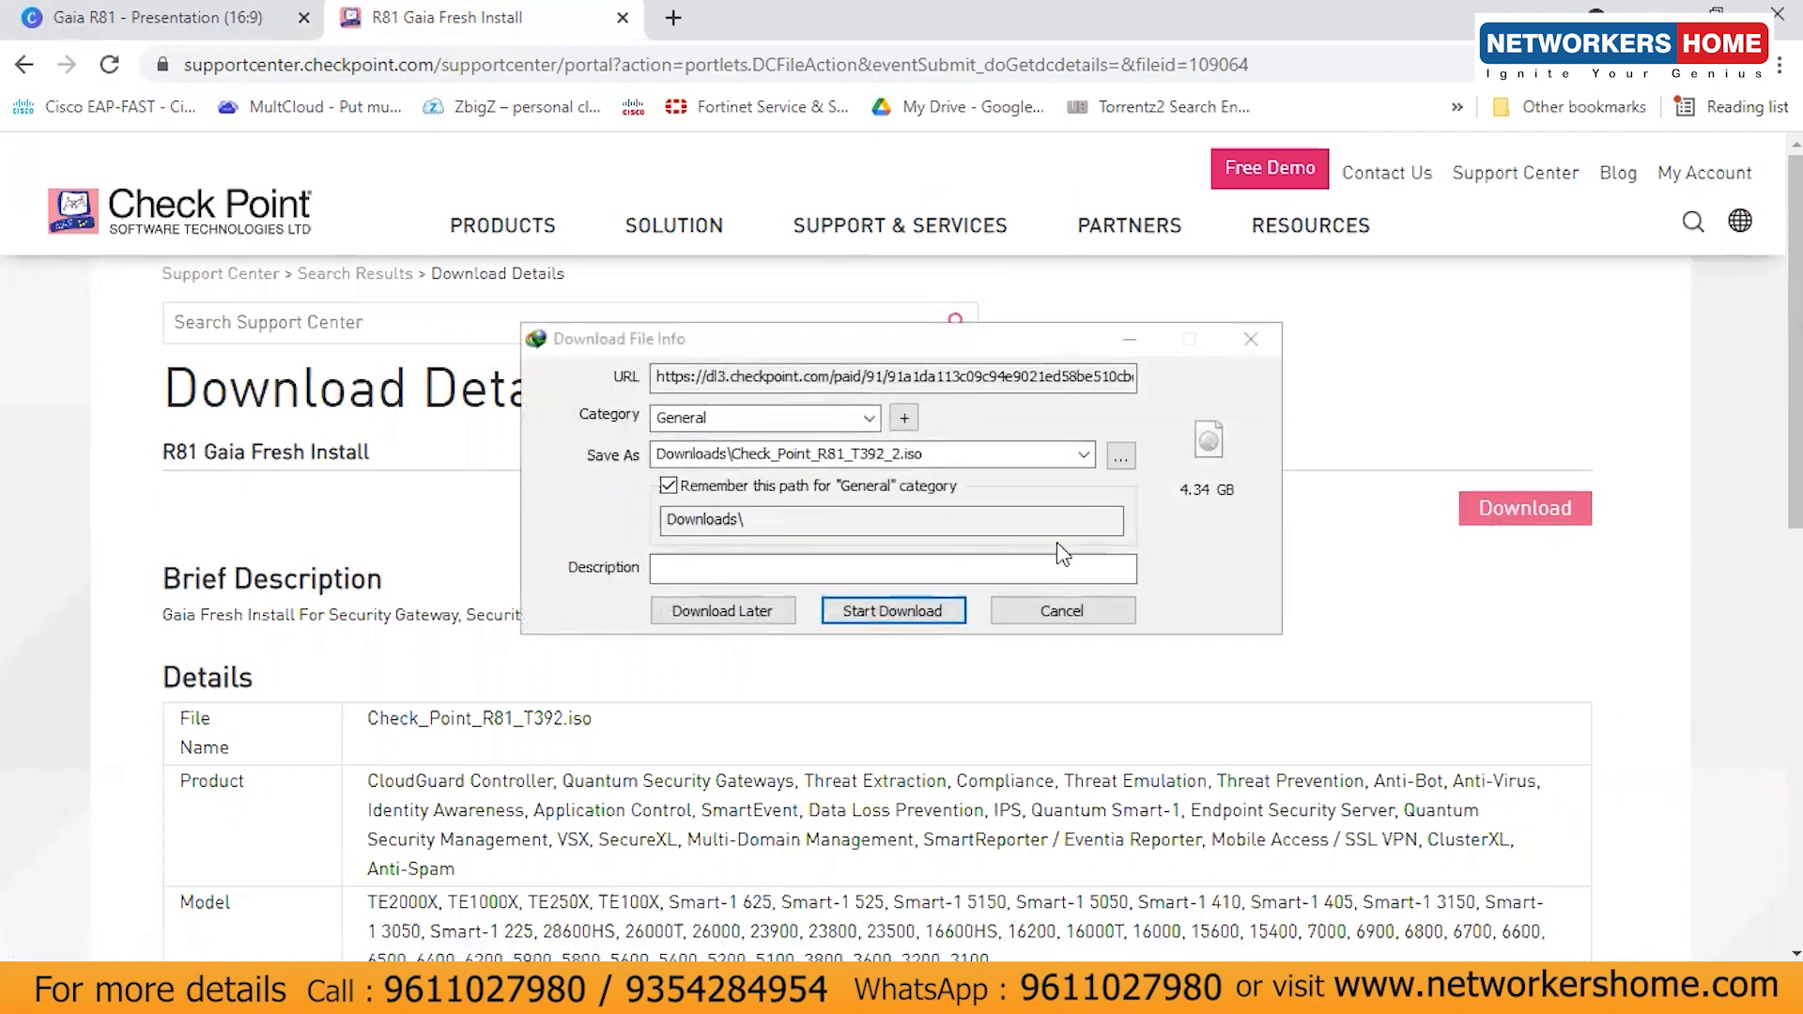
# - Cancel the duplicate download, verify Check_Point_R81_T392.iso is in Downloads, and switch to VMware Workstation
pyautogui.click(1040, 609)
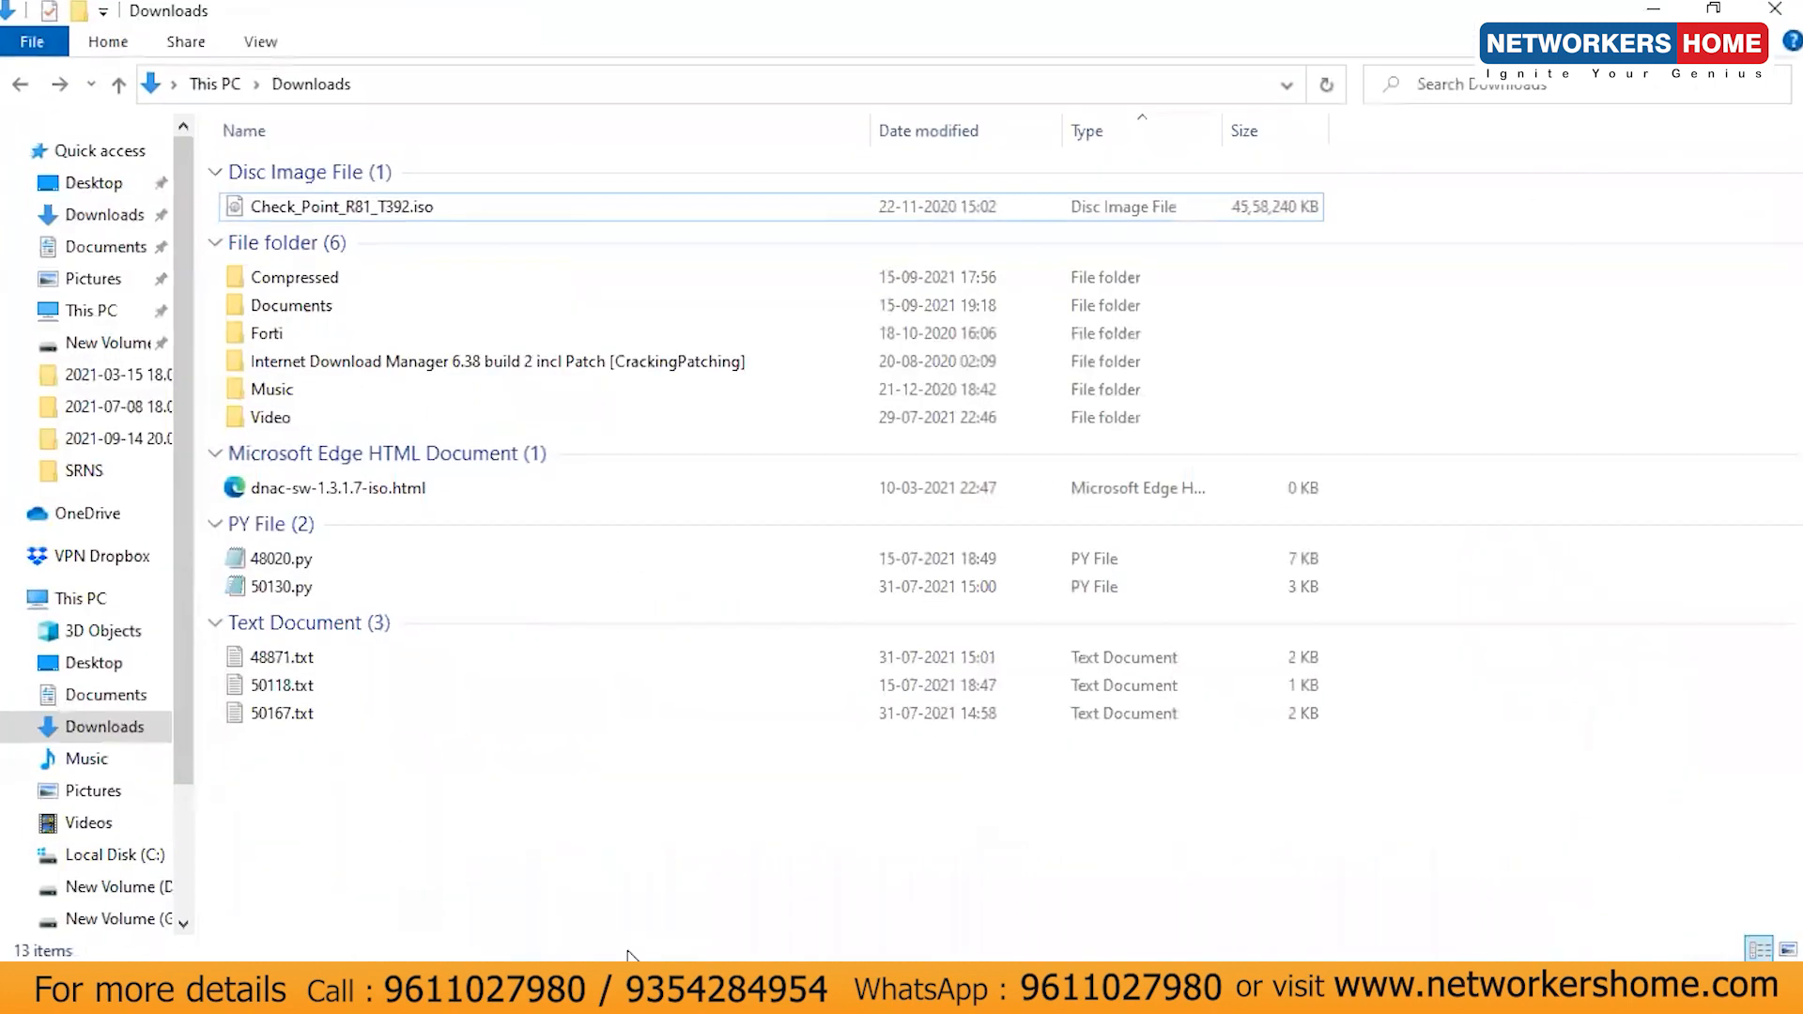
pyautogui.click(472, 208)
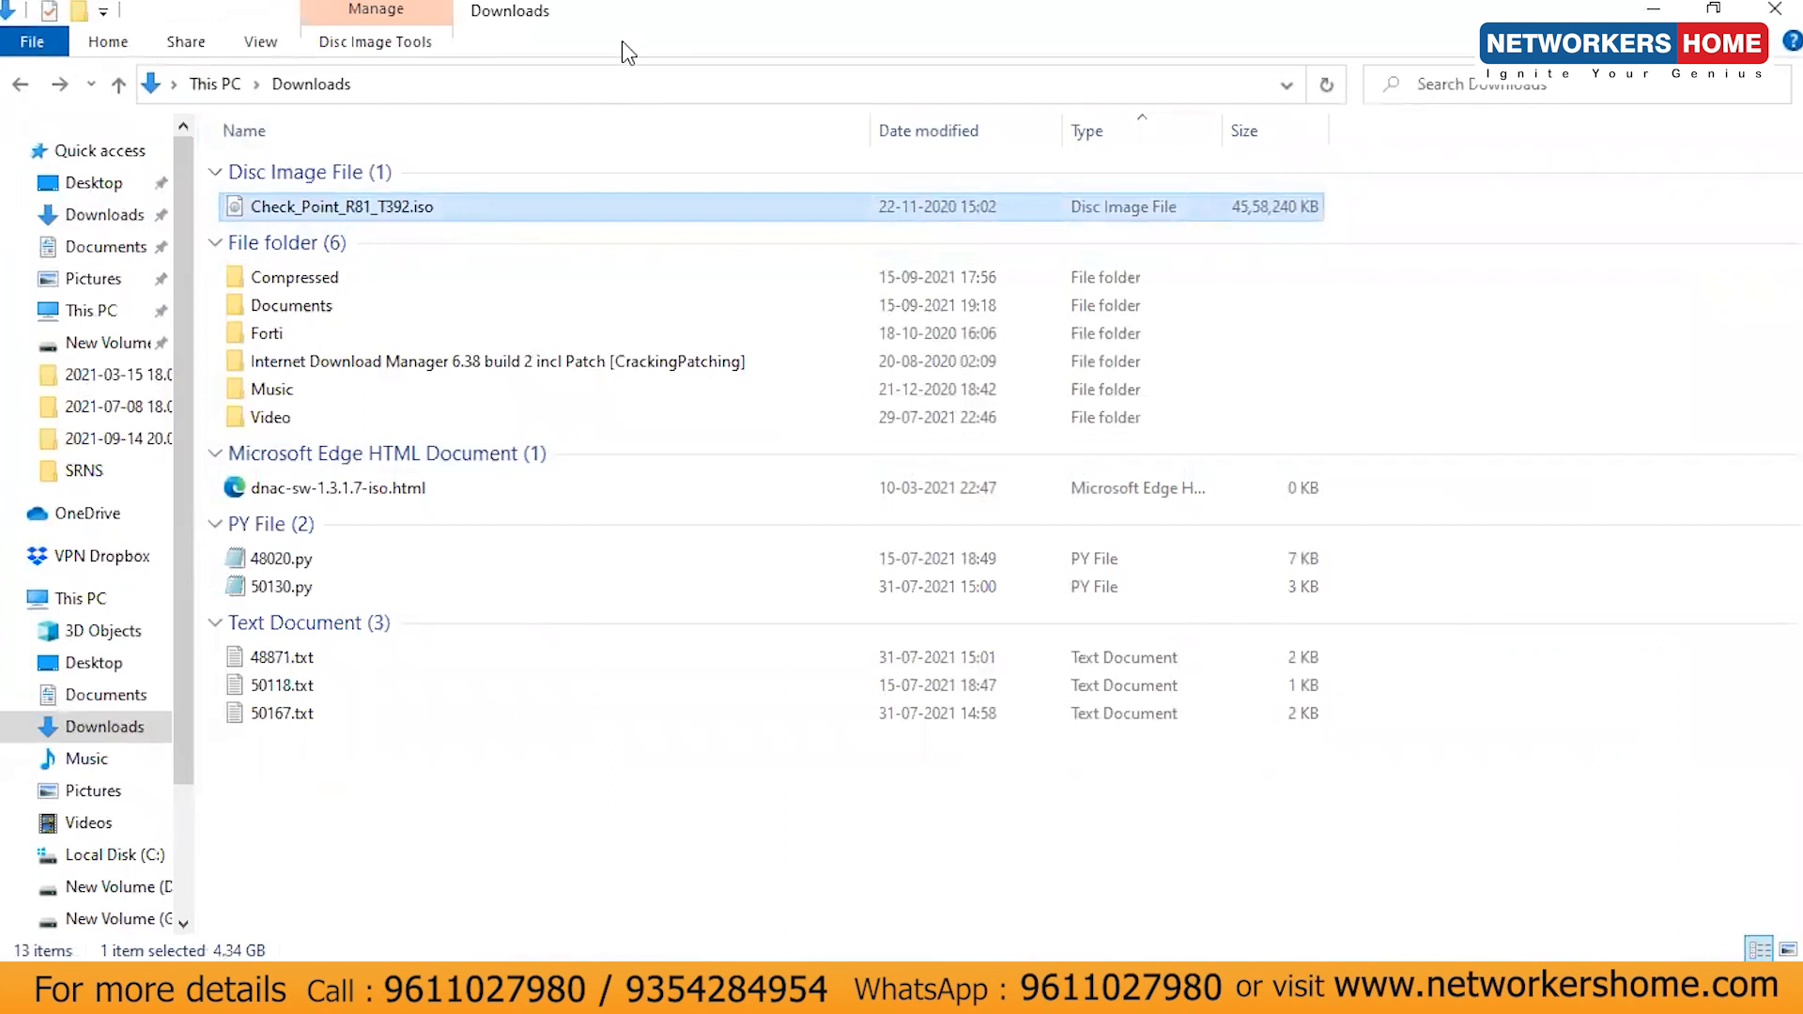
pyautogui.click(601, 84)
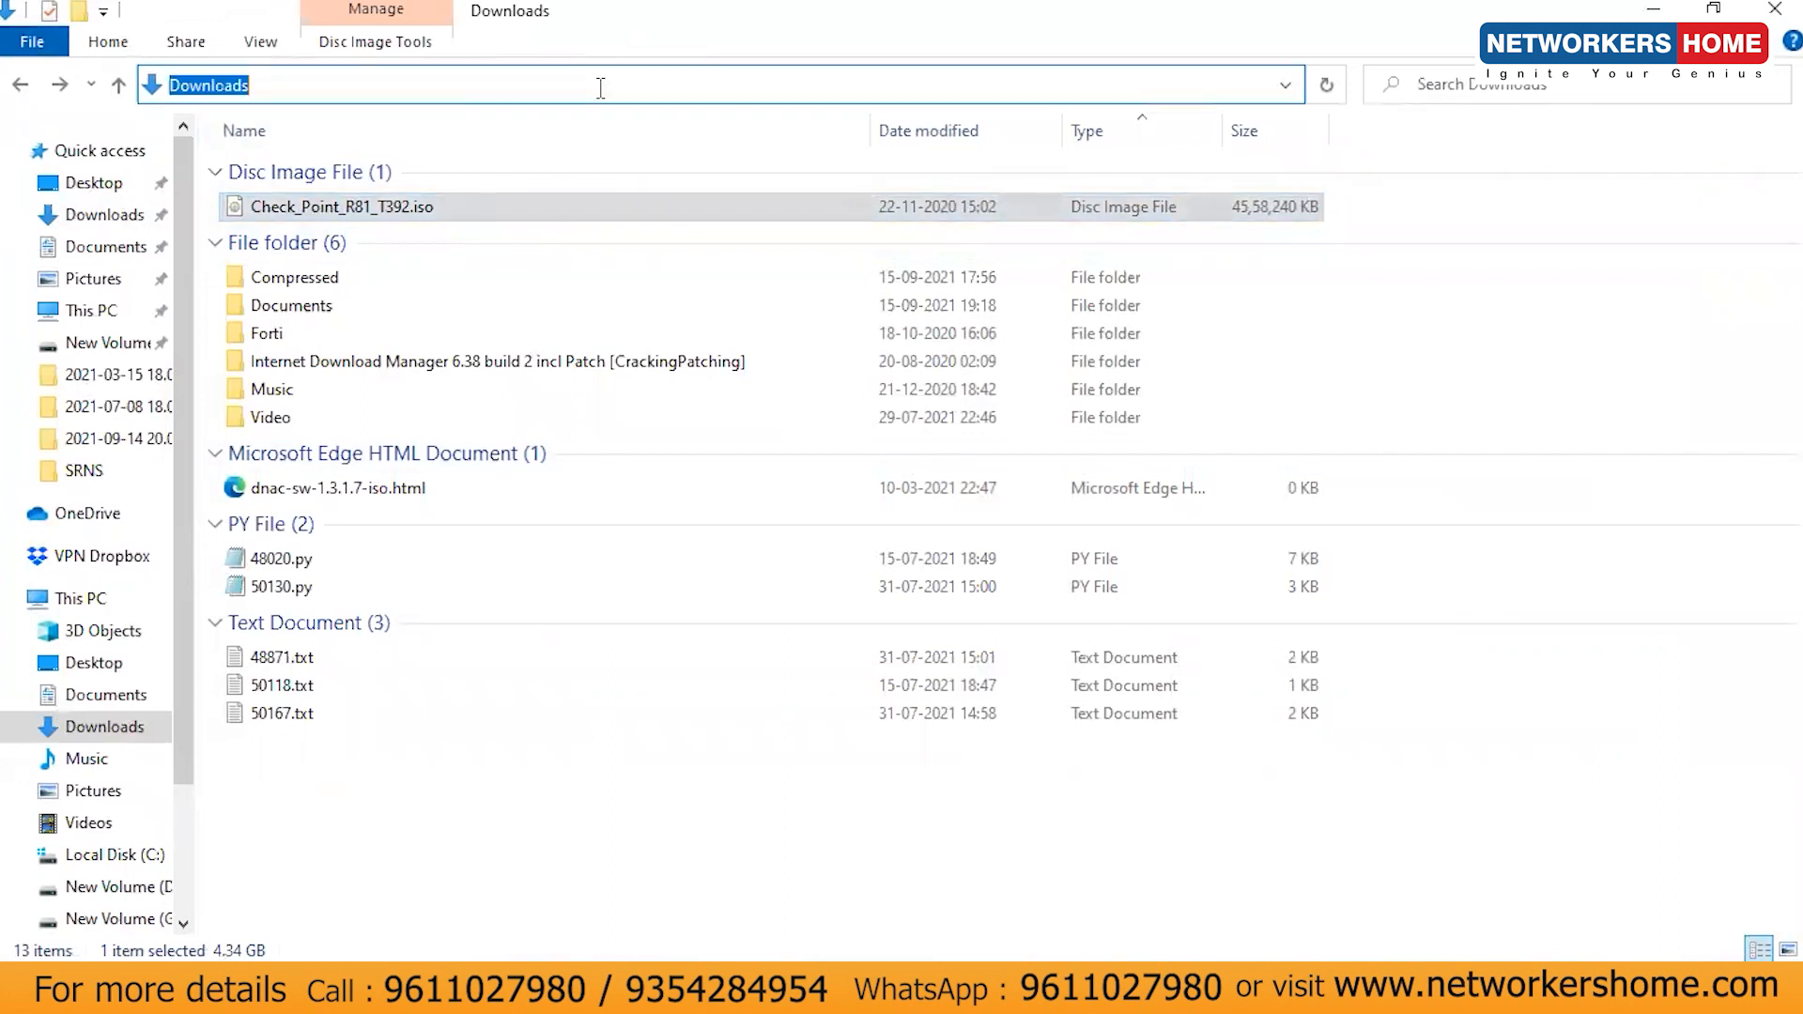
pyautogui.click(947, 979)
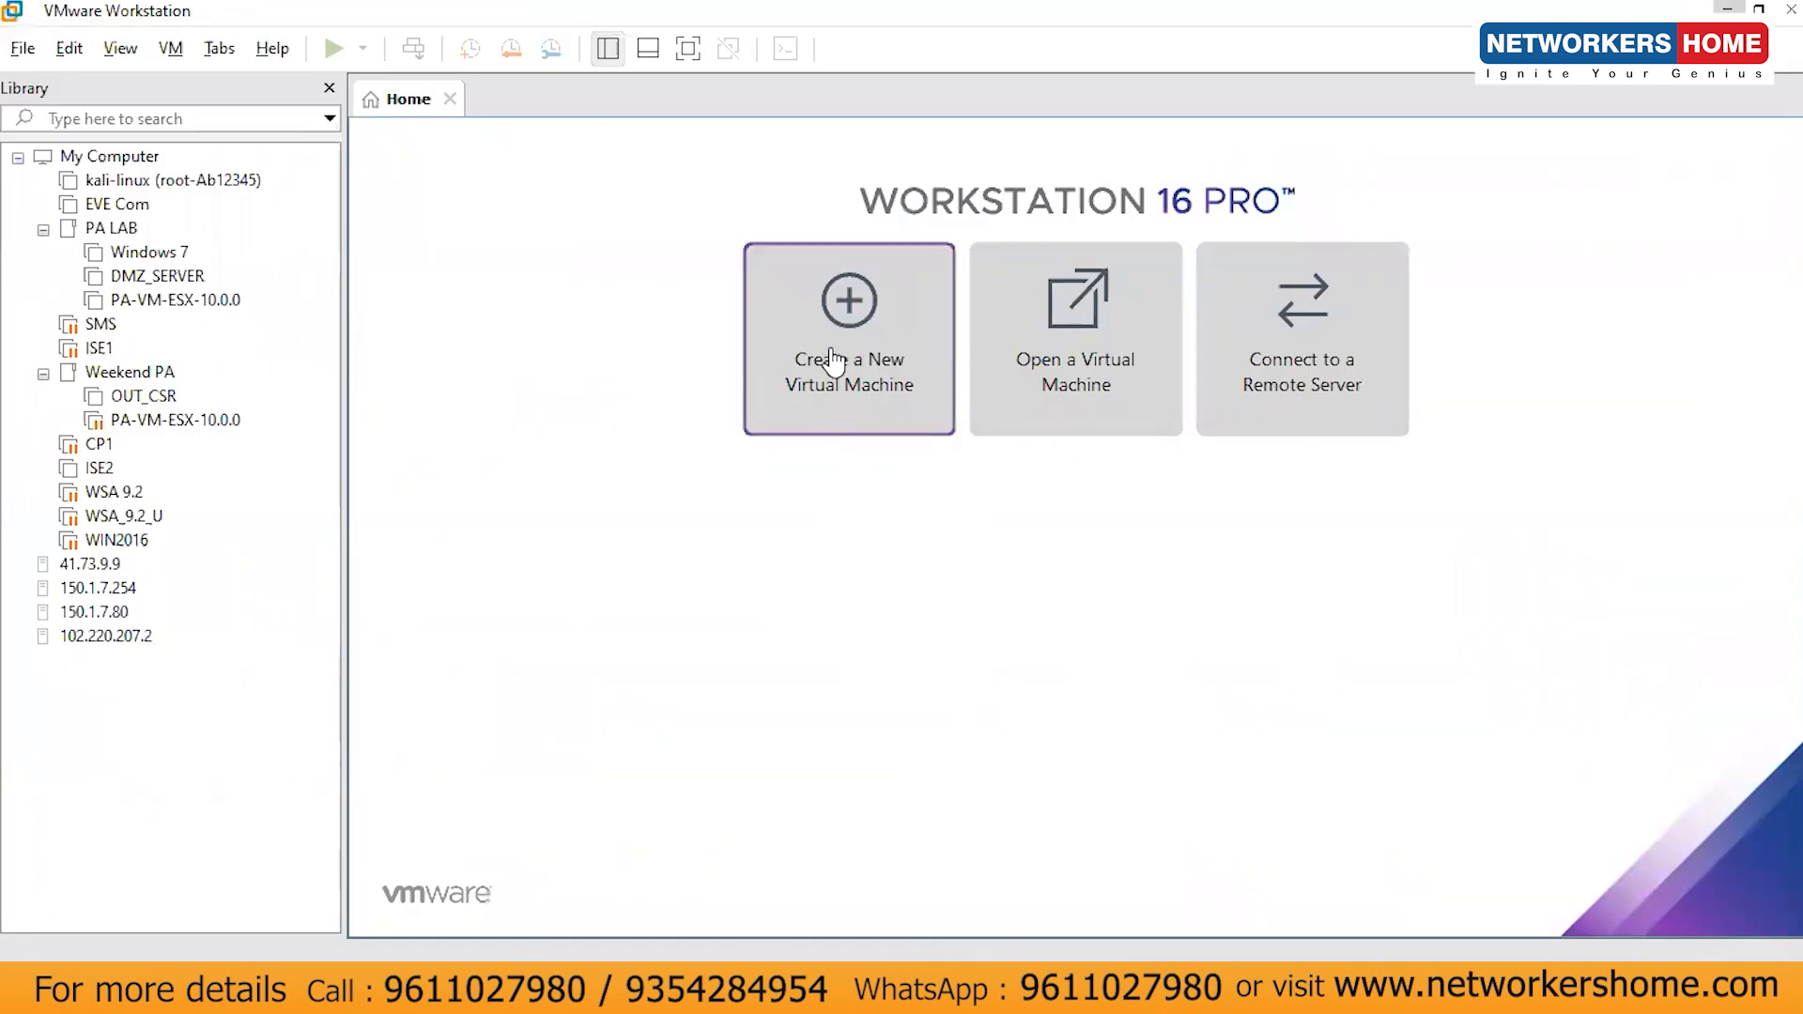
# - Start a Custom new VM with Workstation 16.x compatibility that installs the OS later
pyautogui.click(879, 402)
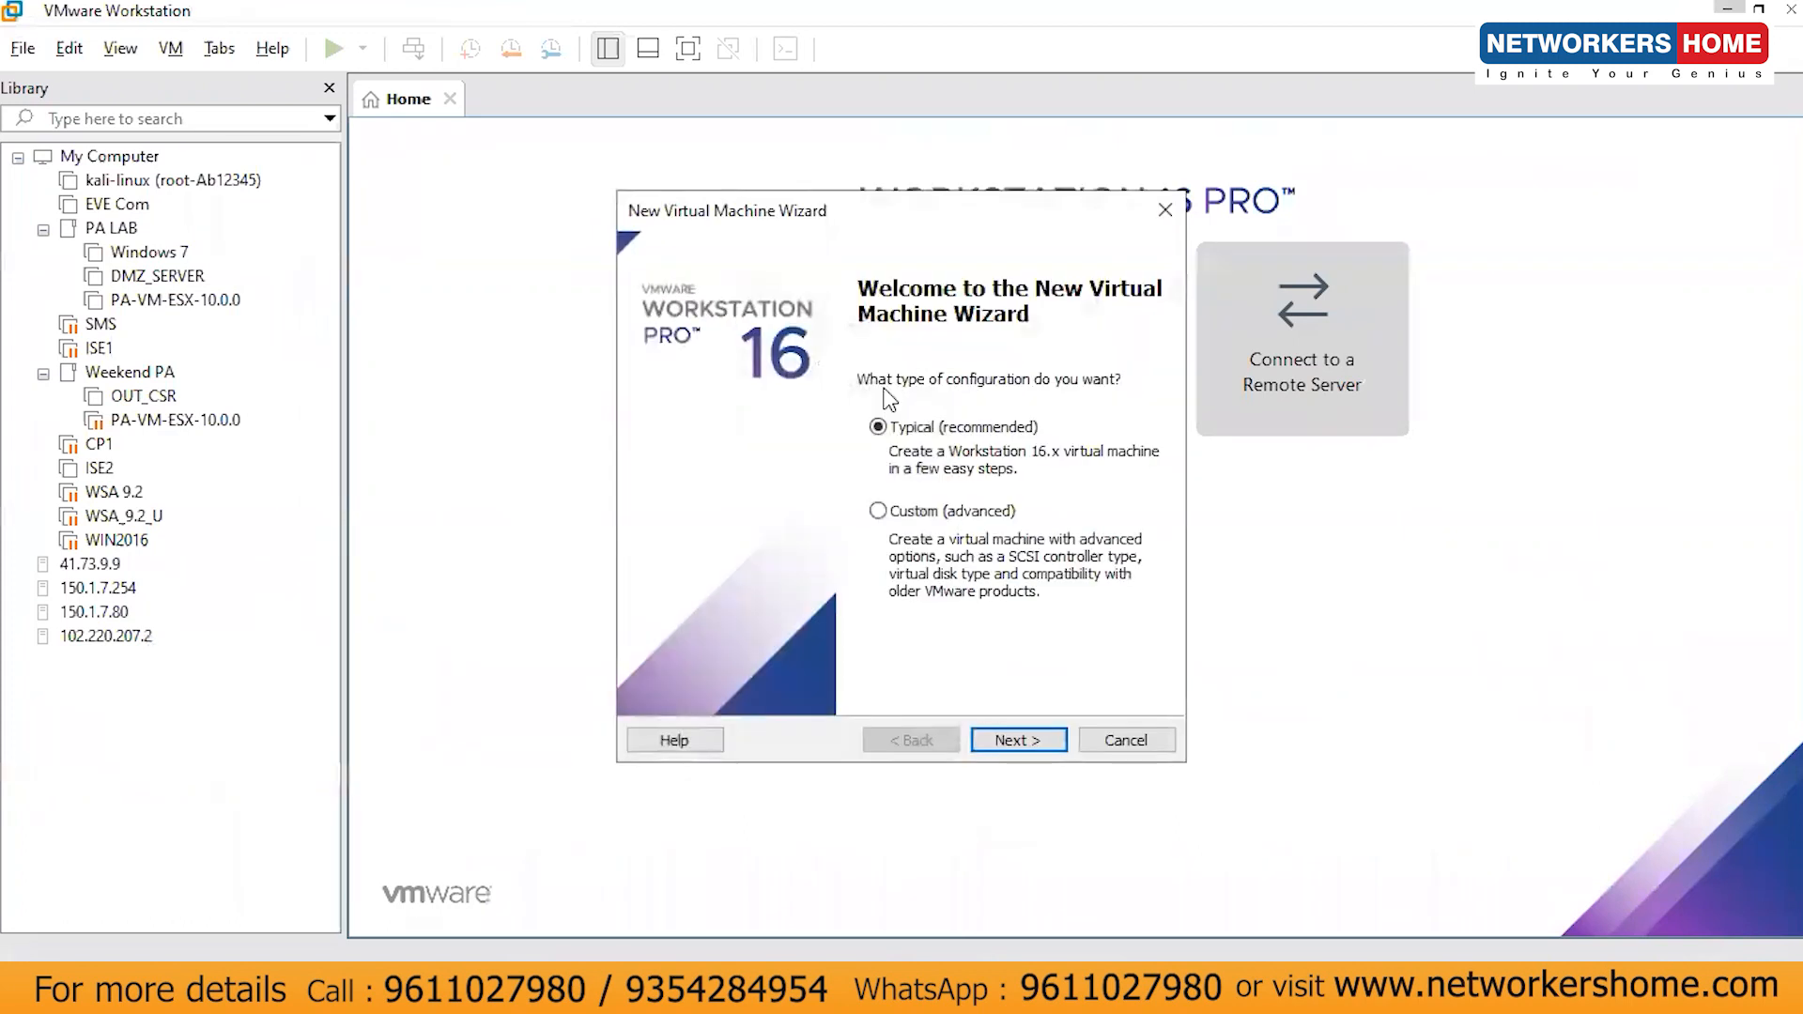
pyautogui.click(951, 513)
pyautogui.click(1018, 739)
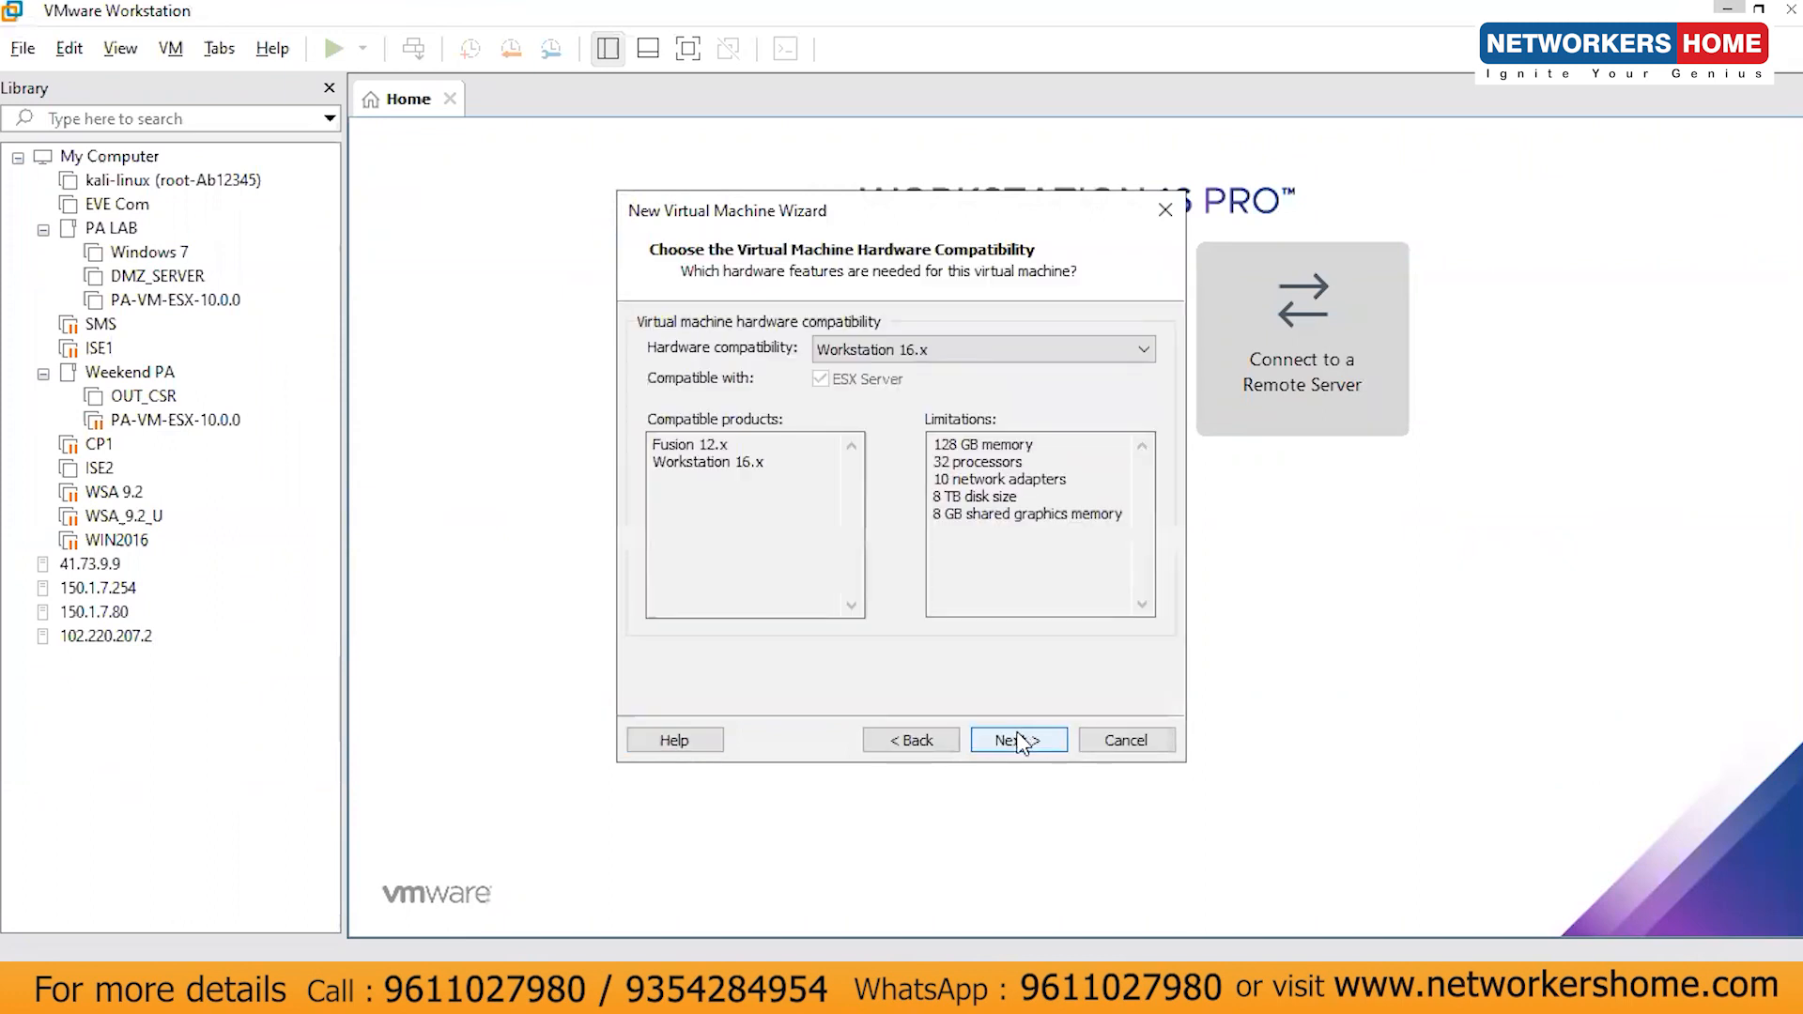
pyautogui.click(1019, 739)
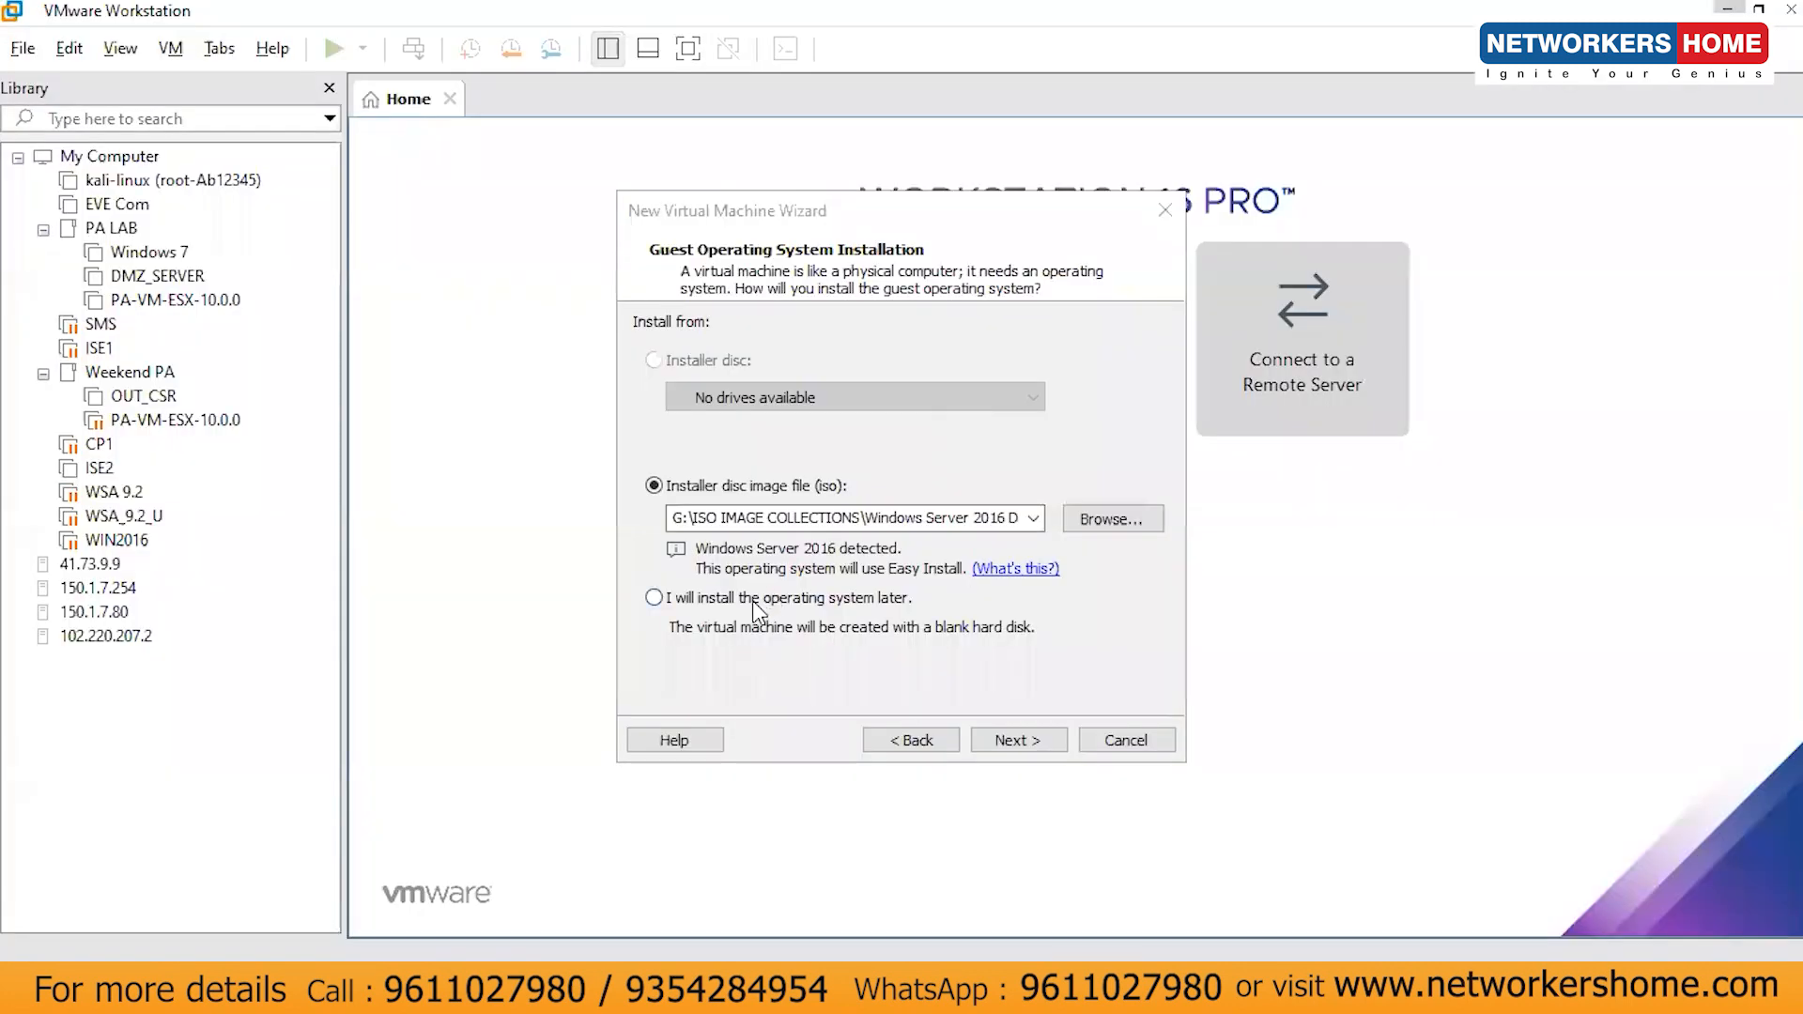
pyautogui.click(755, 599)
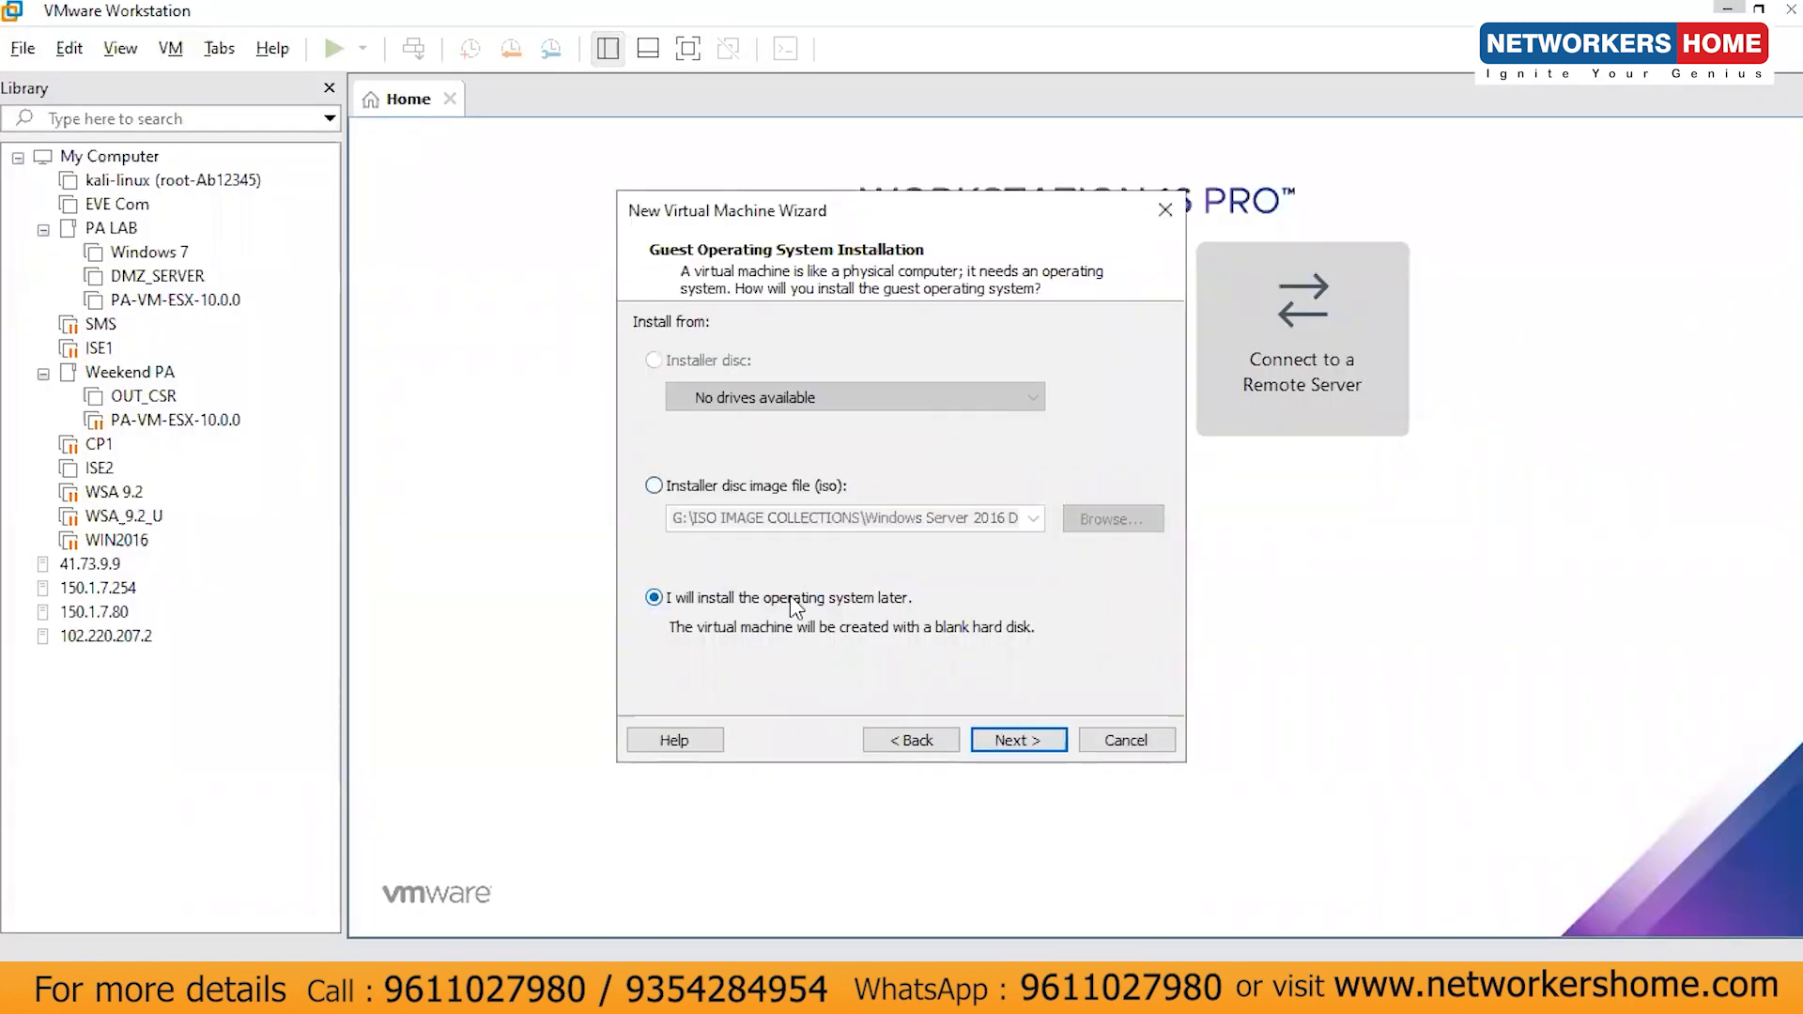
pyautogui.click(1023, 738)
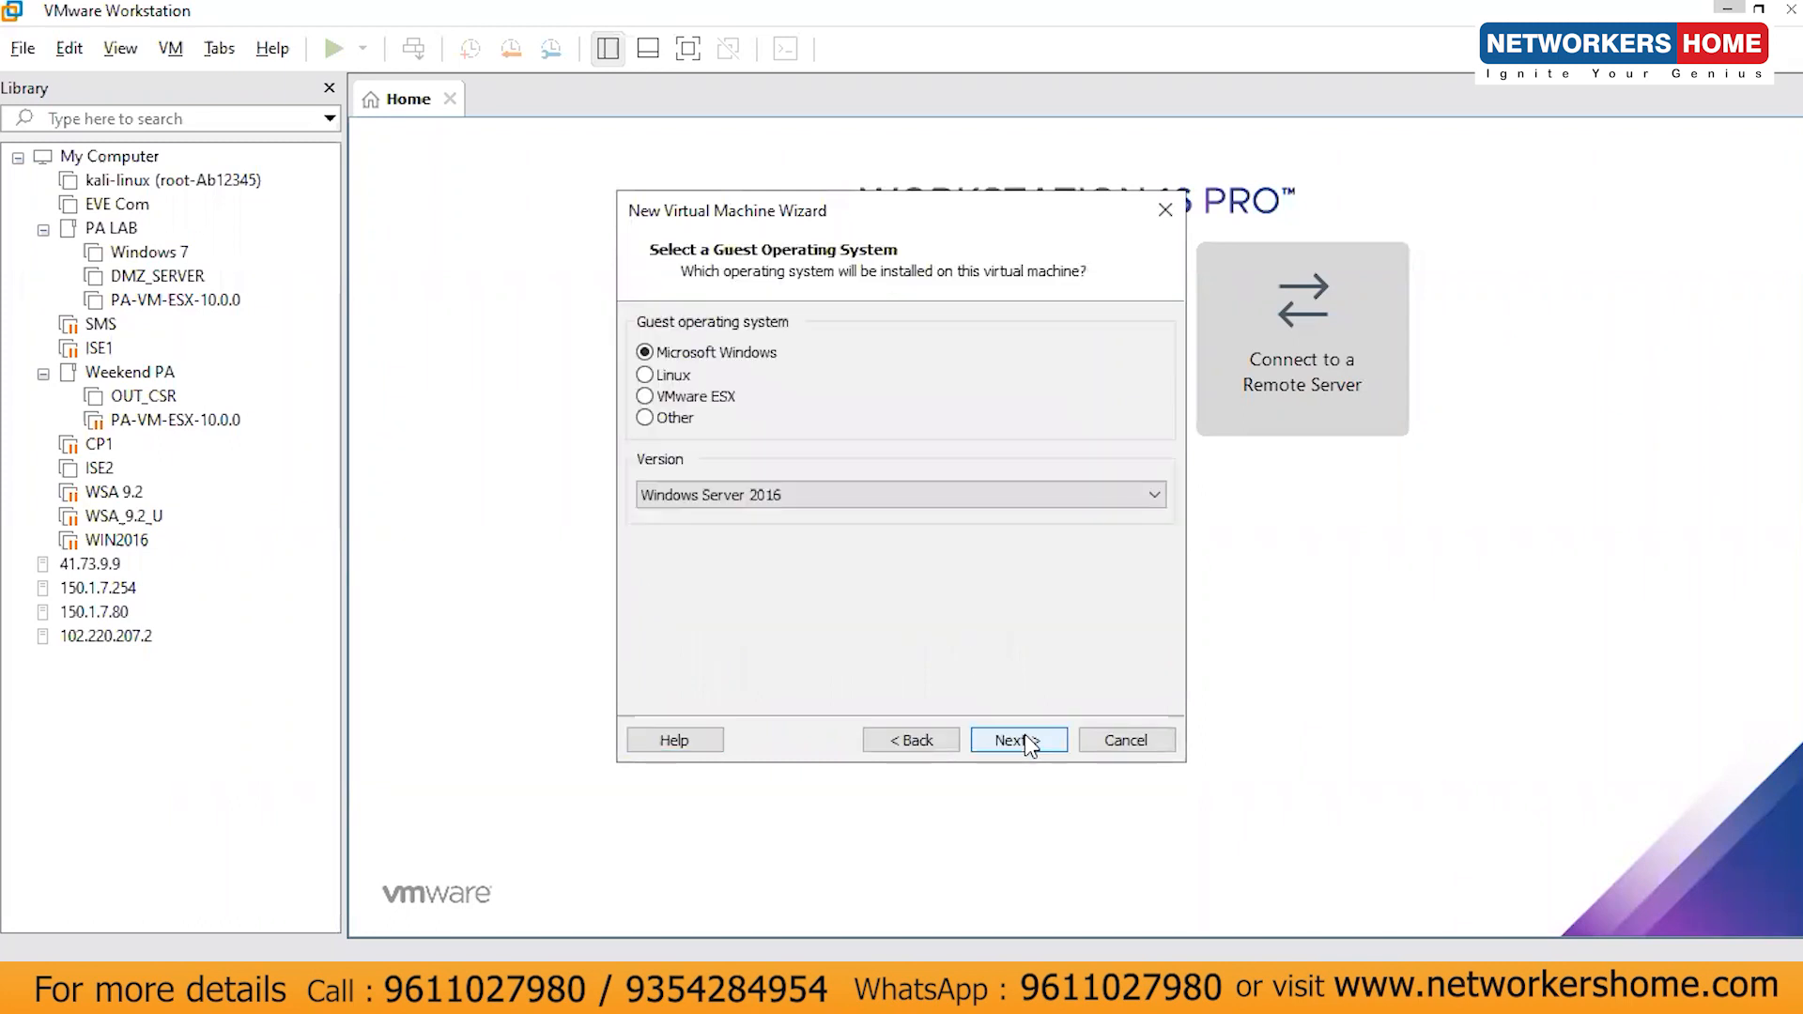
# - Set the guest OS to Linux, Other Linux 2.6.x kernel 64-bit
pyautogui.click(668, 375)
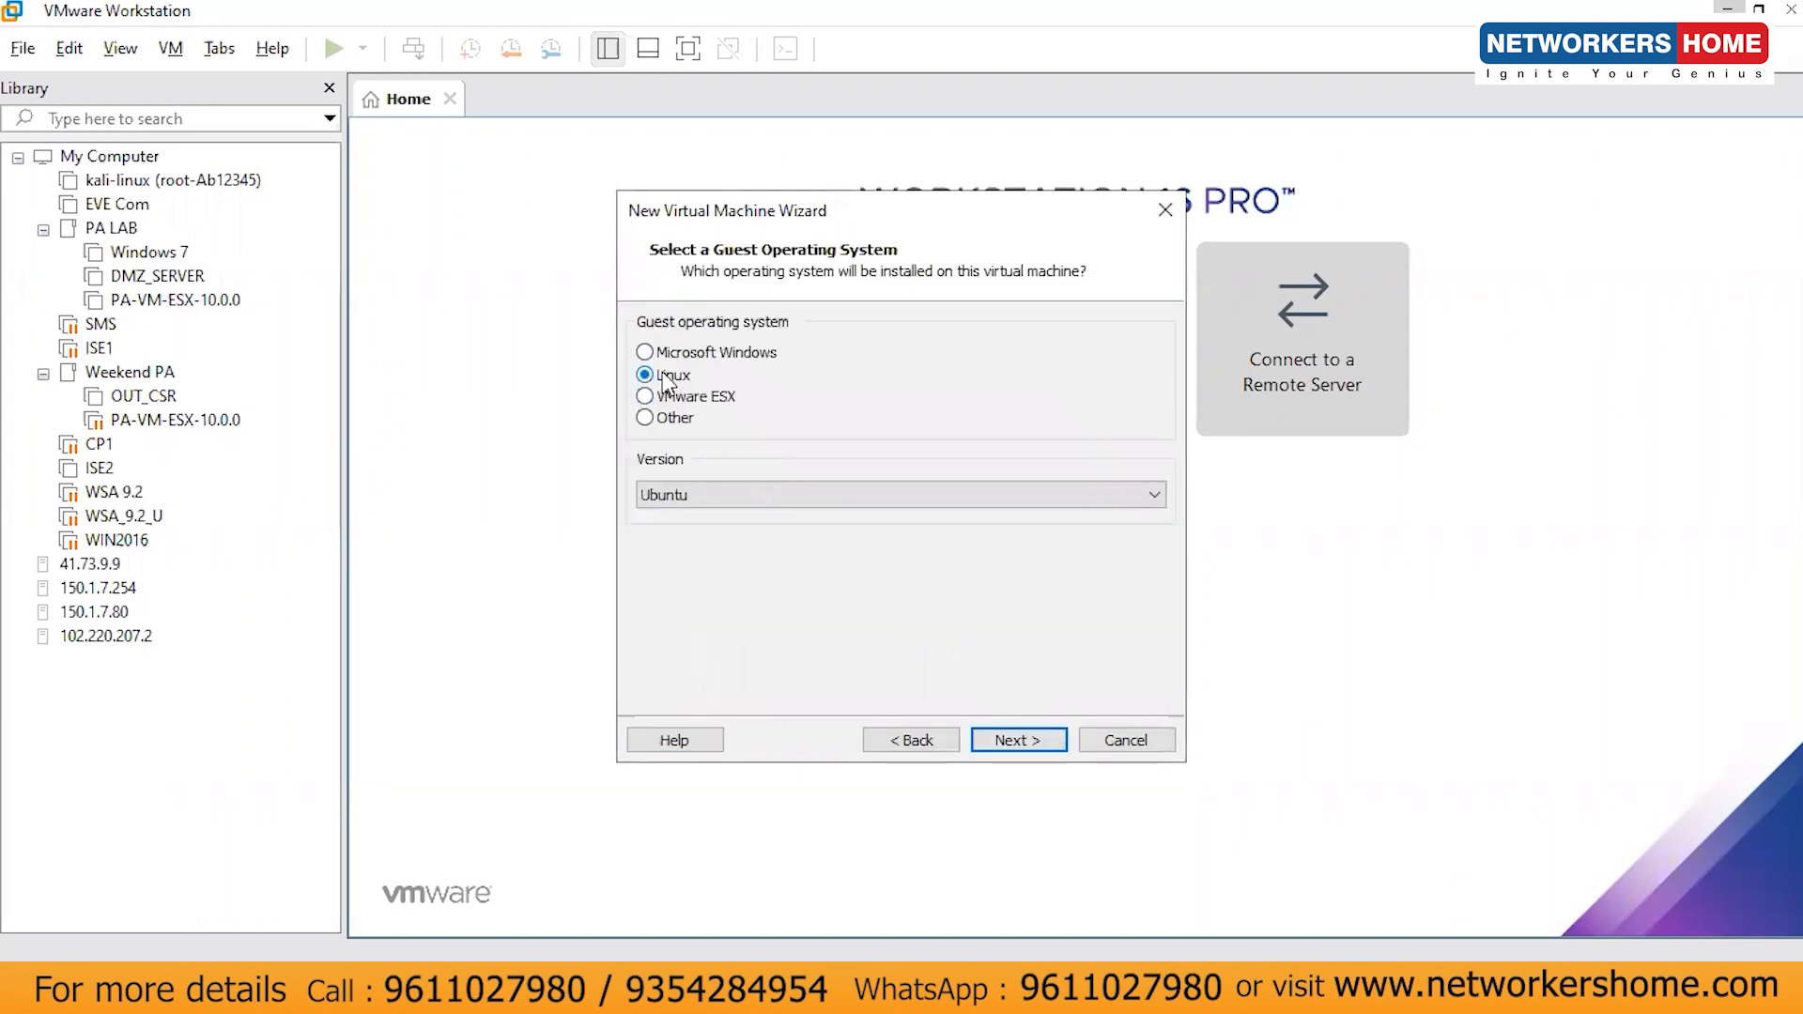
pyautogui.click(756, 490)
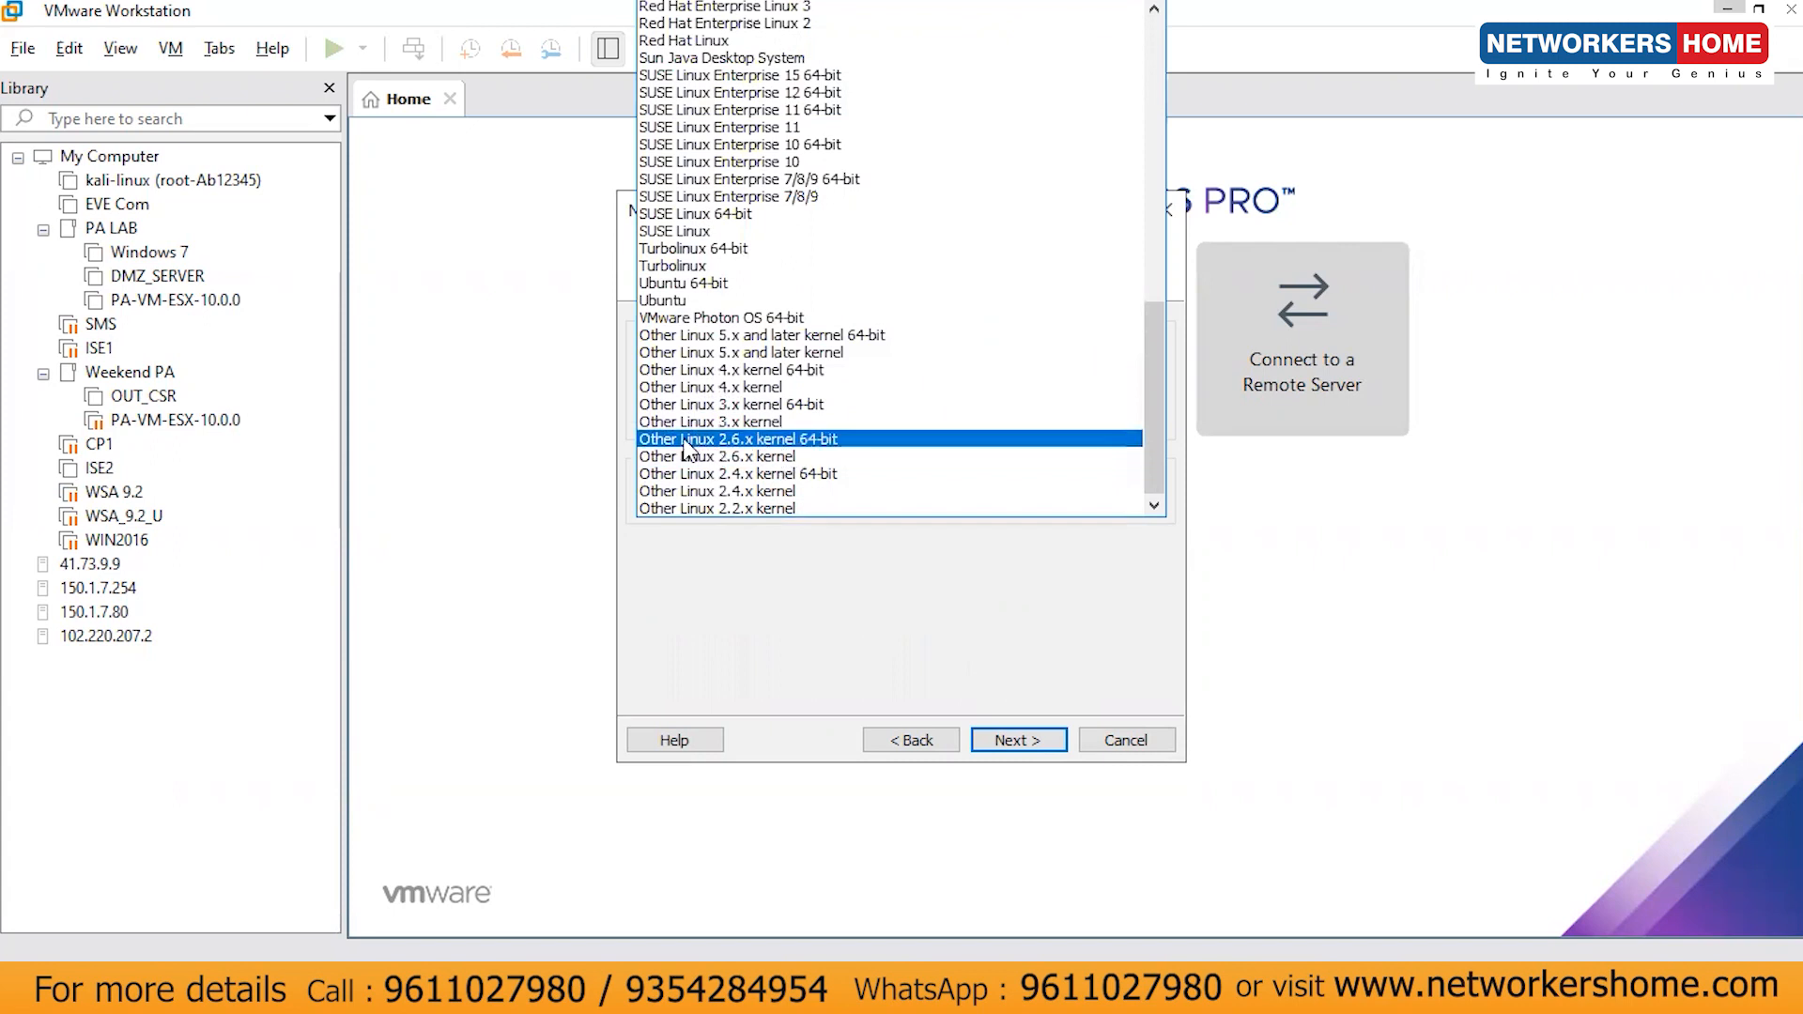
pyautogui.click(757, 438)
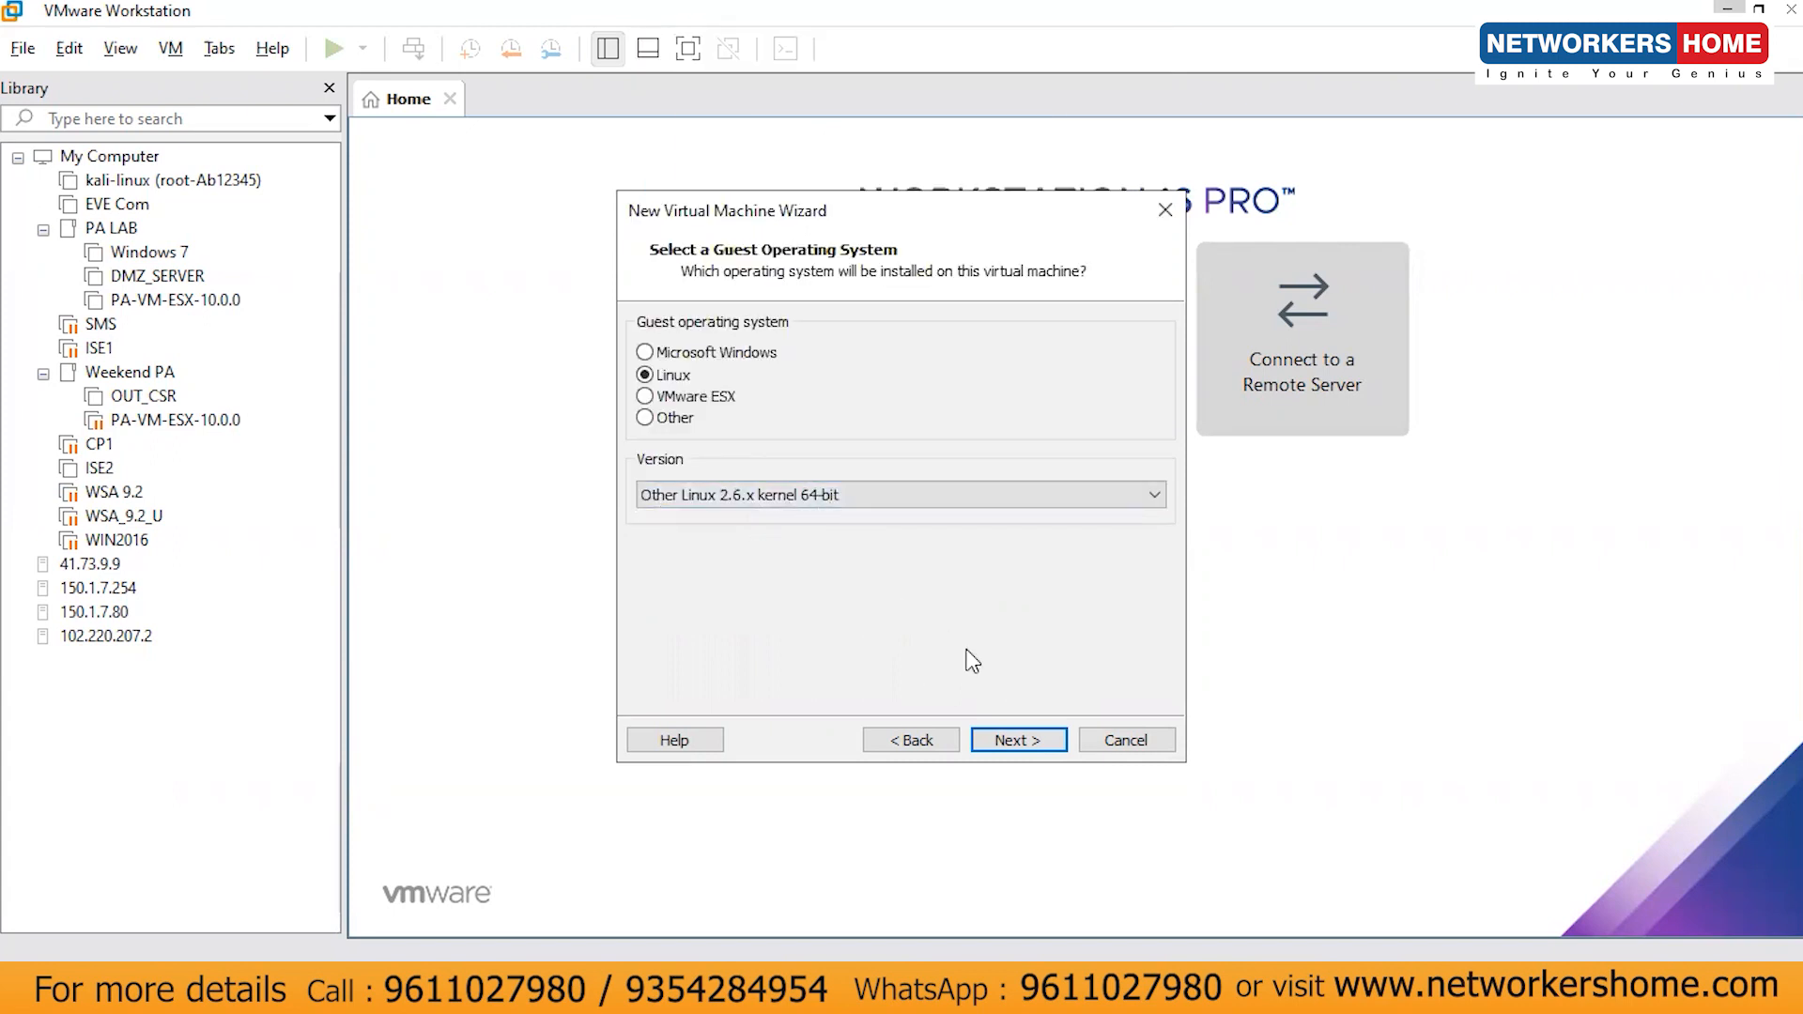
pyautogui.click(1018, 741)
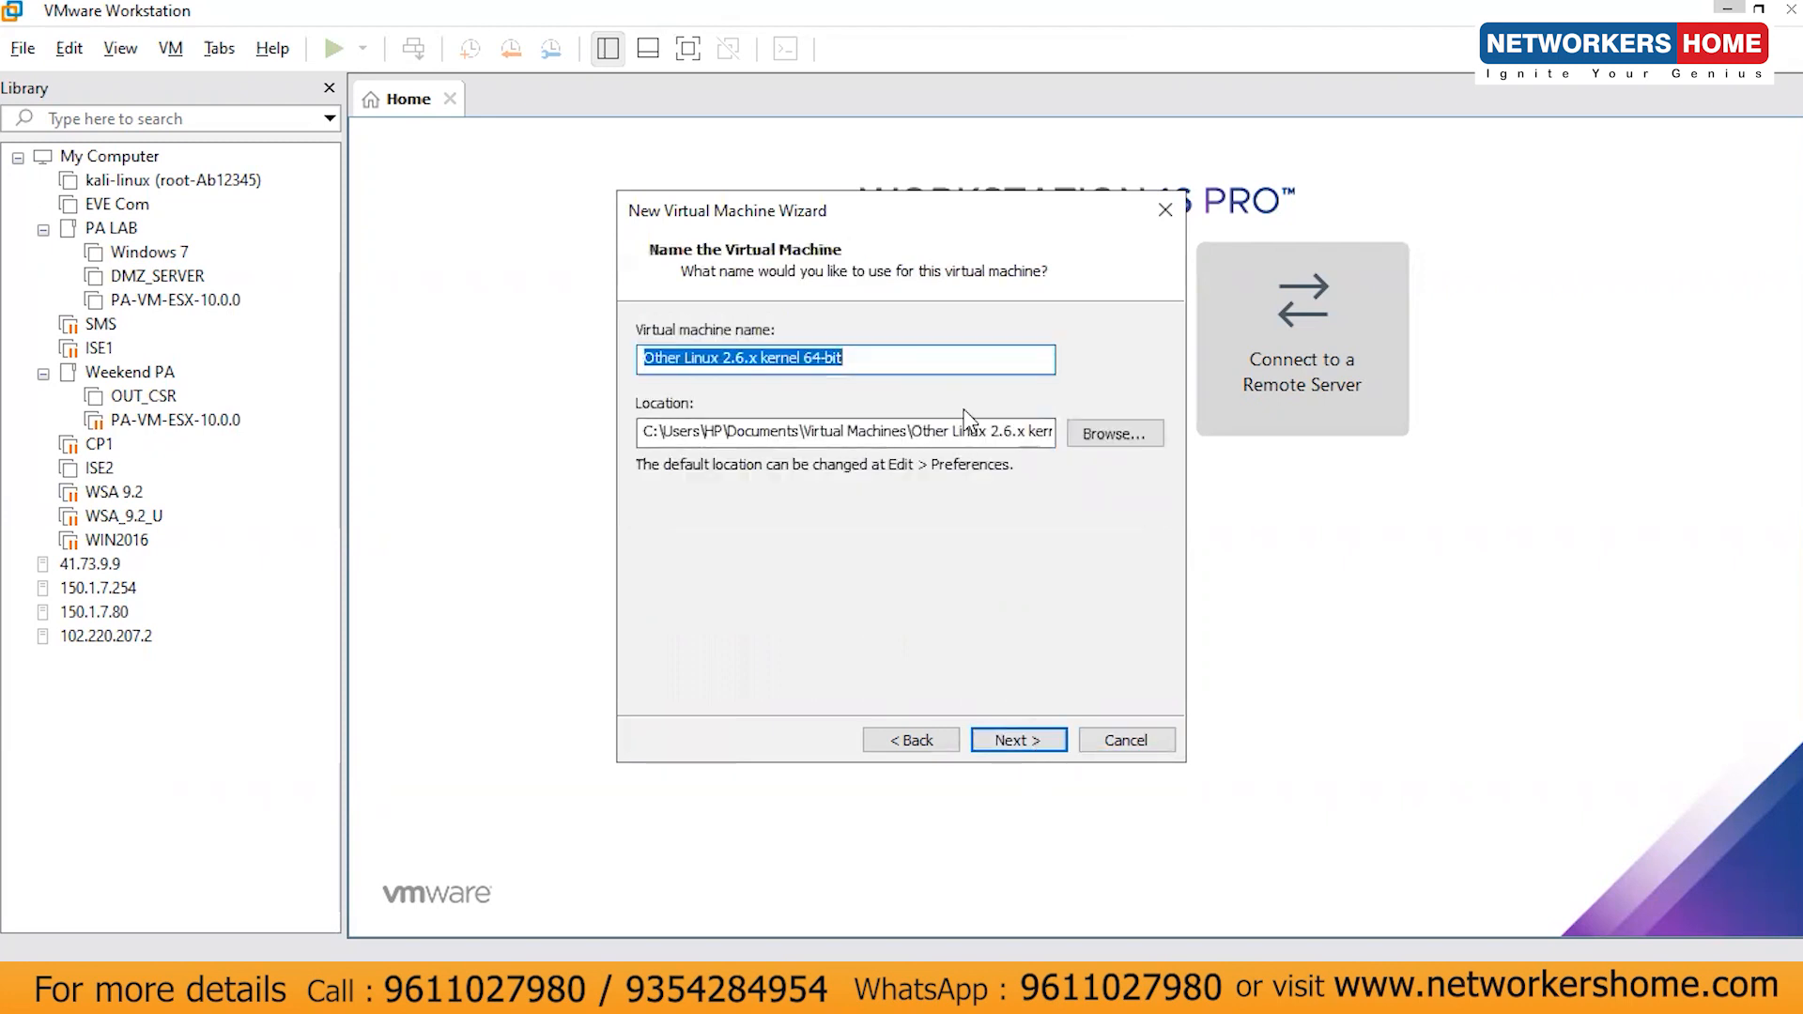
# - Name the virtual machine CP1 and keep the default Documents\Virtual Machines location
pyautogui.write('CP1')
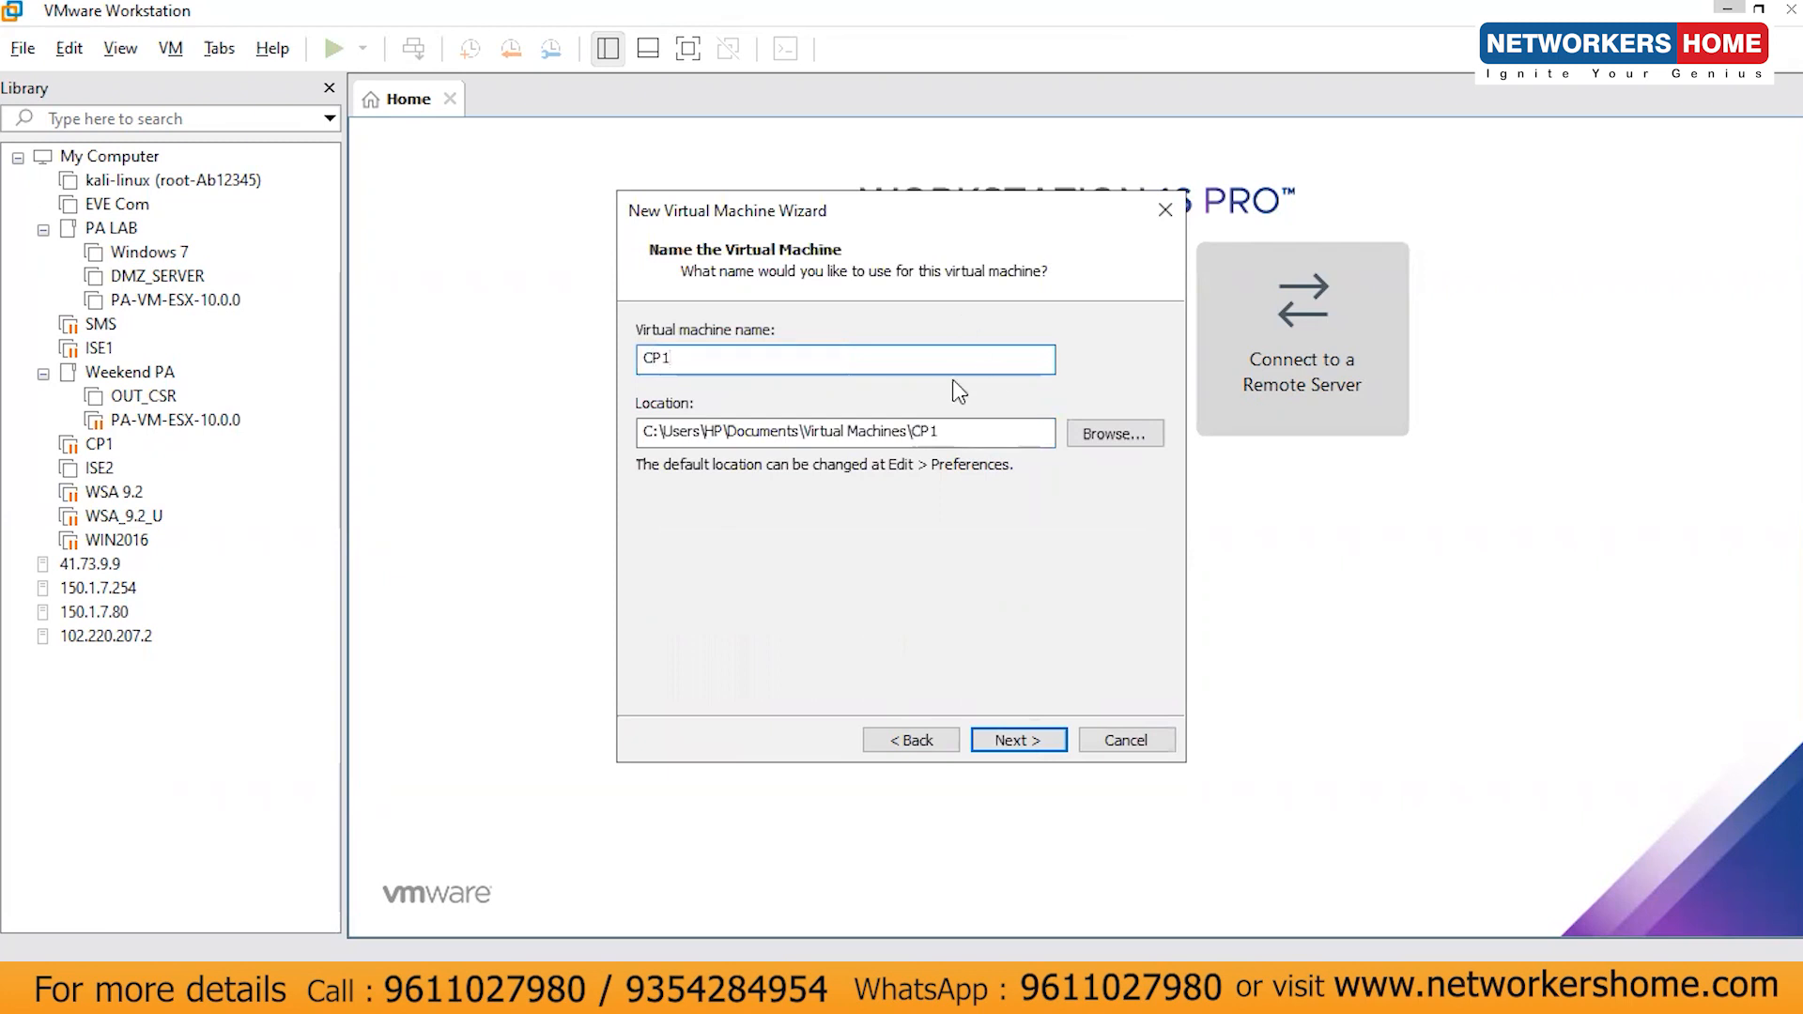
pyautogui.moveTo(942, 432); pyautogui.dragTo(638, 433)
pyautogui.click(1107, 430)
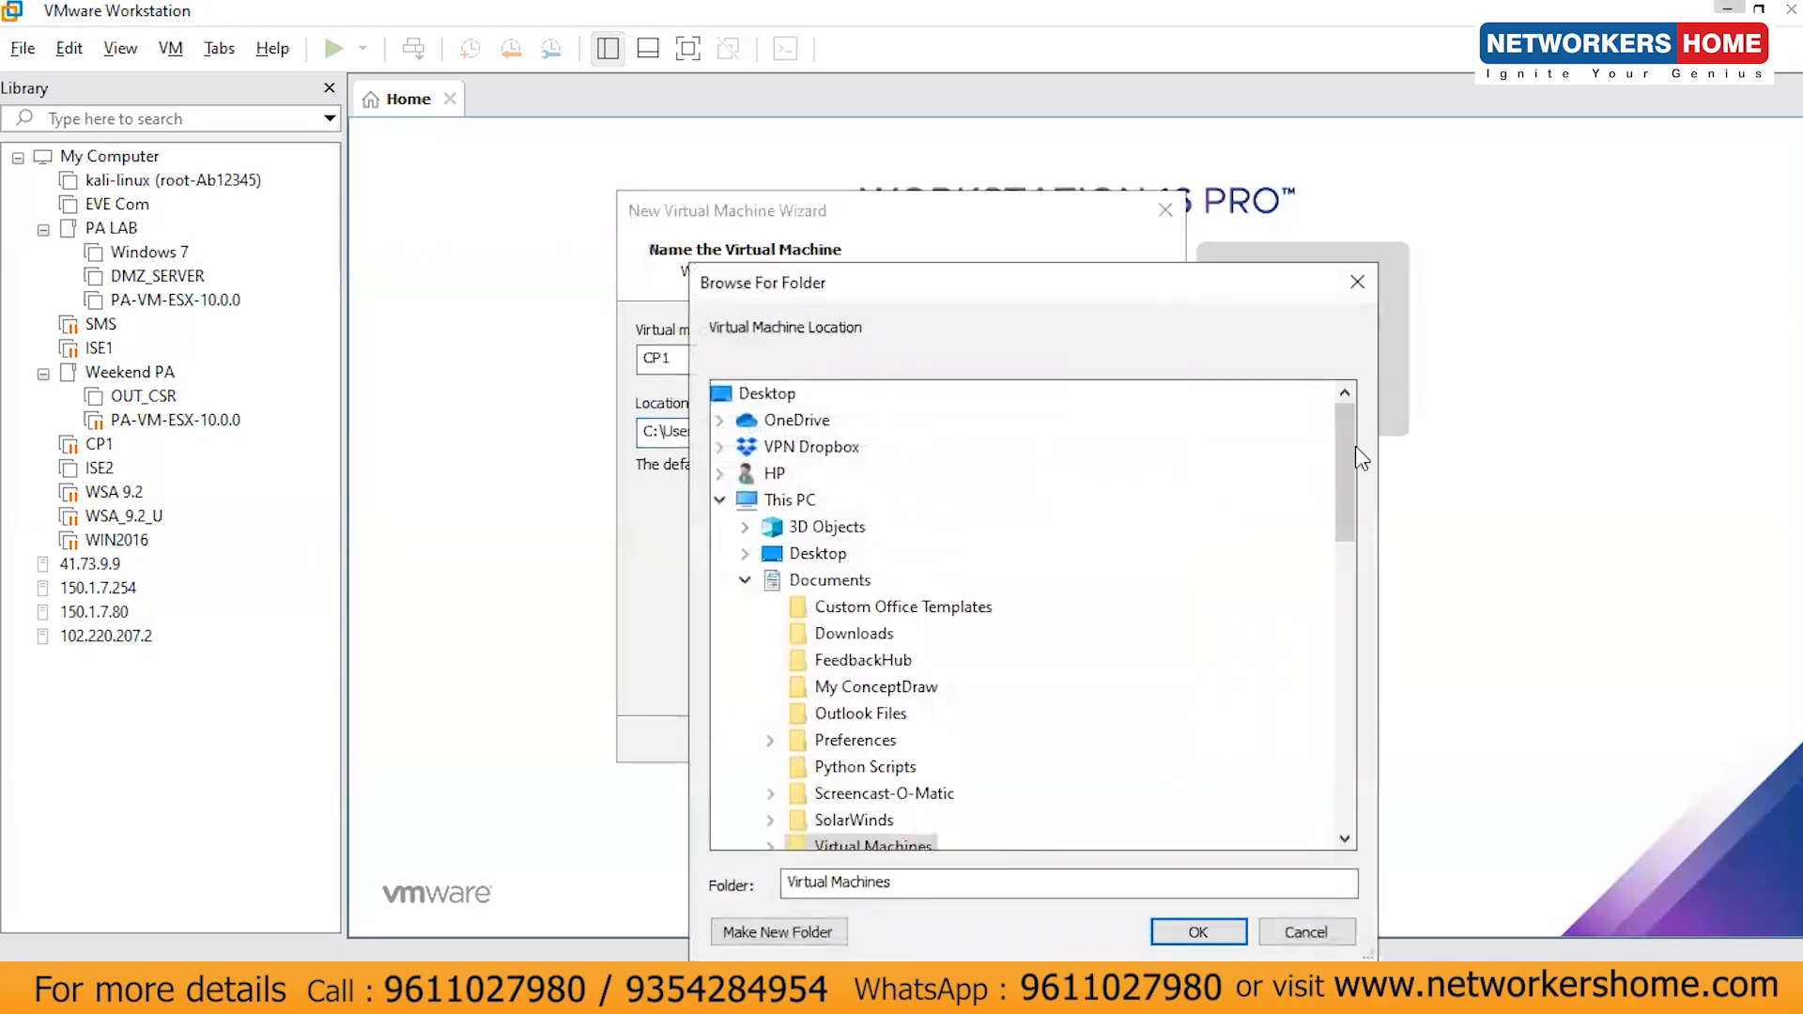
pyautogui.click(1326, 933)
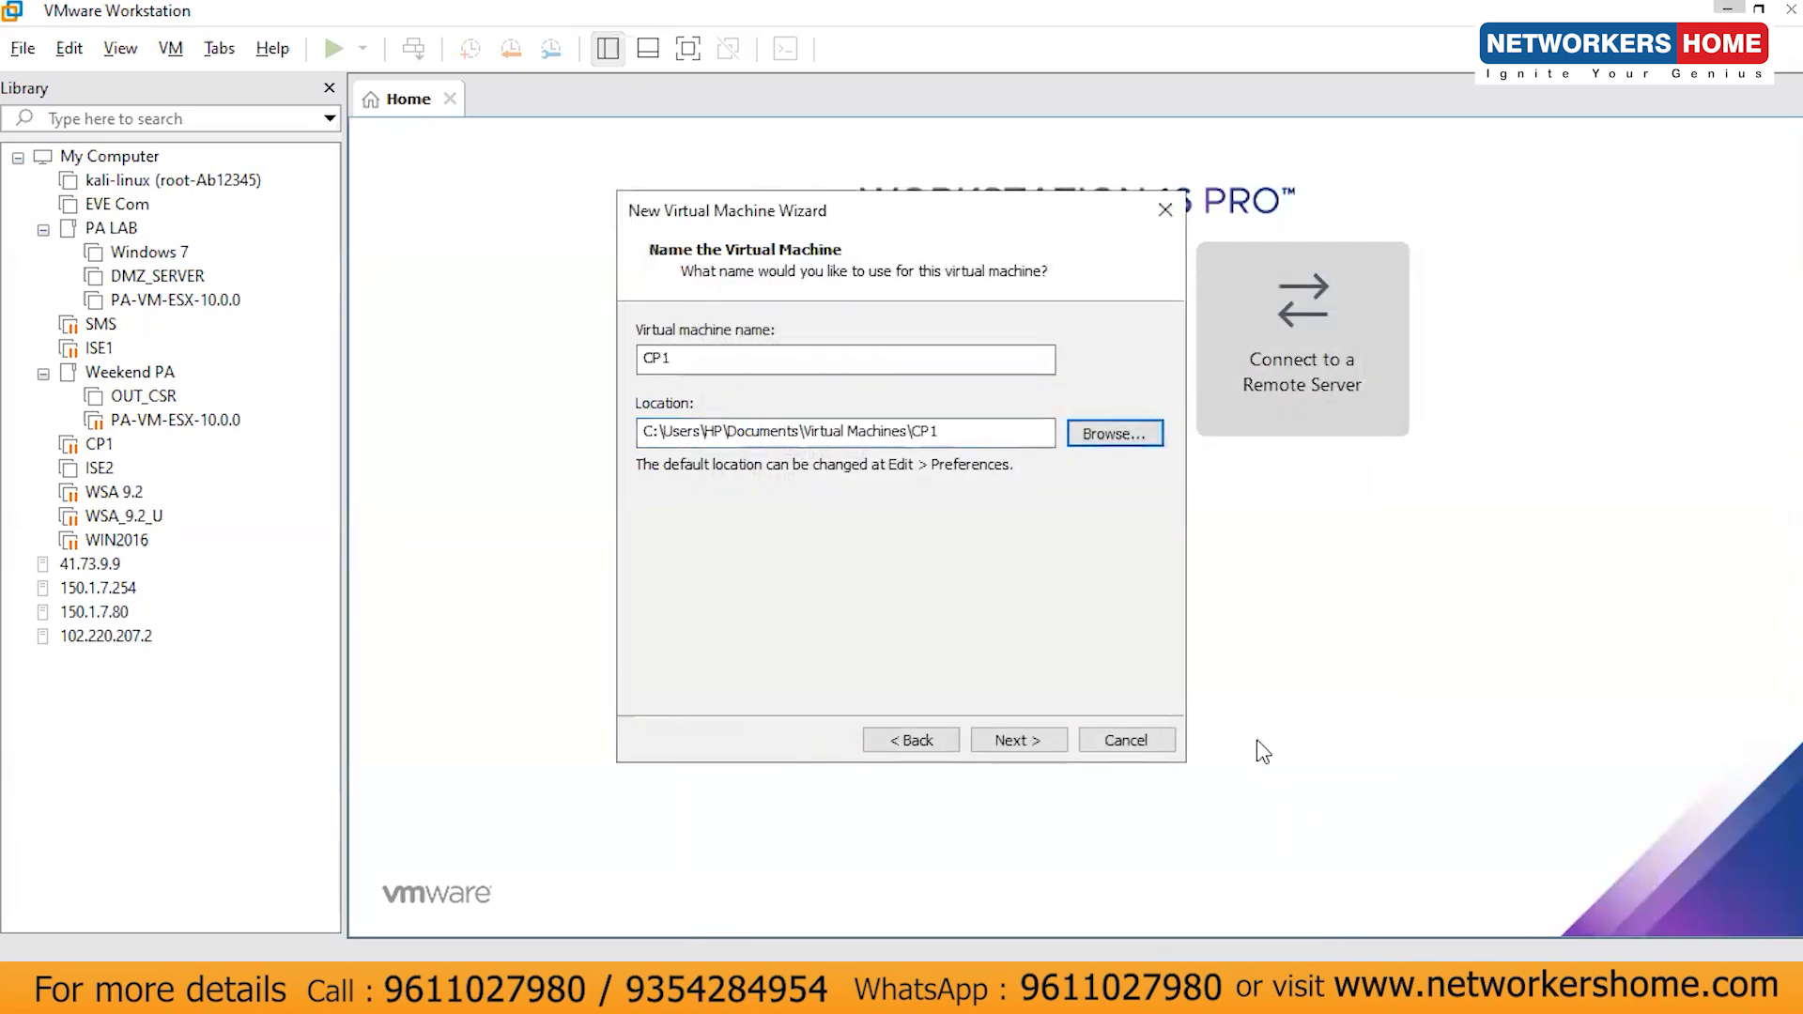
pyautogui.moveTo(947, 430); pyautogui.dragTo(641, 430)
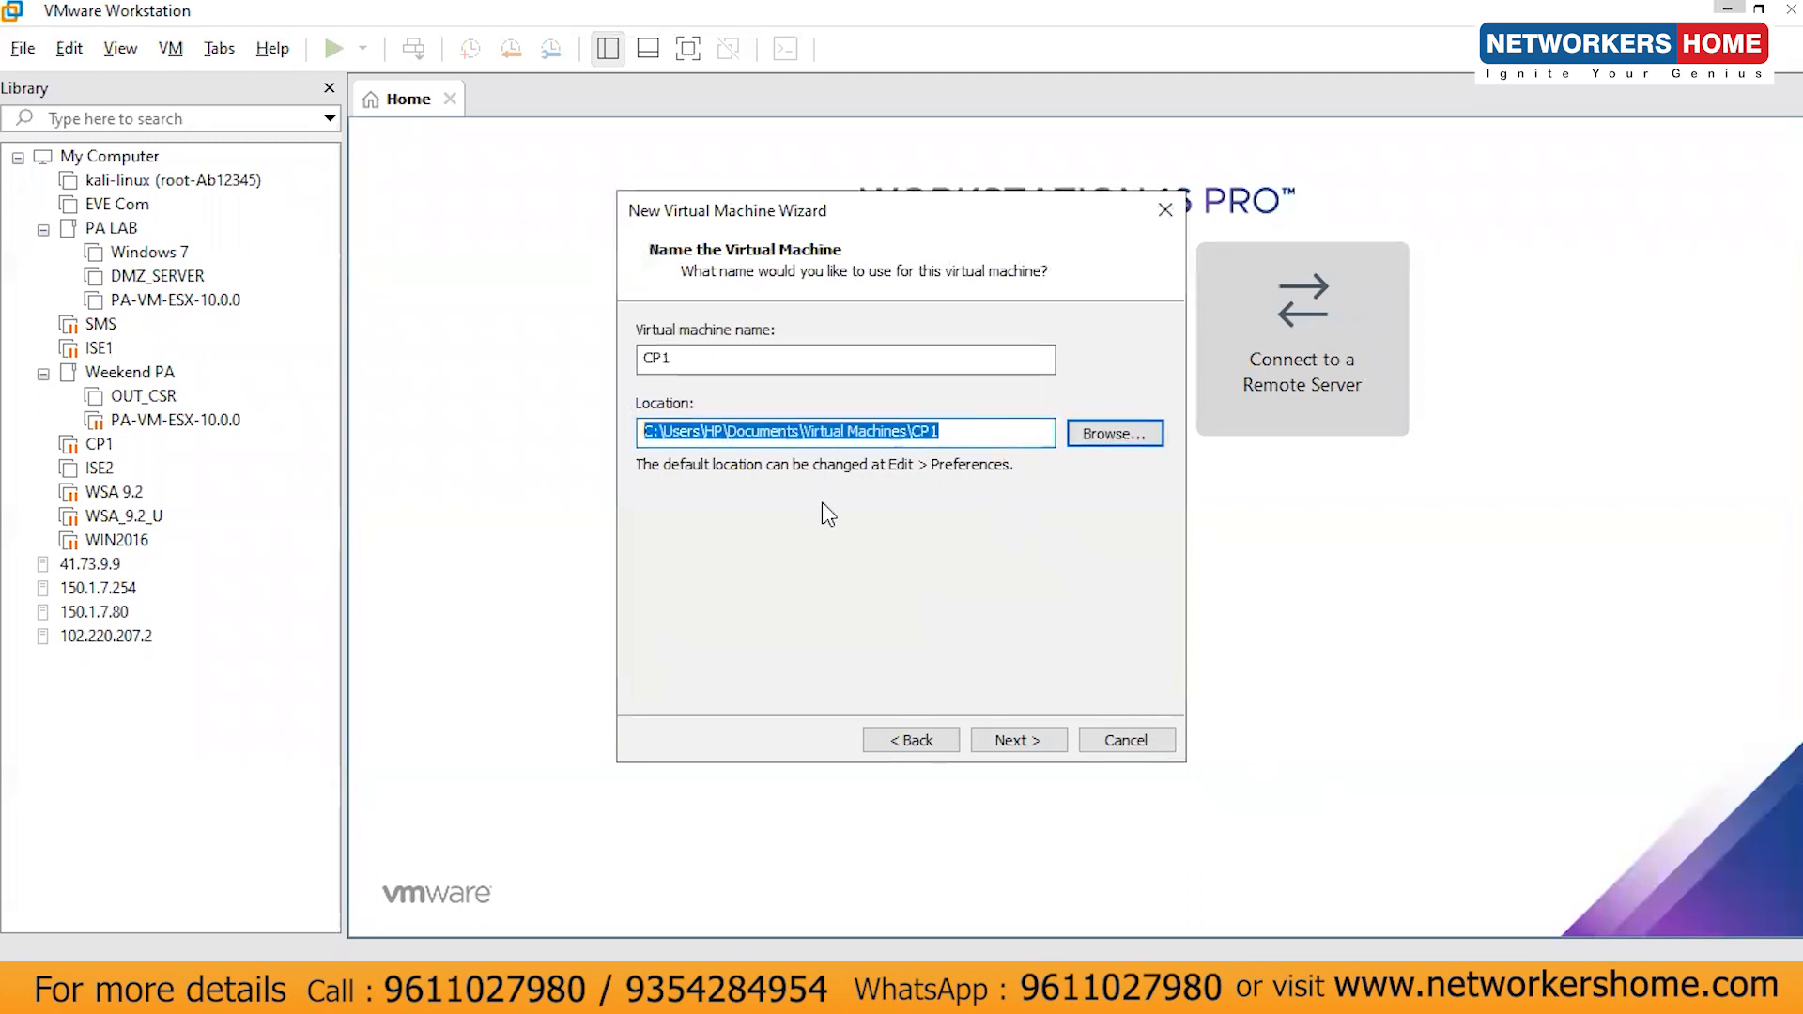
pyautogui.click(1004, 742)
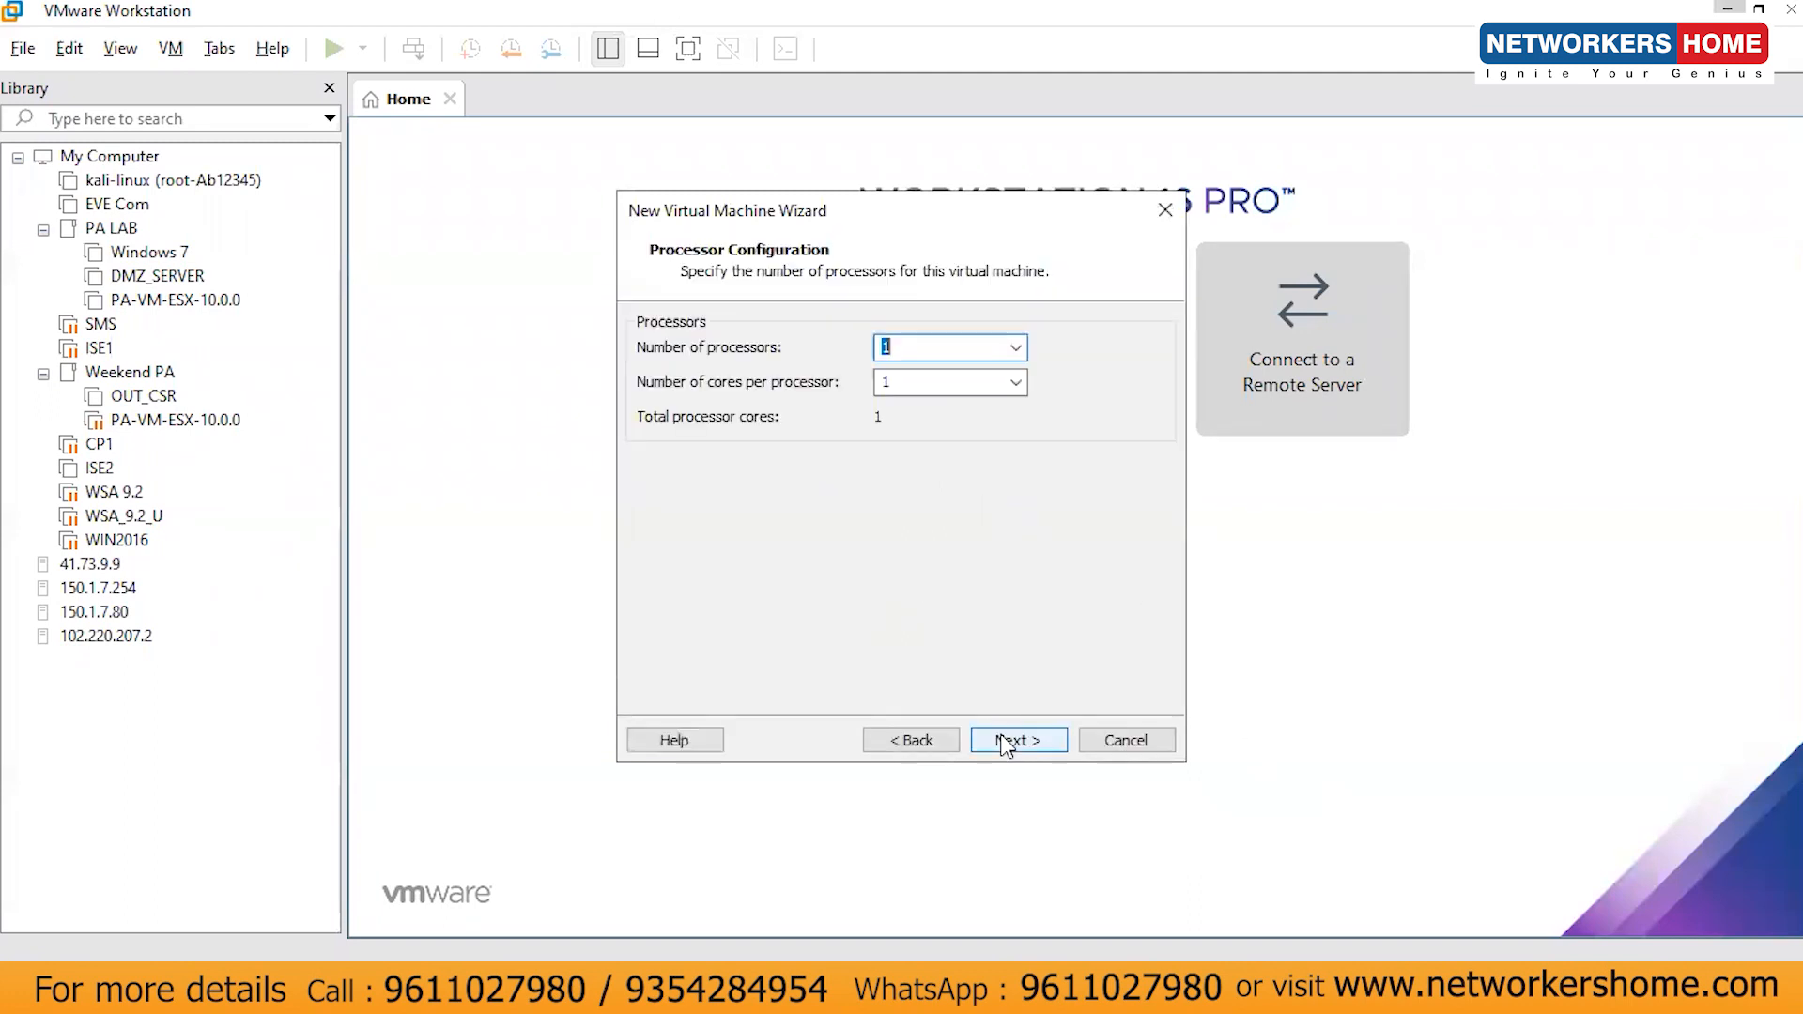
# - Set 2 processors with 2 cores each and memory to 5792 MB
pyautogui.click(935, 382)
pyautogui.write('2')
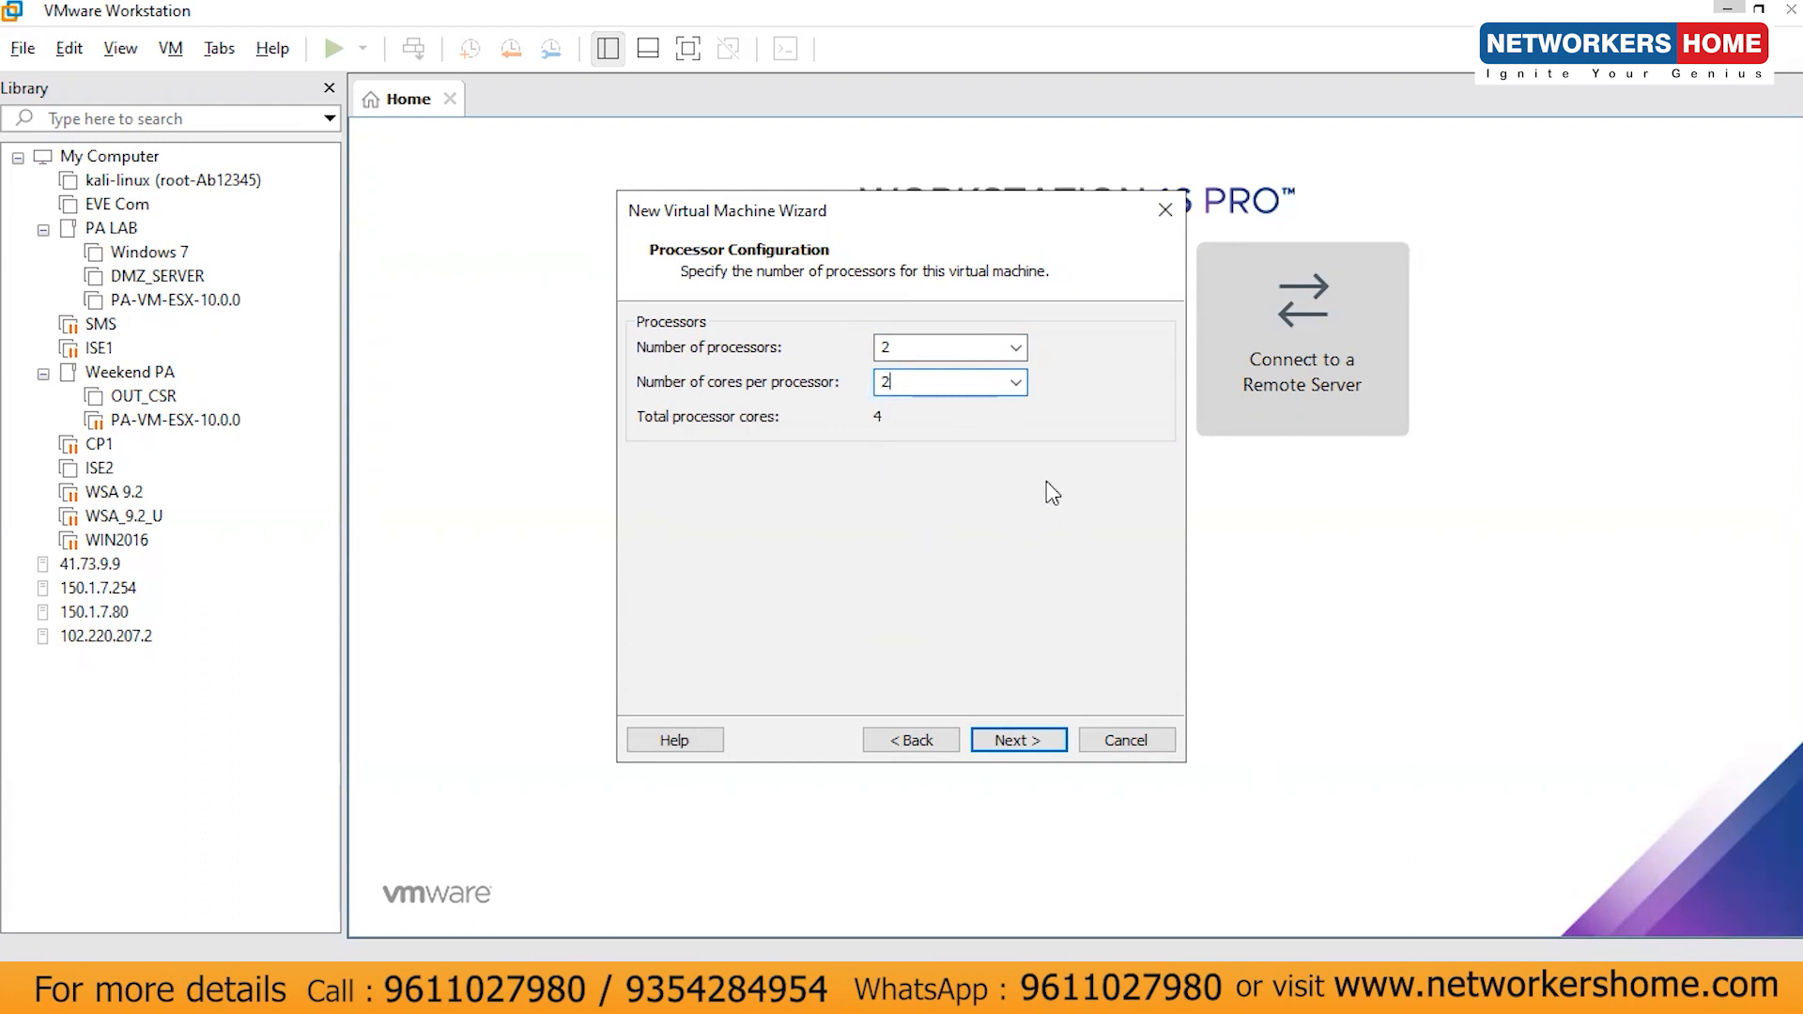
pyautogui.doubleClick(901, 350)
pyautogui.doubleClick(905, 380)
pyautogui.click(1037, 741)
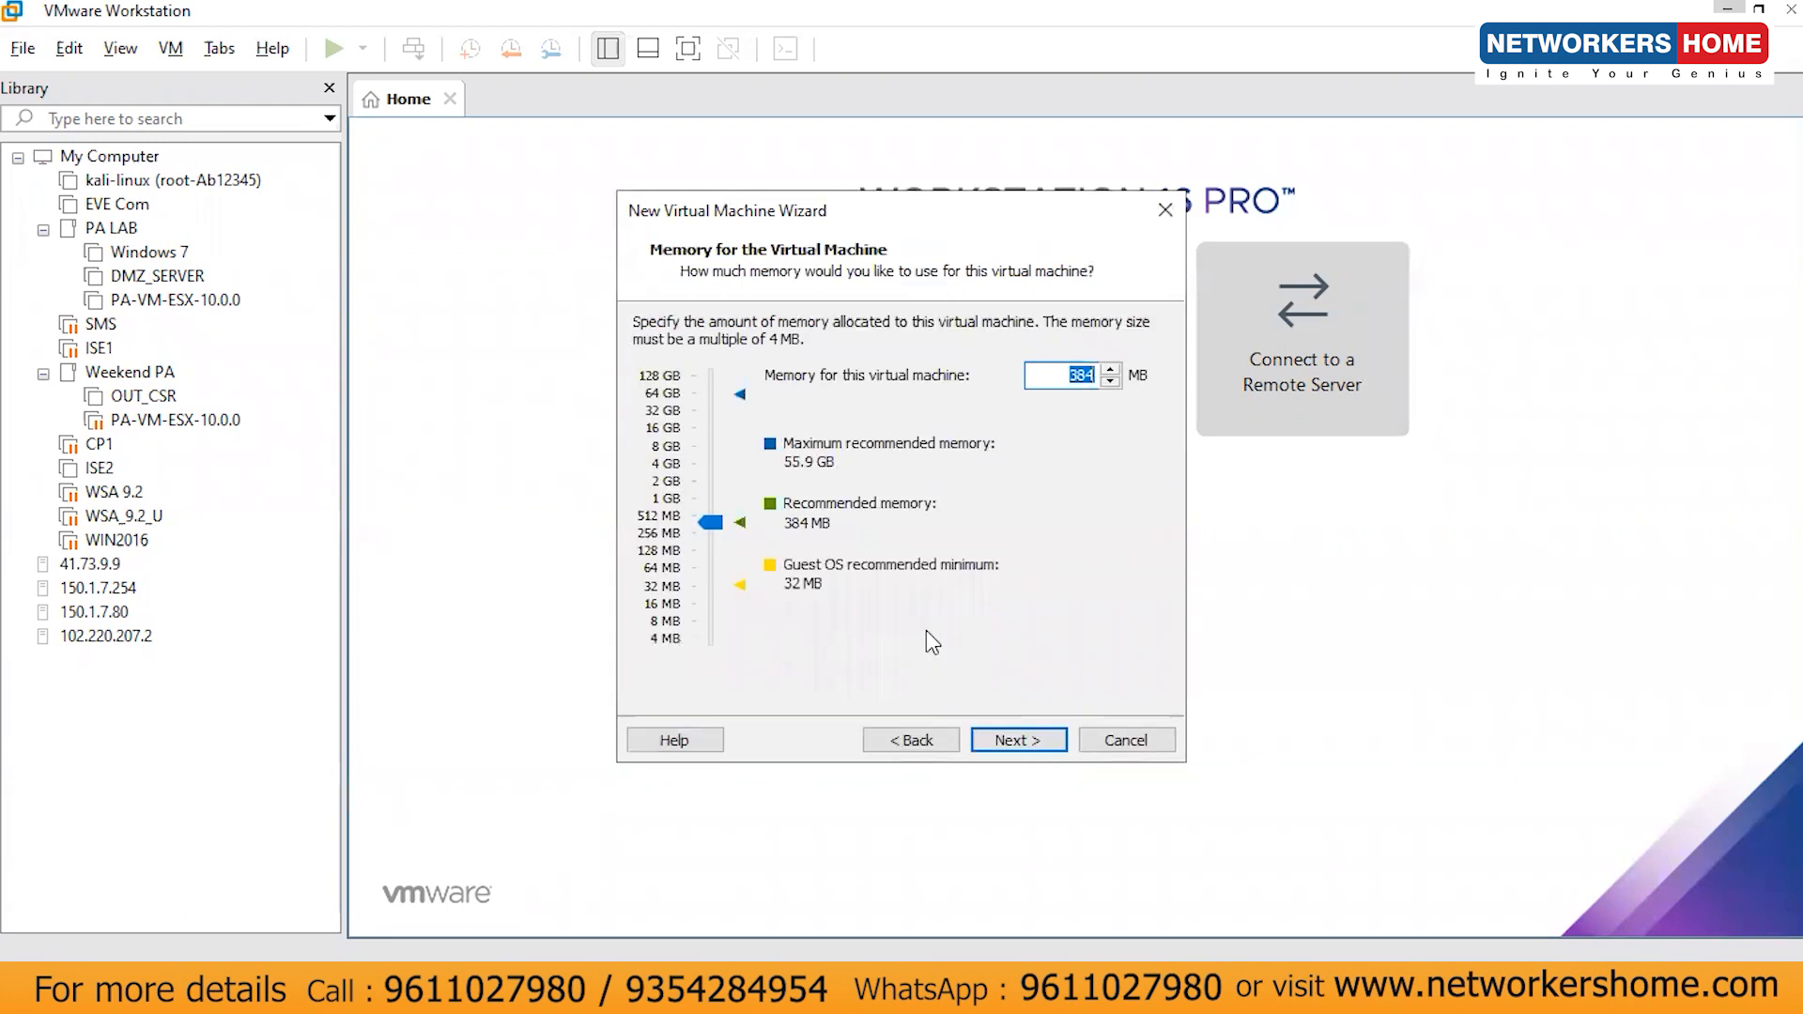
pyautogui.moveTo(711, 521); pyautogui.dragTo(709, 456)
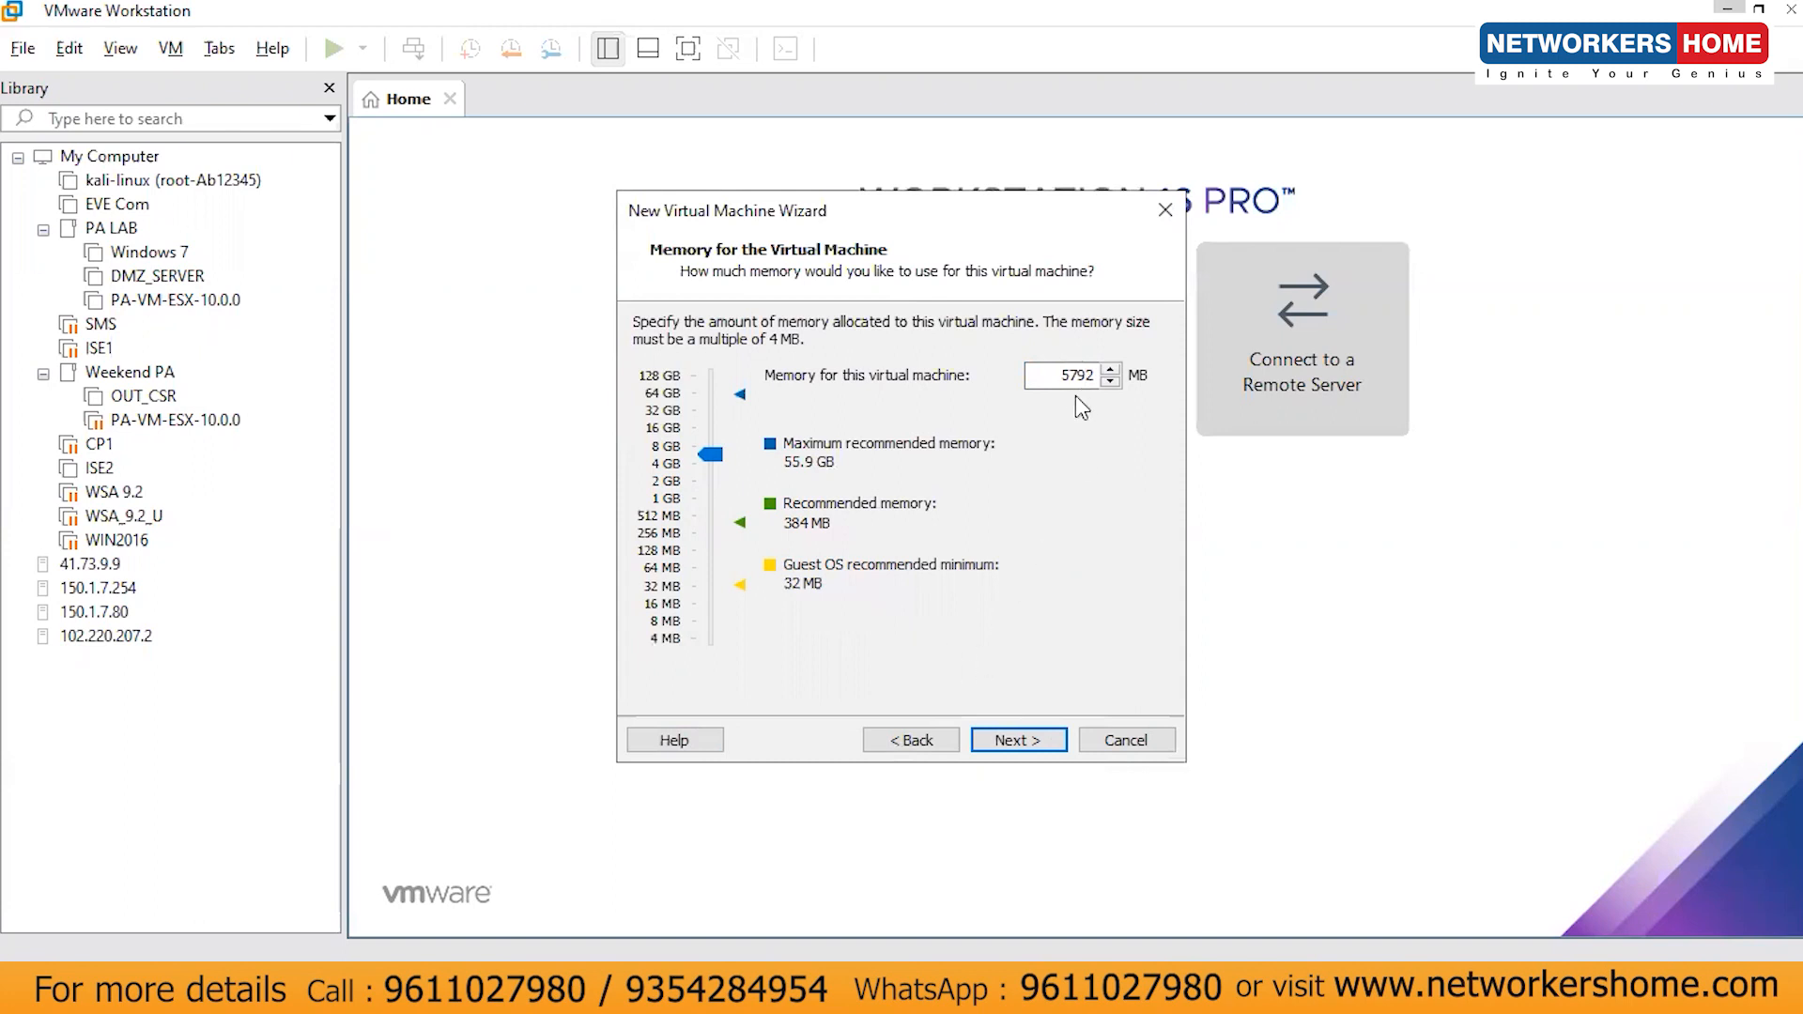
# - Use bridged networking for CP1
pyautogui.click(1011, 741)
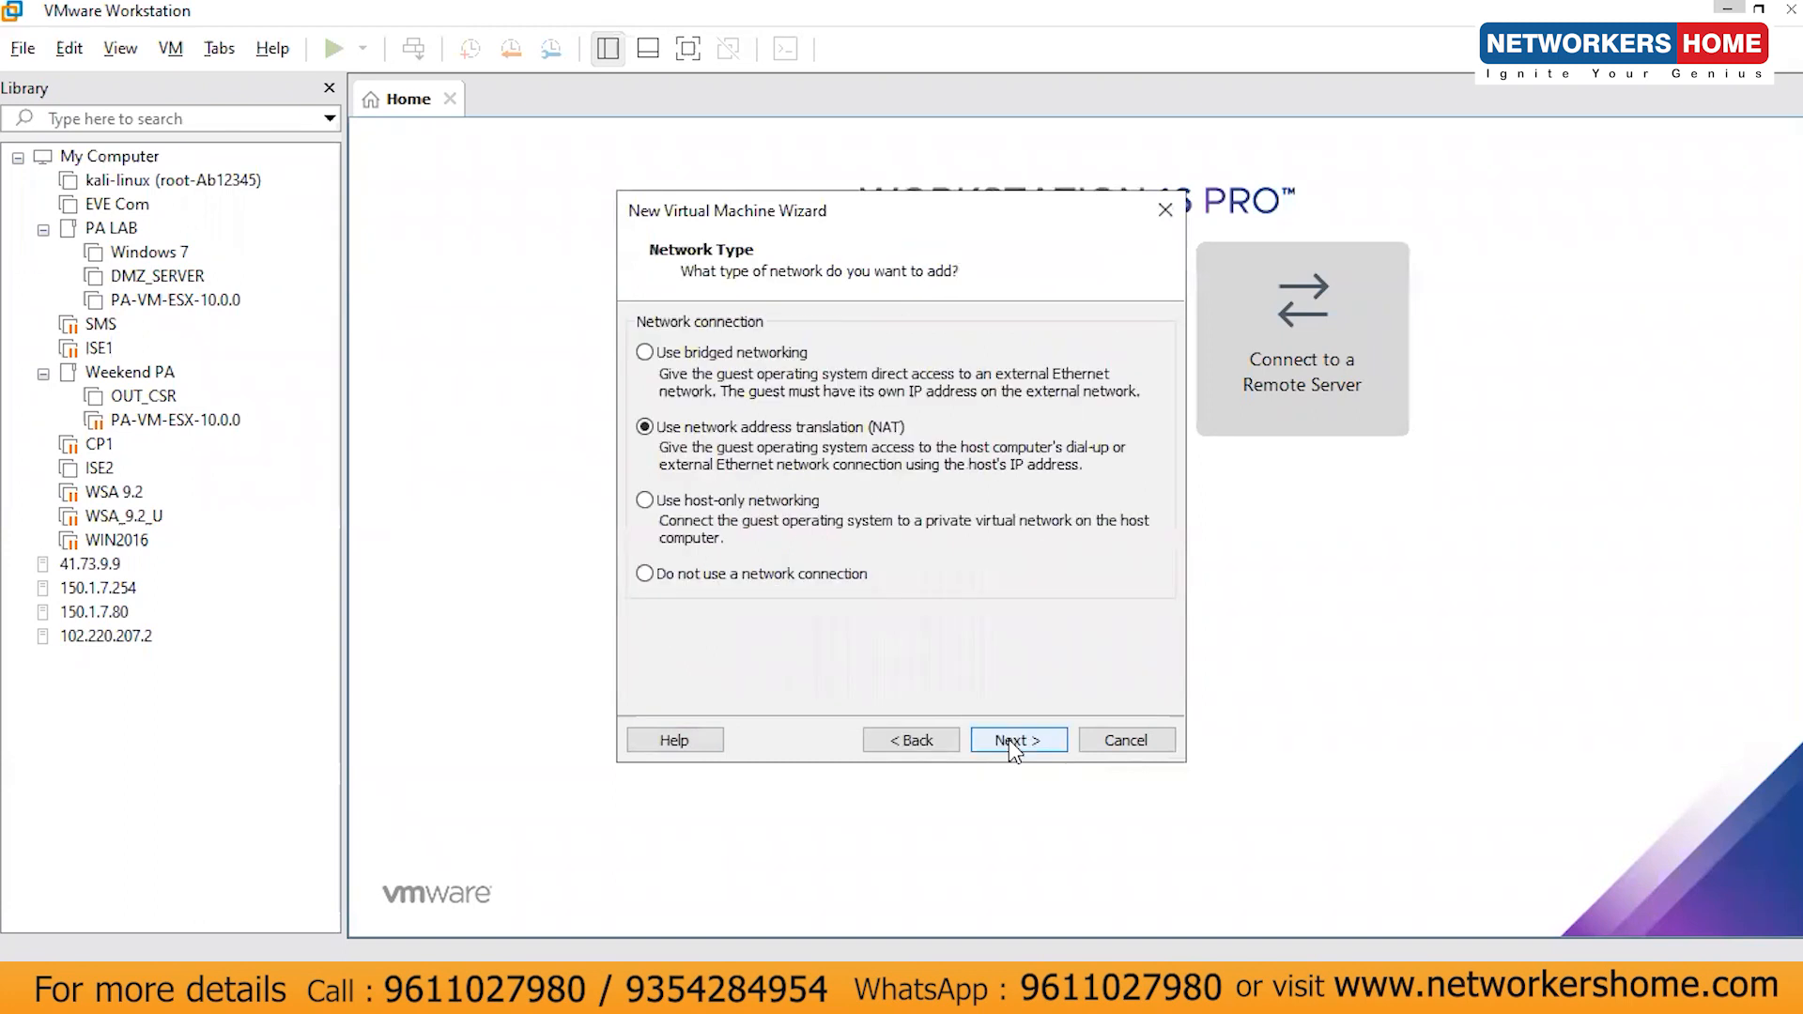
pyautogui.click(716, 357)
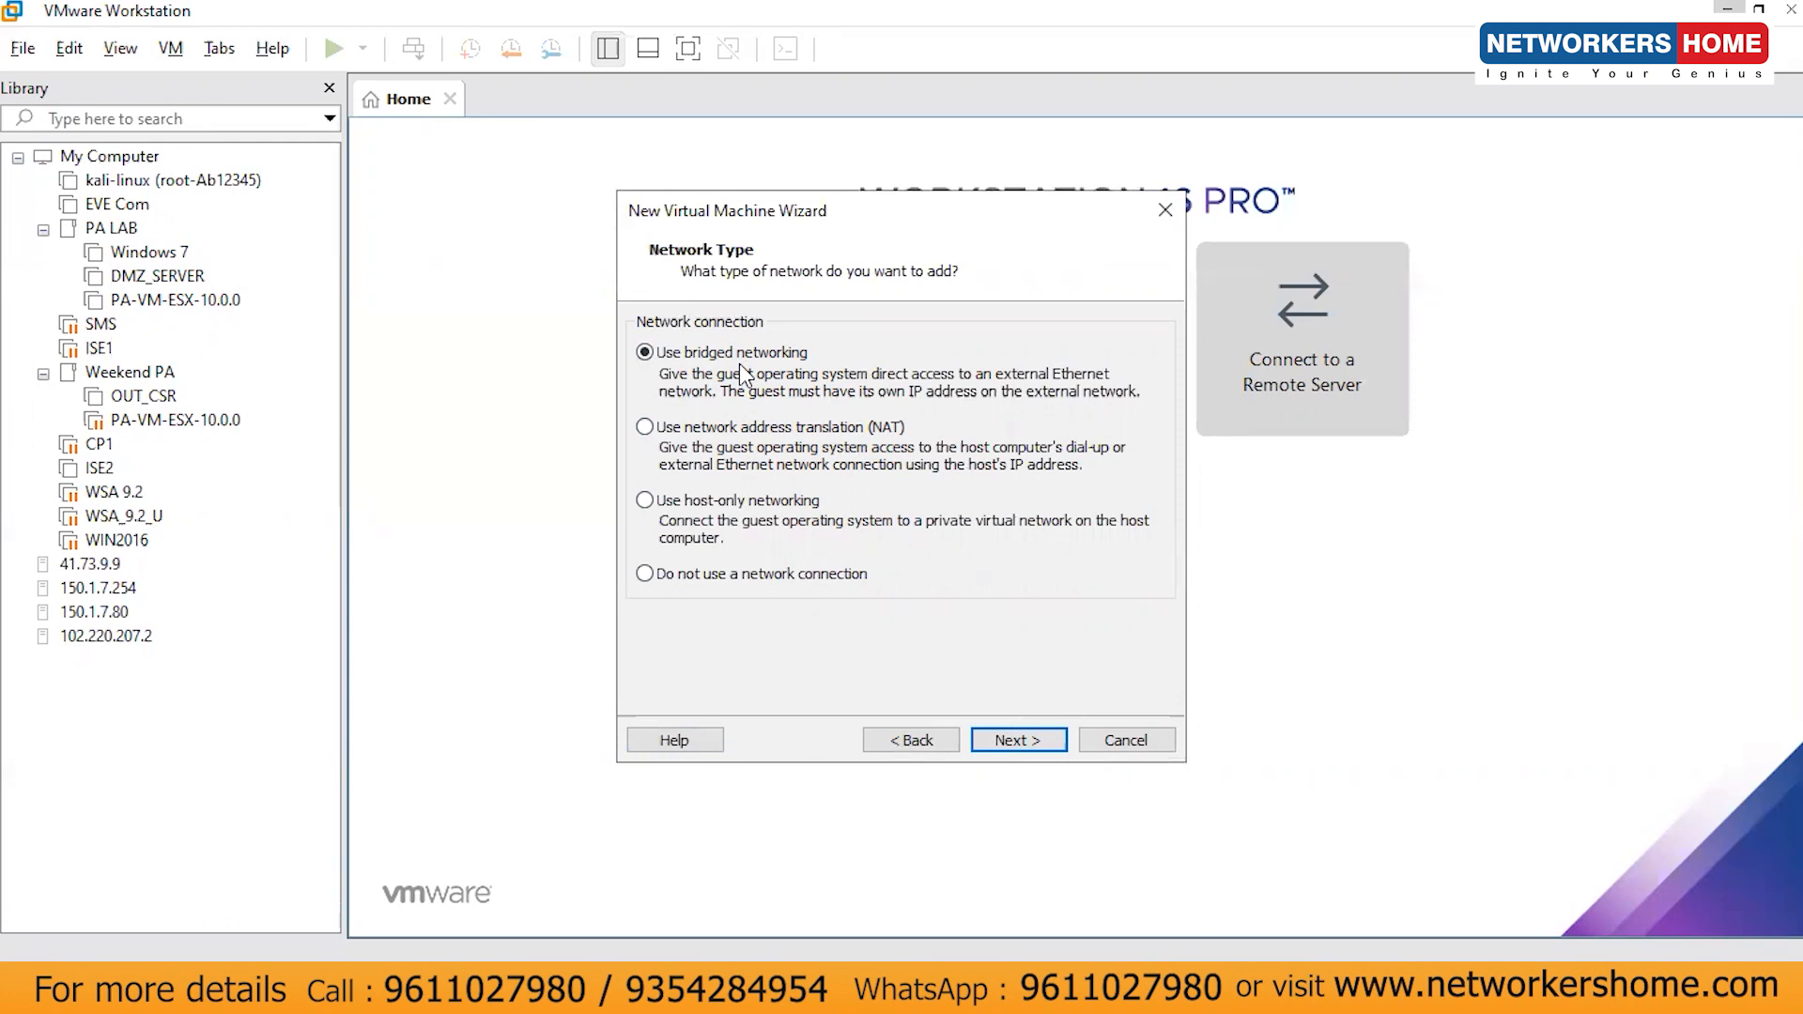
pyautogui.click(997, 739)
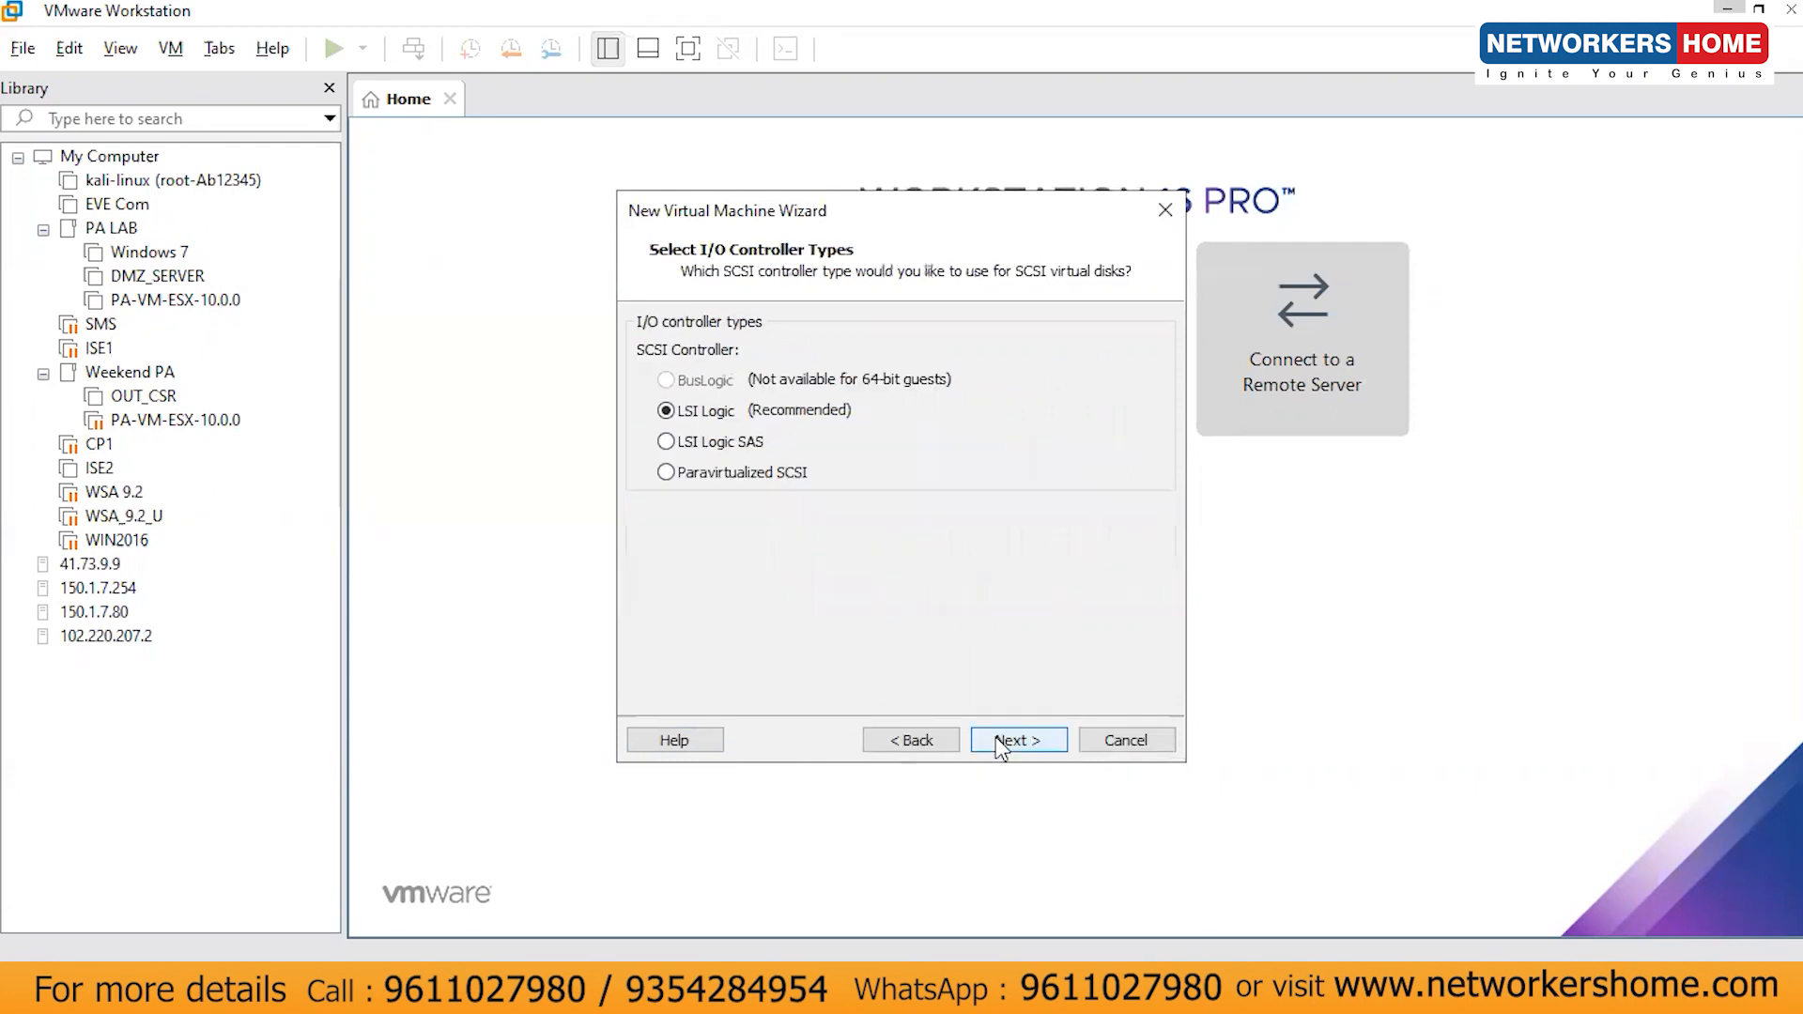
# - Keep LSI Logic and SCSI defaults and create a 60 GB disk named CP1.vmdk
pyautogui.click(1001, 741)
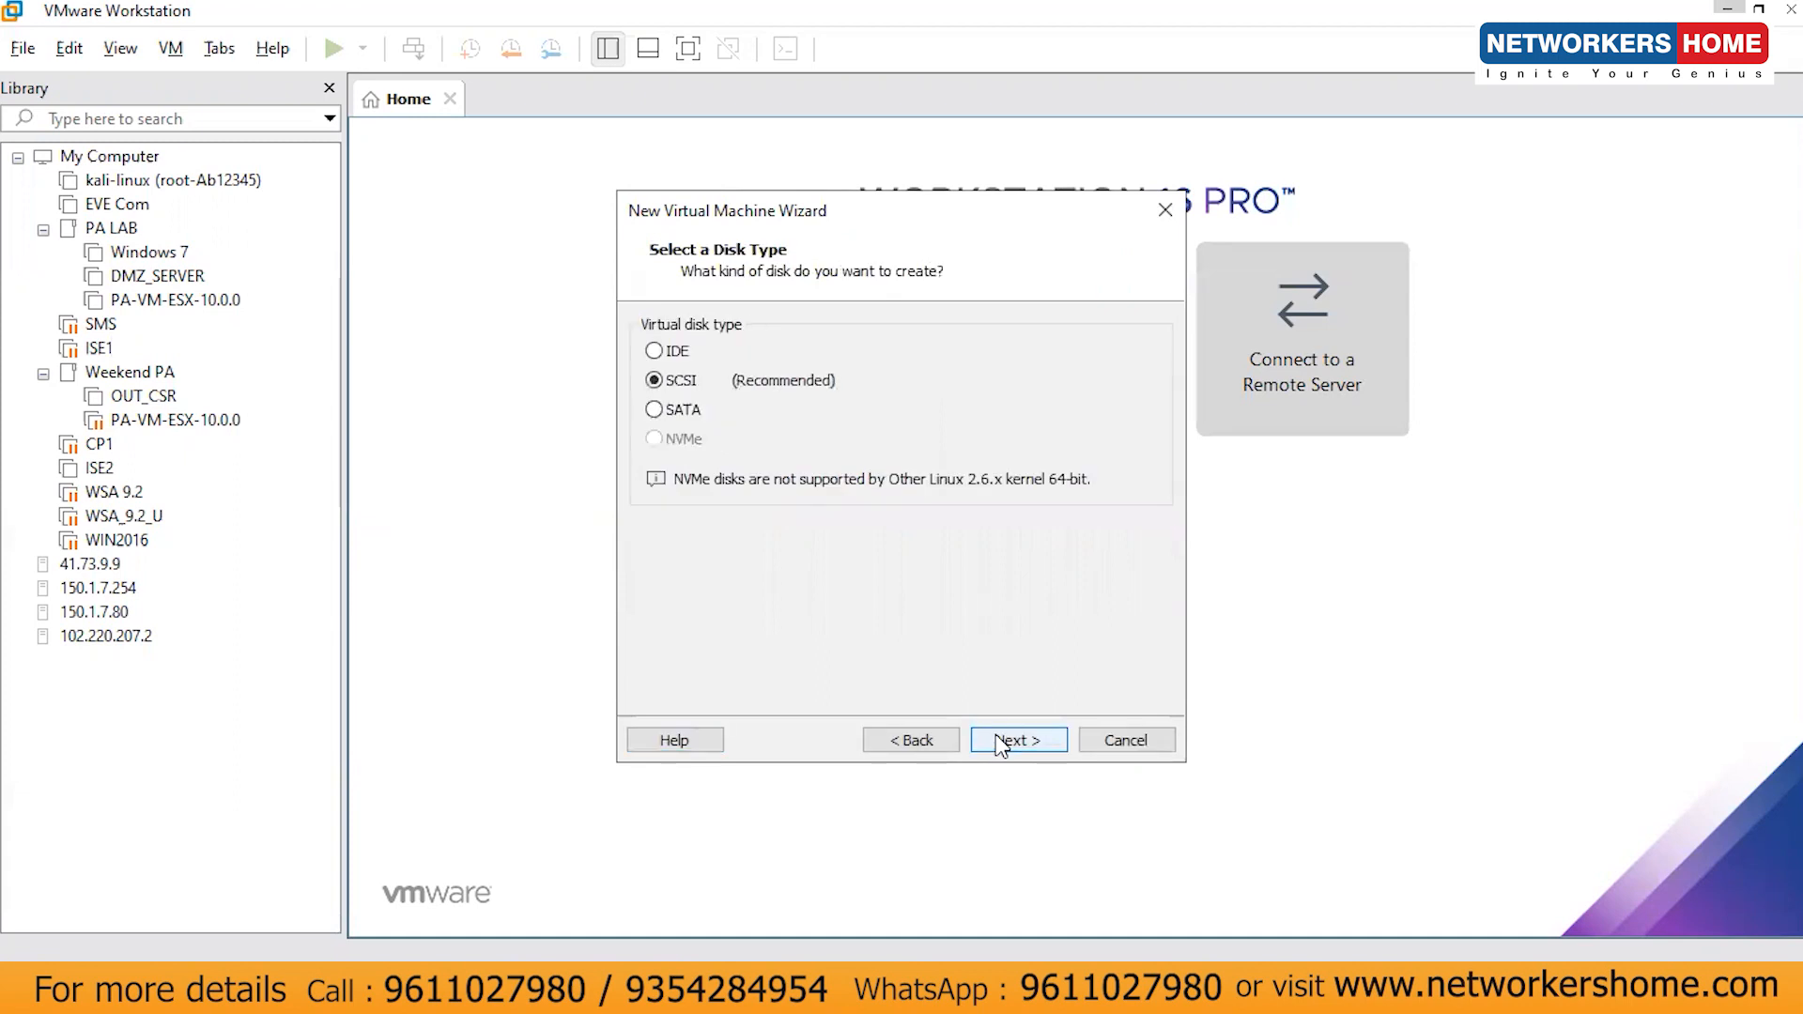
pyautogui.click(1001, 741)
pyautogui.click(1001, 741)
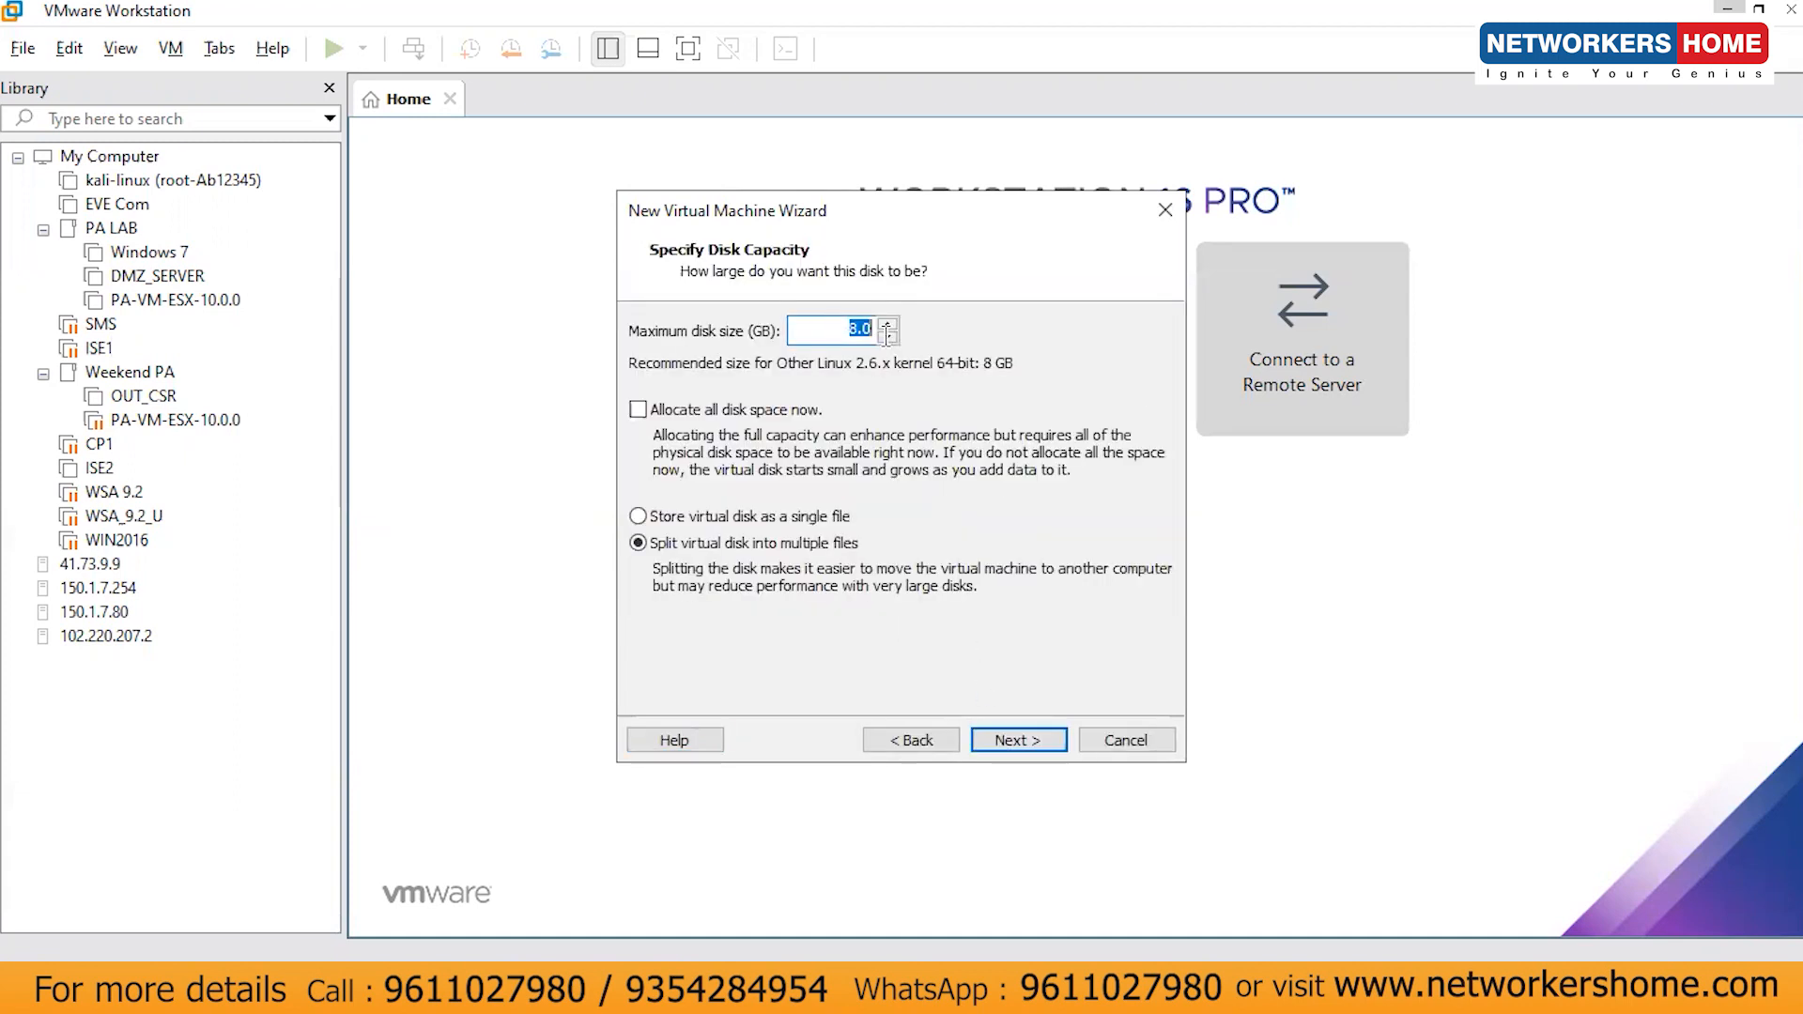
pyautogui.write('60')
pyautogui.click(1010, 740)
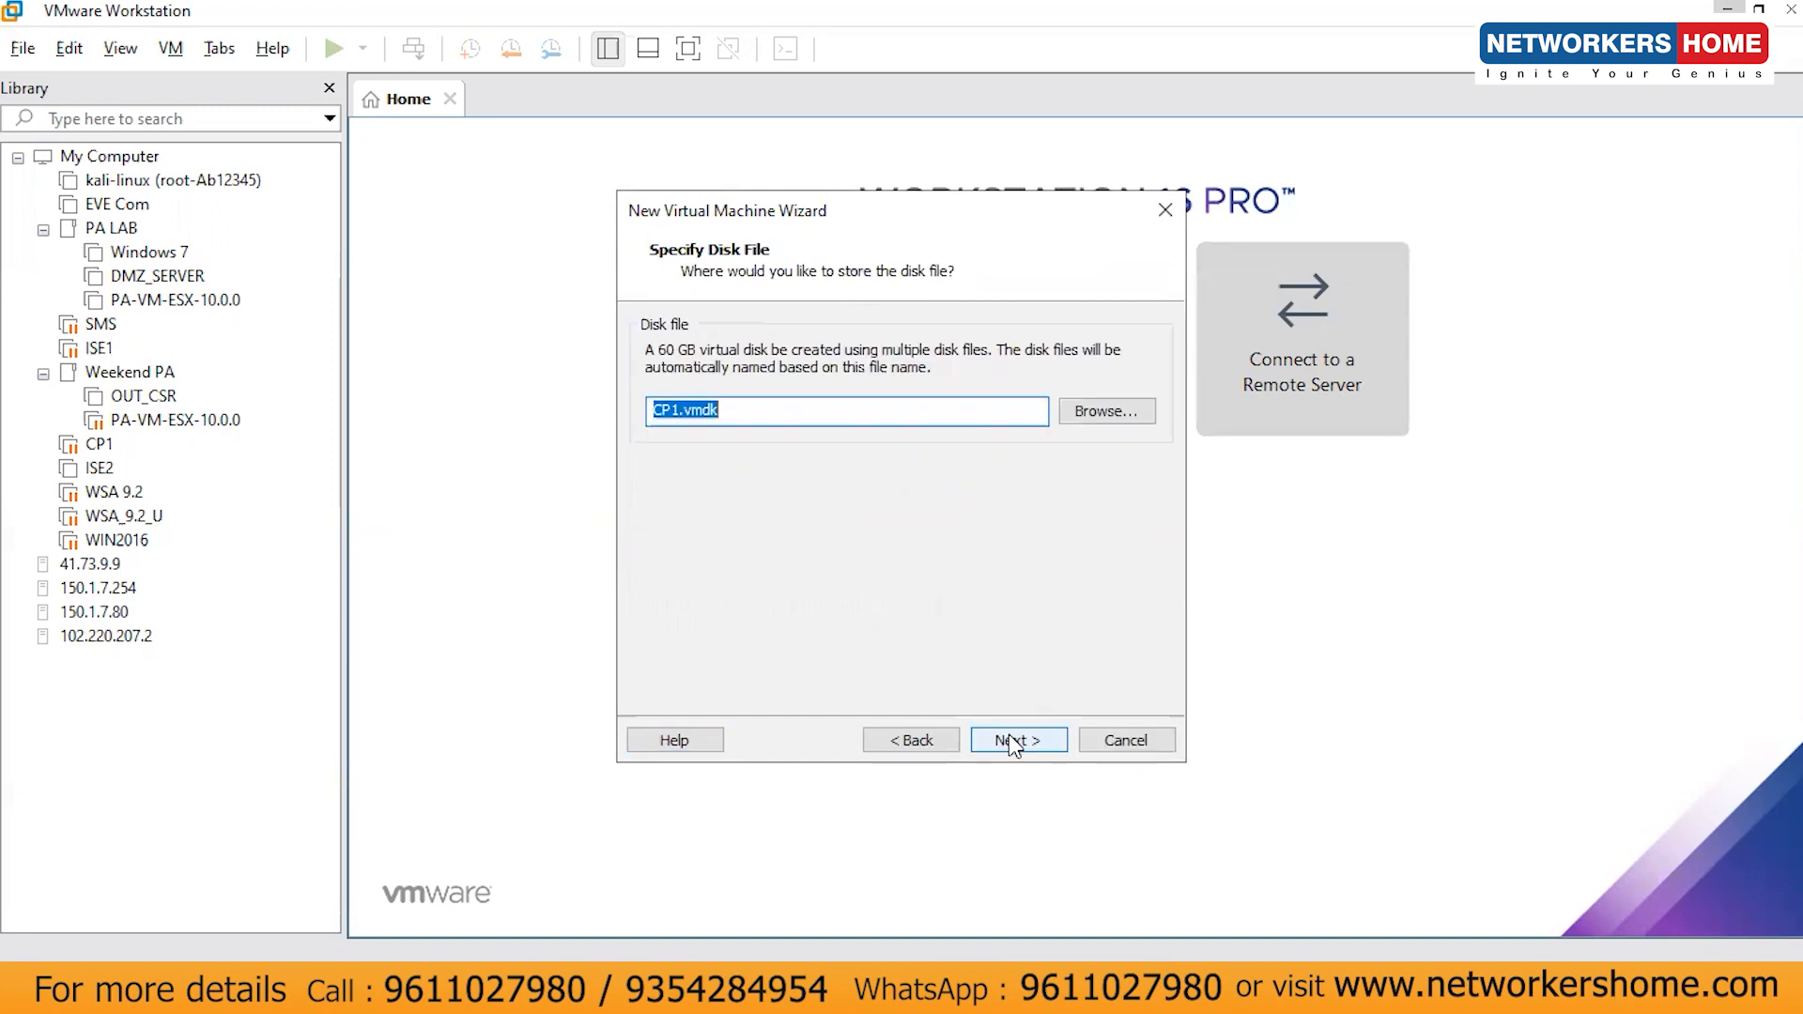
pyautogui.click(1012, 742)
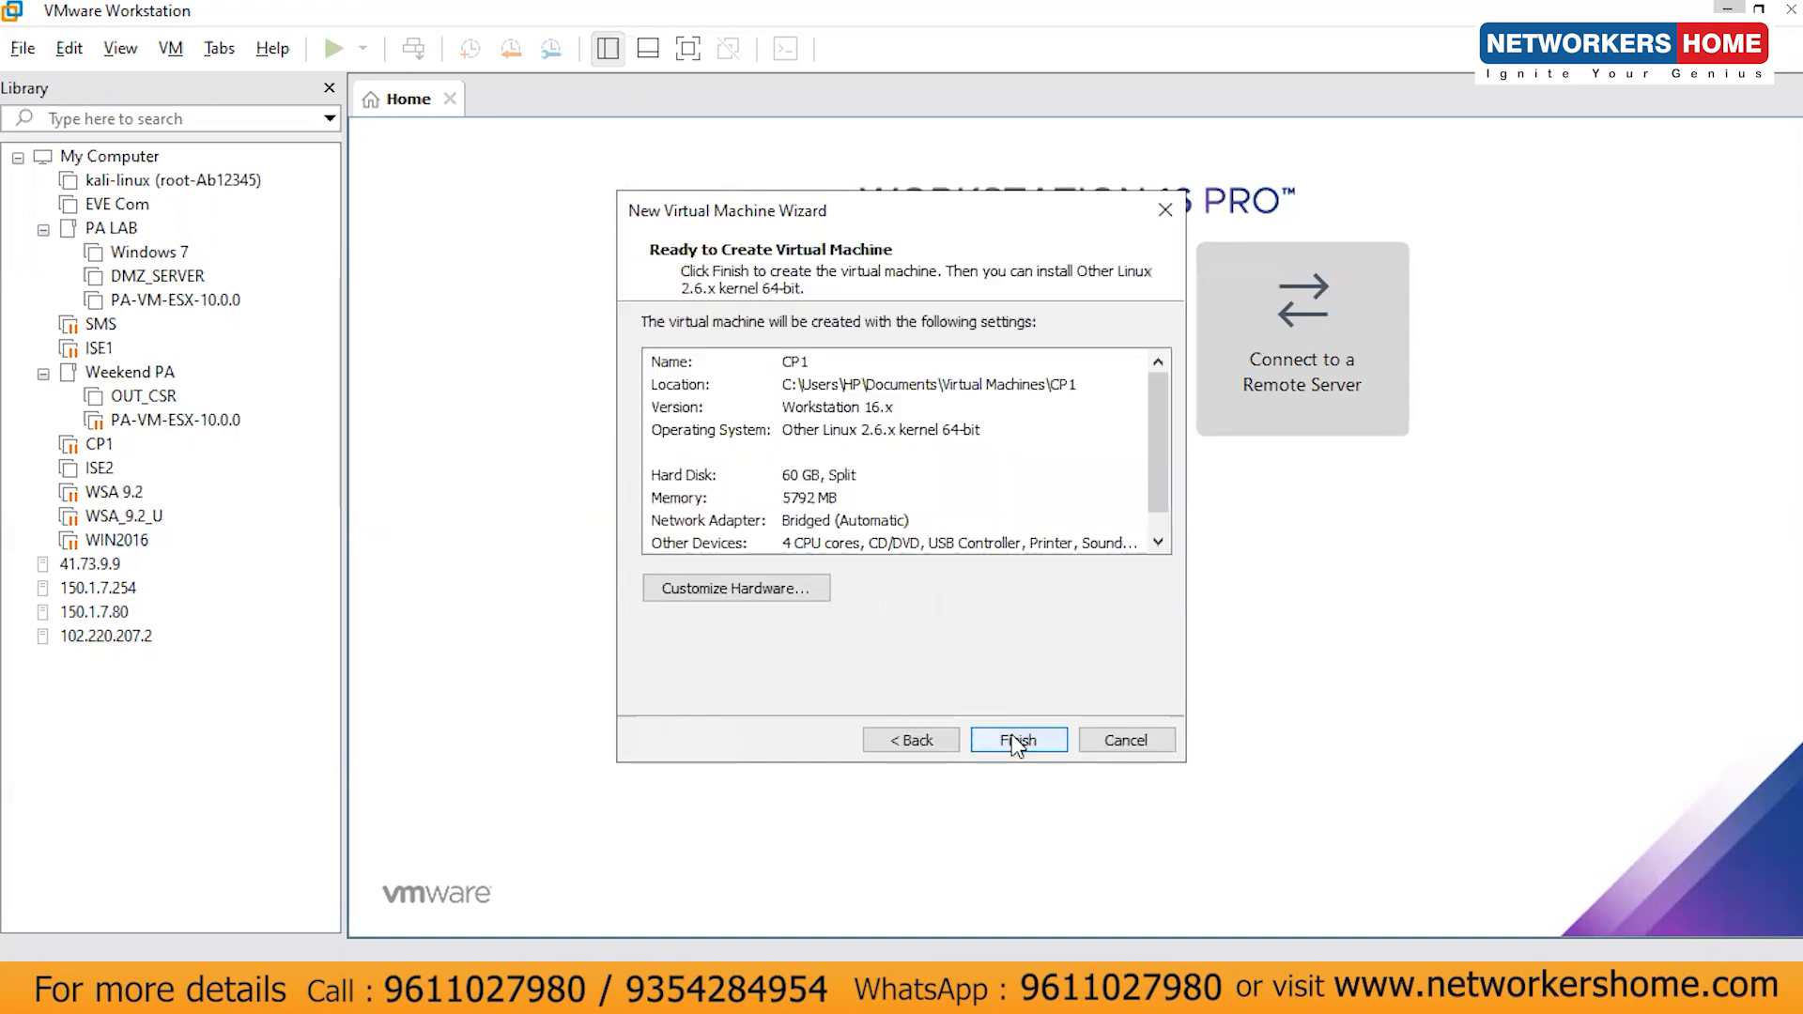
# - Point CP1's CD/DVD drive at Downloads\Check_Point_R81_T392.iso through Customize Hardware
pyautogui.click(740, 584)
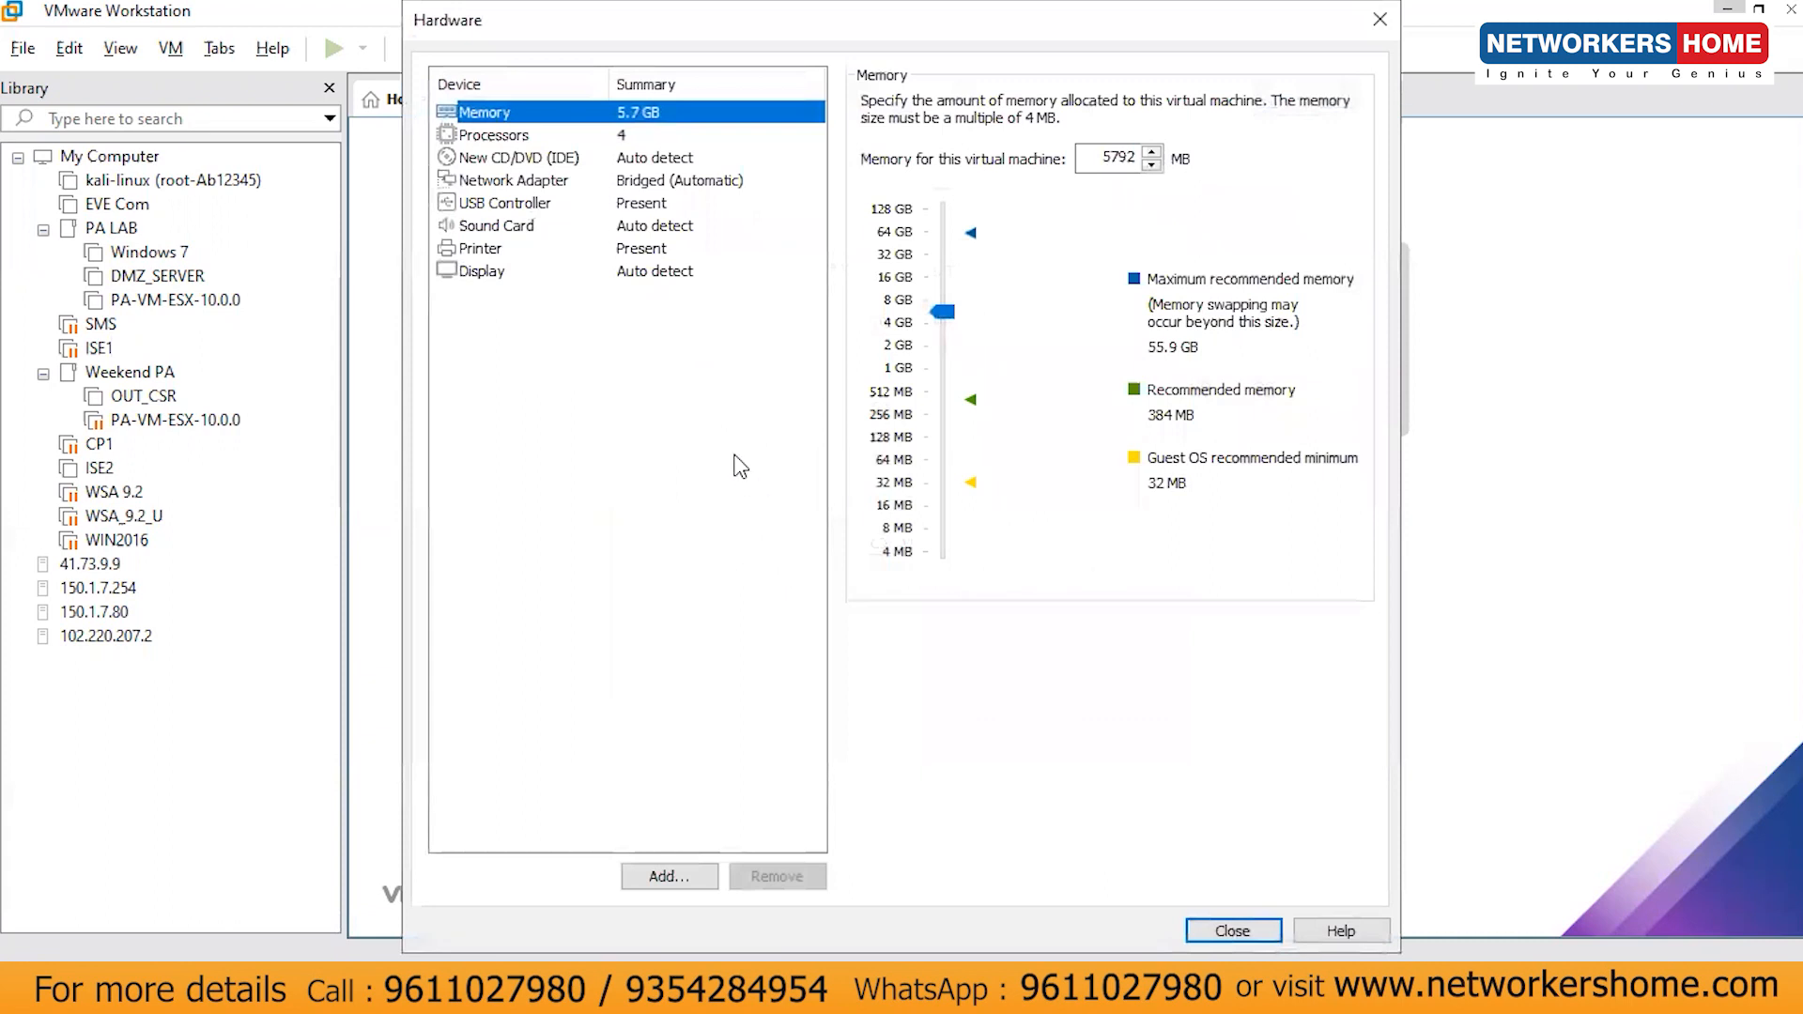
pyautogui.click(579, 158)
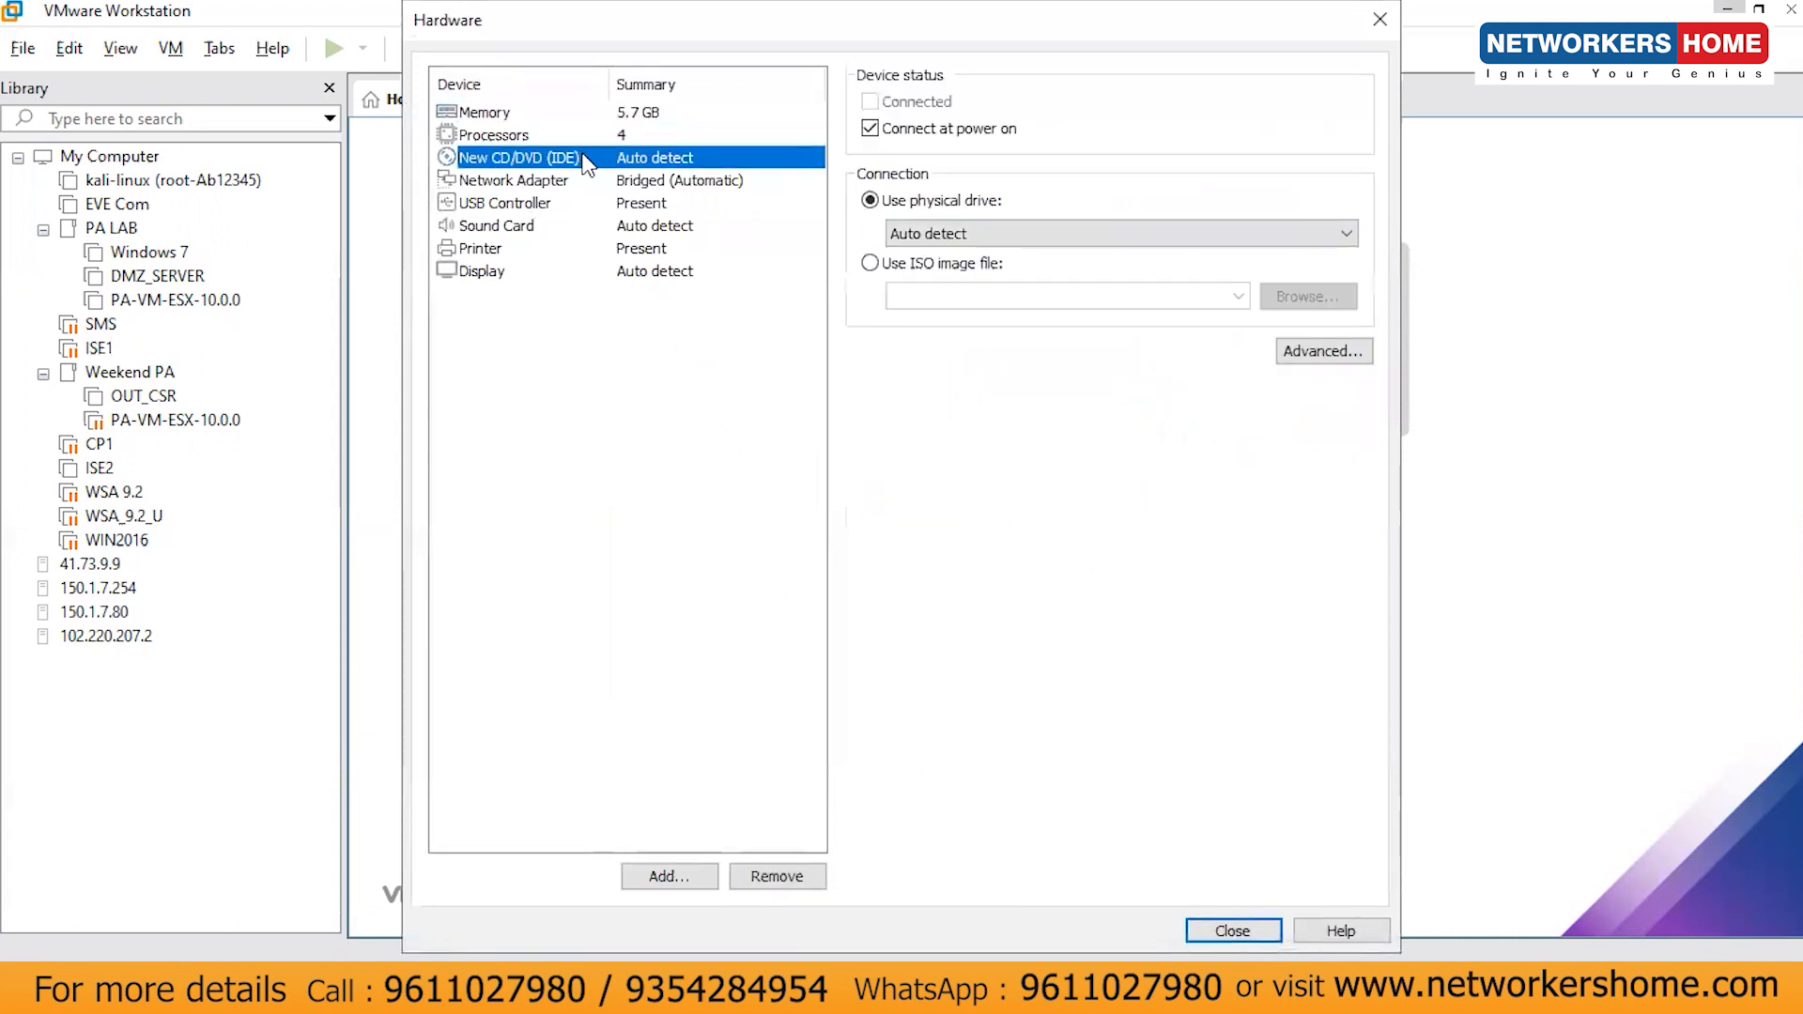
pyautogui.click(873, 262)
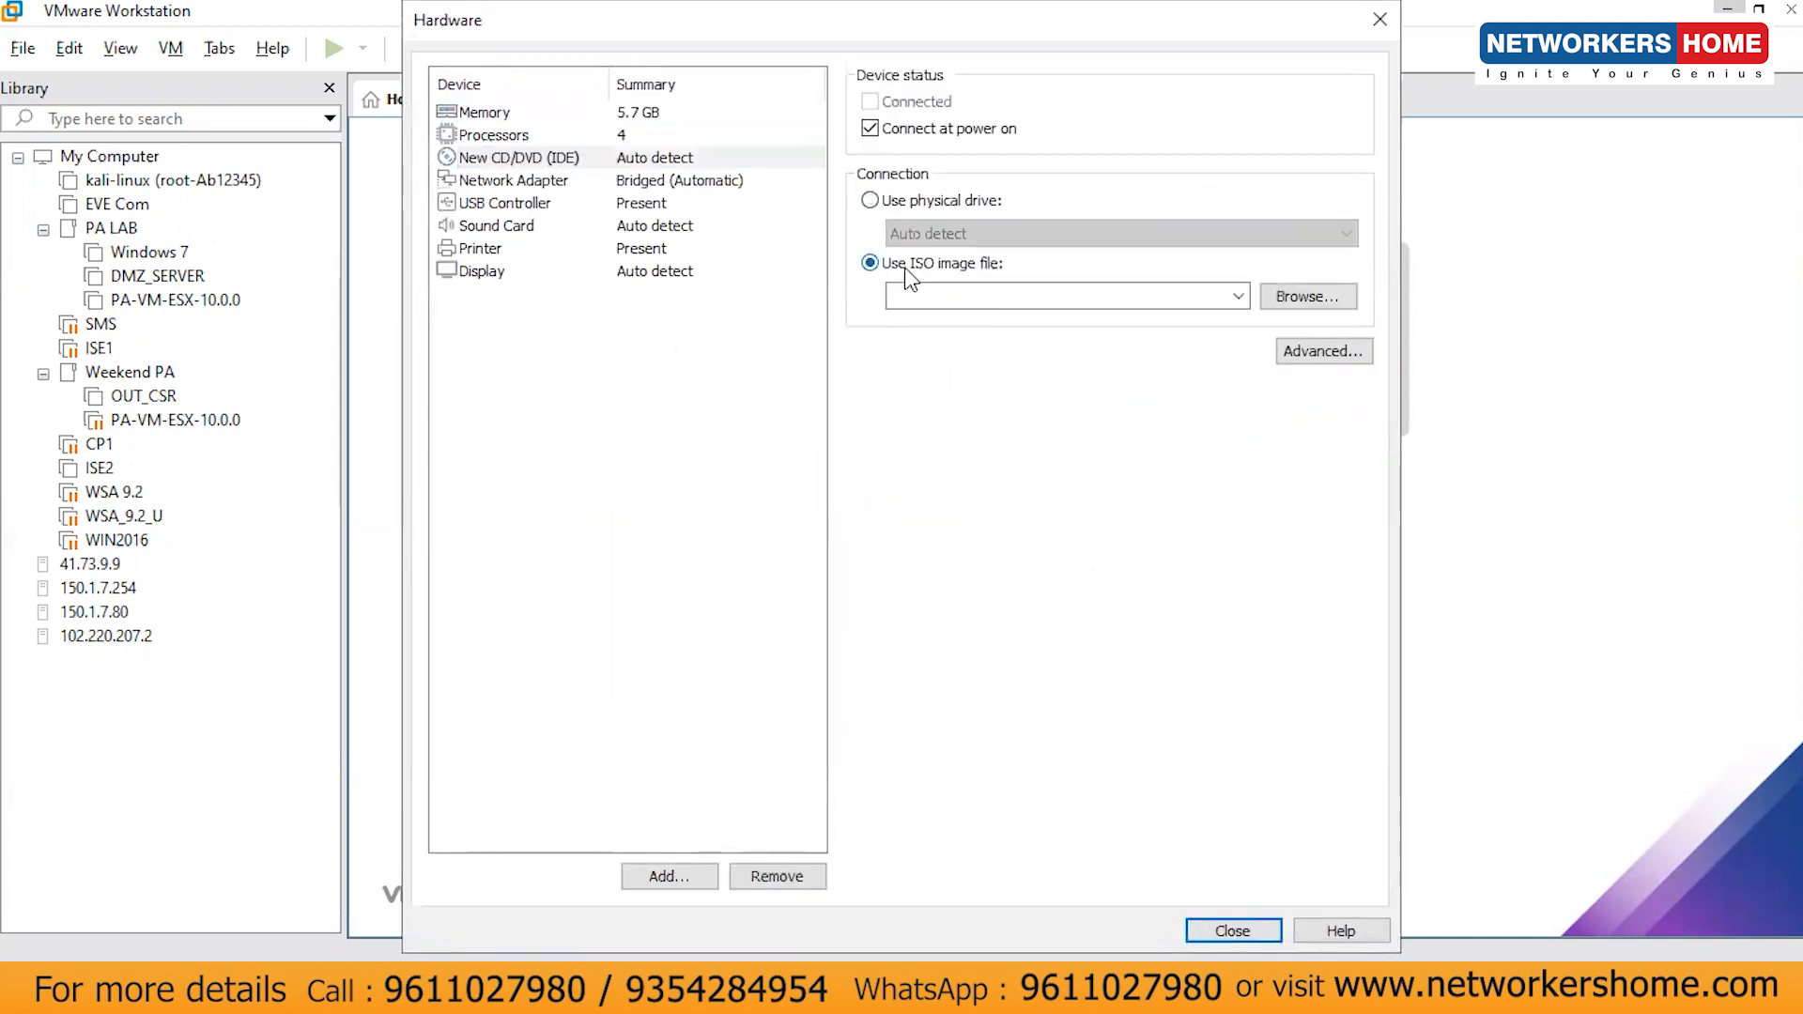
pyautogui.click(1302, 310)
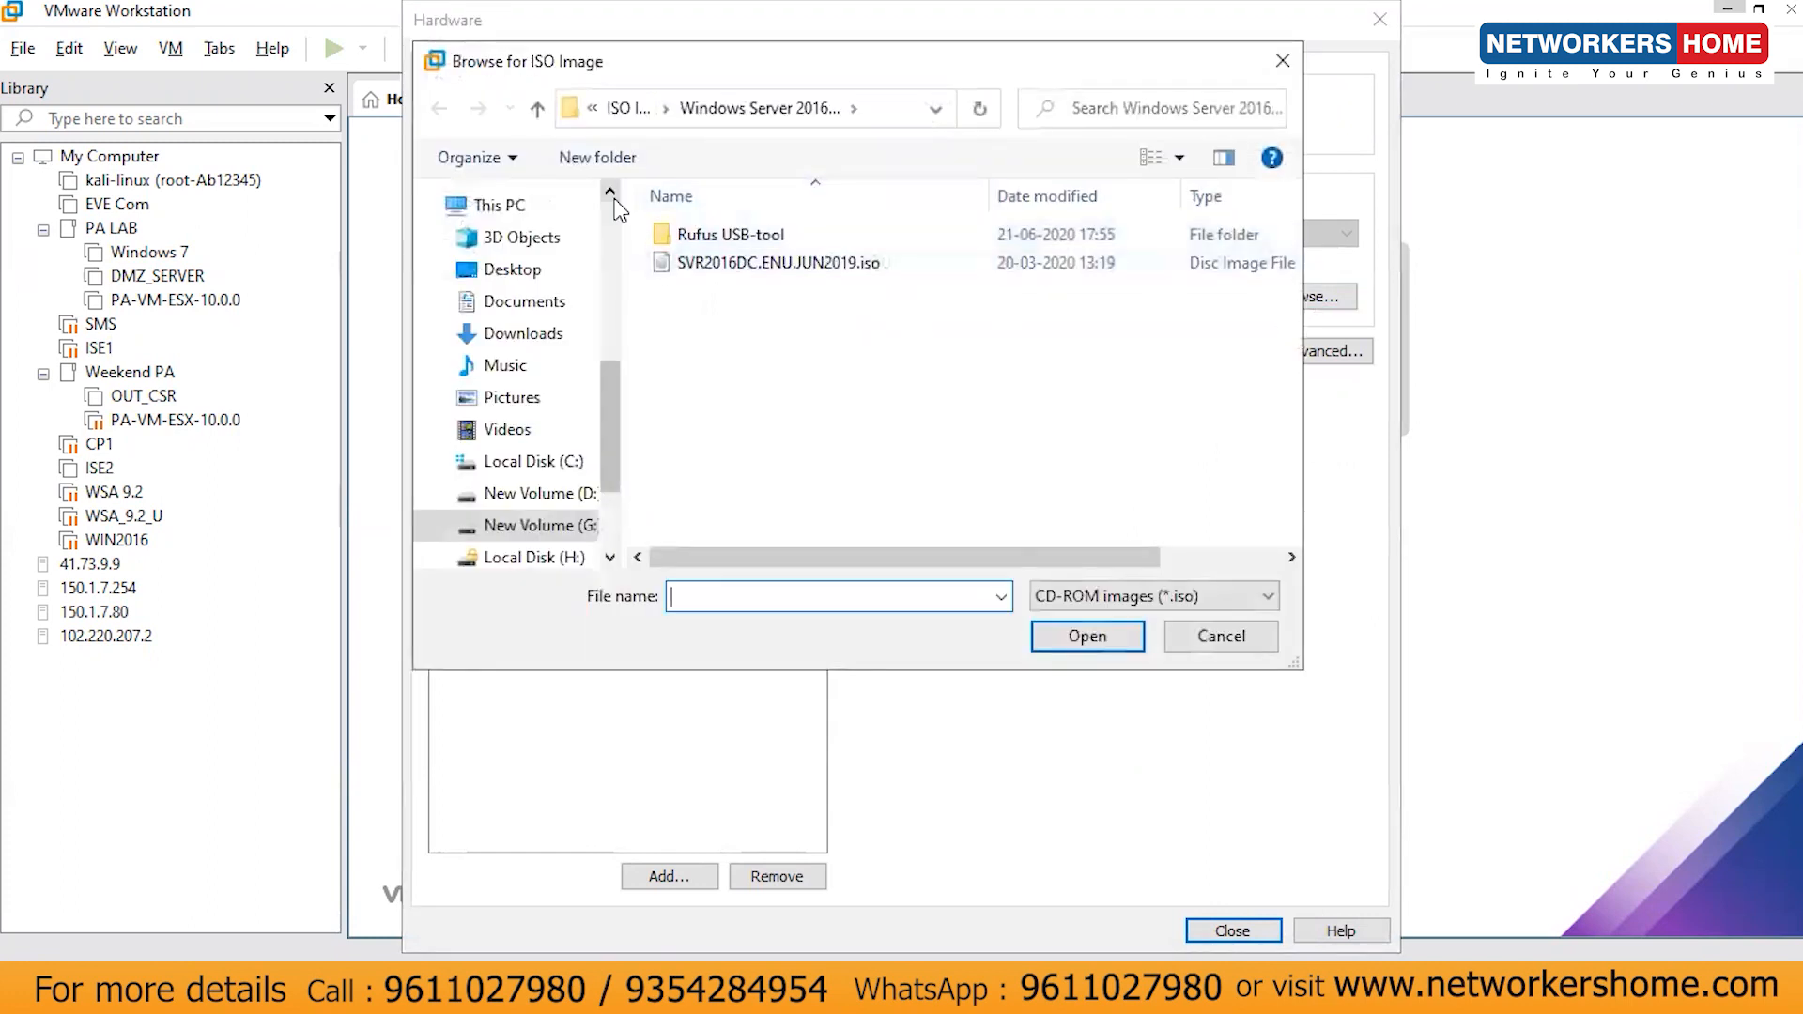
pyautogui.click(554, 336)
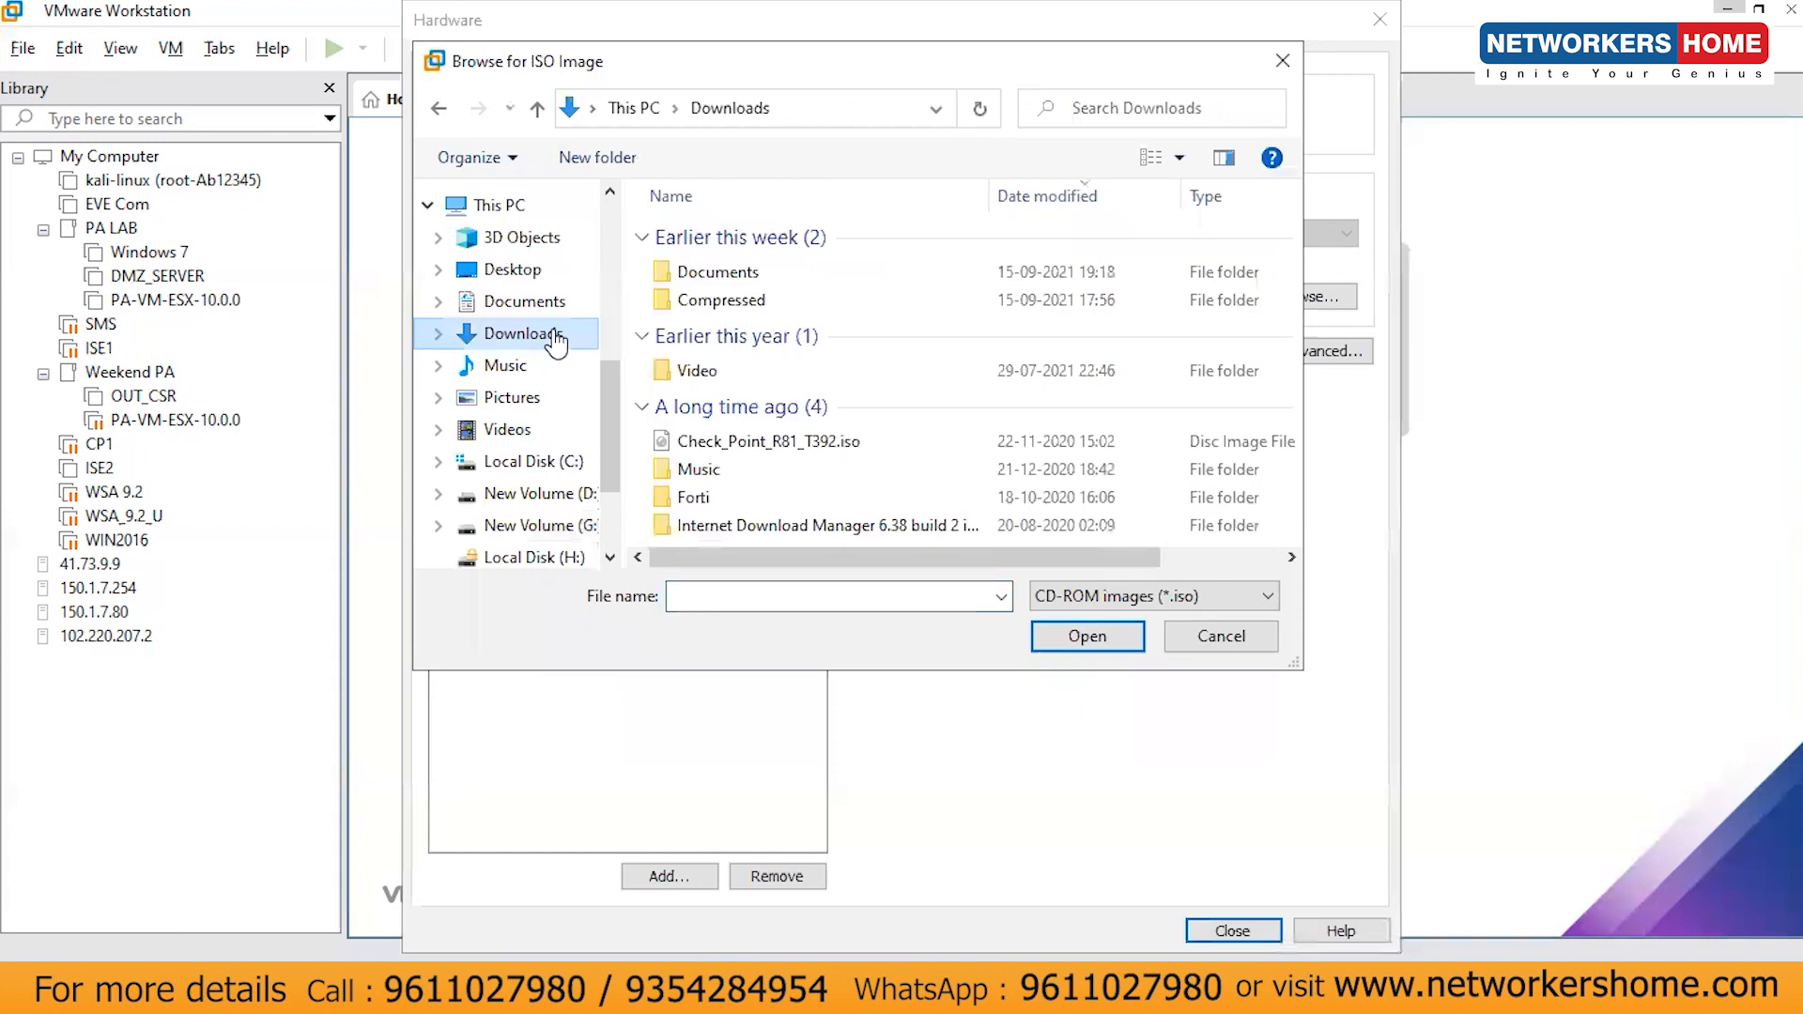
pyautogui.click(787, 450)
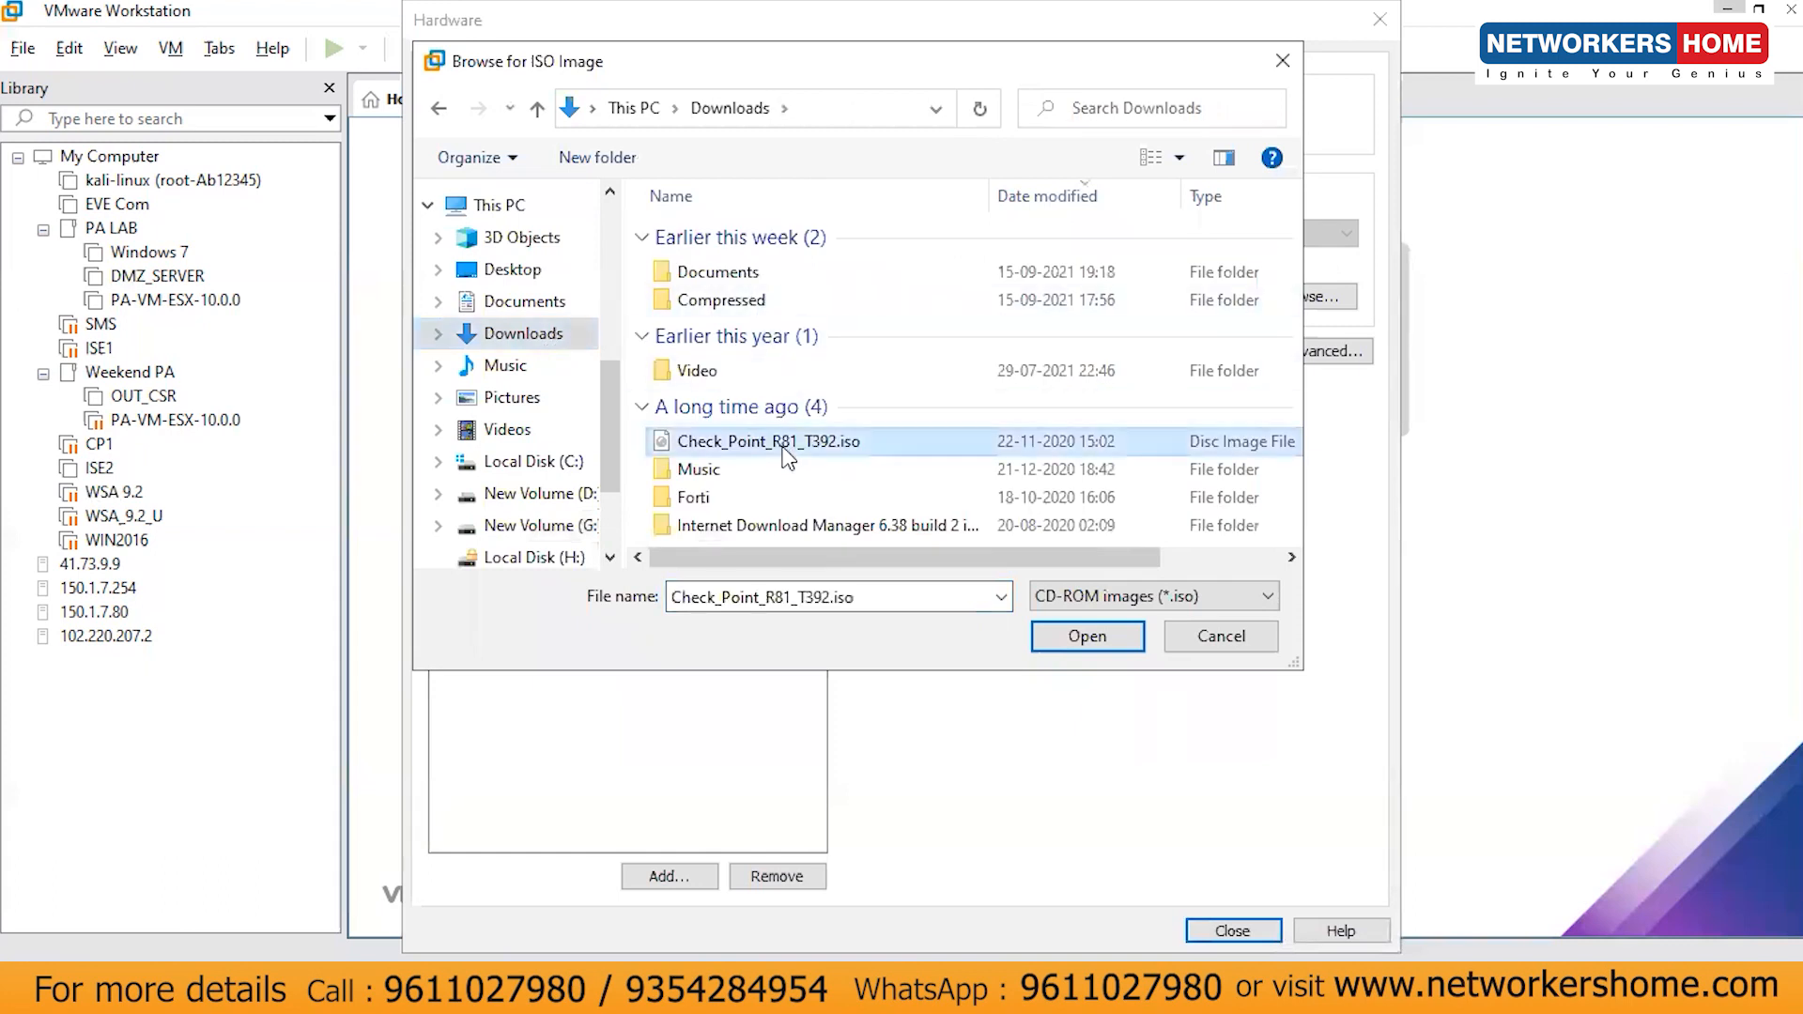
pyautogui.doubleClick(790, 437)
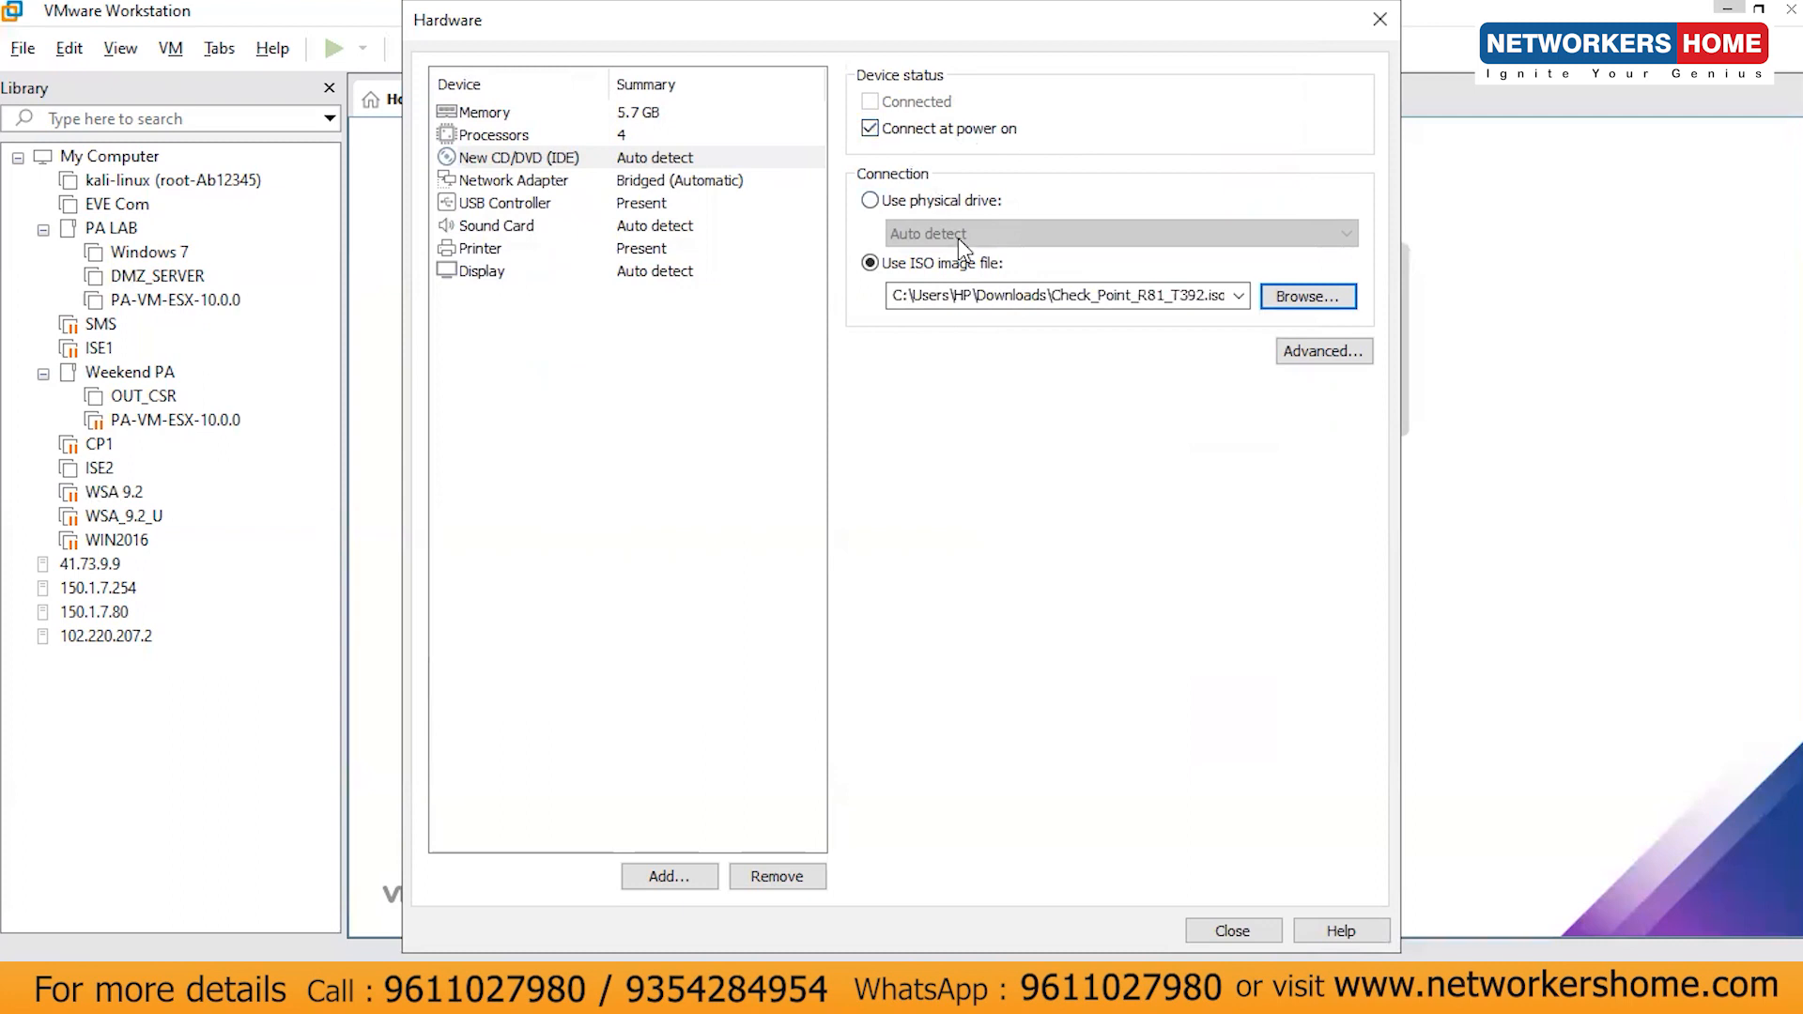
pyautogui.click(1228, 934)
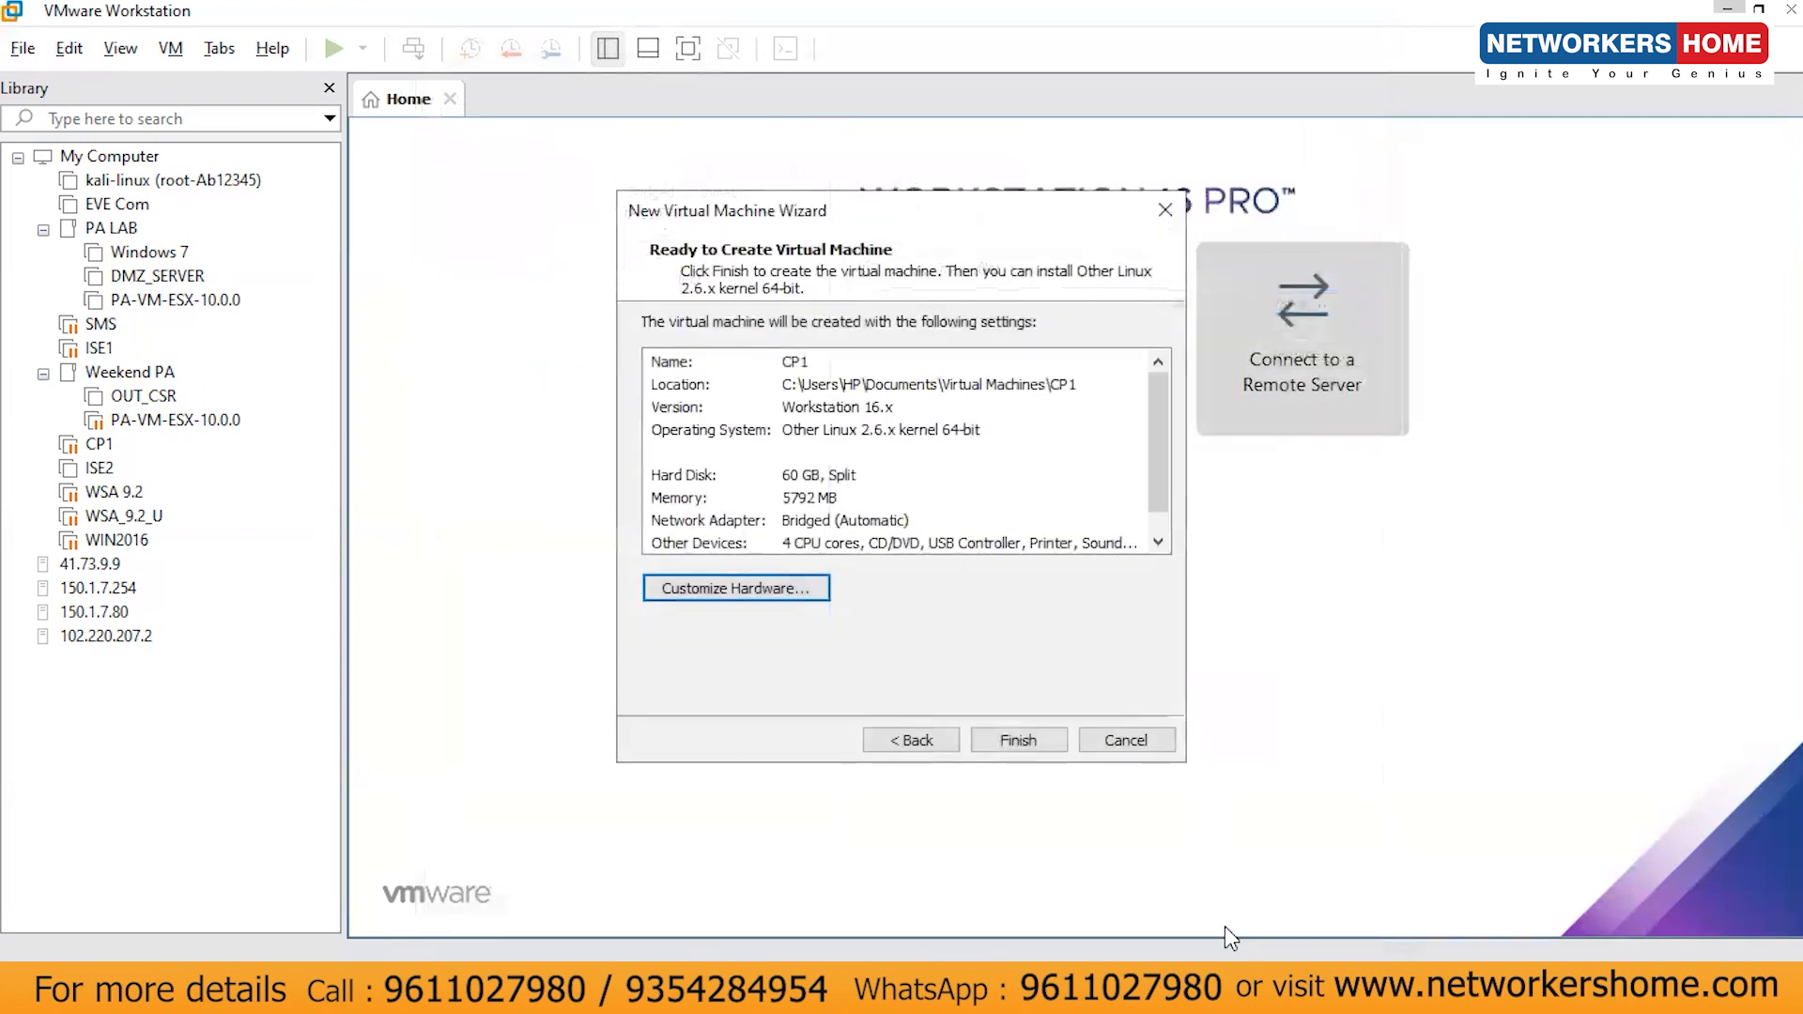
# - Finish creating CP1 and power it on
pyautogui.click(1003, 738)
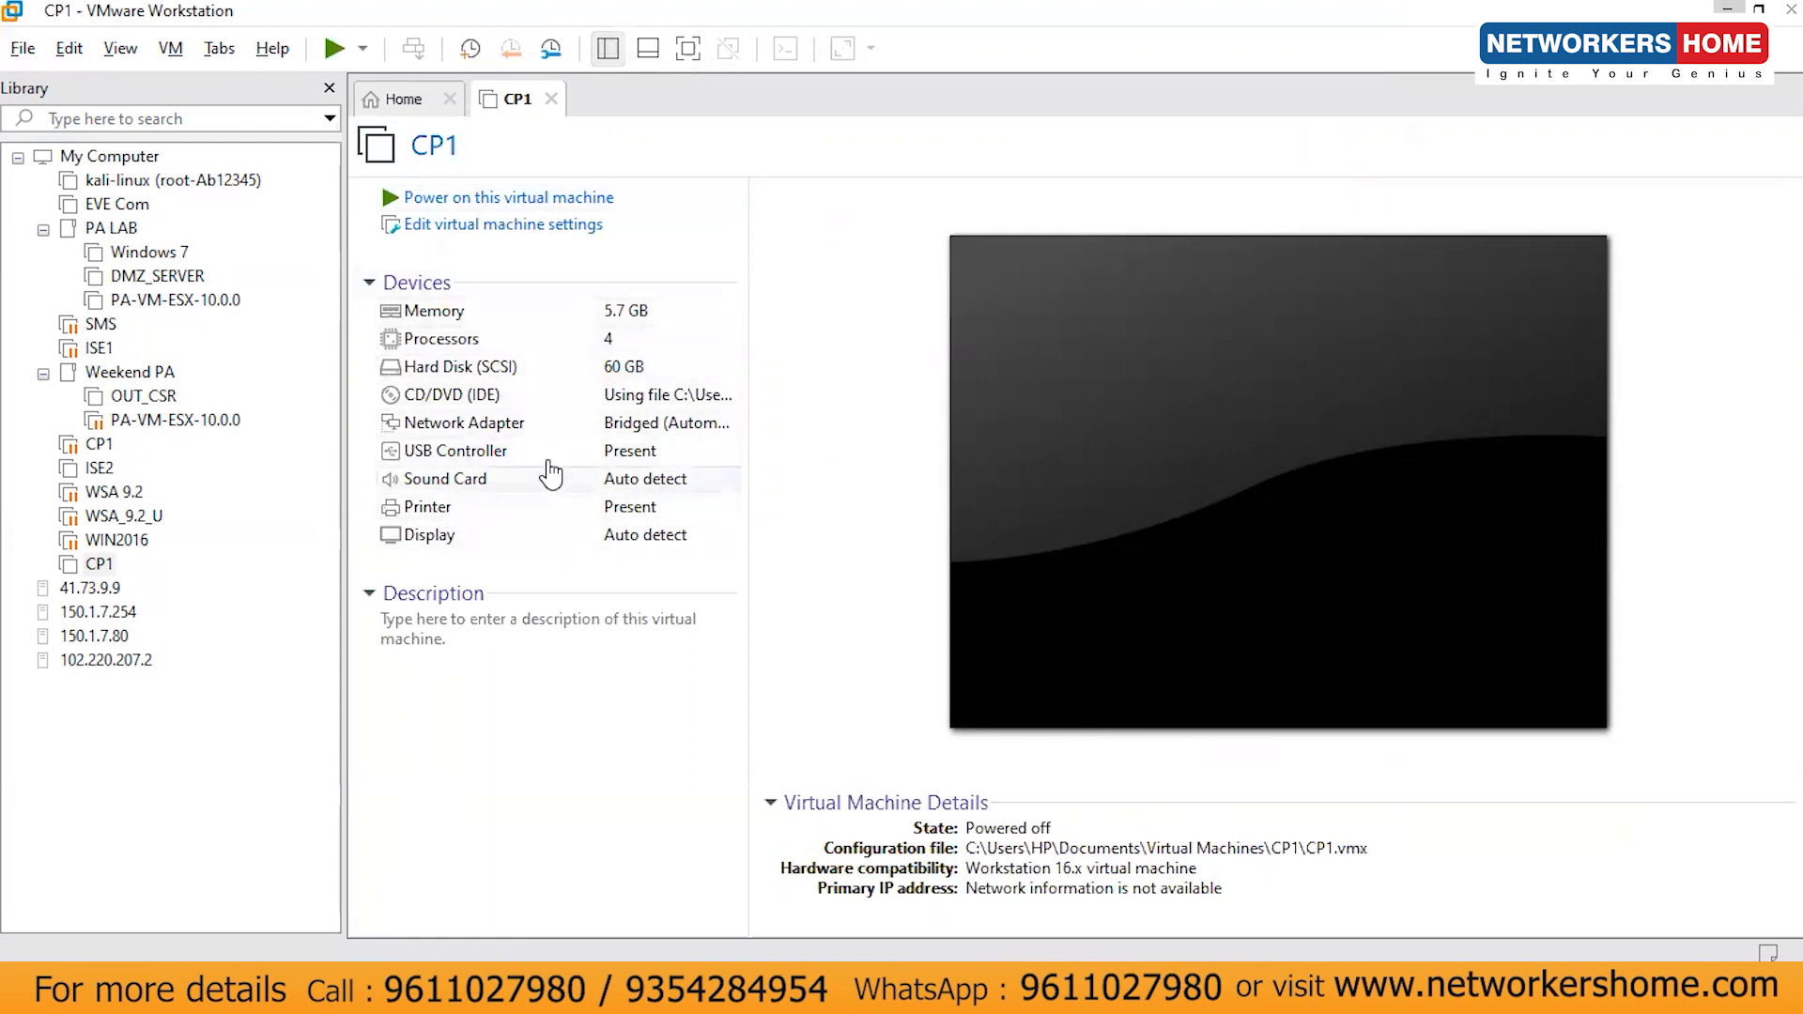
pyautogui.click(488, 199)
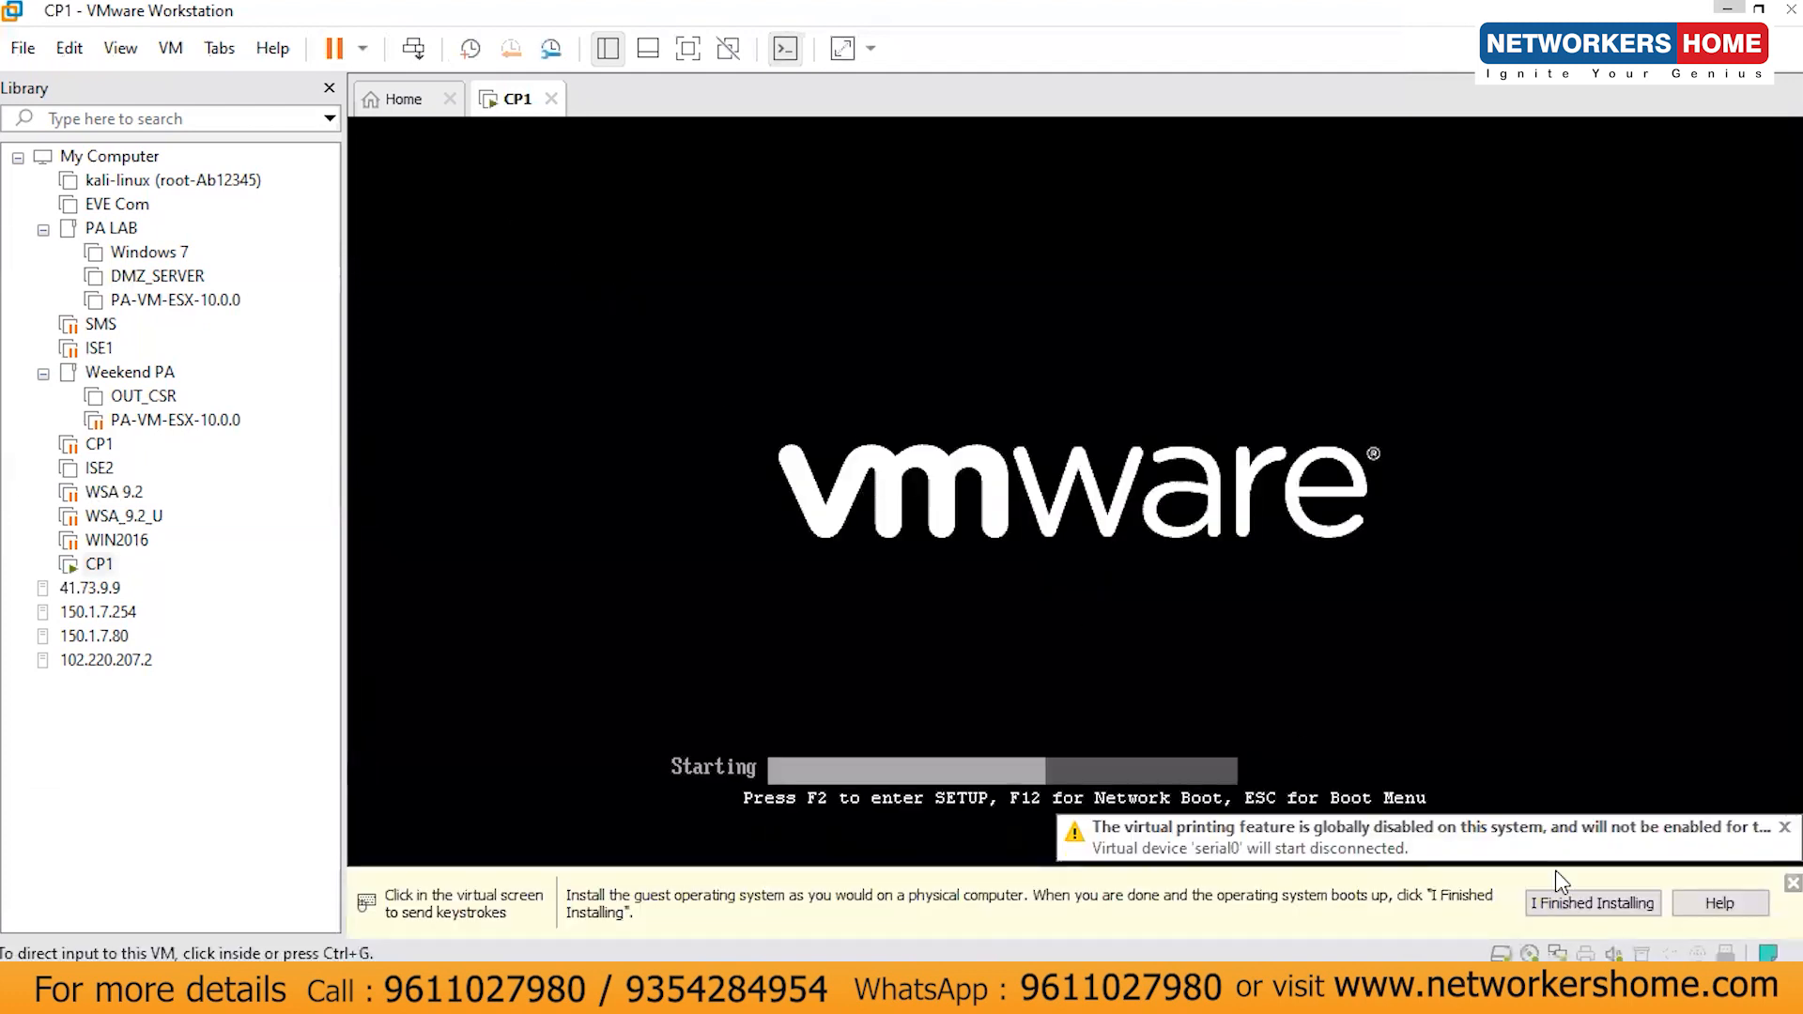
pyautogui.click(1568, 905)
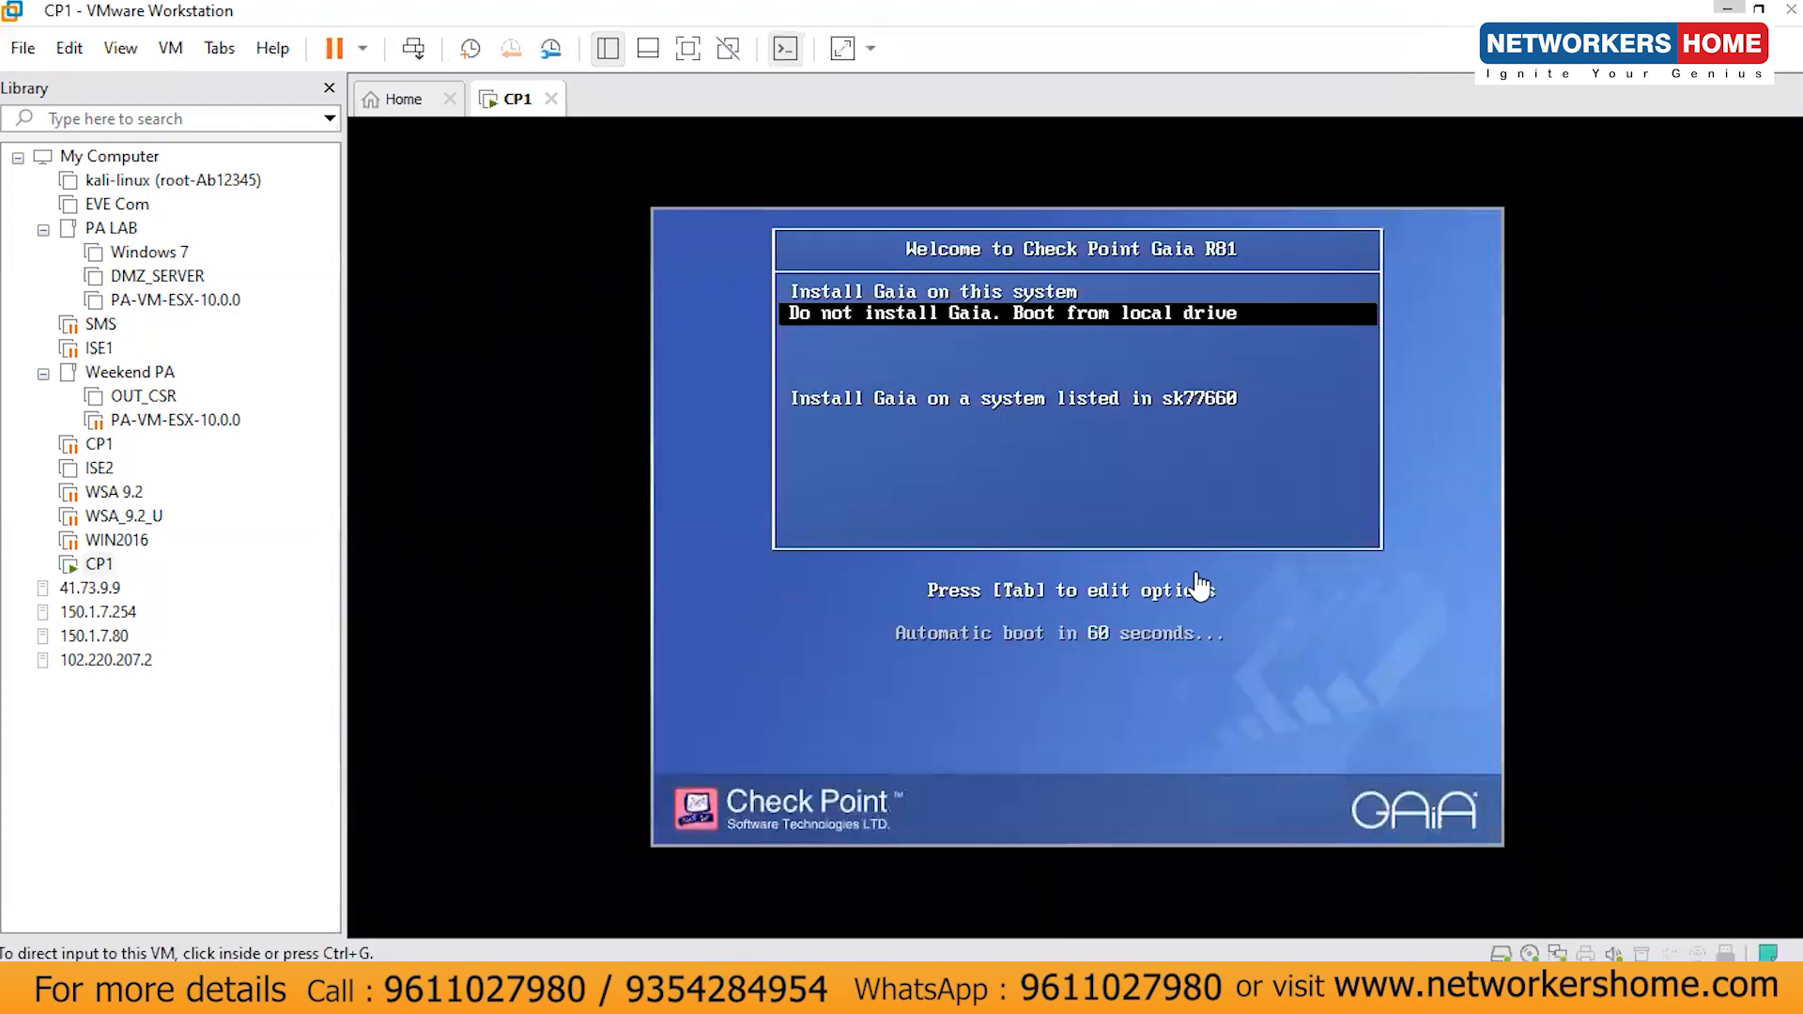
# - Select 'Install Gaia on this system' from the Check Point boot menu
pyautogui.click(899, 350)
pyautogui.press('Up')
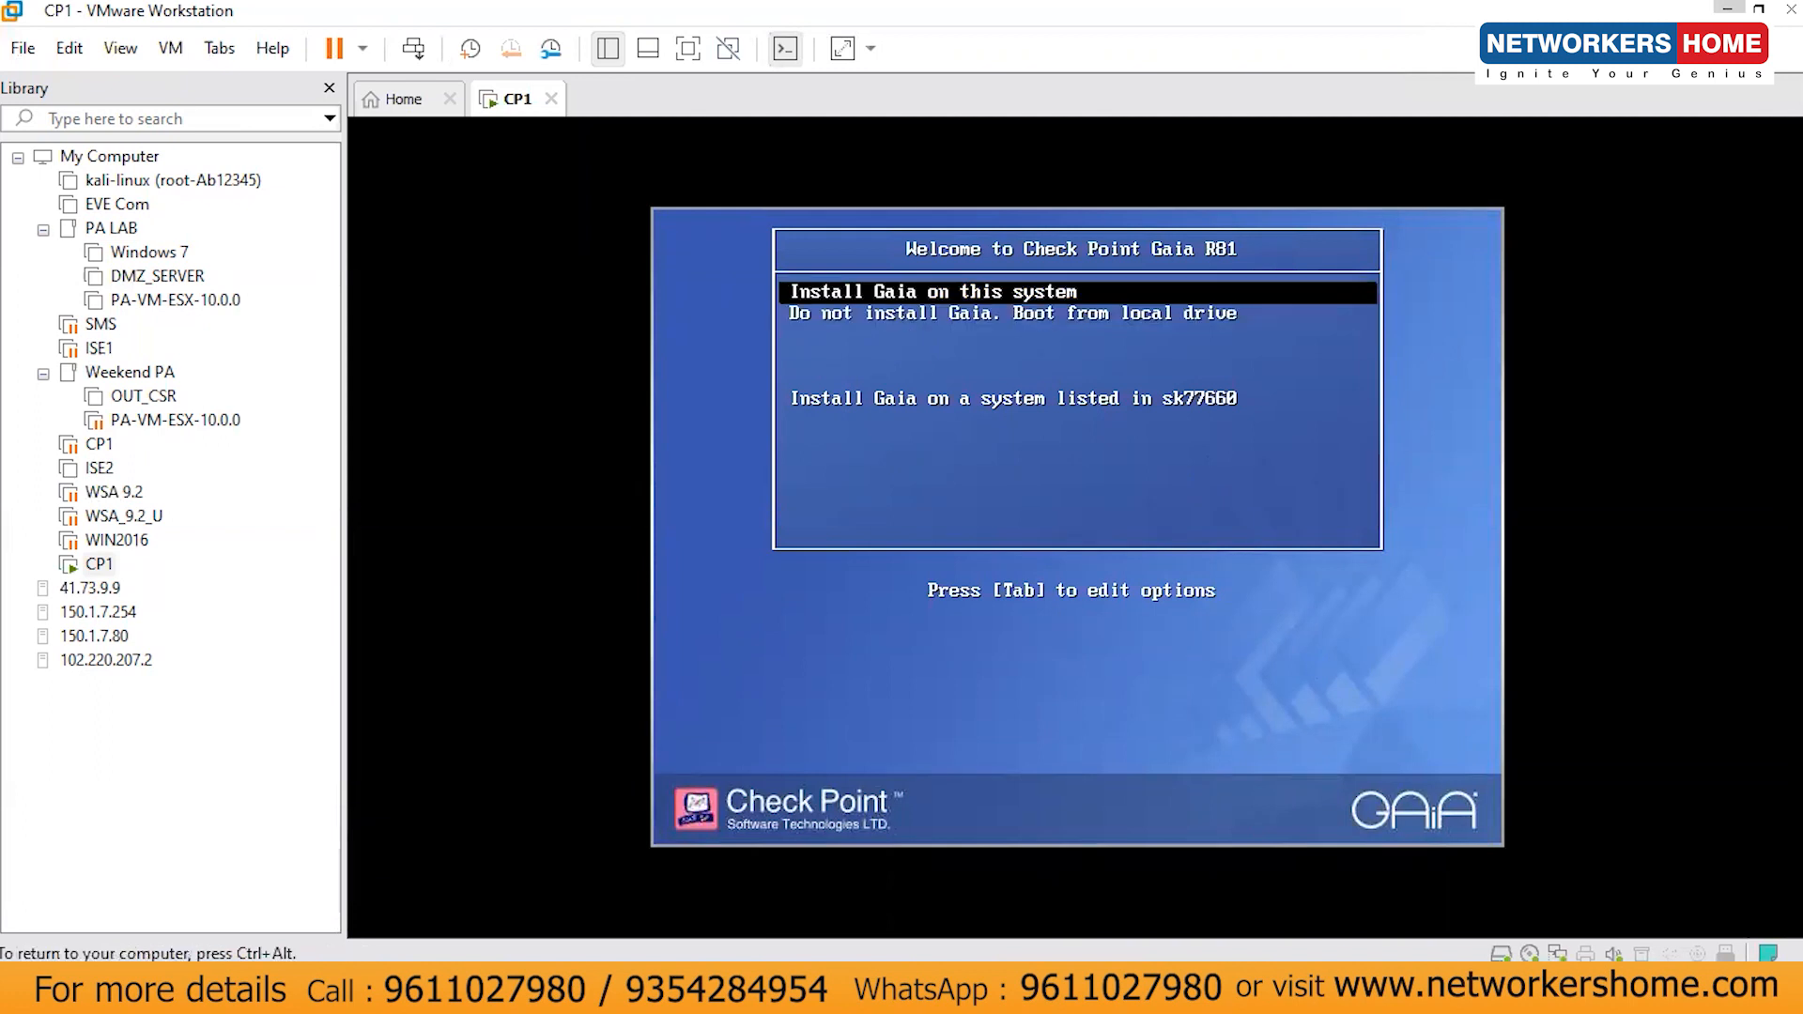
pyautogui.press('Down')
pyautogui.press('Up')
pyautogui.press('Return')
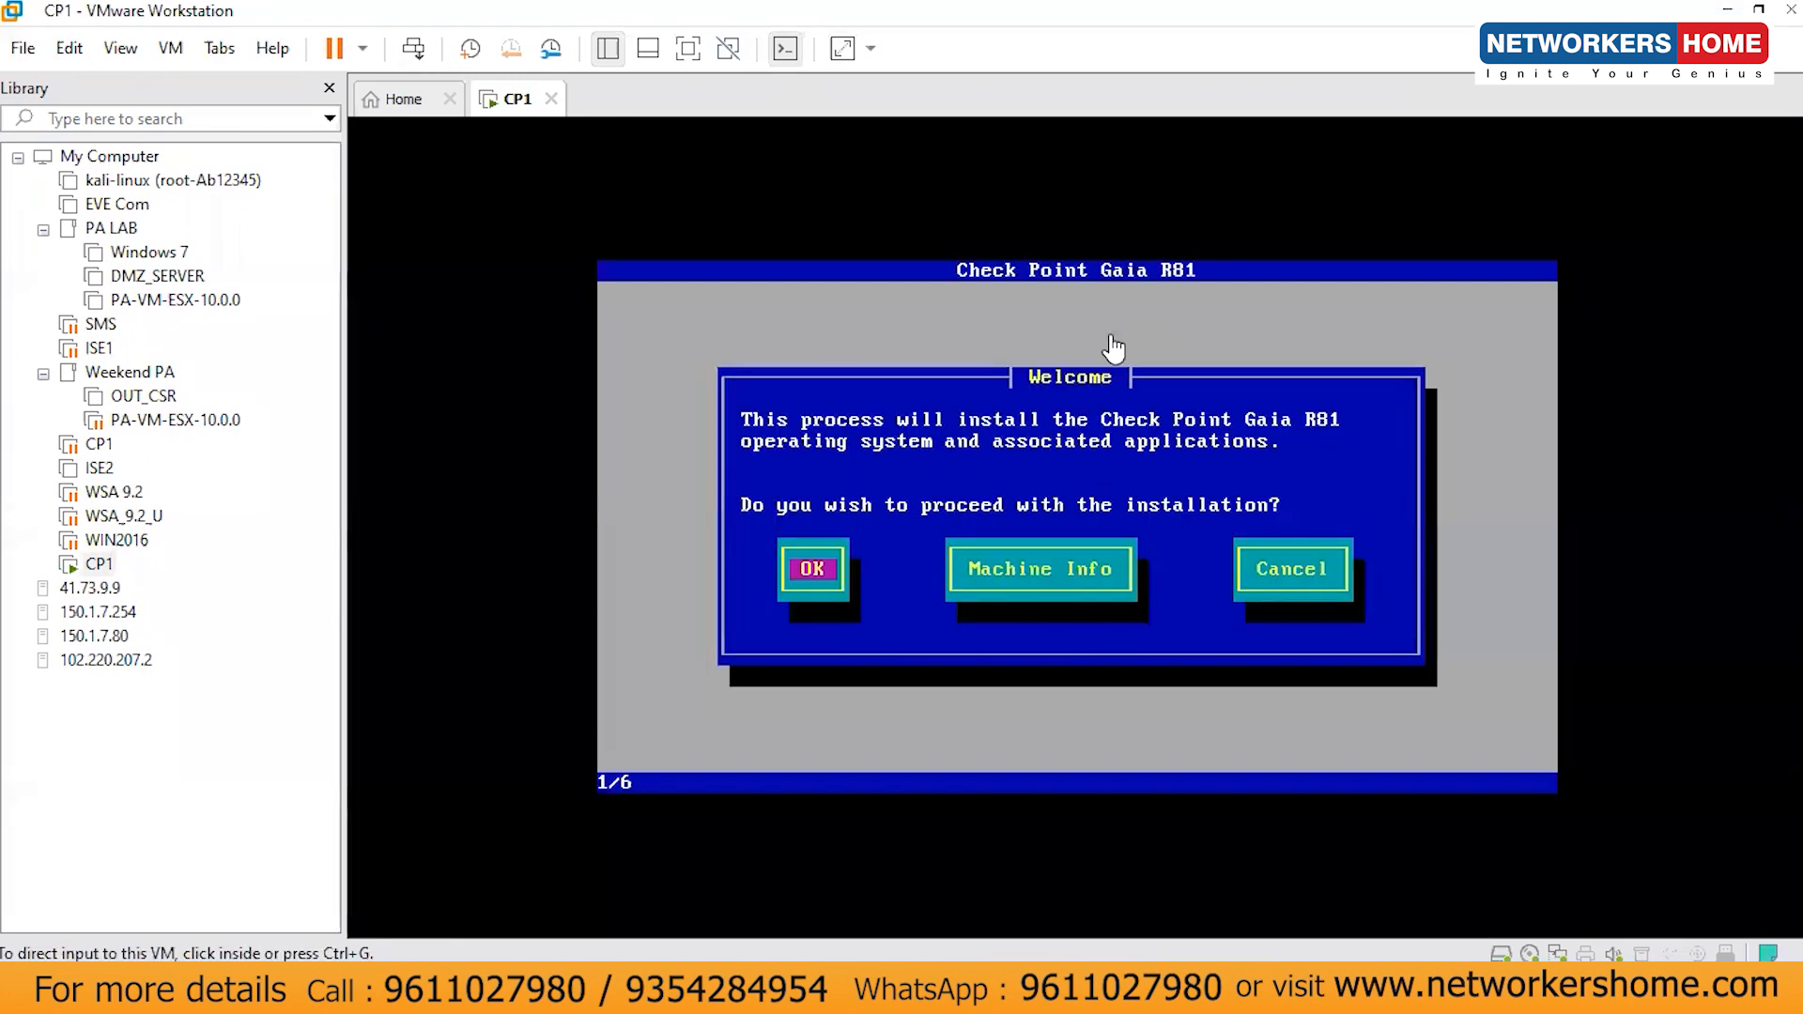
# - Proceed past the Gaia R81 Welcome screen to begin installation
pyautogui.click(866, 498)
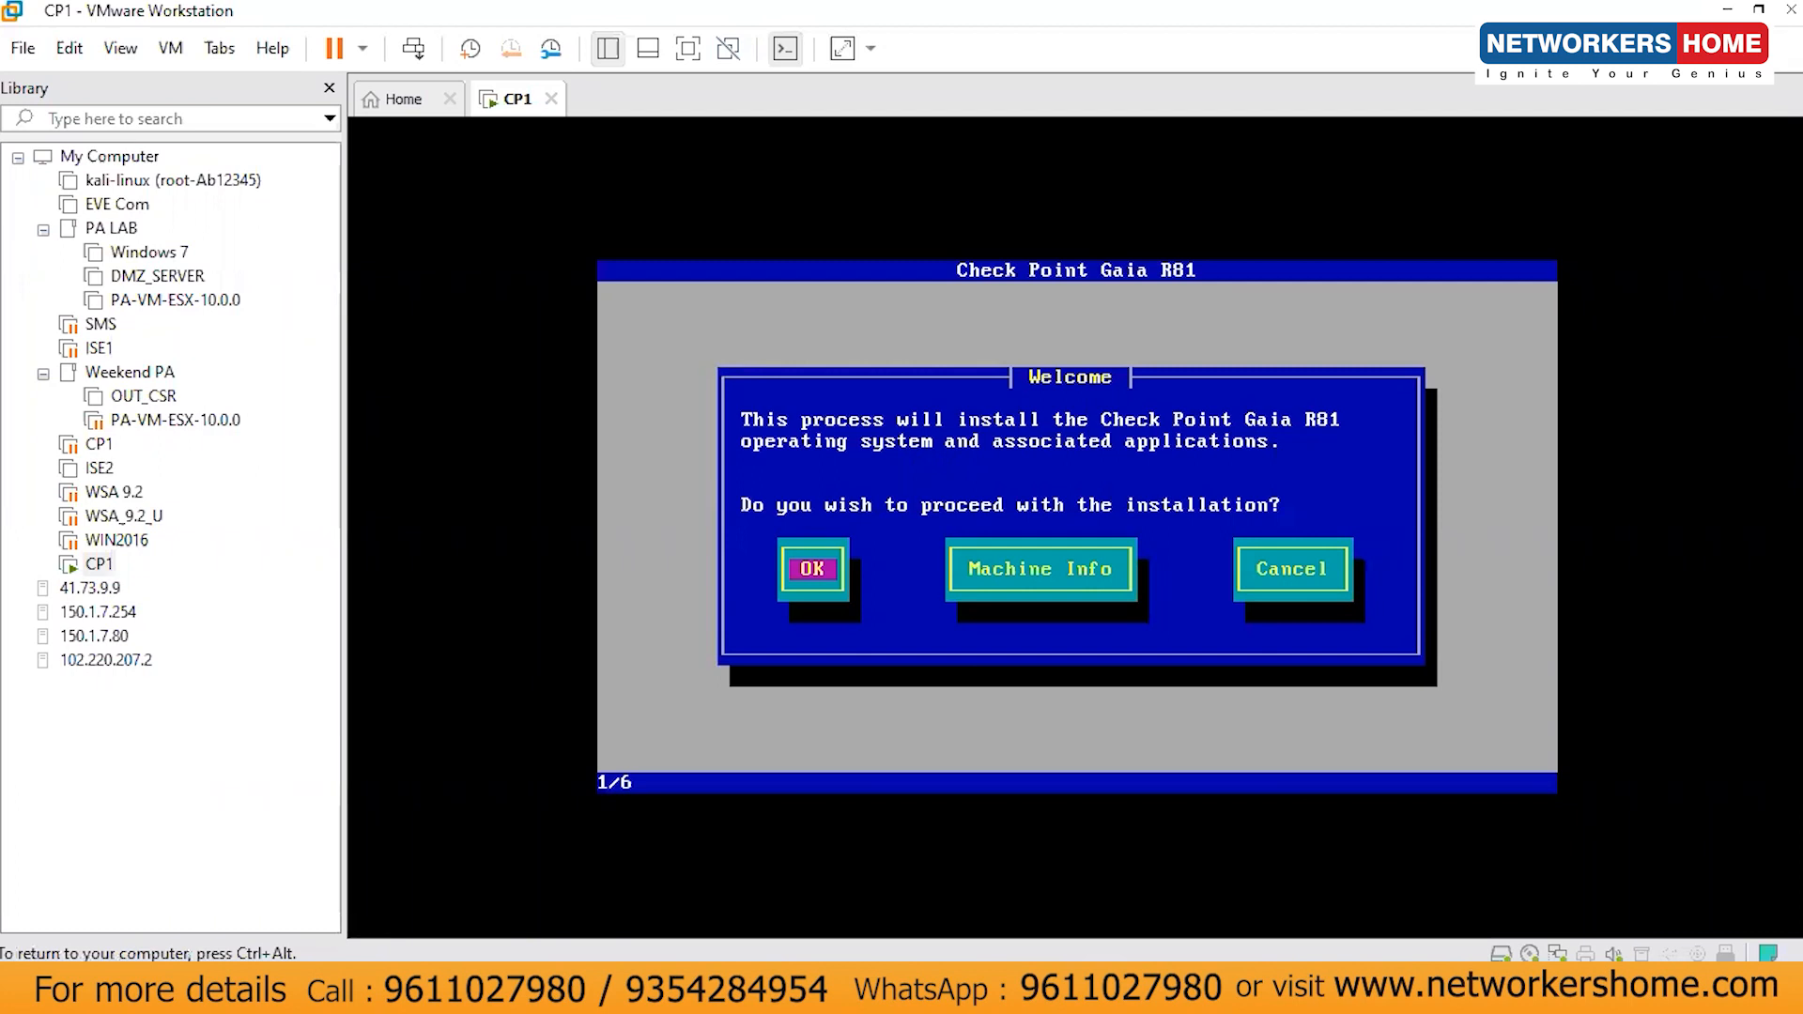
pyautogui.press('Tab')
pyautogui.press('Tab')
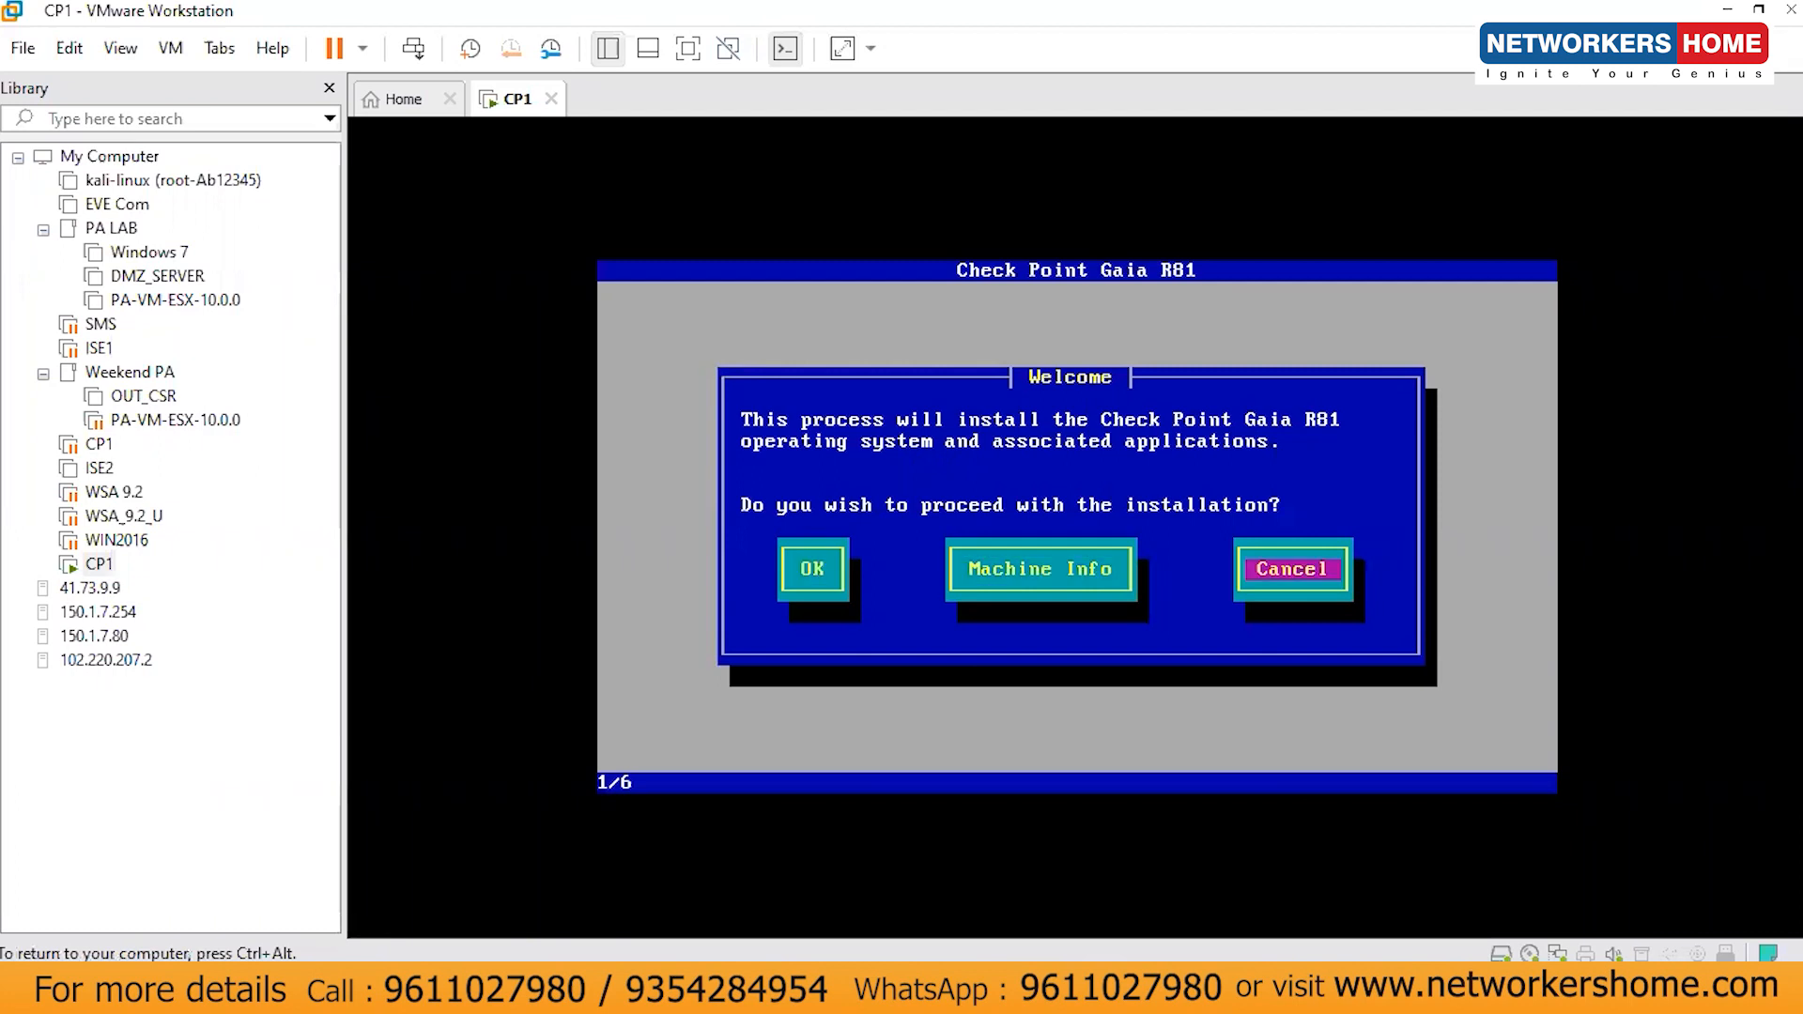
pyautogui.press('Tab')
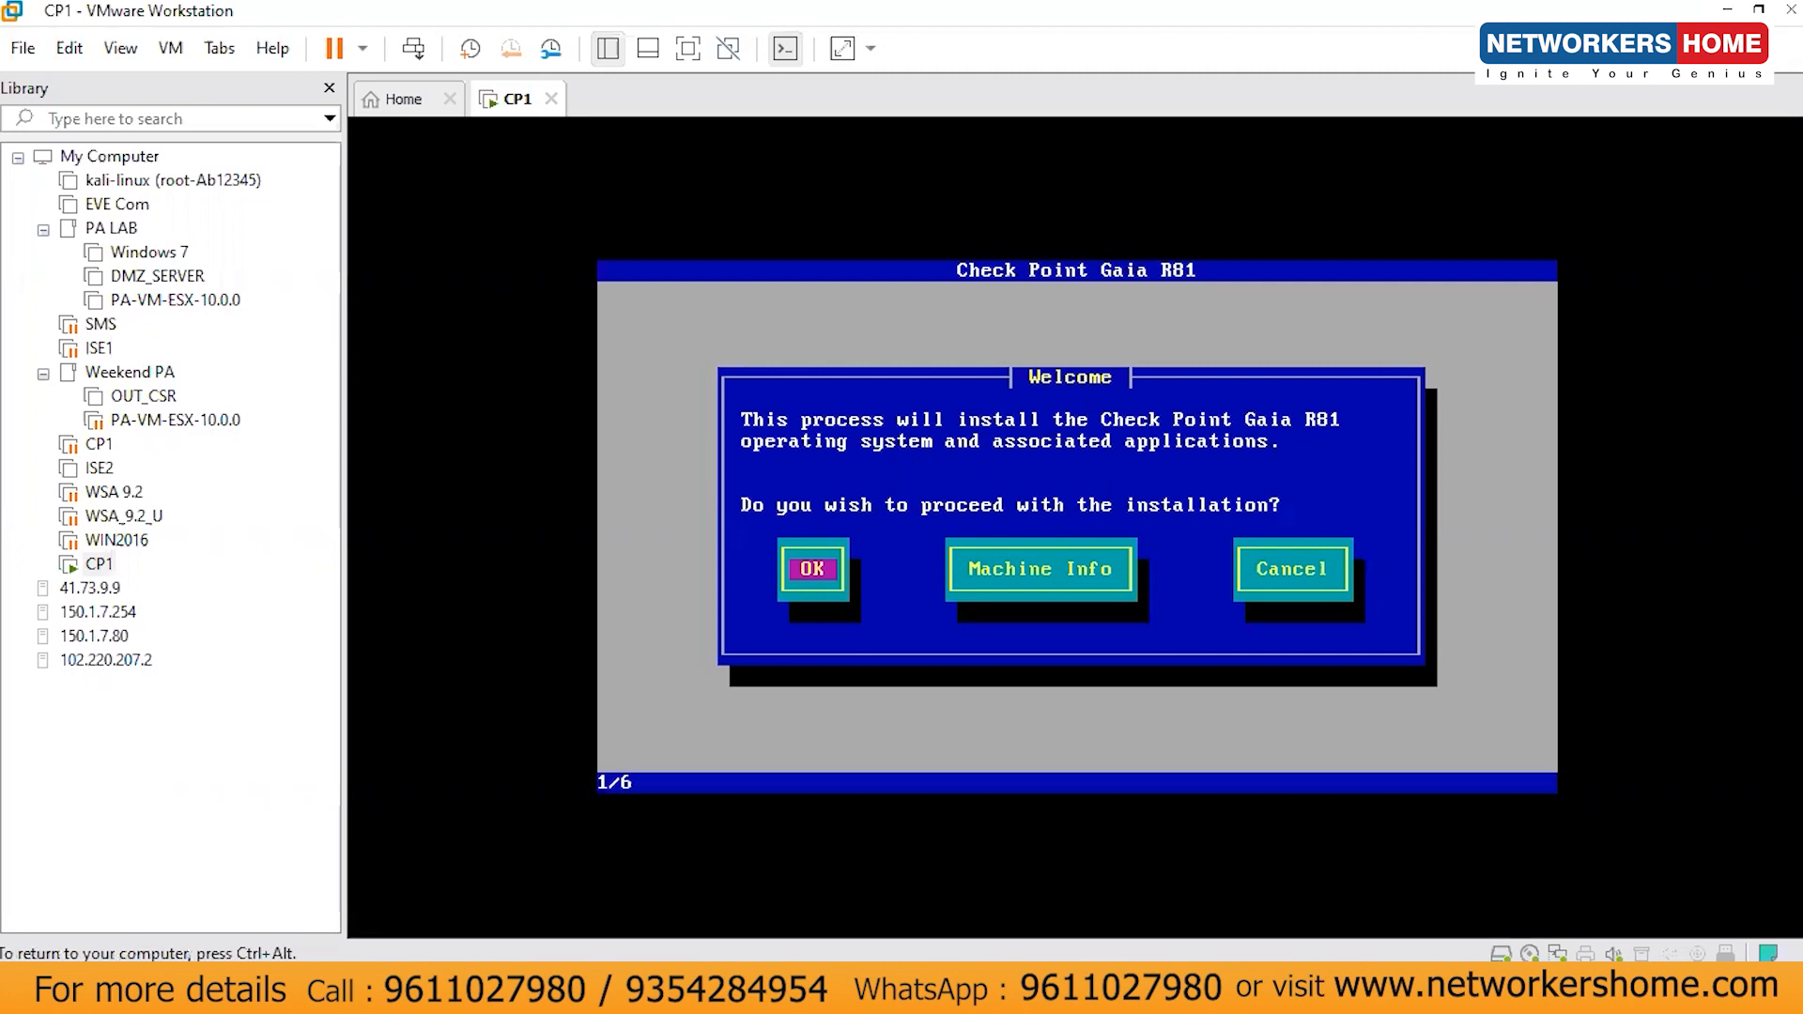
pyautogui.press('Tab')
pyautogui.press('Tab')
pyautogui.press('Tab')
pyautogui.press('Return')
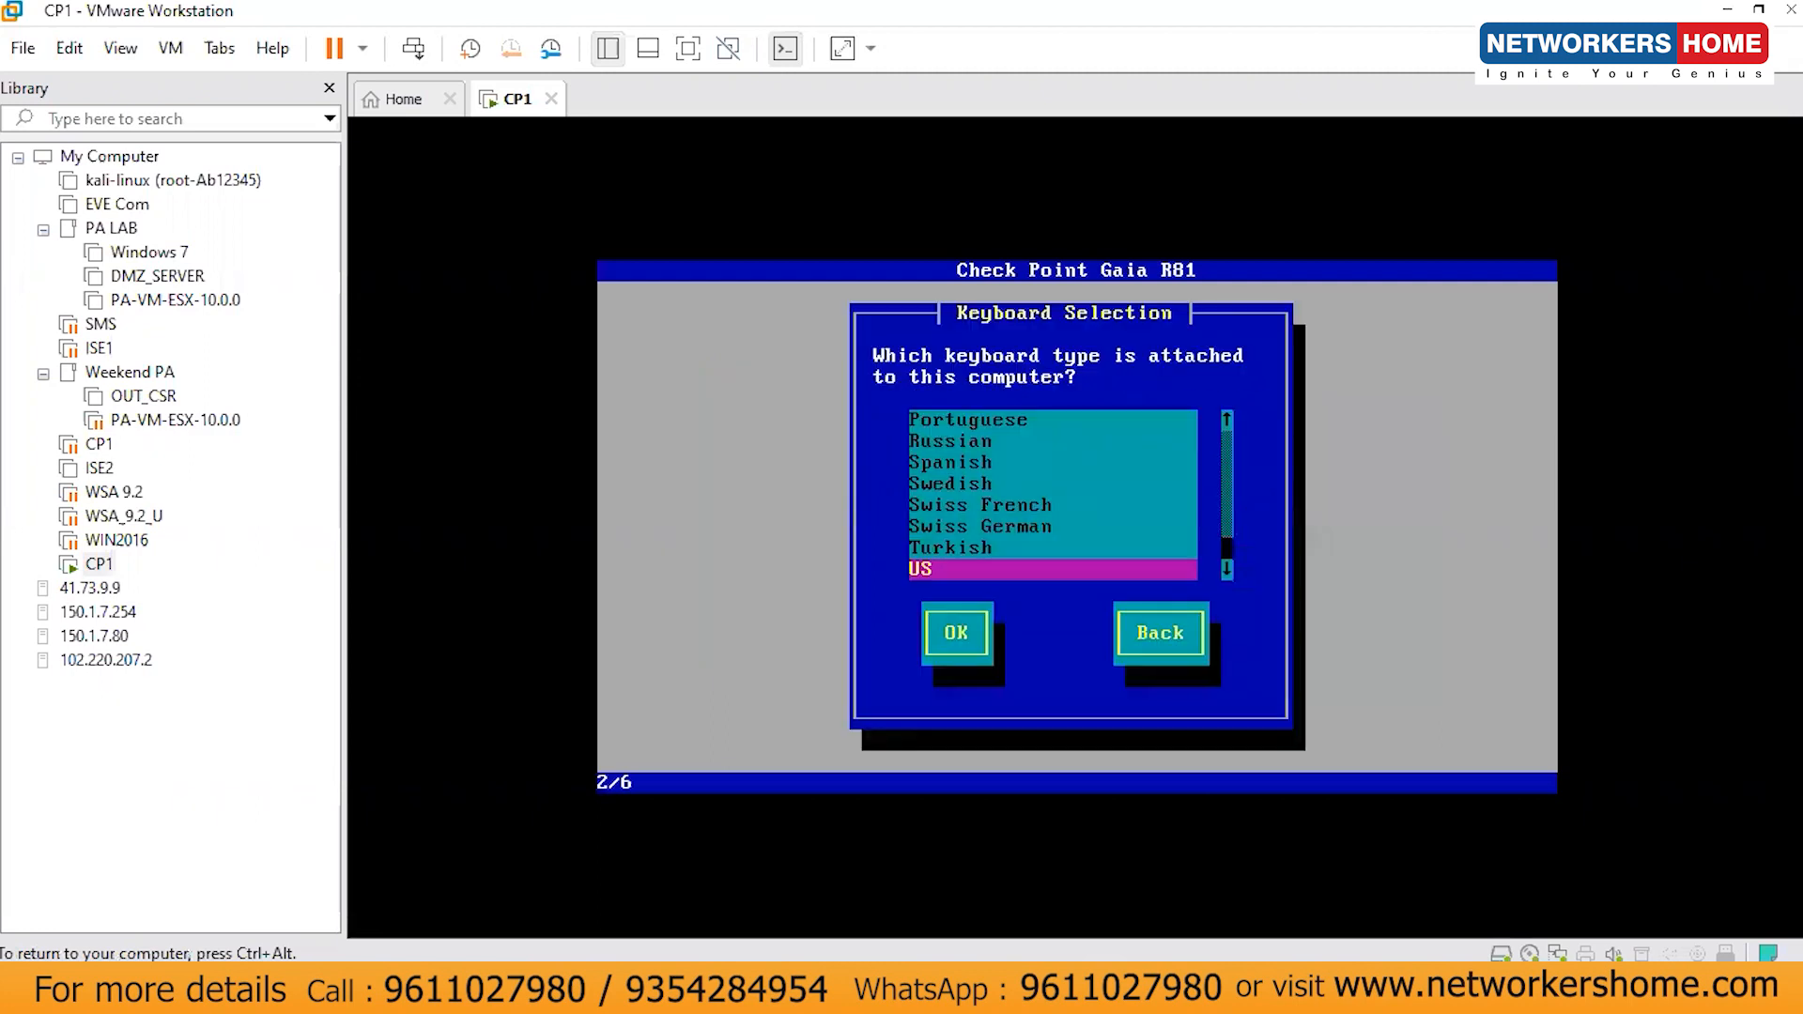
# - Accept the US keyboard layout and the default partition sizes
pyautogui.press('Tab')
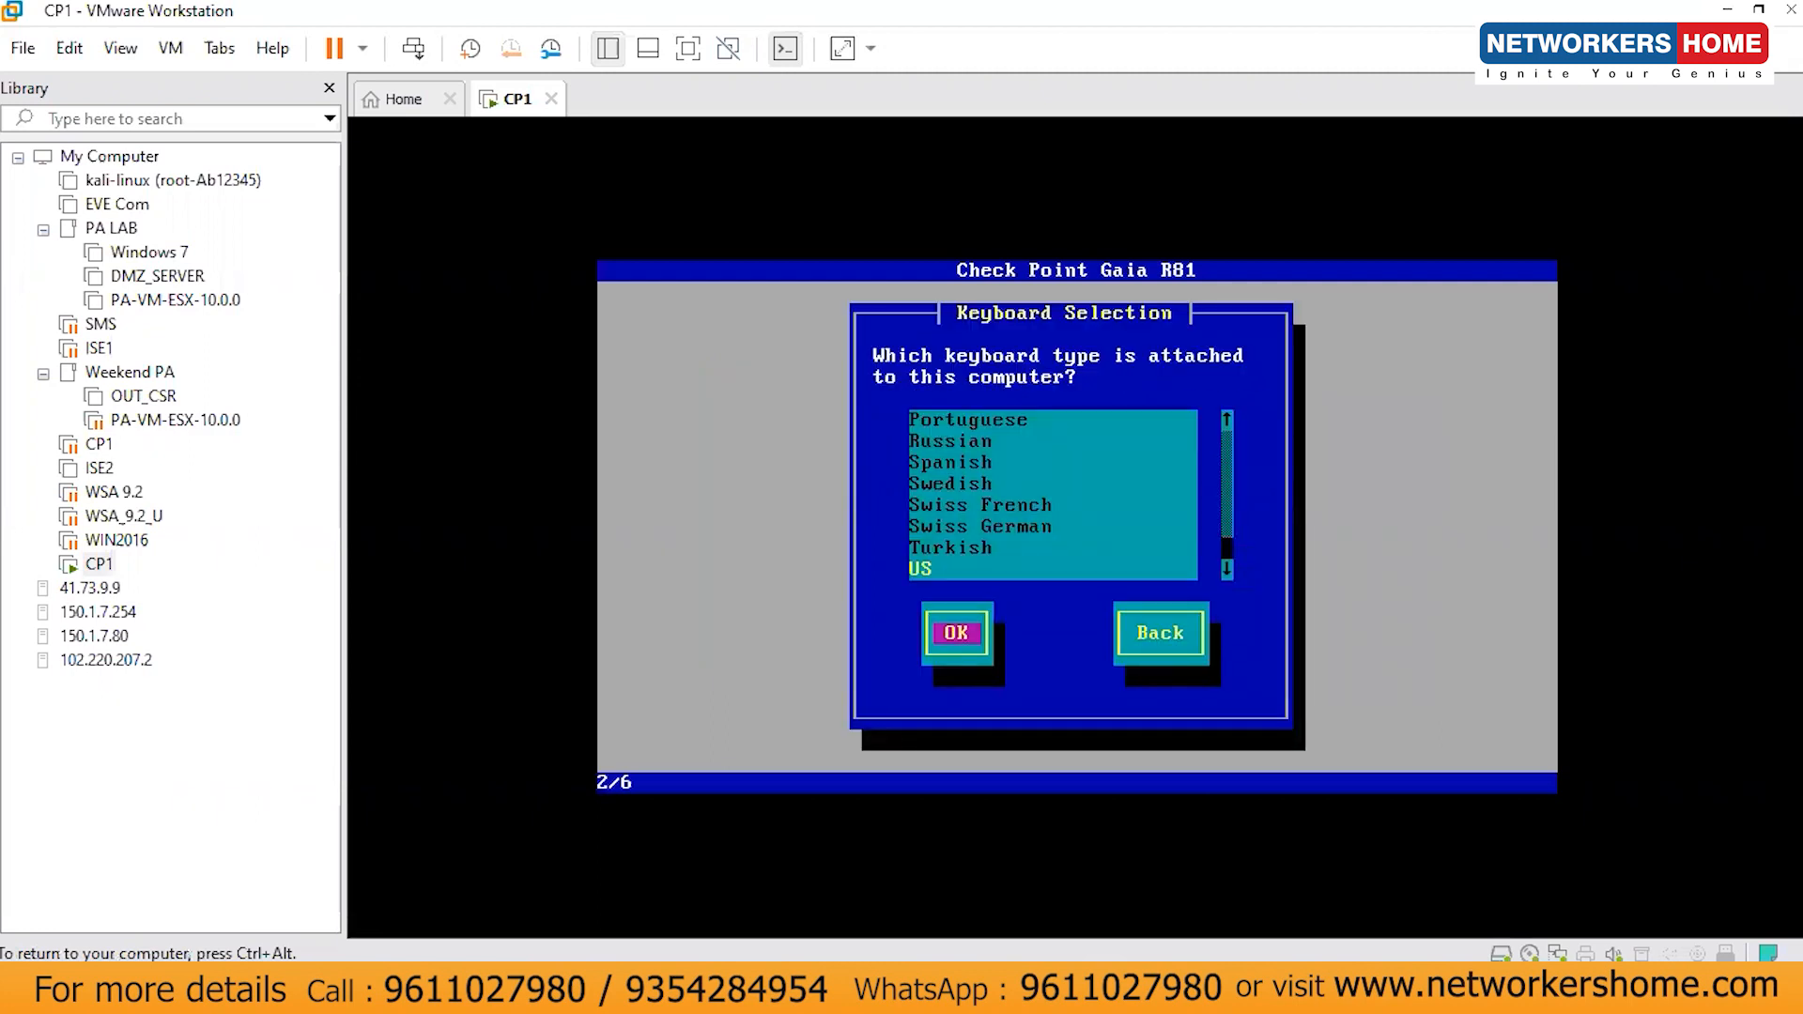
pyautogui.press('Return')
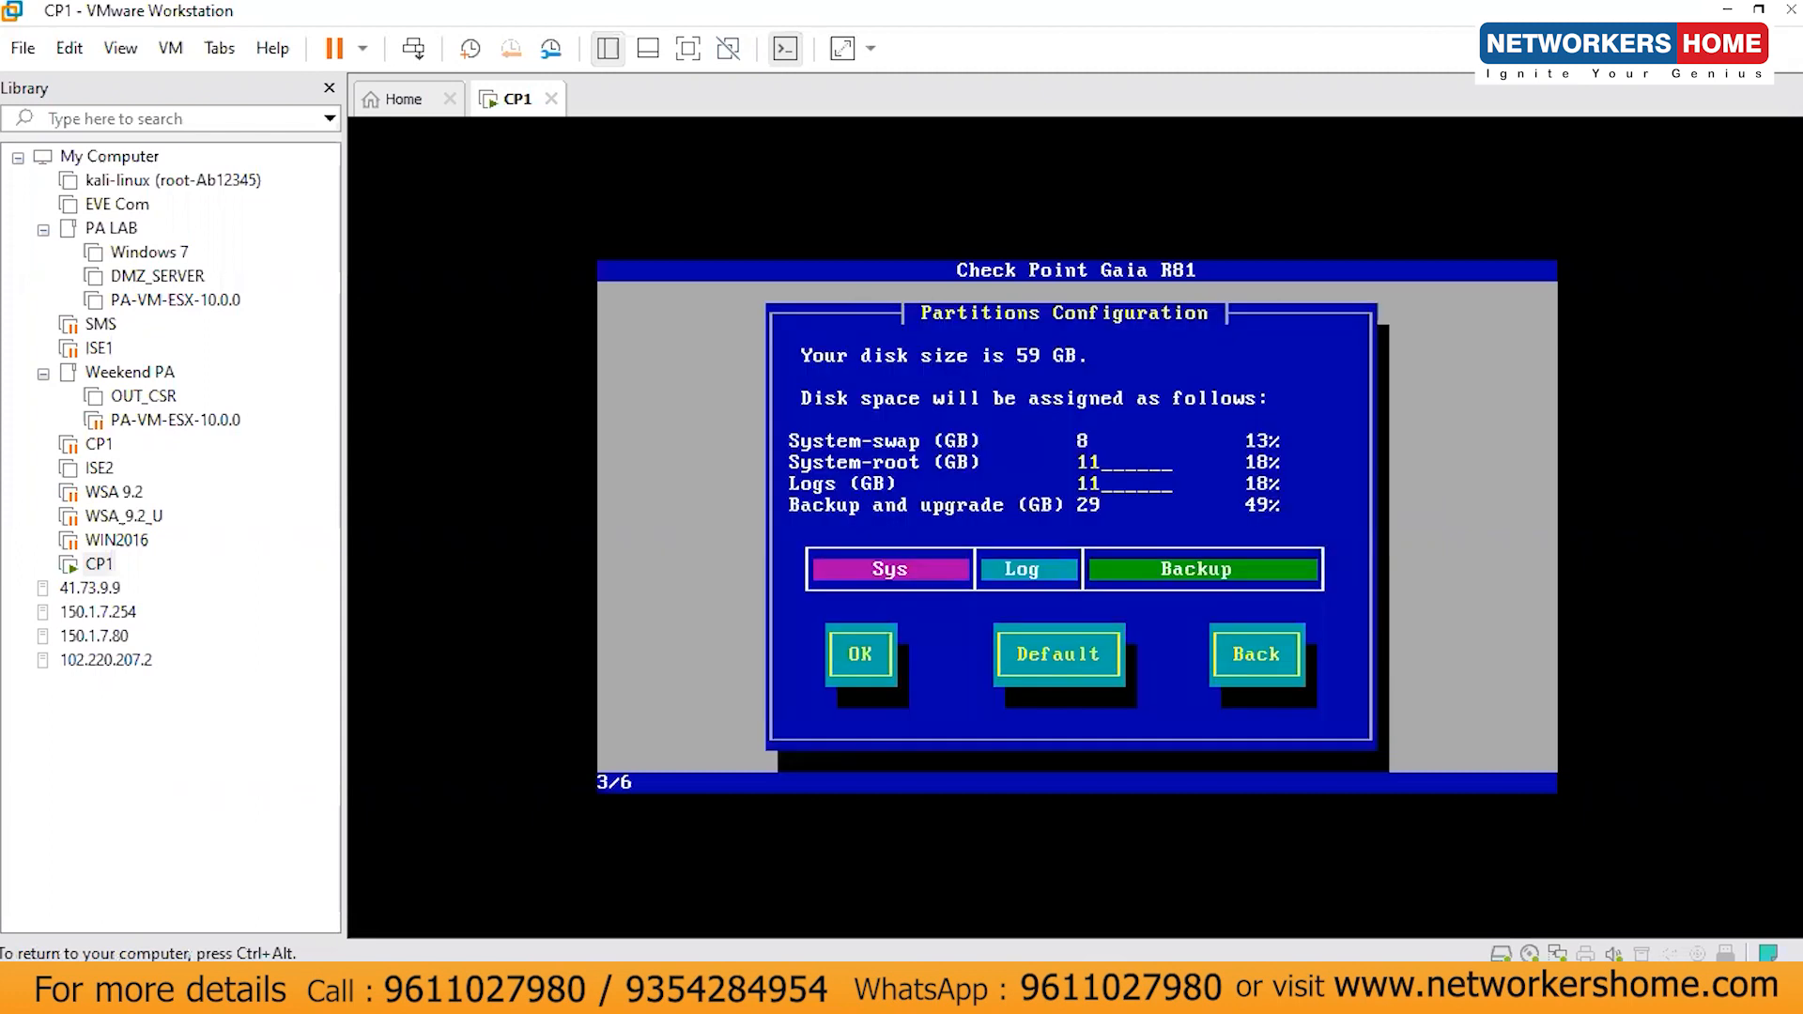
pyautogui.press('Tab')
pyautogui.press('Return')
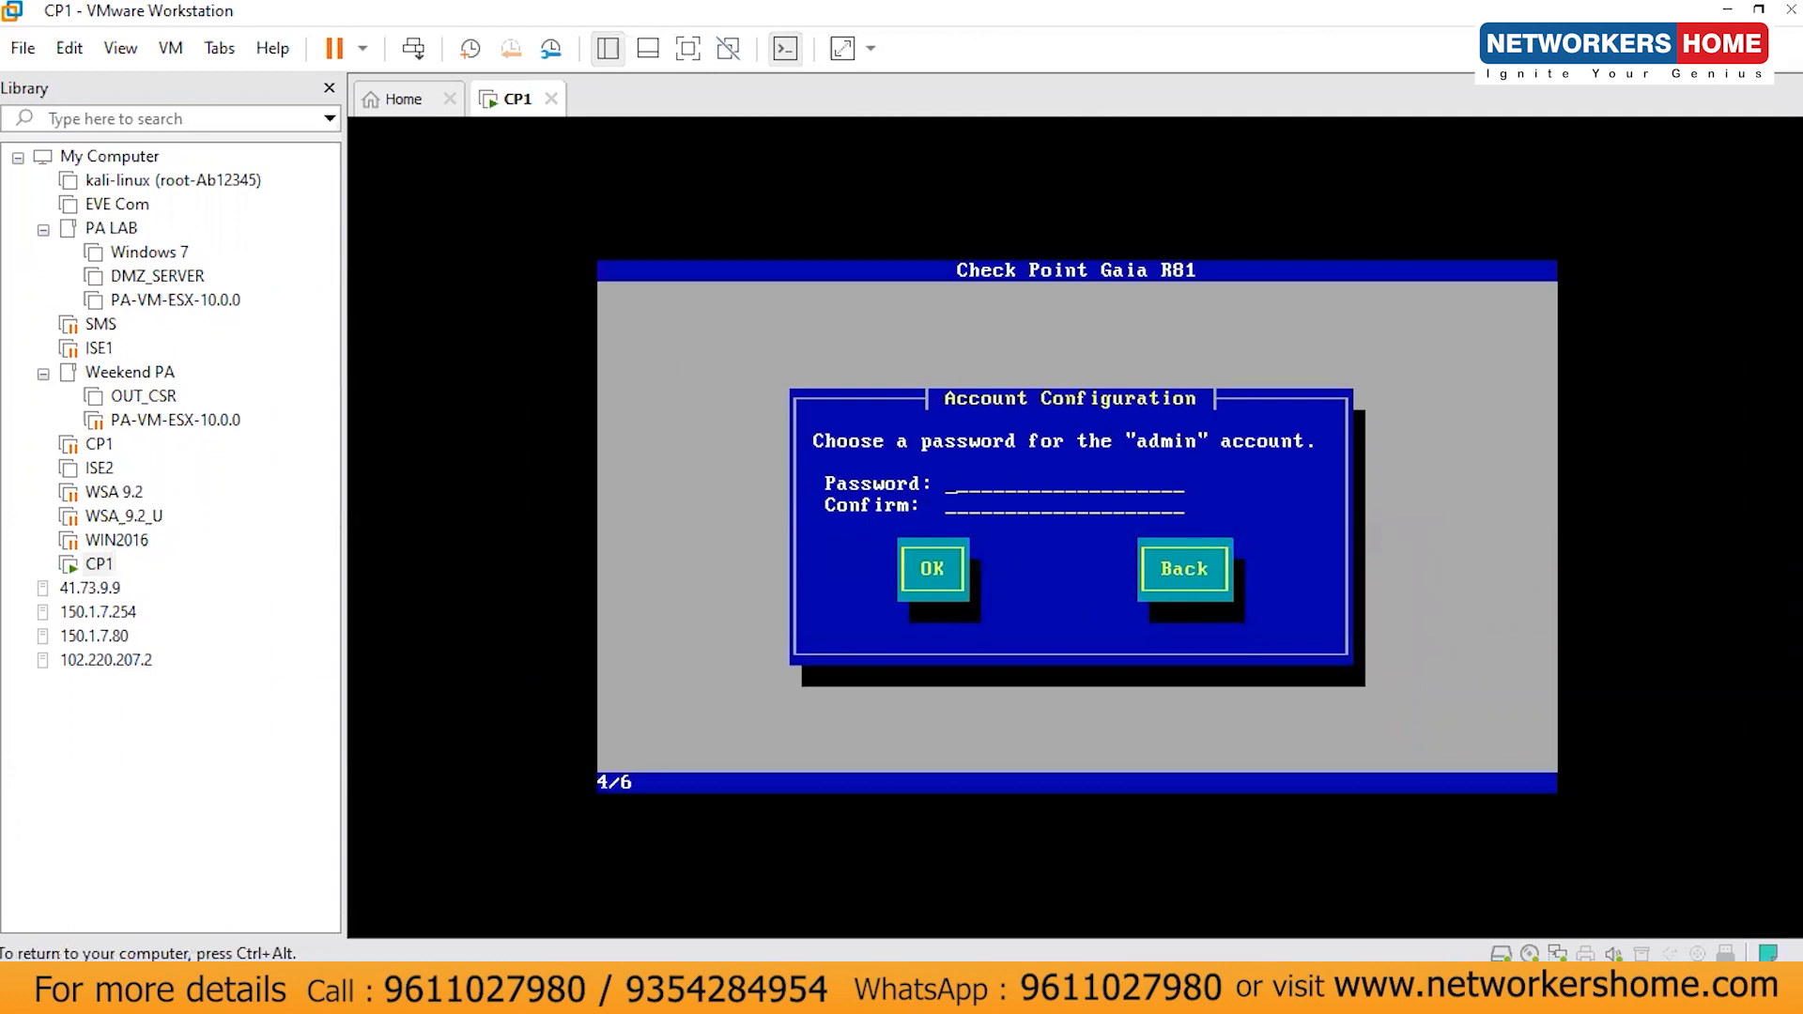
# - Enter the Gaia admin password, retype it in Confirm, and accept it
pyautogui.write('**********')
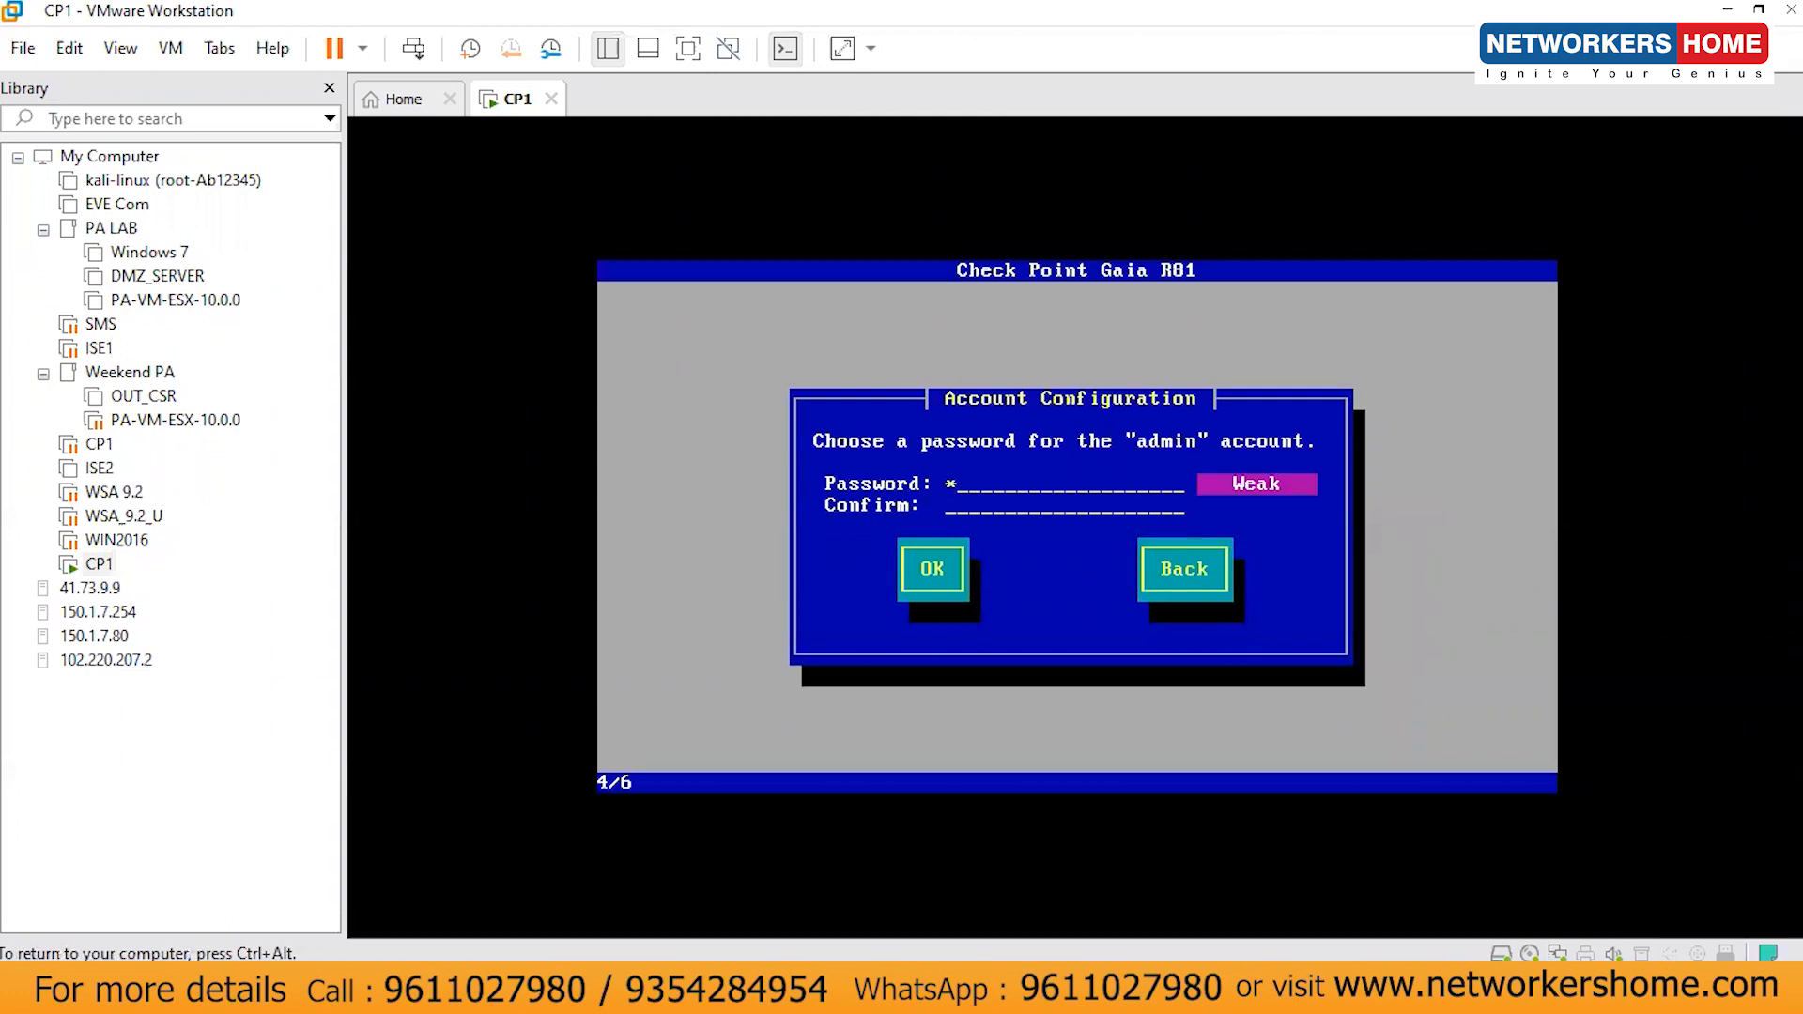
pyautogui.write('*')
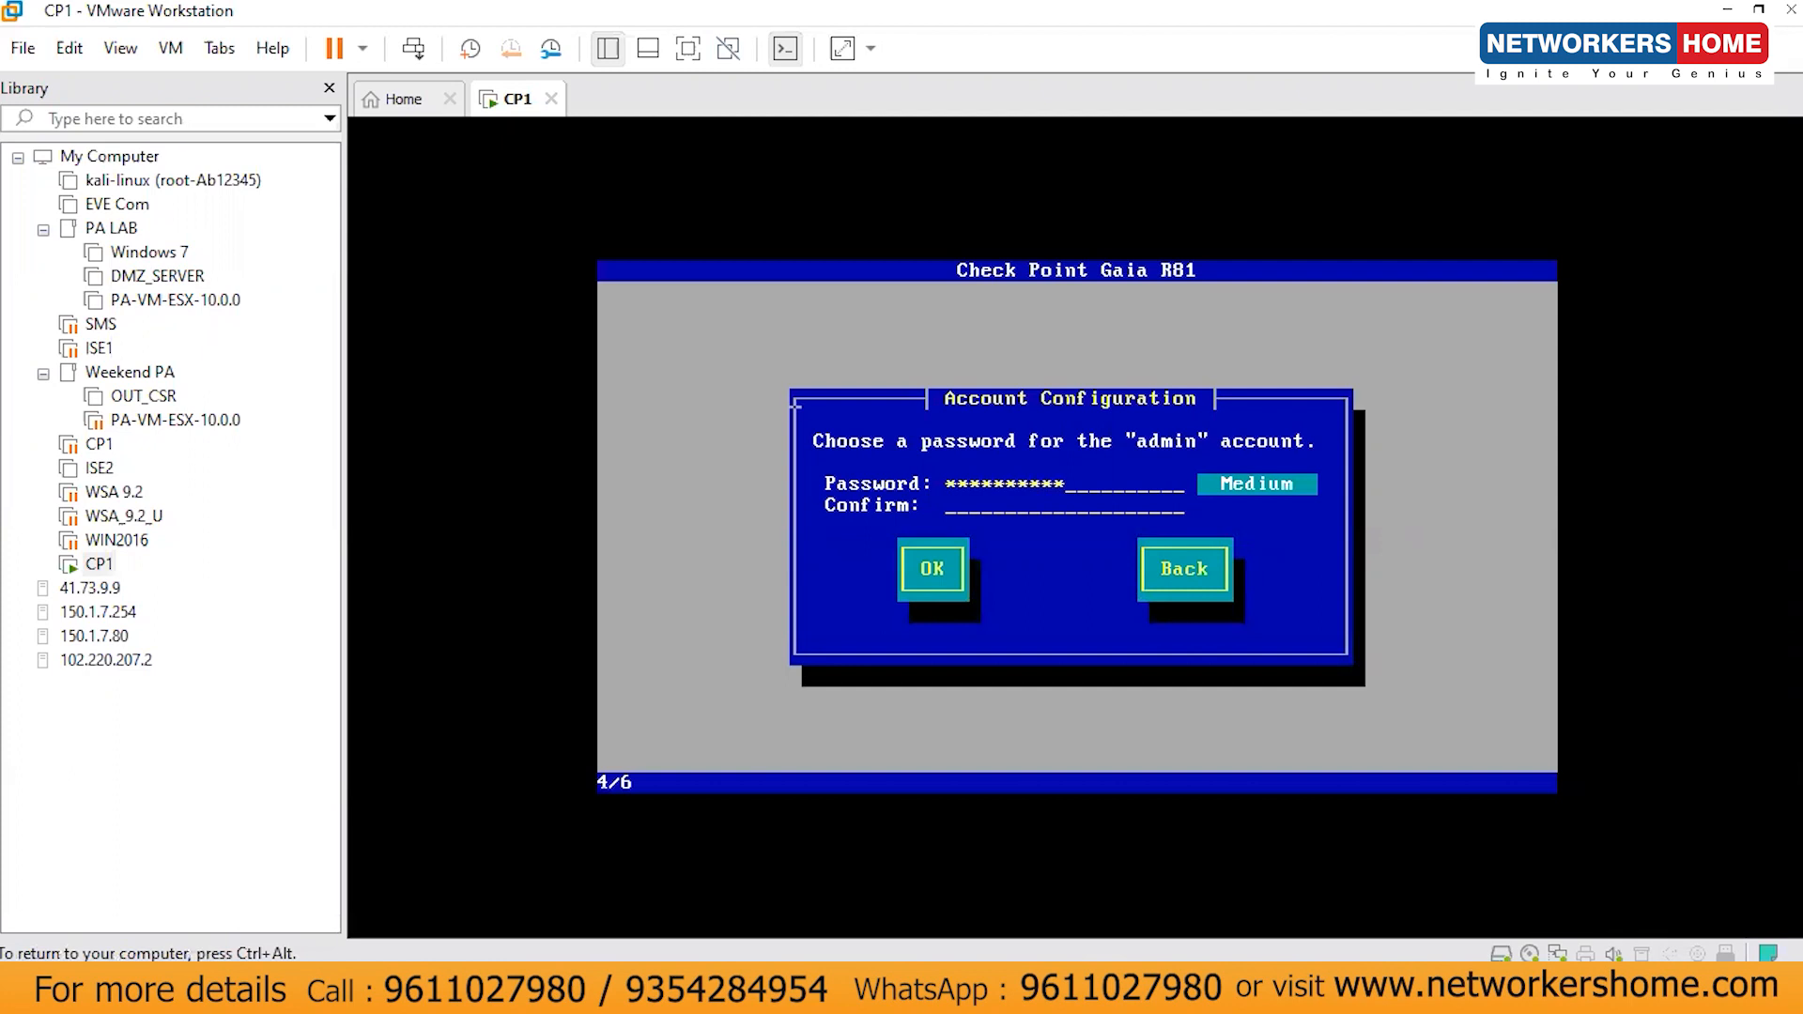
pyautogui.press('Tab')
pyautogui.write('***********')
pyautogui.press('Tab')
pyautogui.press('Return')
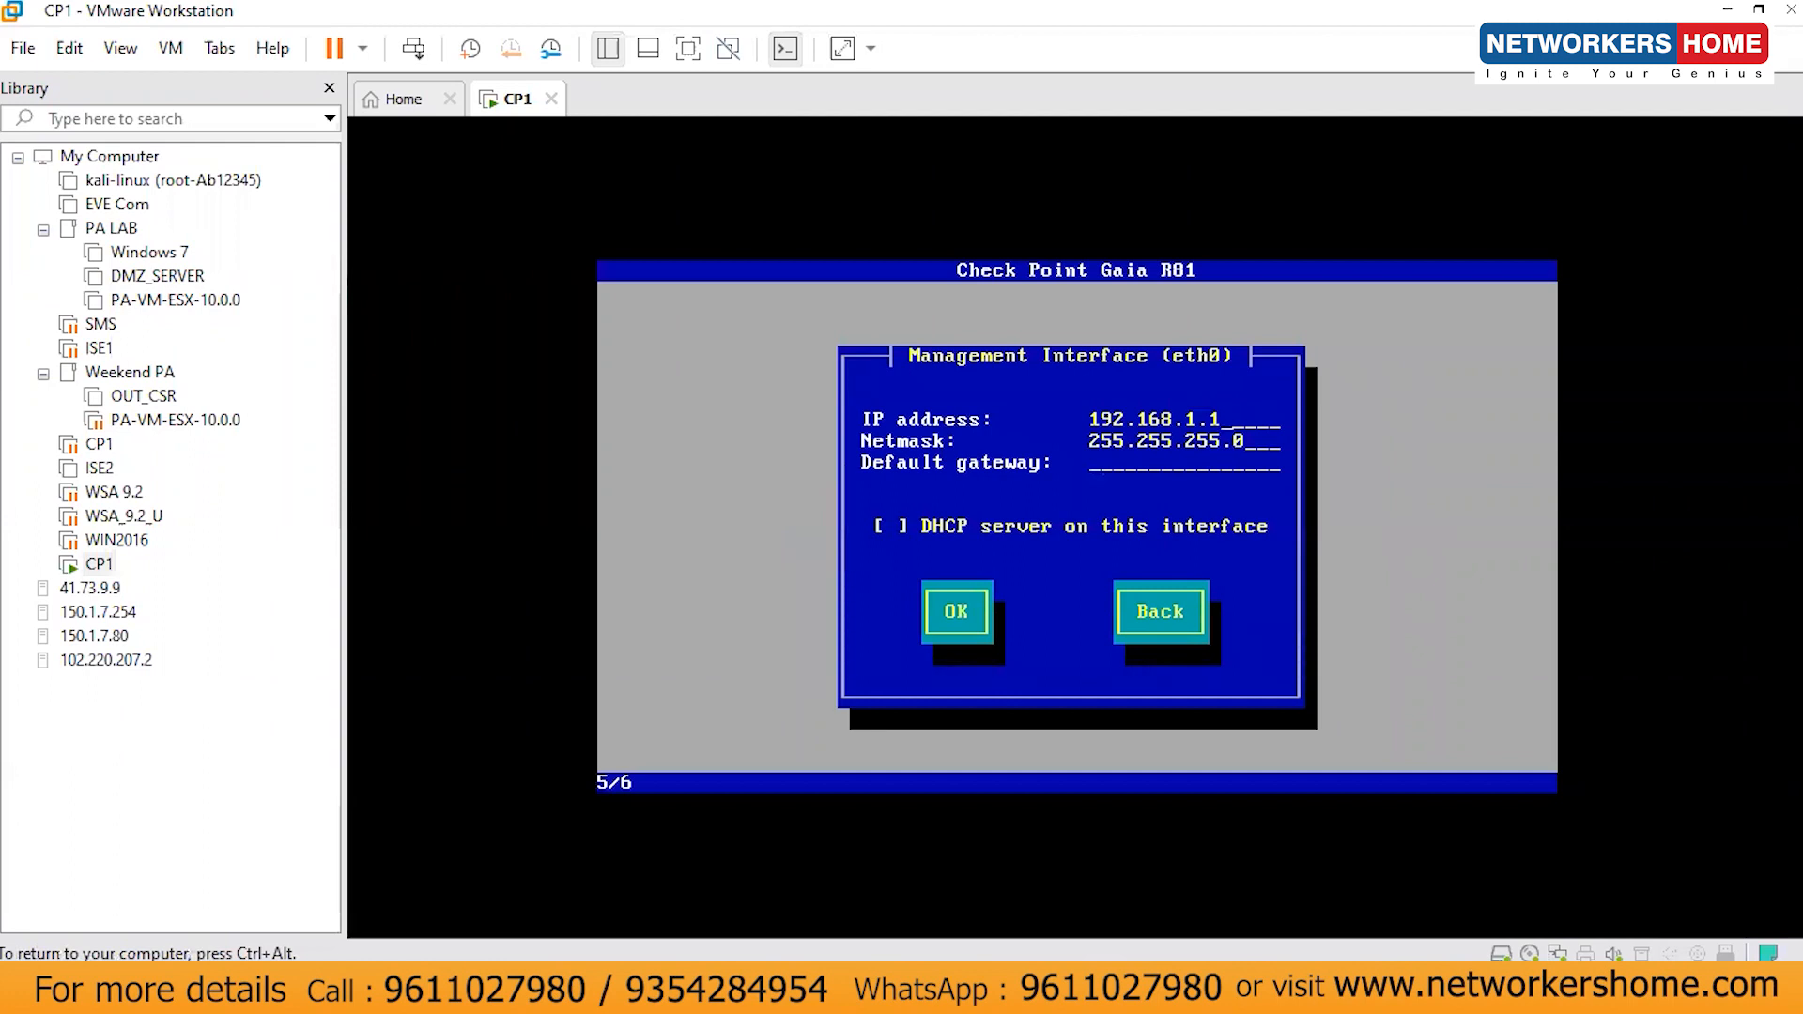
# - Replace the management IP with 105.0.0.254 and set the default gateway to 105.0.0.100
pyautogui.press('BackSpace')
pyautogui.press('BackSpace')
pyautogui.press('BackSpace')
pyautogui.press('BackSpace')
pyautogui.press('BackSpace')
pyautogui.press('BackSpace')
pyautogui.press('BackSpace')
pyautogui.press('BackSpace')
pyautogui.press('BackSpace')
pyautogui.press('BackSpace')
pyautogui.write('04')
pyautogui.press('BackSpace')
pyautogui.write('5.0.0.254')
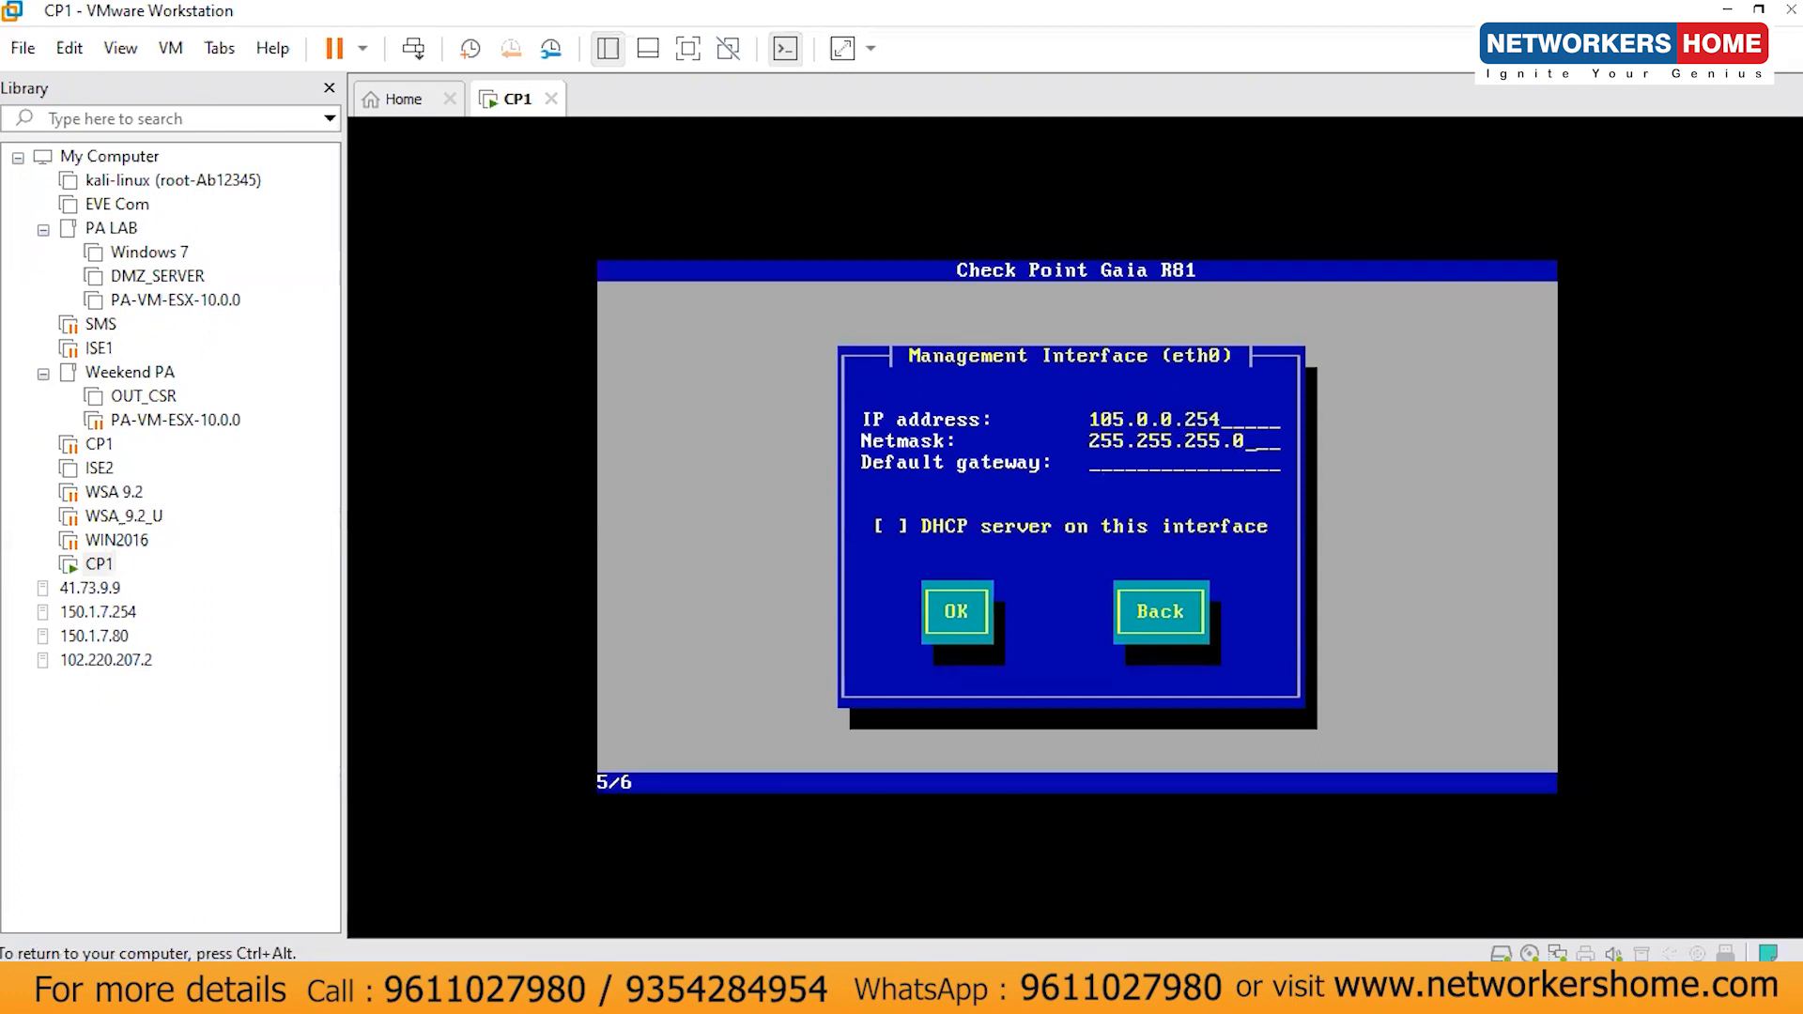
pyautogui.write('105.0.0.254')
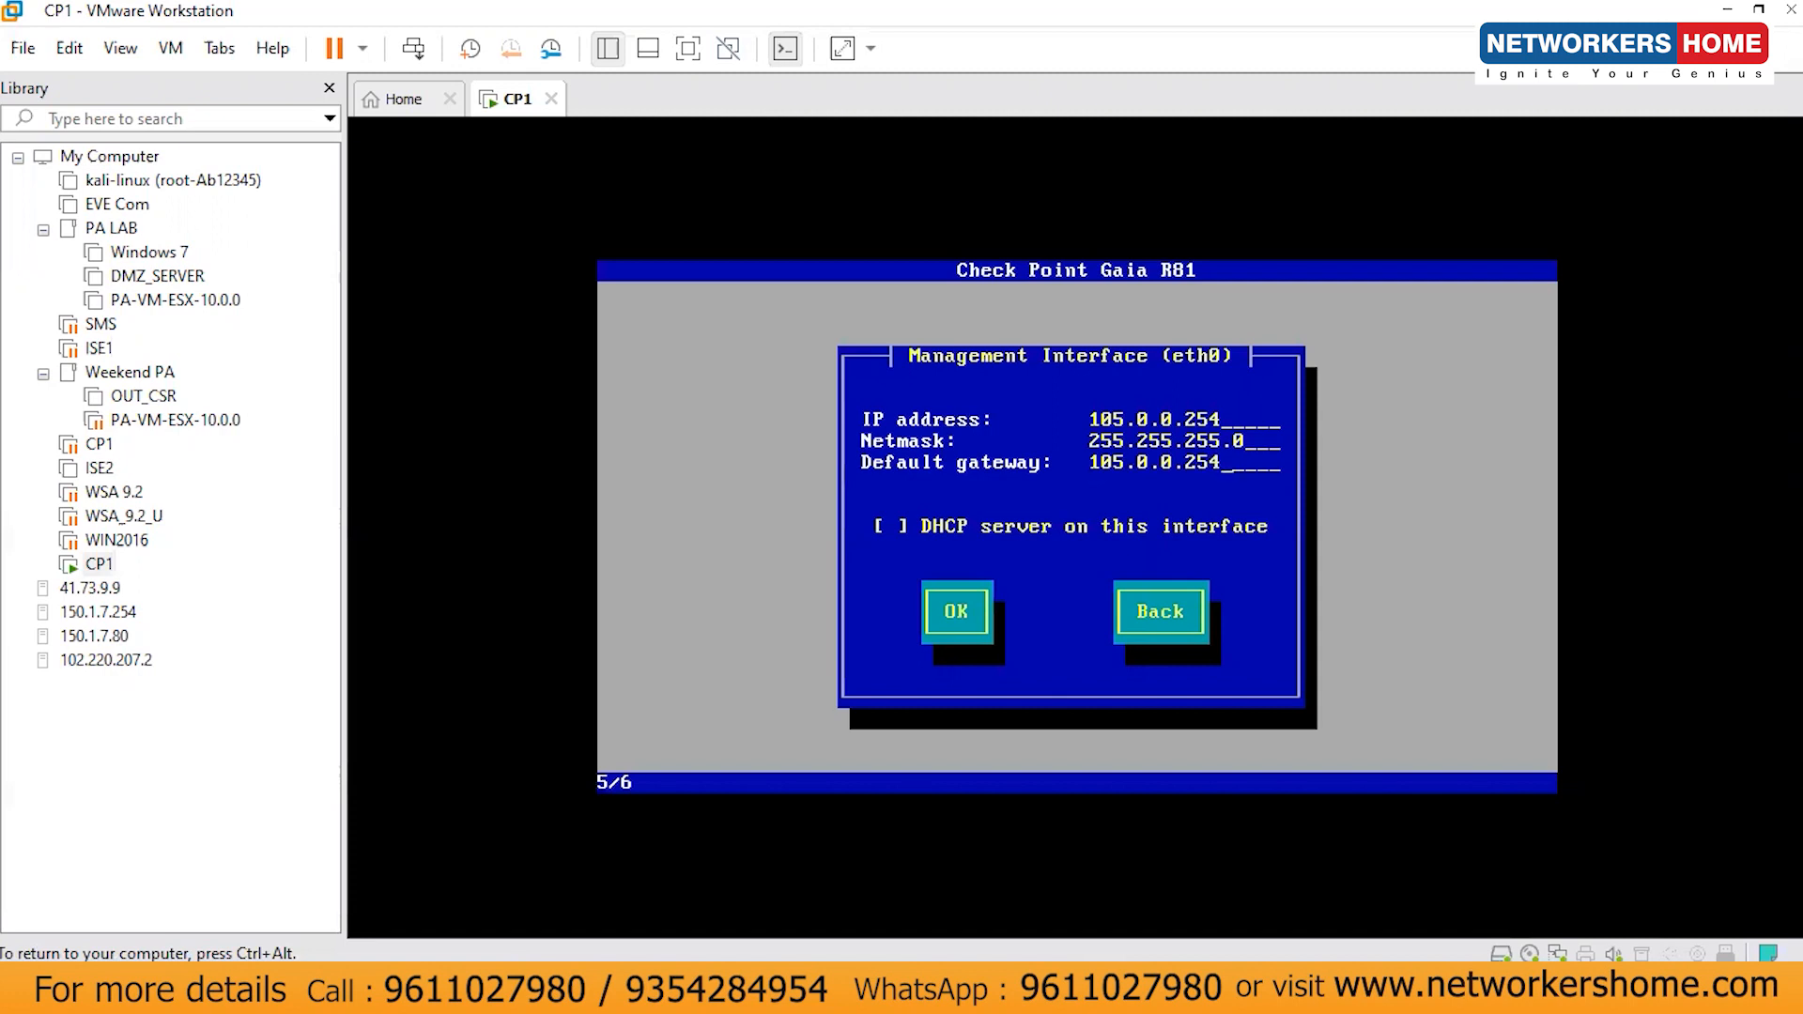
pyautogui.press('BackSpace')
pyautogui.press('BackSpace')
pyautogui.press('BackSpace')
pyautogui.write('100')
pyautogui.press('Tab')
pyautogui.press('Tab')
# - Accept the interface settings and confirm the disk format to begin the Gaia installation
pyautogui.press('Return')
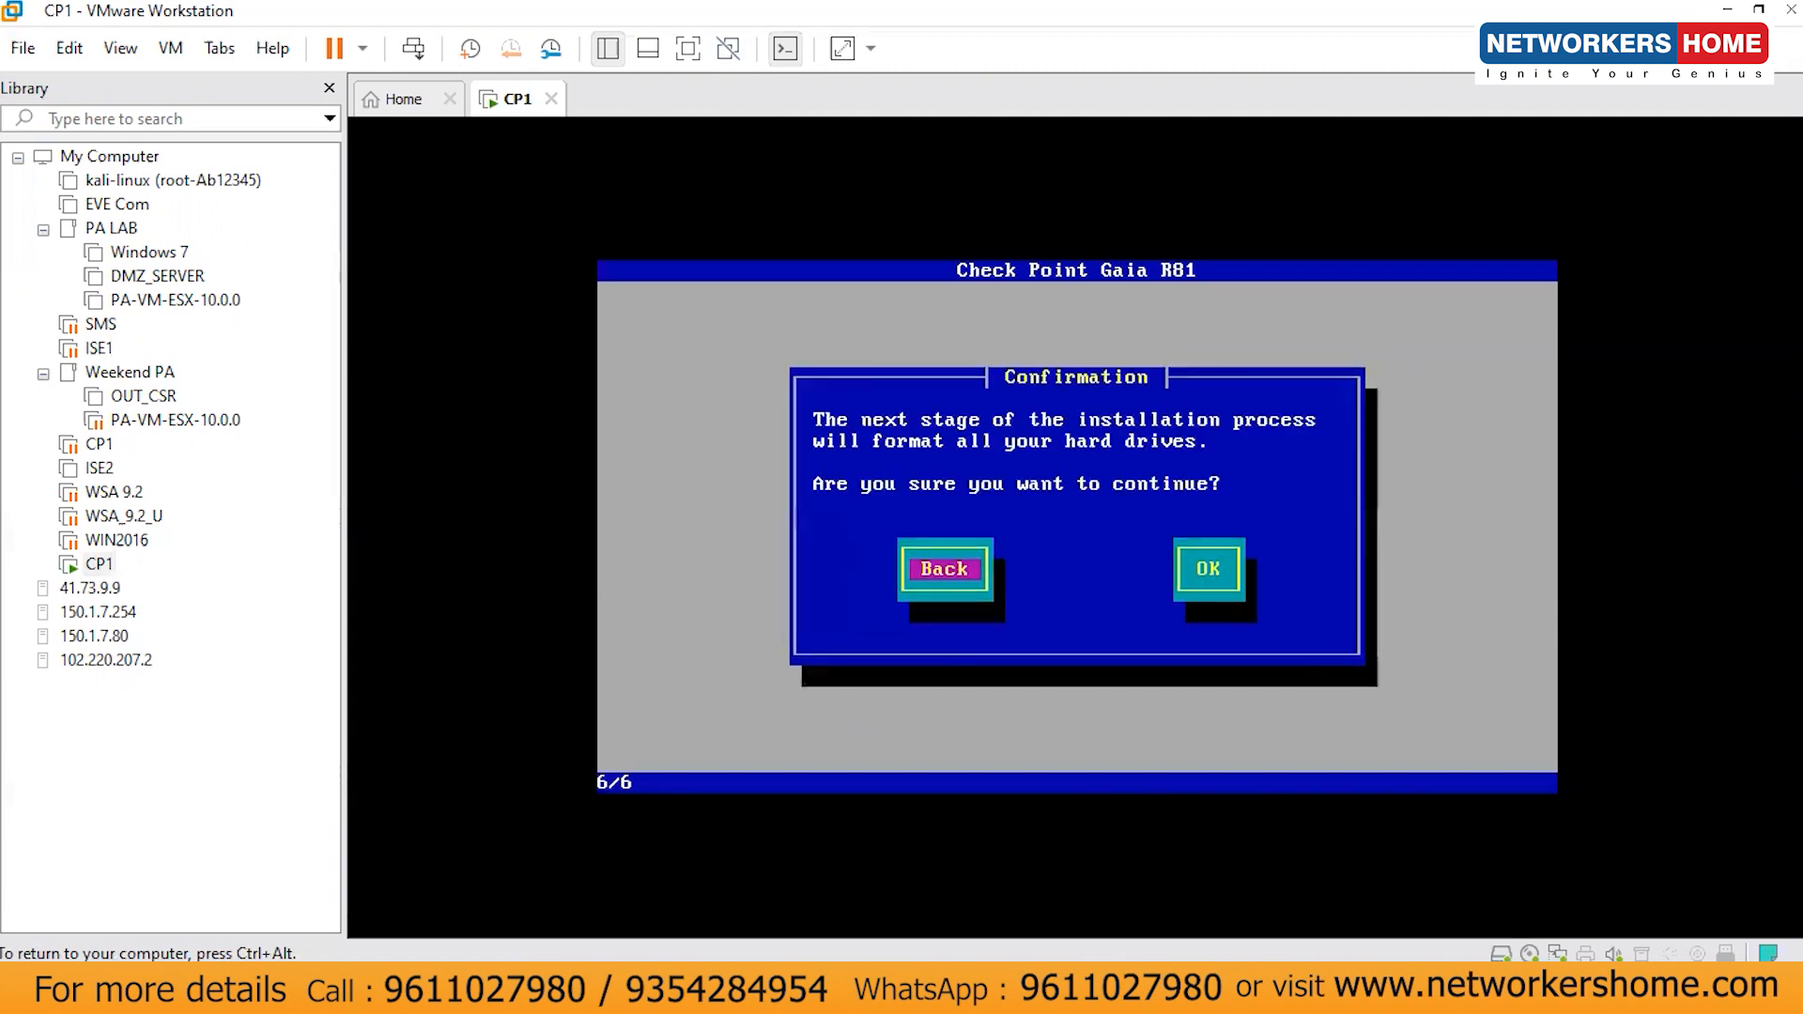
pyautogui.press('Tab')
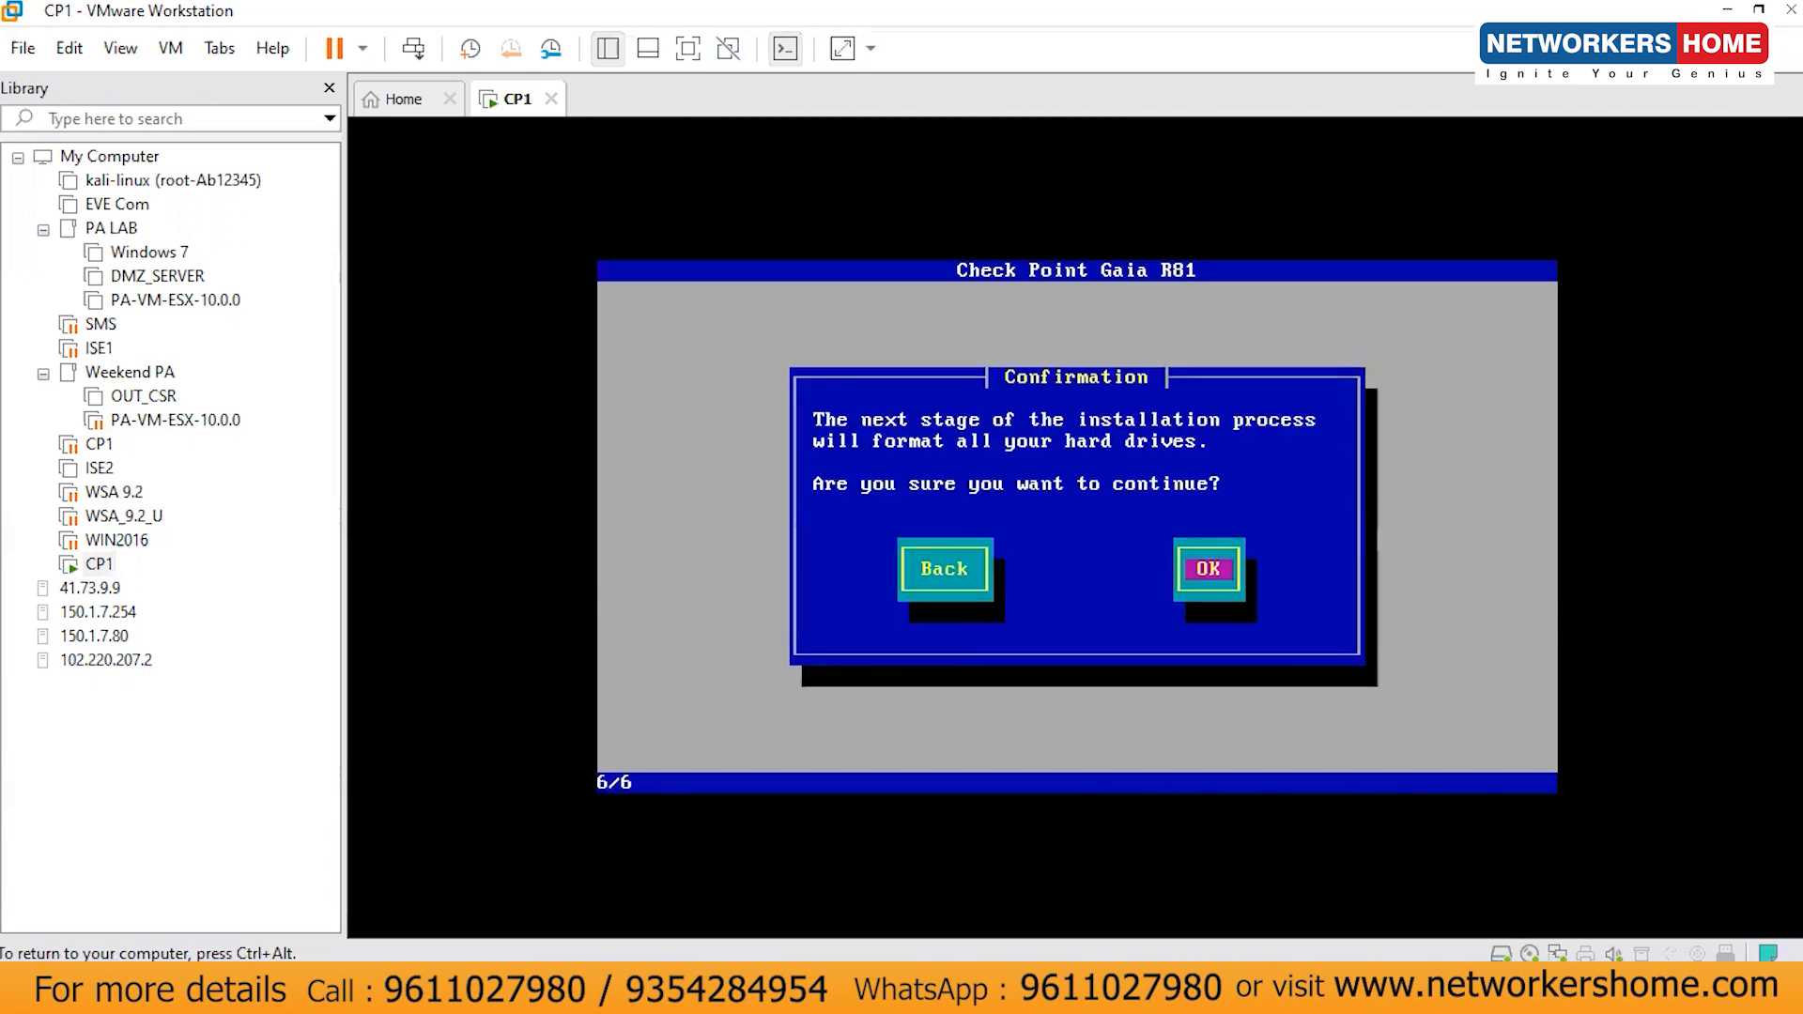
pyautogui.press('Return')
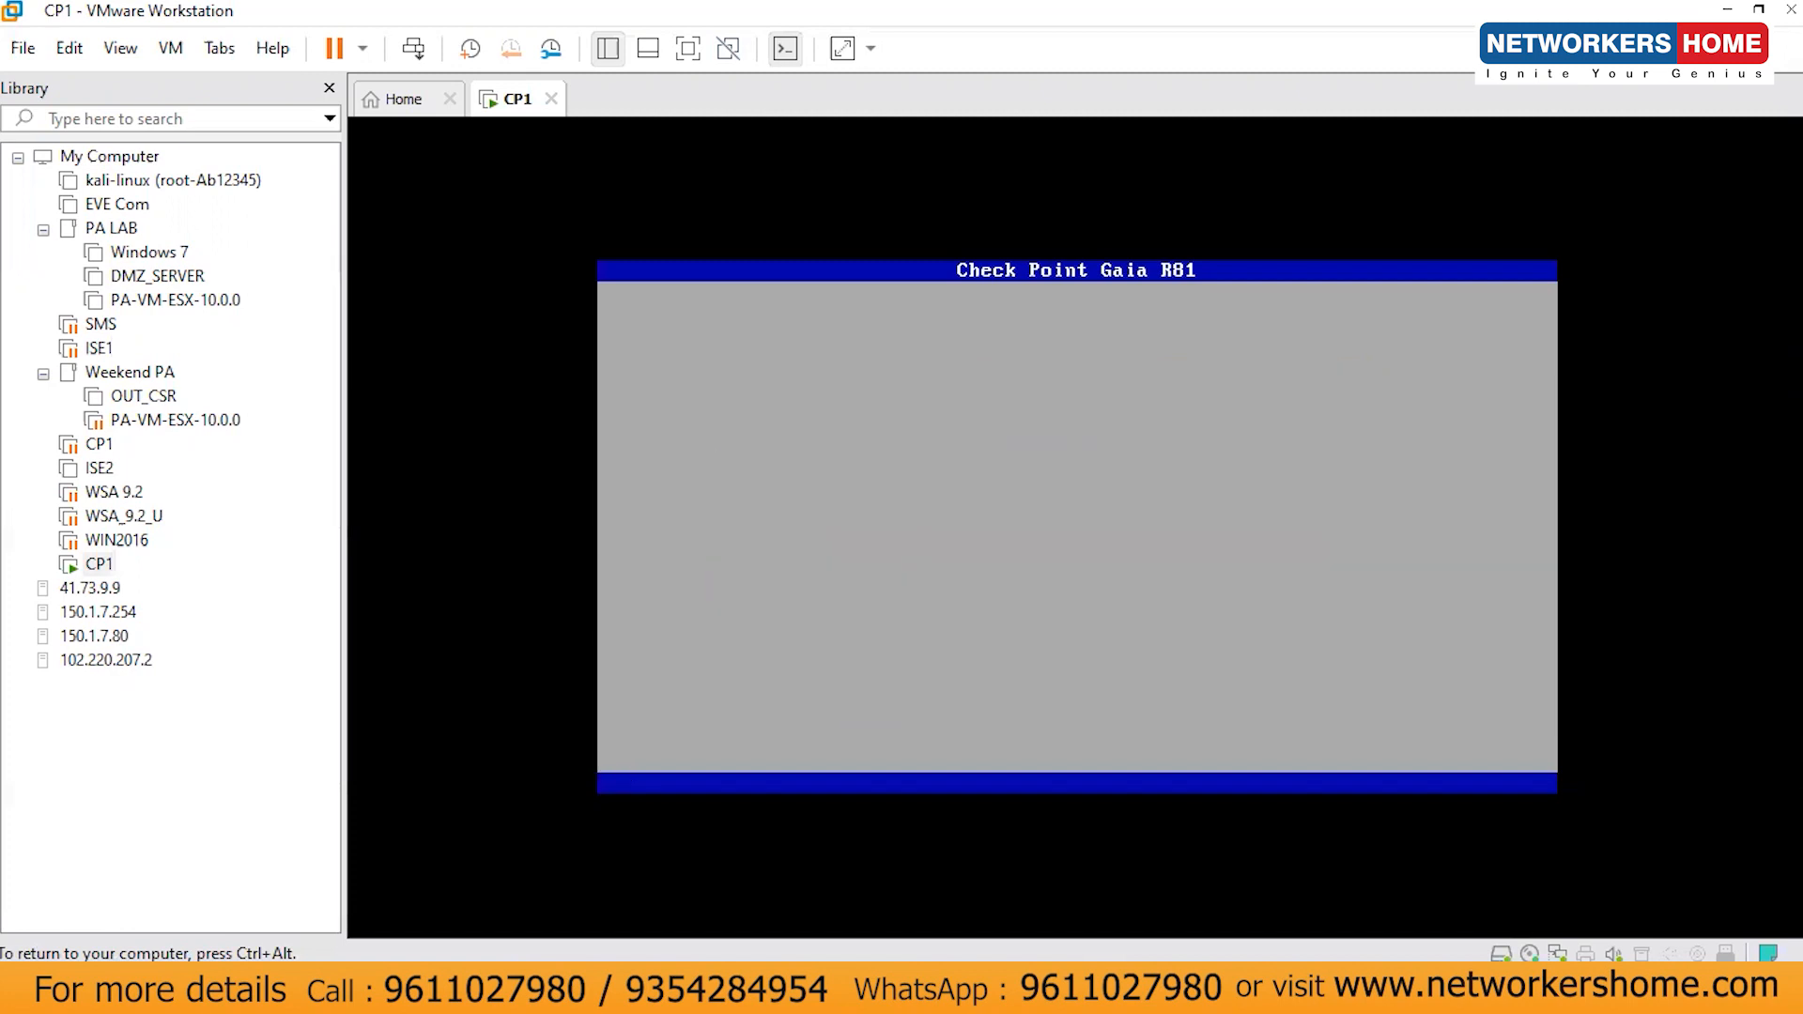
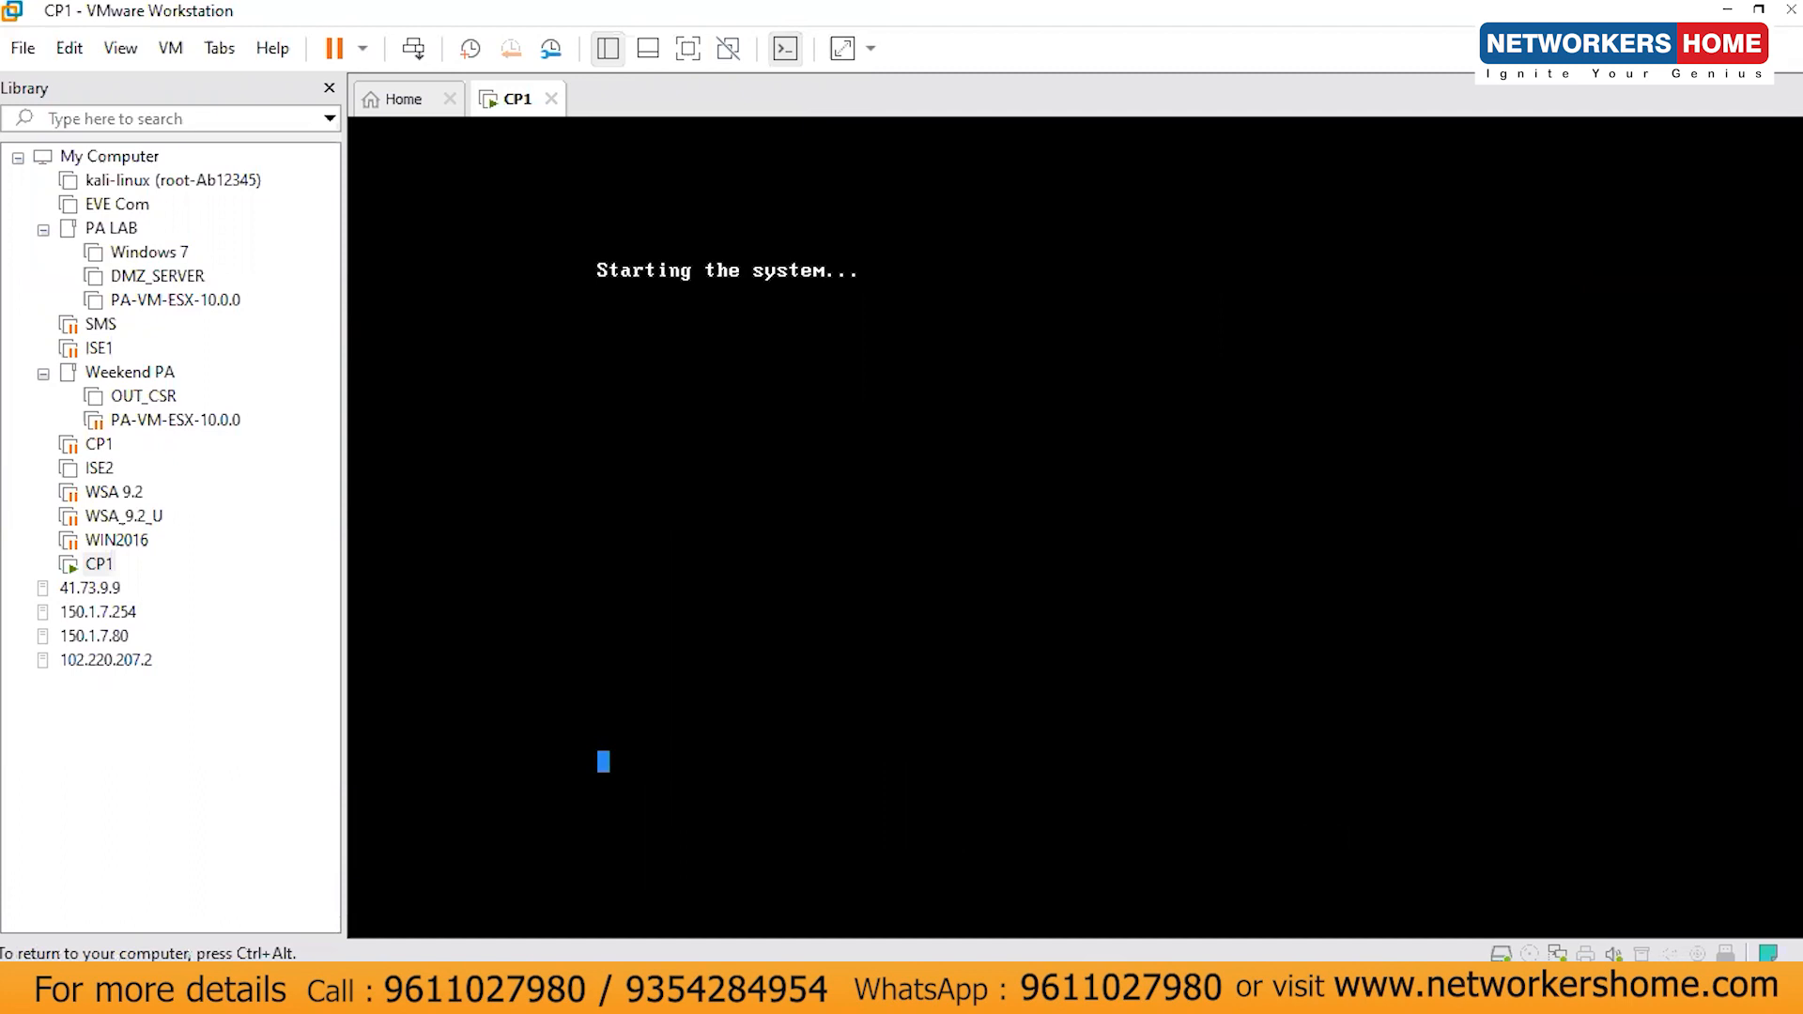
# - Ready a 'ping 105.0.0.254' in a Command Prompt, then return to the booting CP1 console
pyautogui.hotkey('ctrl', 'alt')
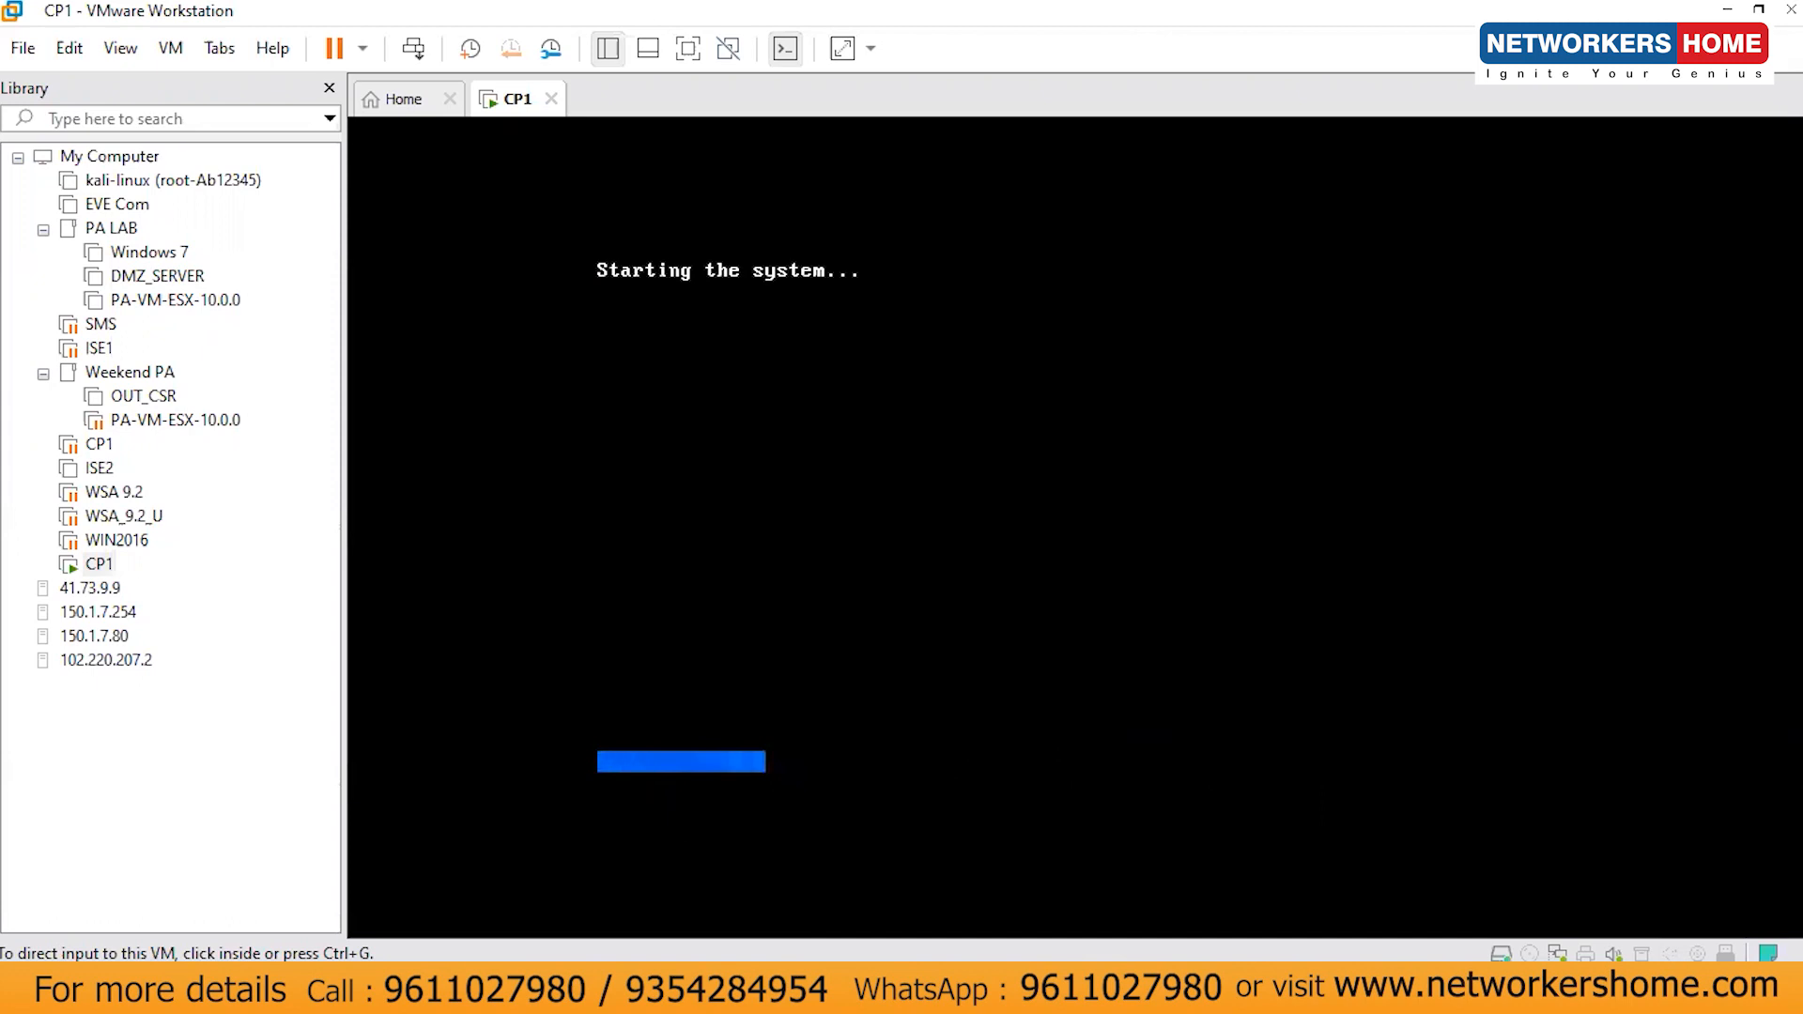
pyautogui.press('super')
pyautogui.press('Return')
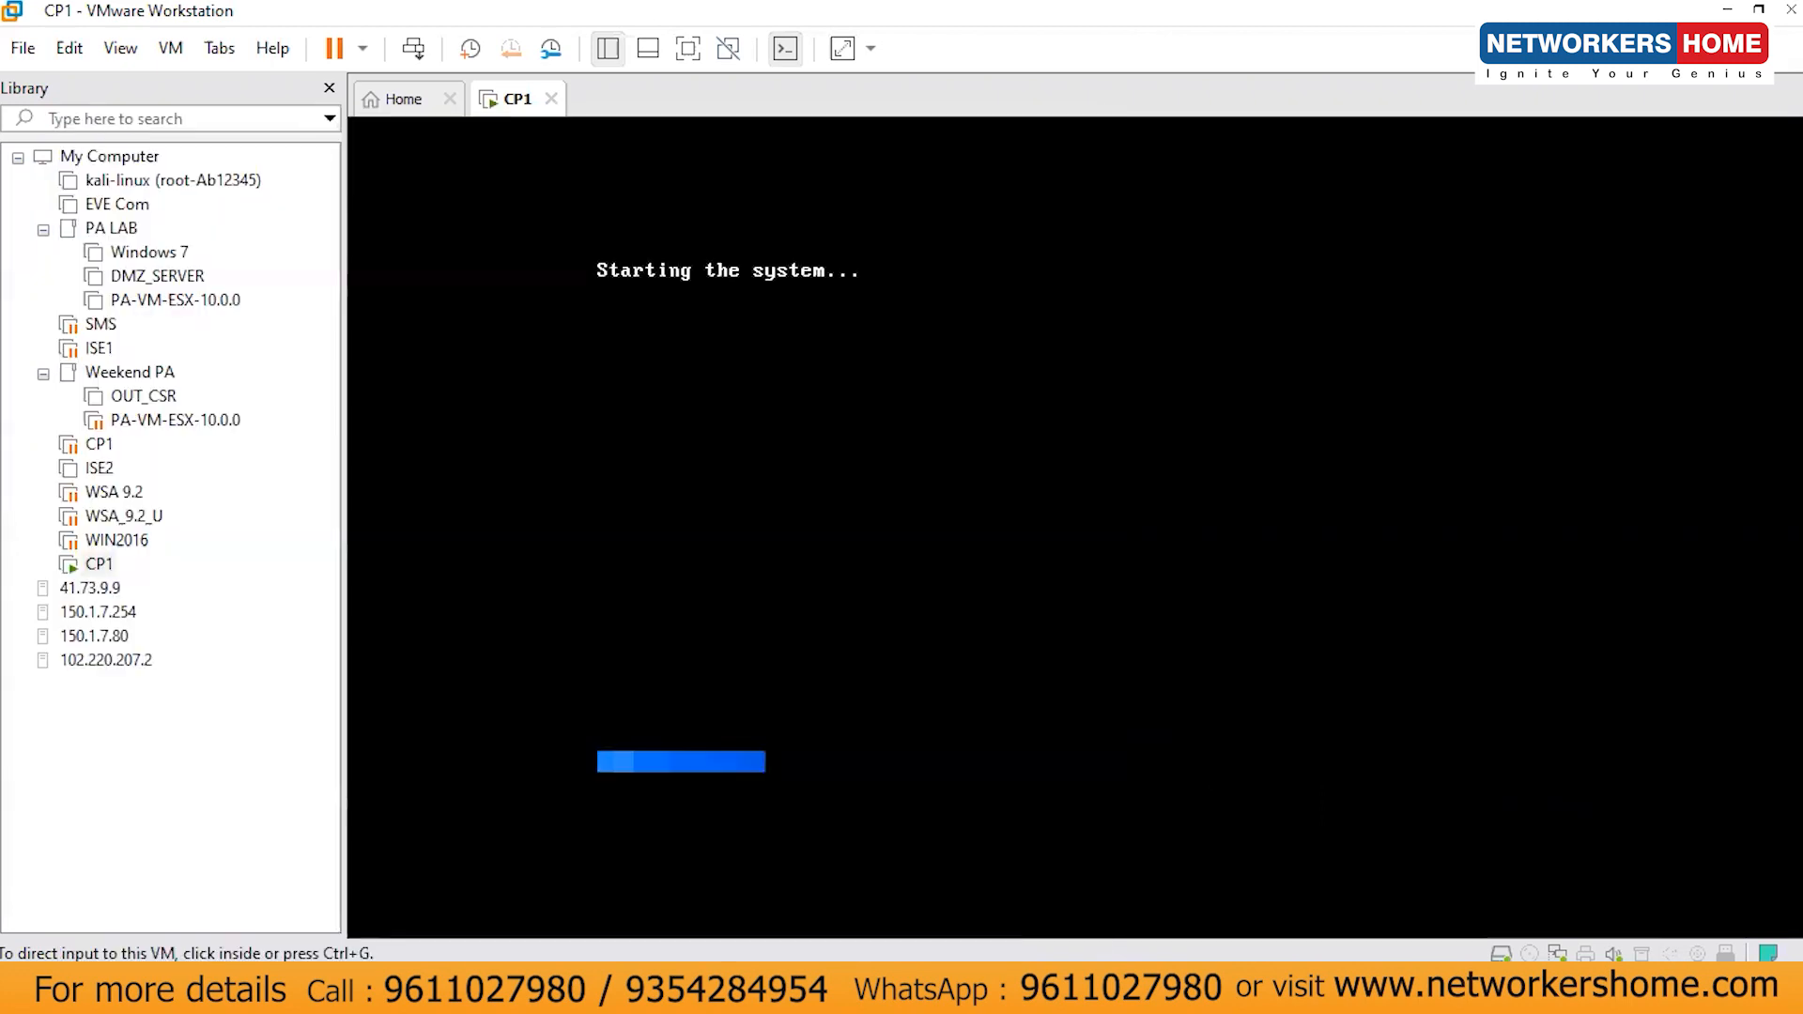
pyautogui.click(739, 347)
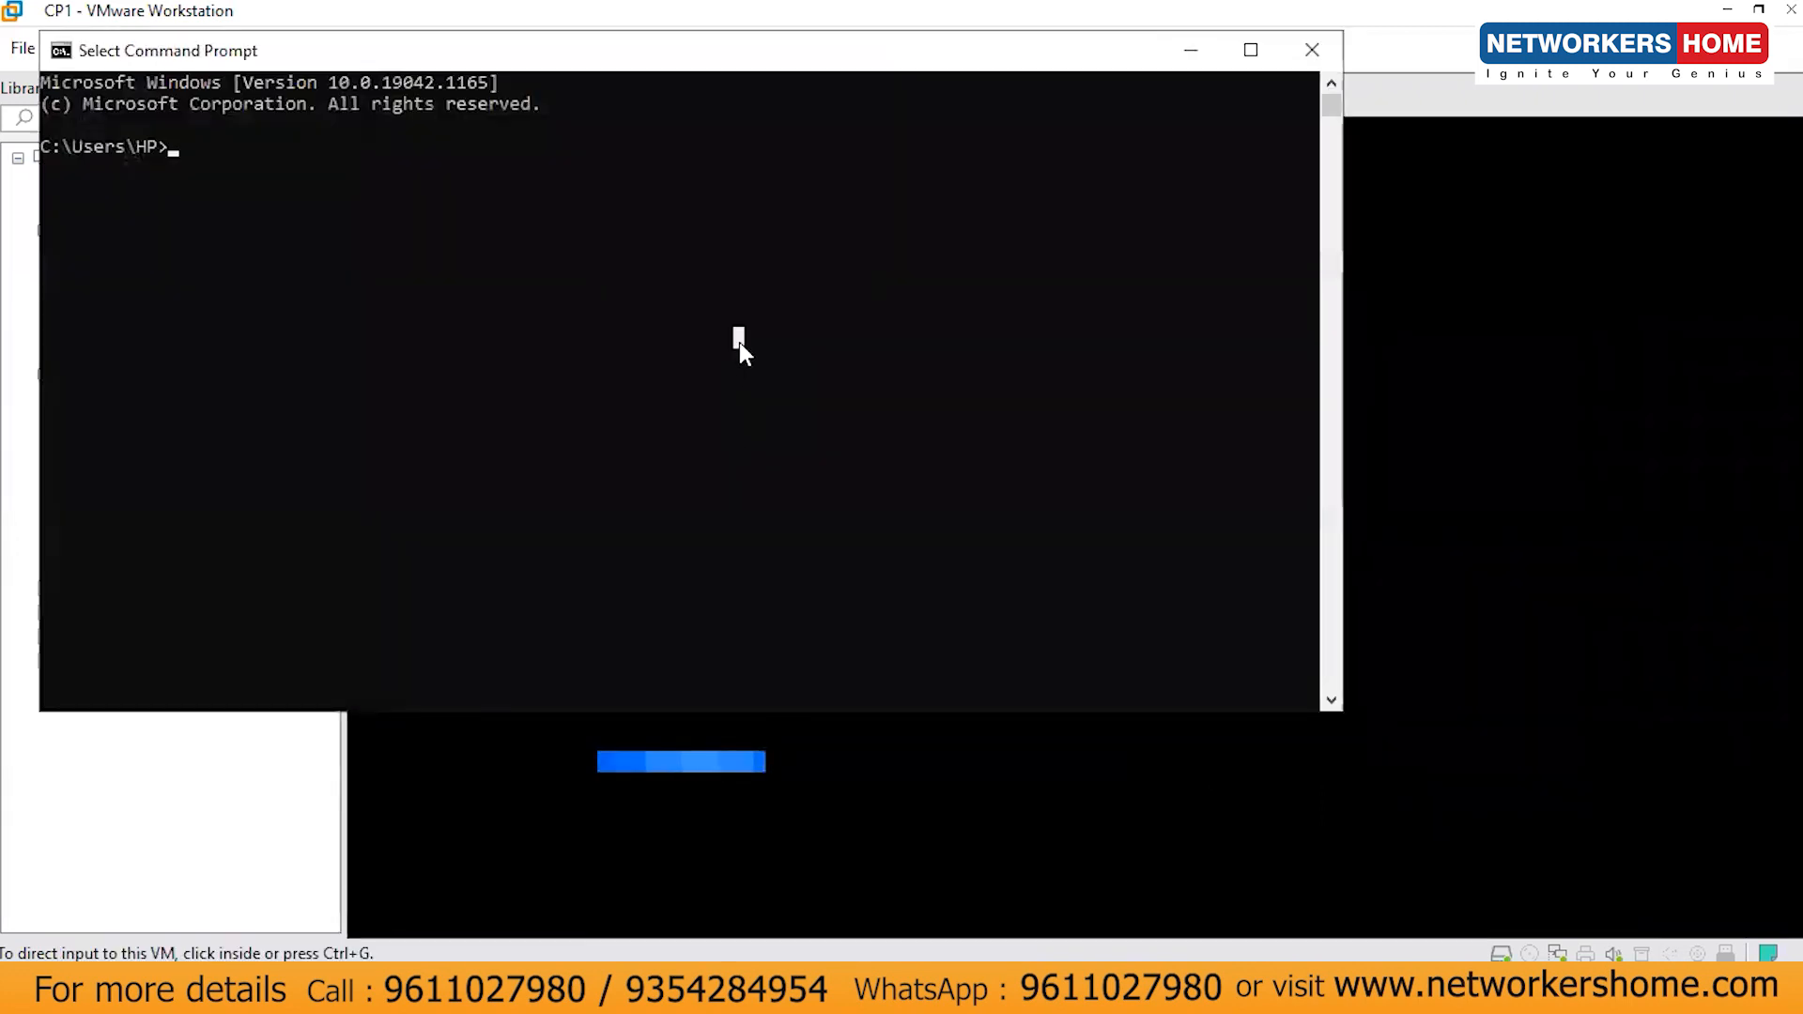
pyautogui.write('ping')
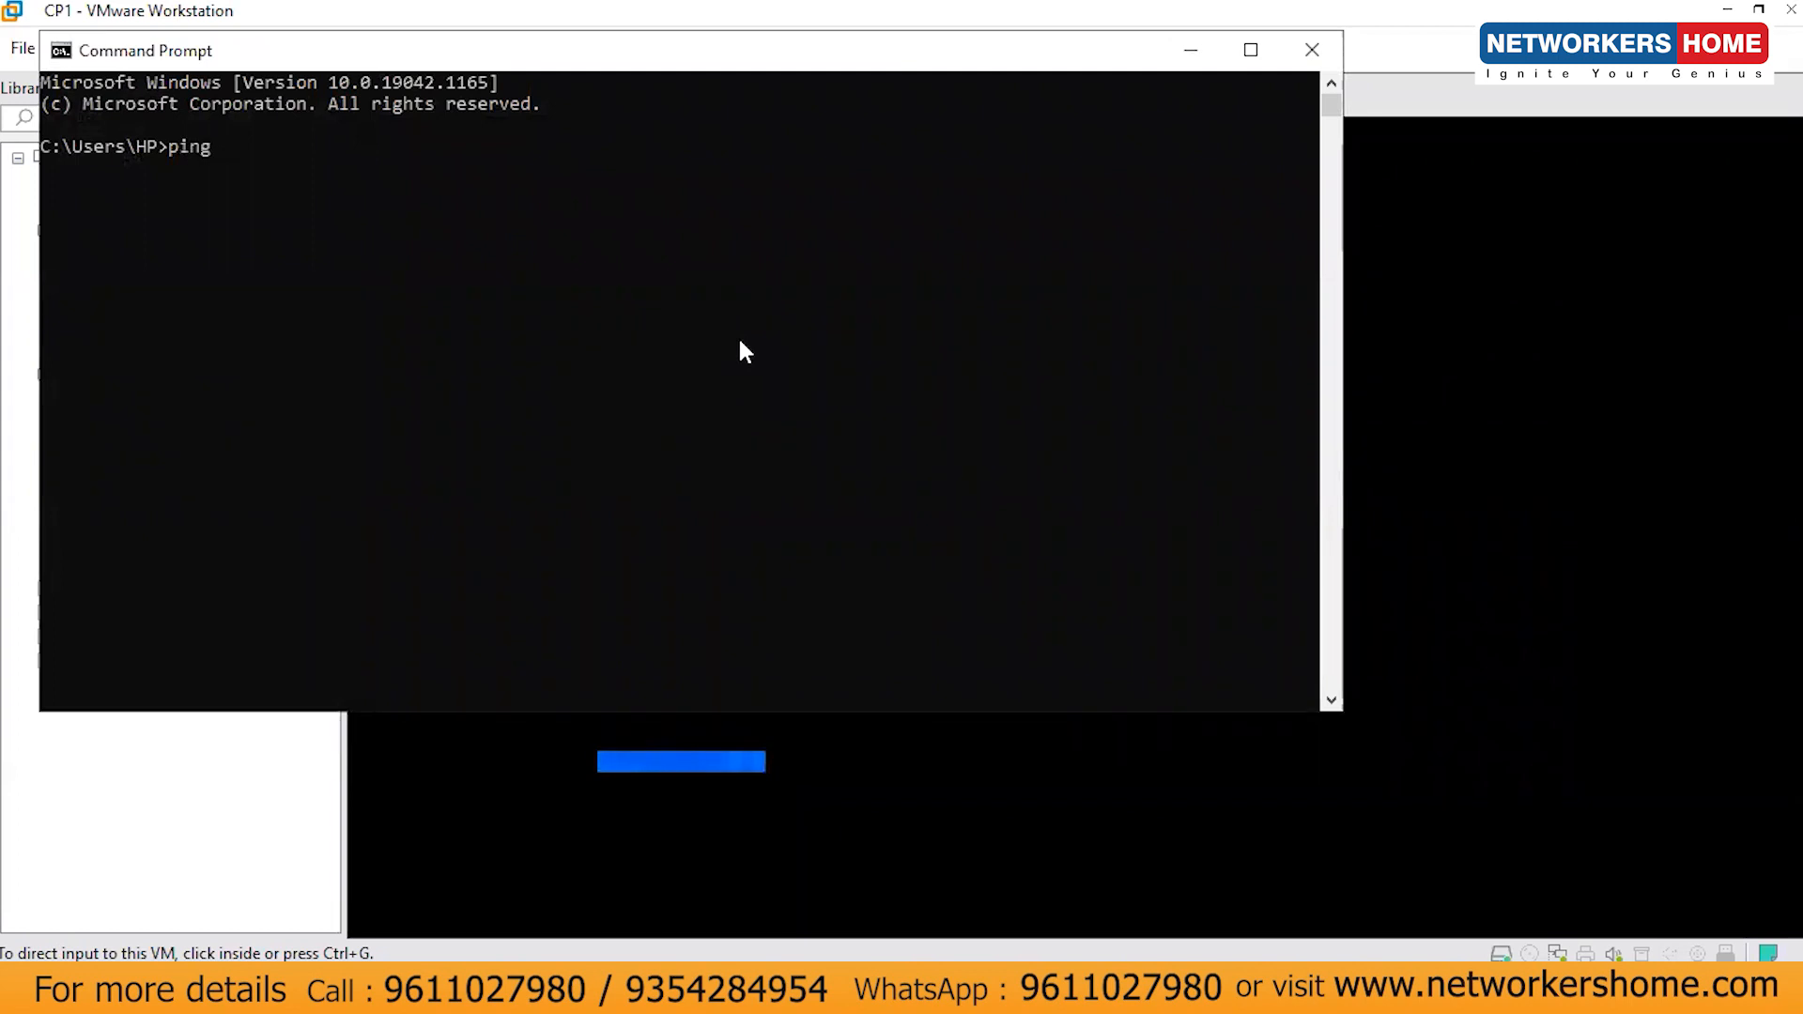
pyautogui.write(' 105.0.')
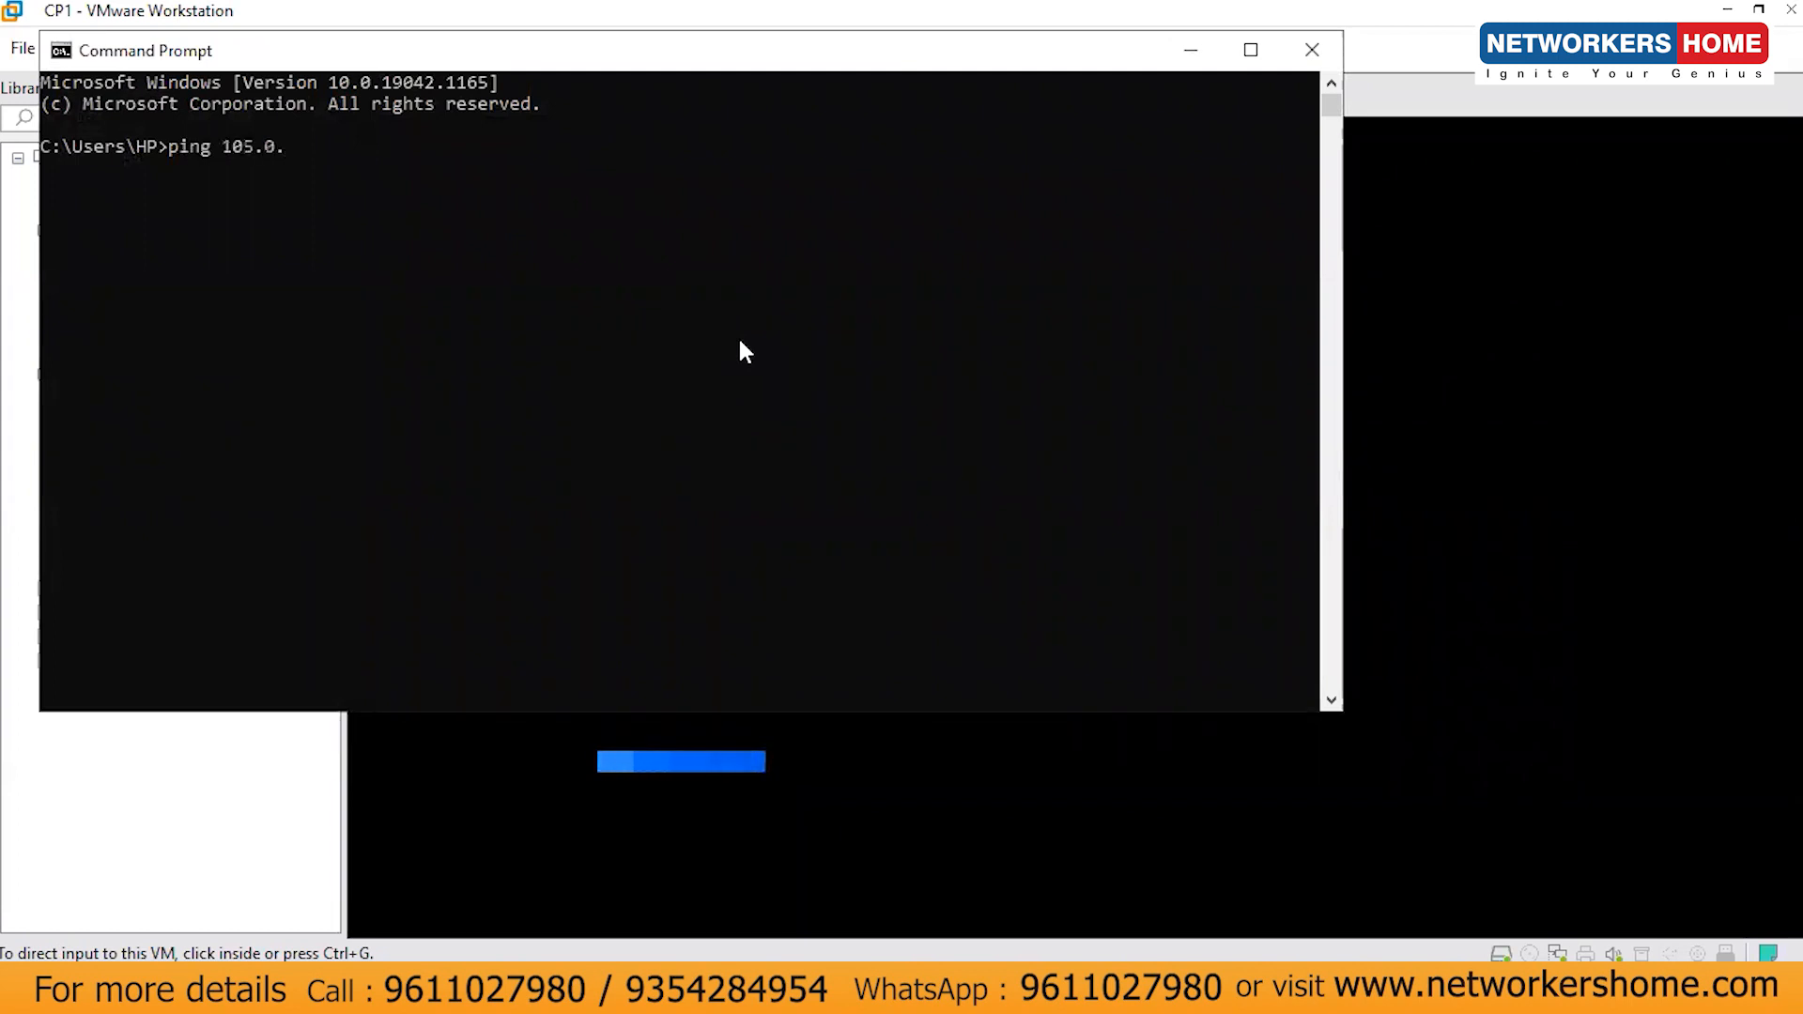
pyautogui.write('0.254')
pyautogui.click(197, 834)
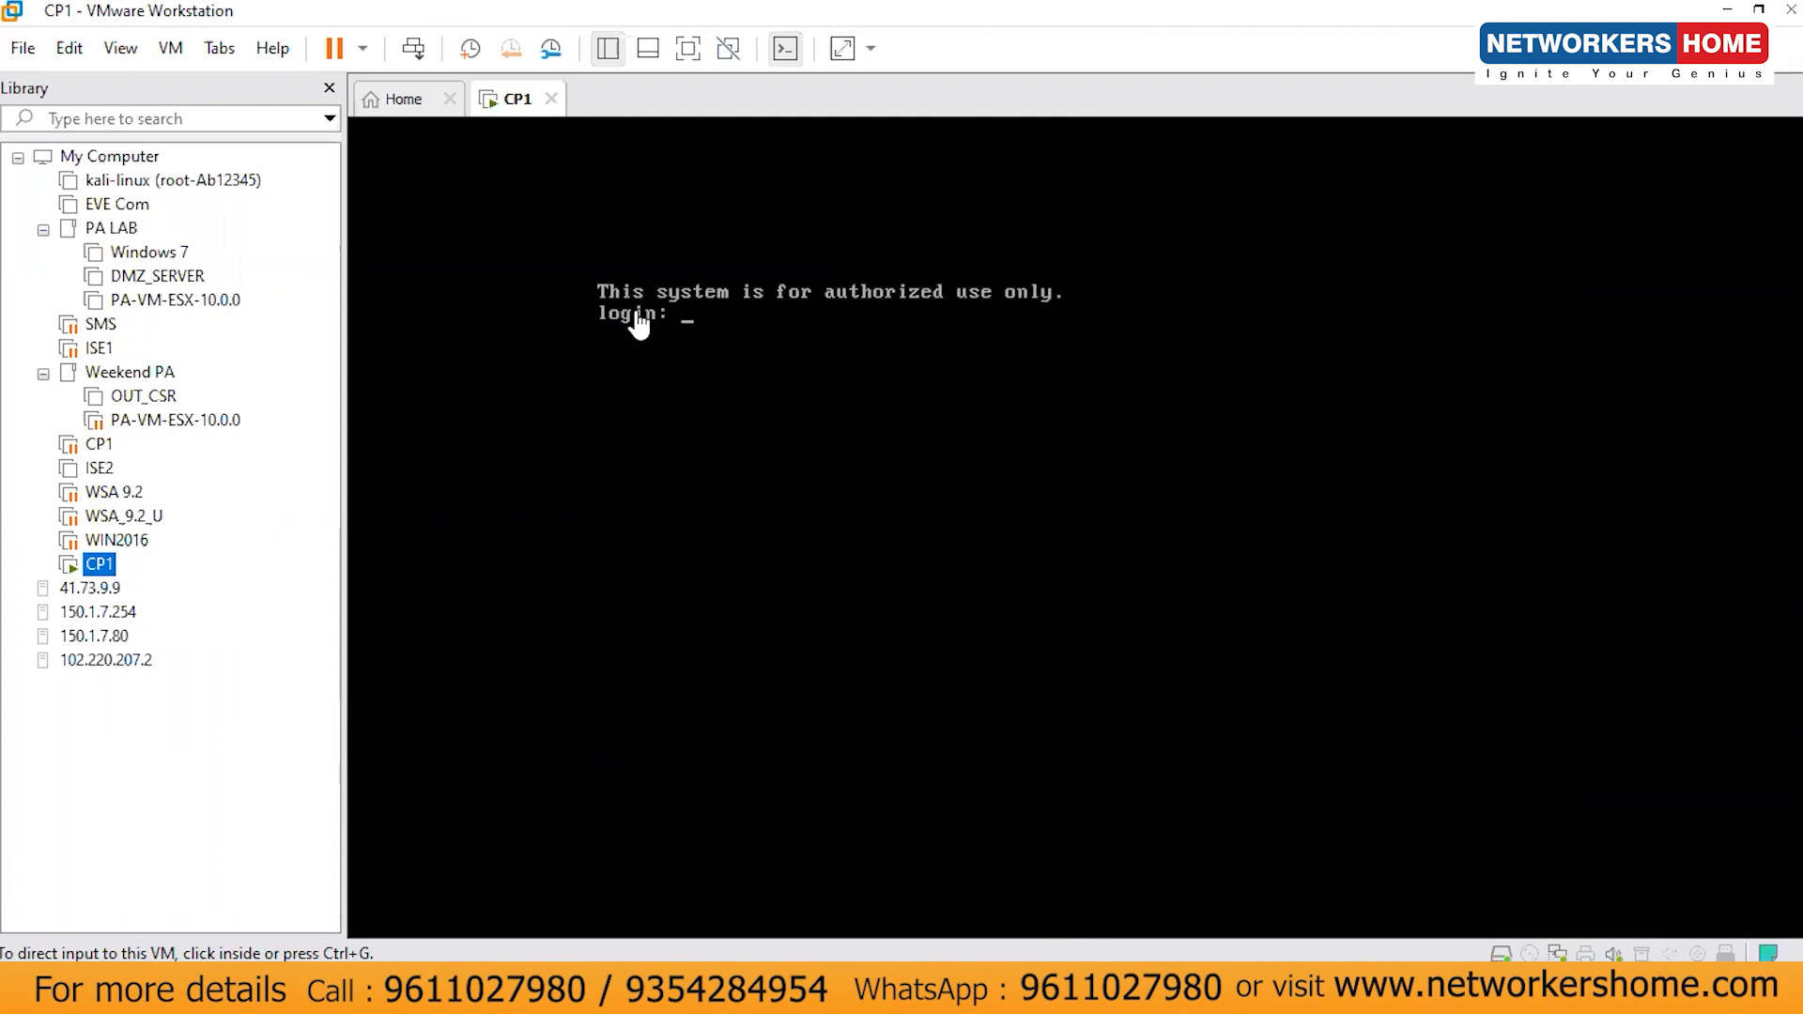
# - Log in to the CP1 gateway console as admin
pyautogui.click(953, 323)
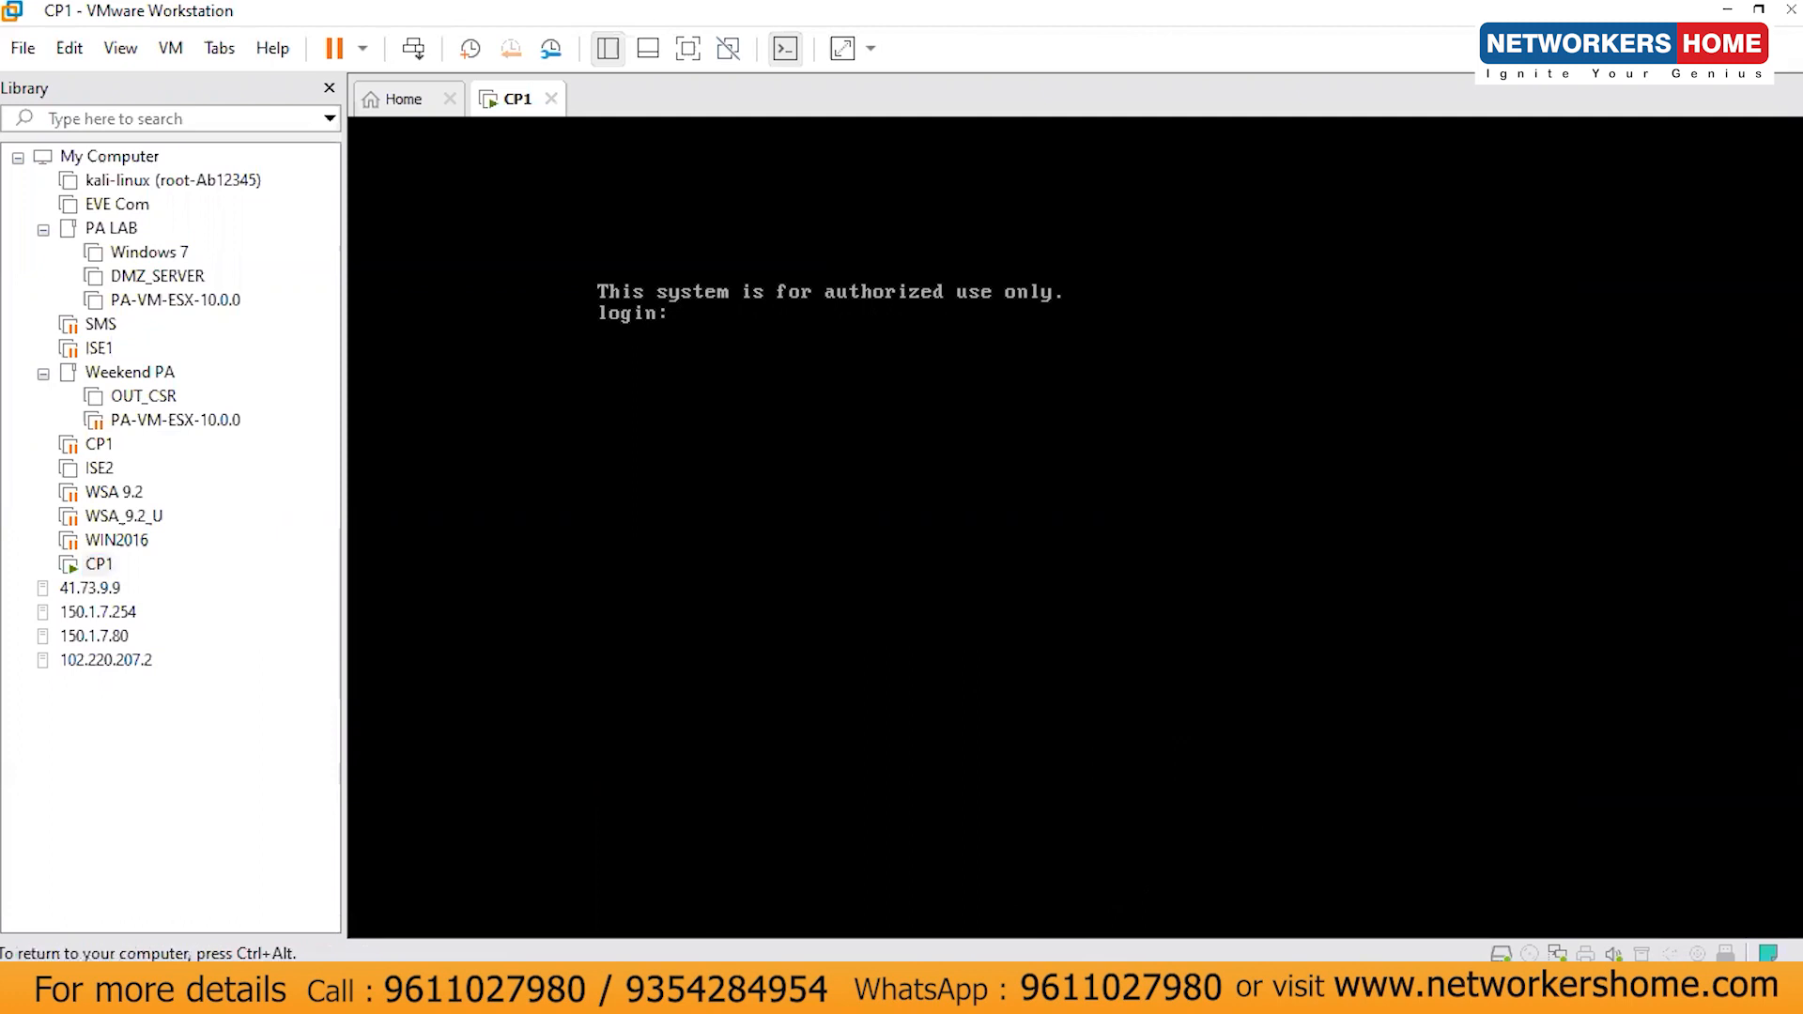
pyautogui.write('admin')
pyautogui.press('Return')
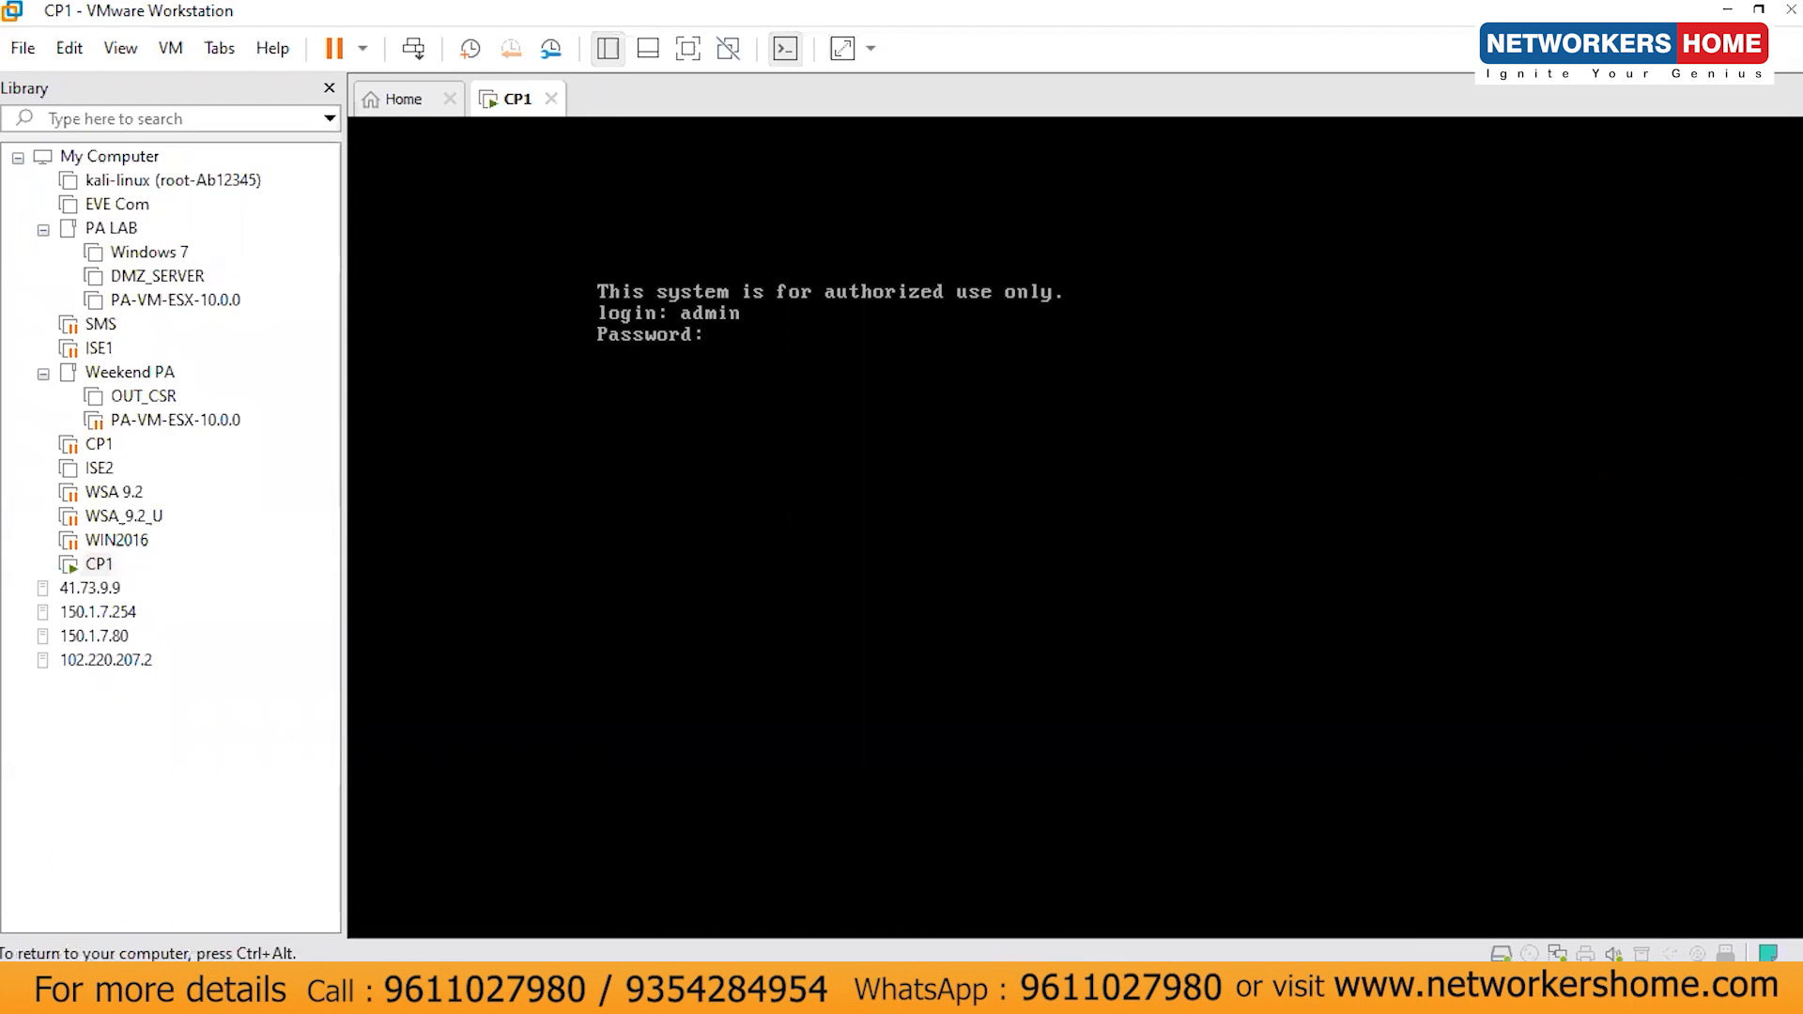
pyautogui.press('Return')
pyautogui.press('Return')
pyautogui.press('Return')
# - Run show interfaces, then show interface eth0 to confirm its 105.0.0.254/24 address
pyautogui.write('sho')
pyautogui.press('Tab')
pyautogui.write('int')
pyautogui.press('Tab')
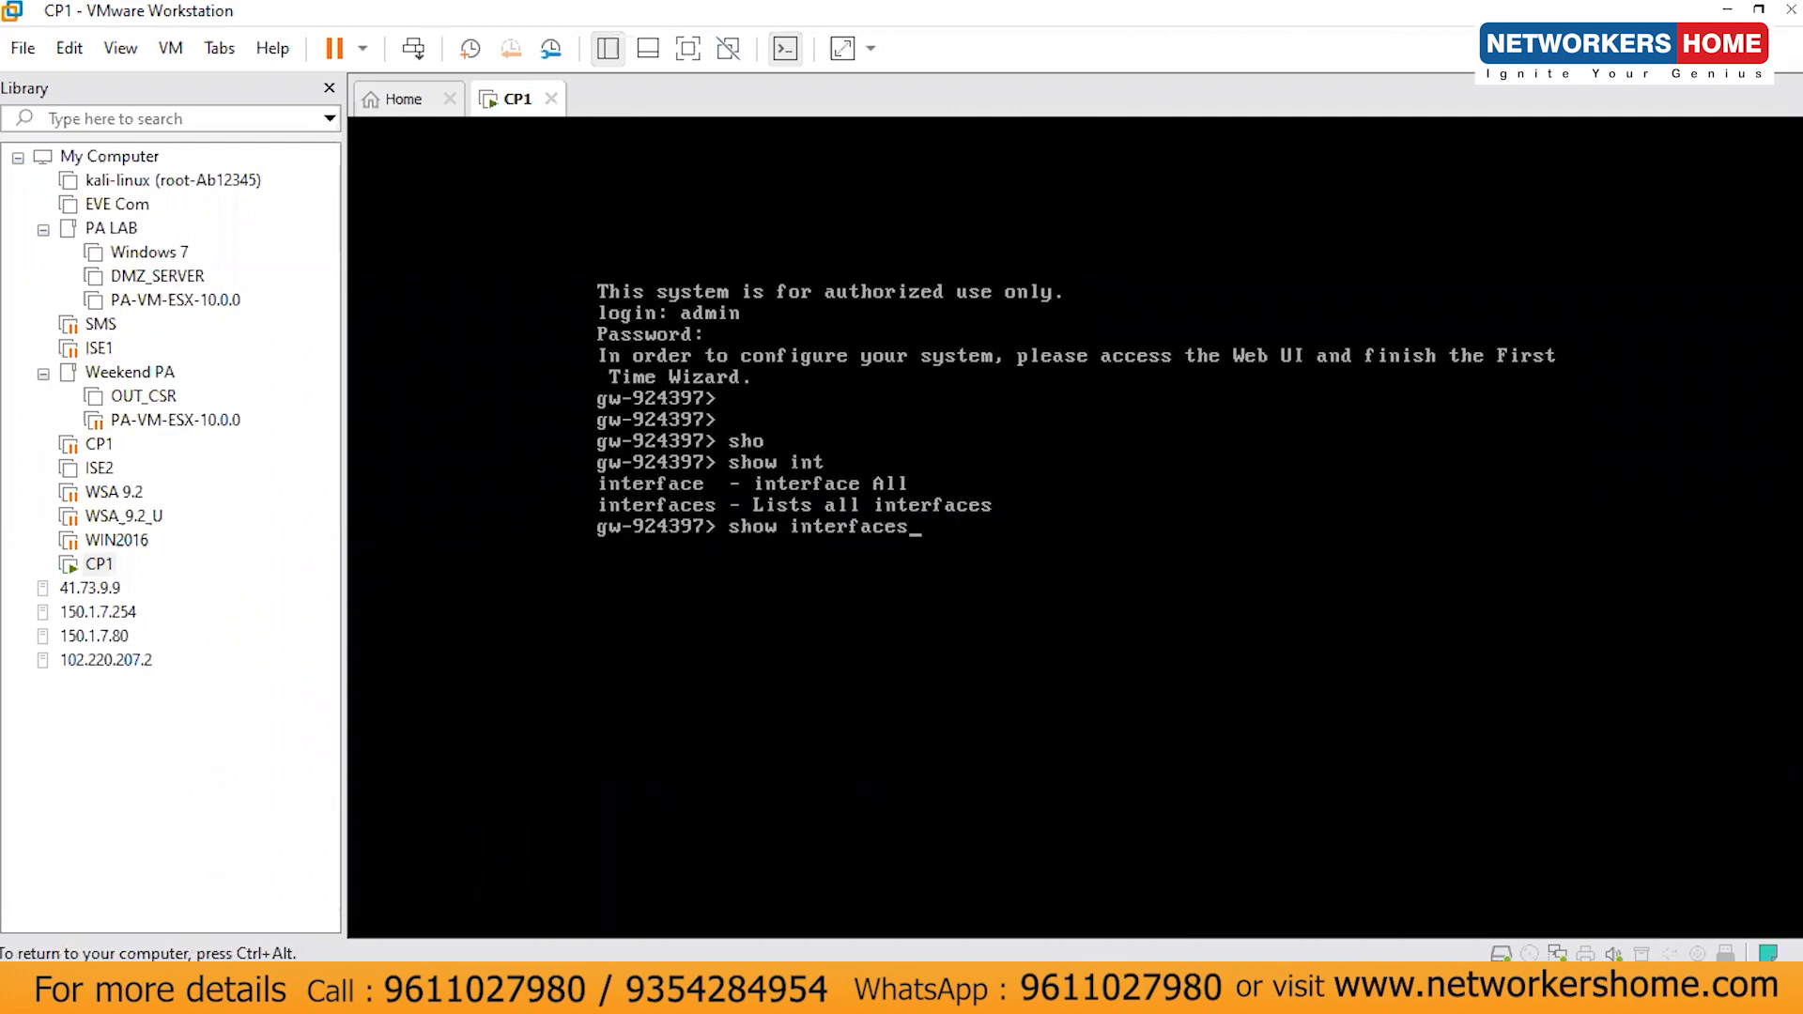
pyautogui.press('Tab')
pyautogui.press('Return')
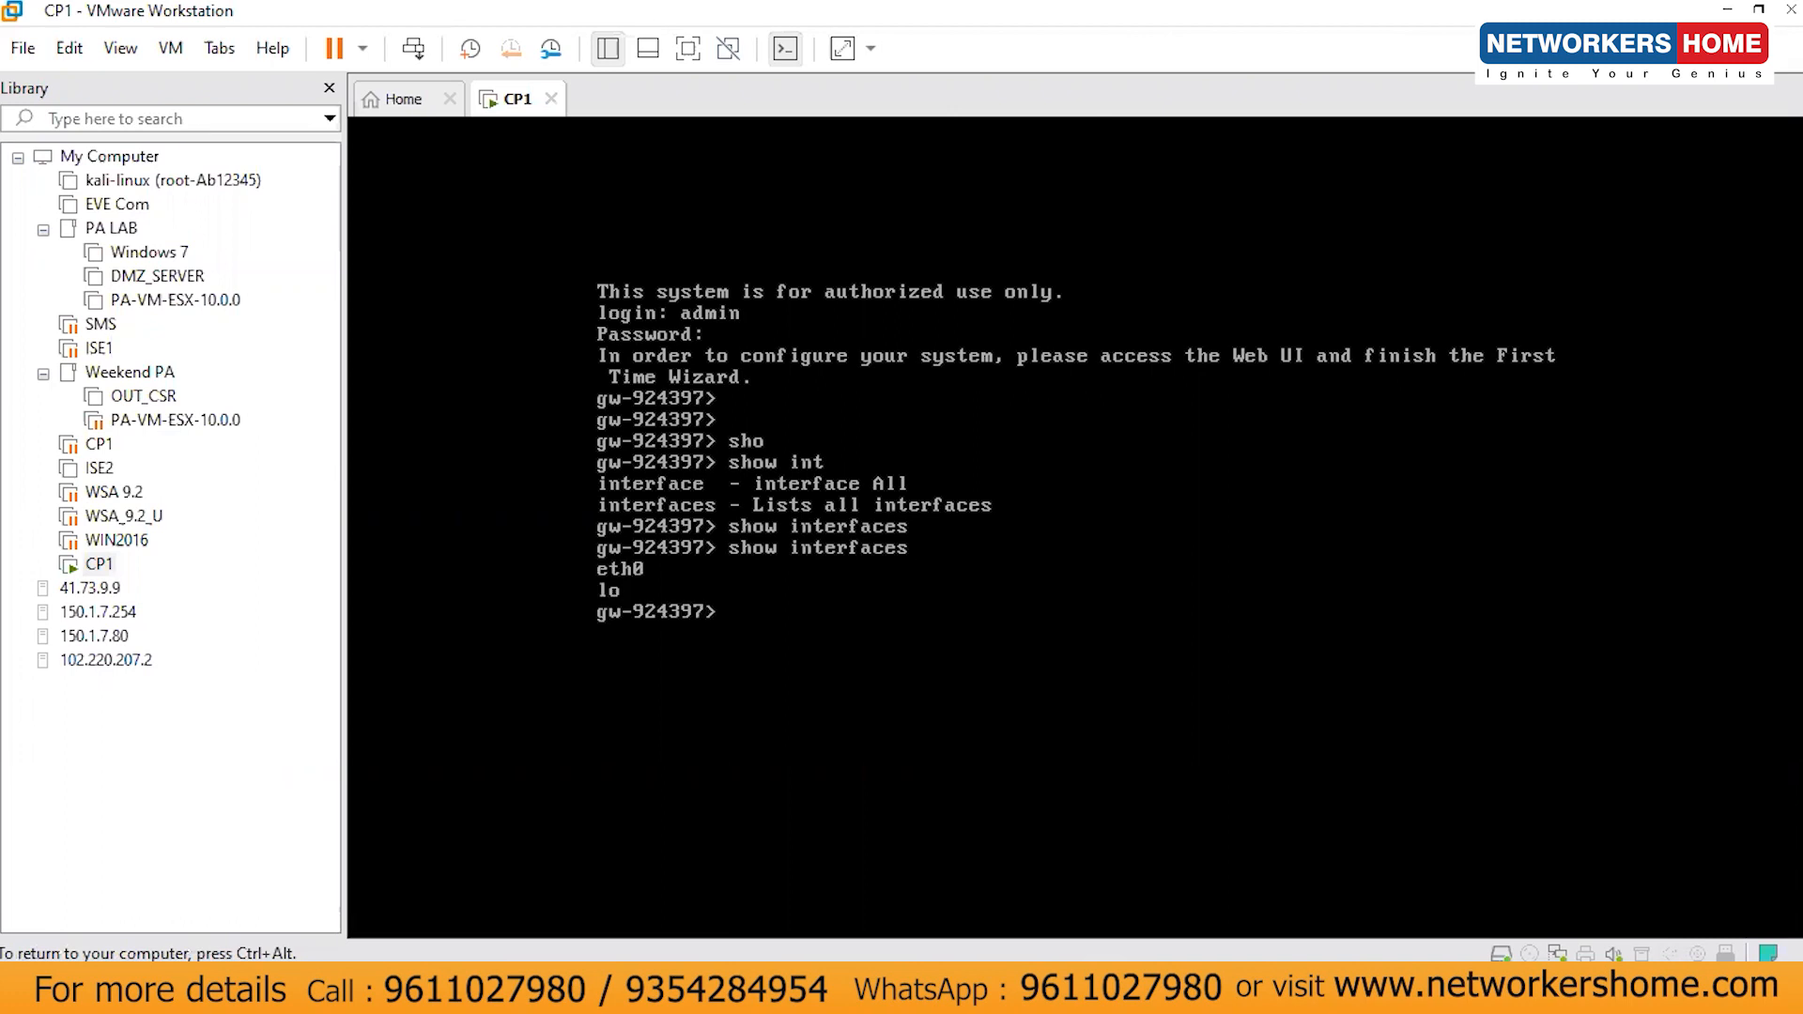
pyautogui.press('Up')
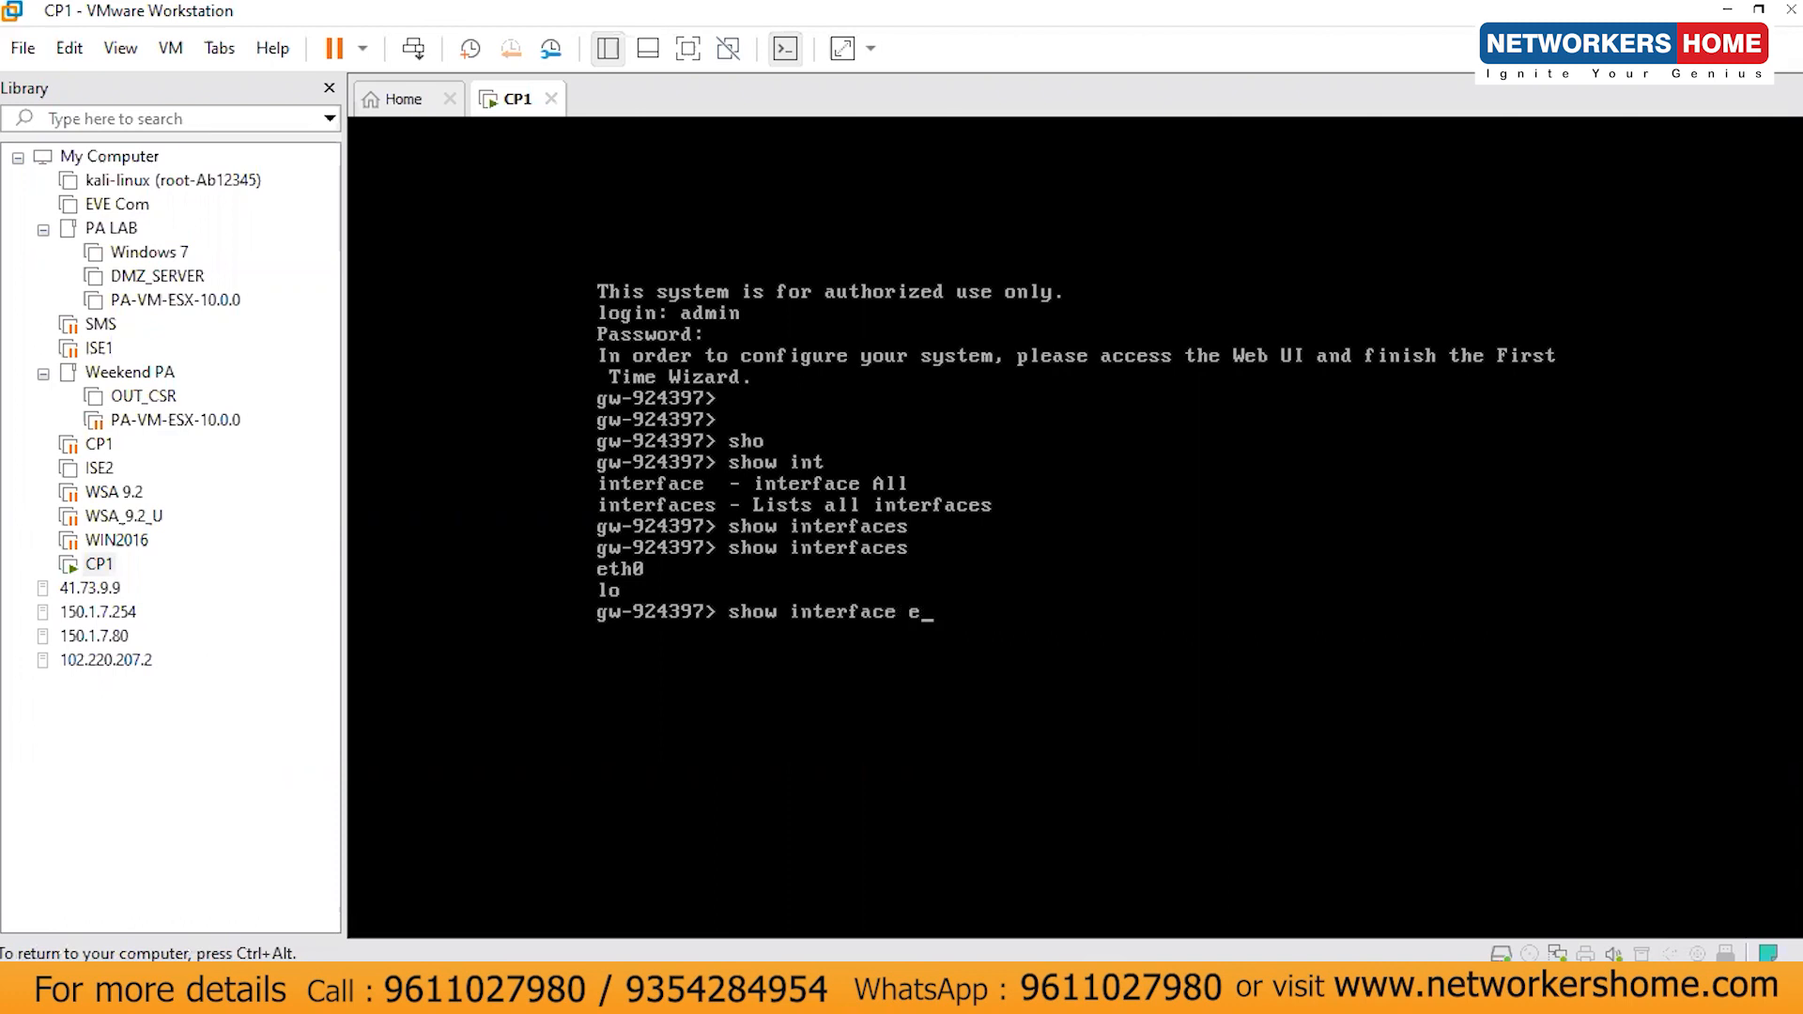
pyautogui.press('Tab')
pyautogui.press('Return')
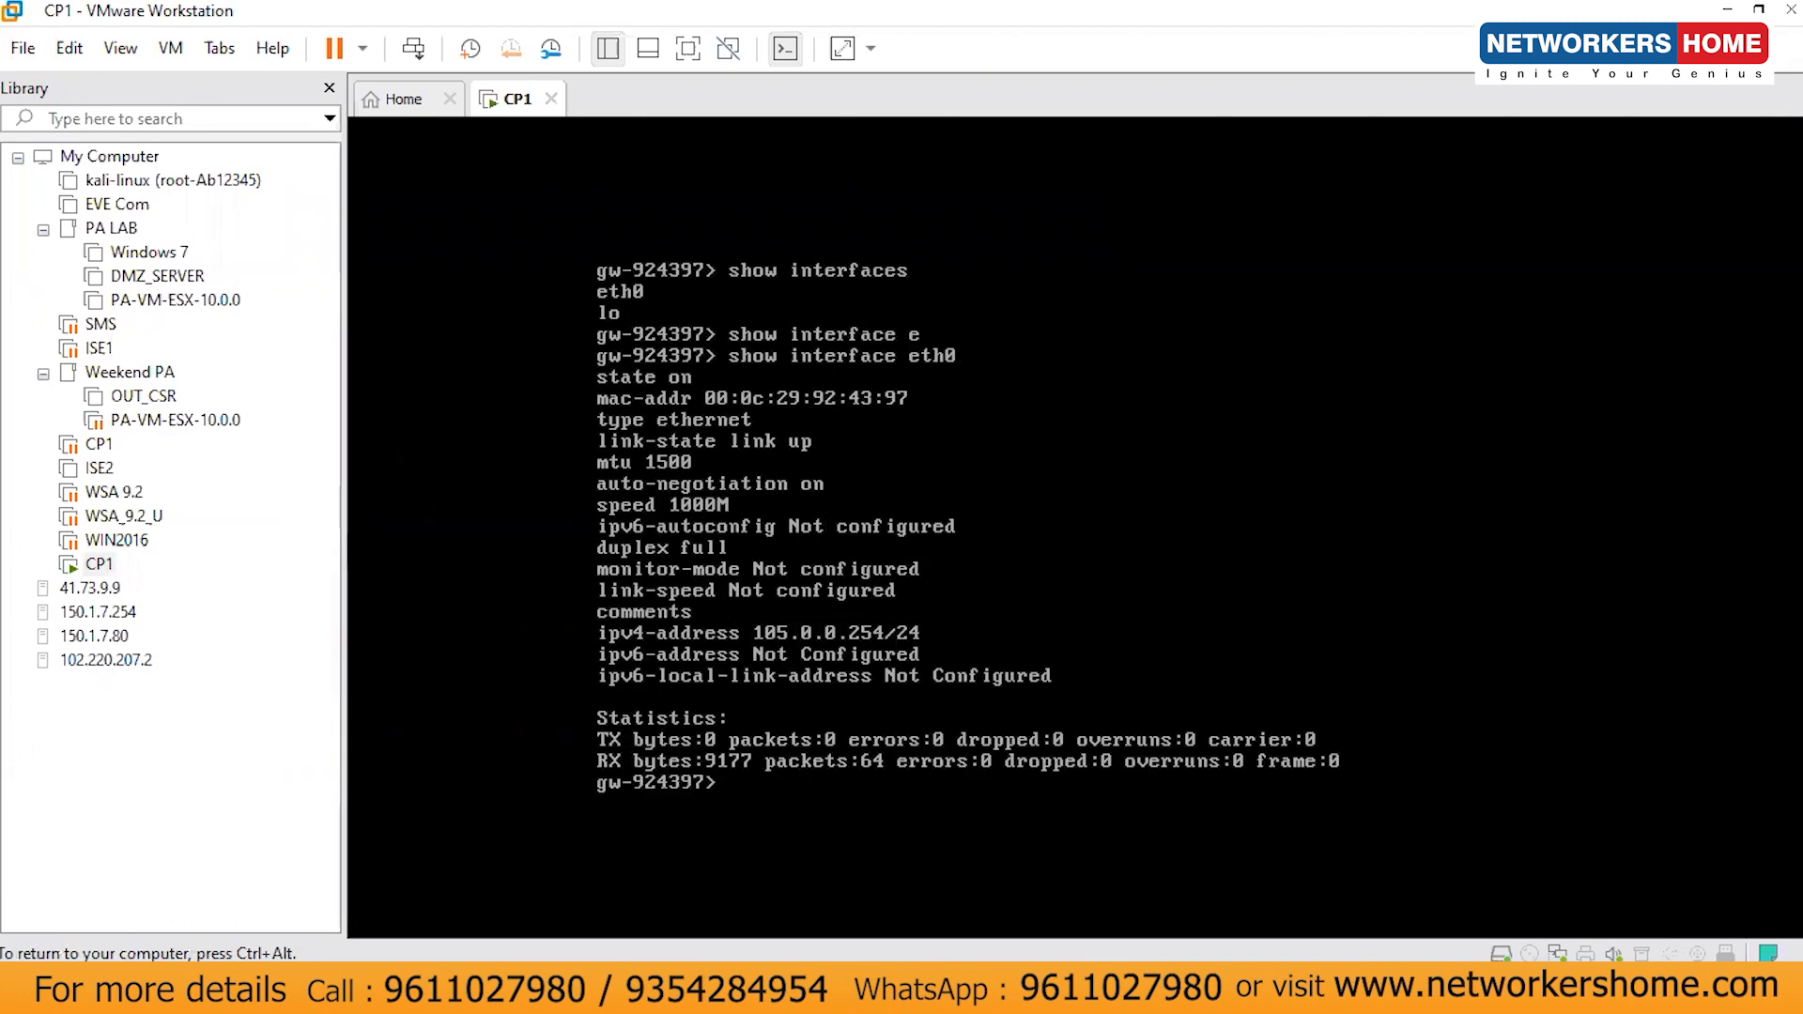
# - Run the ping to 105.0.0.254 from Command Prompt, then launch Google Chrome
pyautogui.hotkey('ctrl', 'alt')
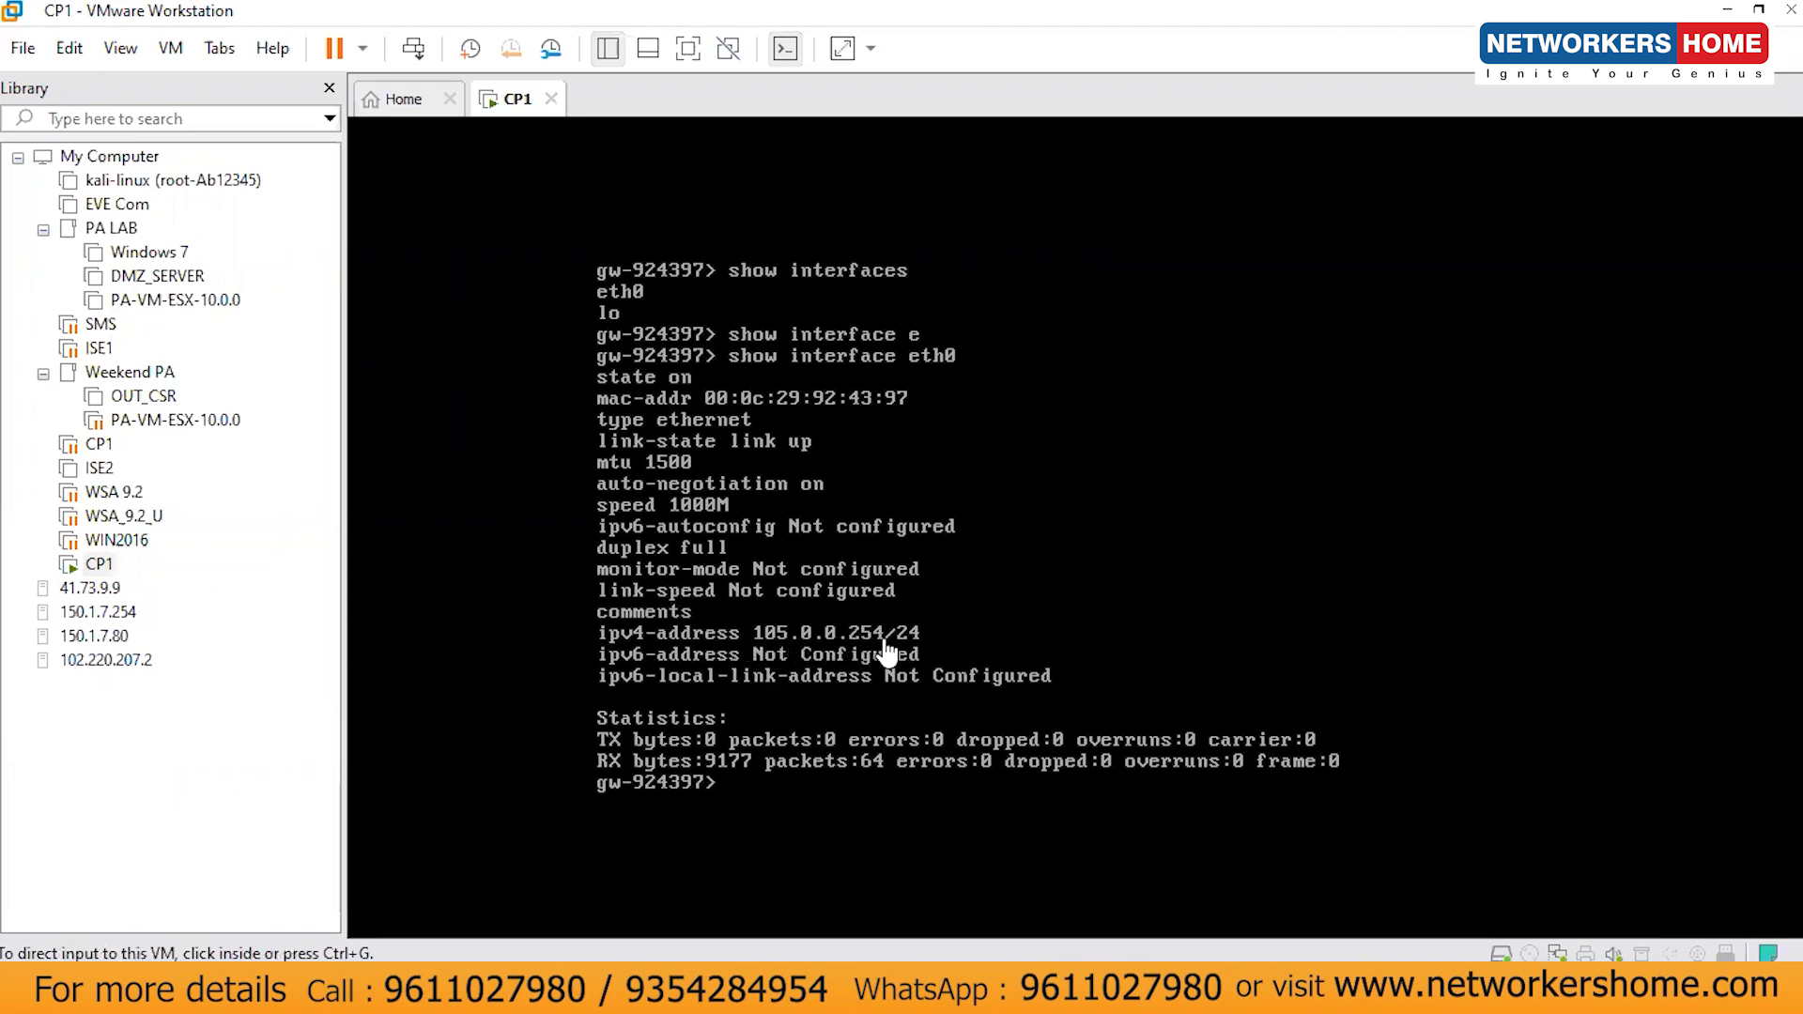
pyautogui.hotkey('alt', 'Tab')
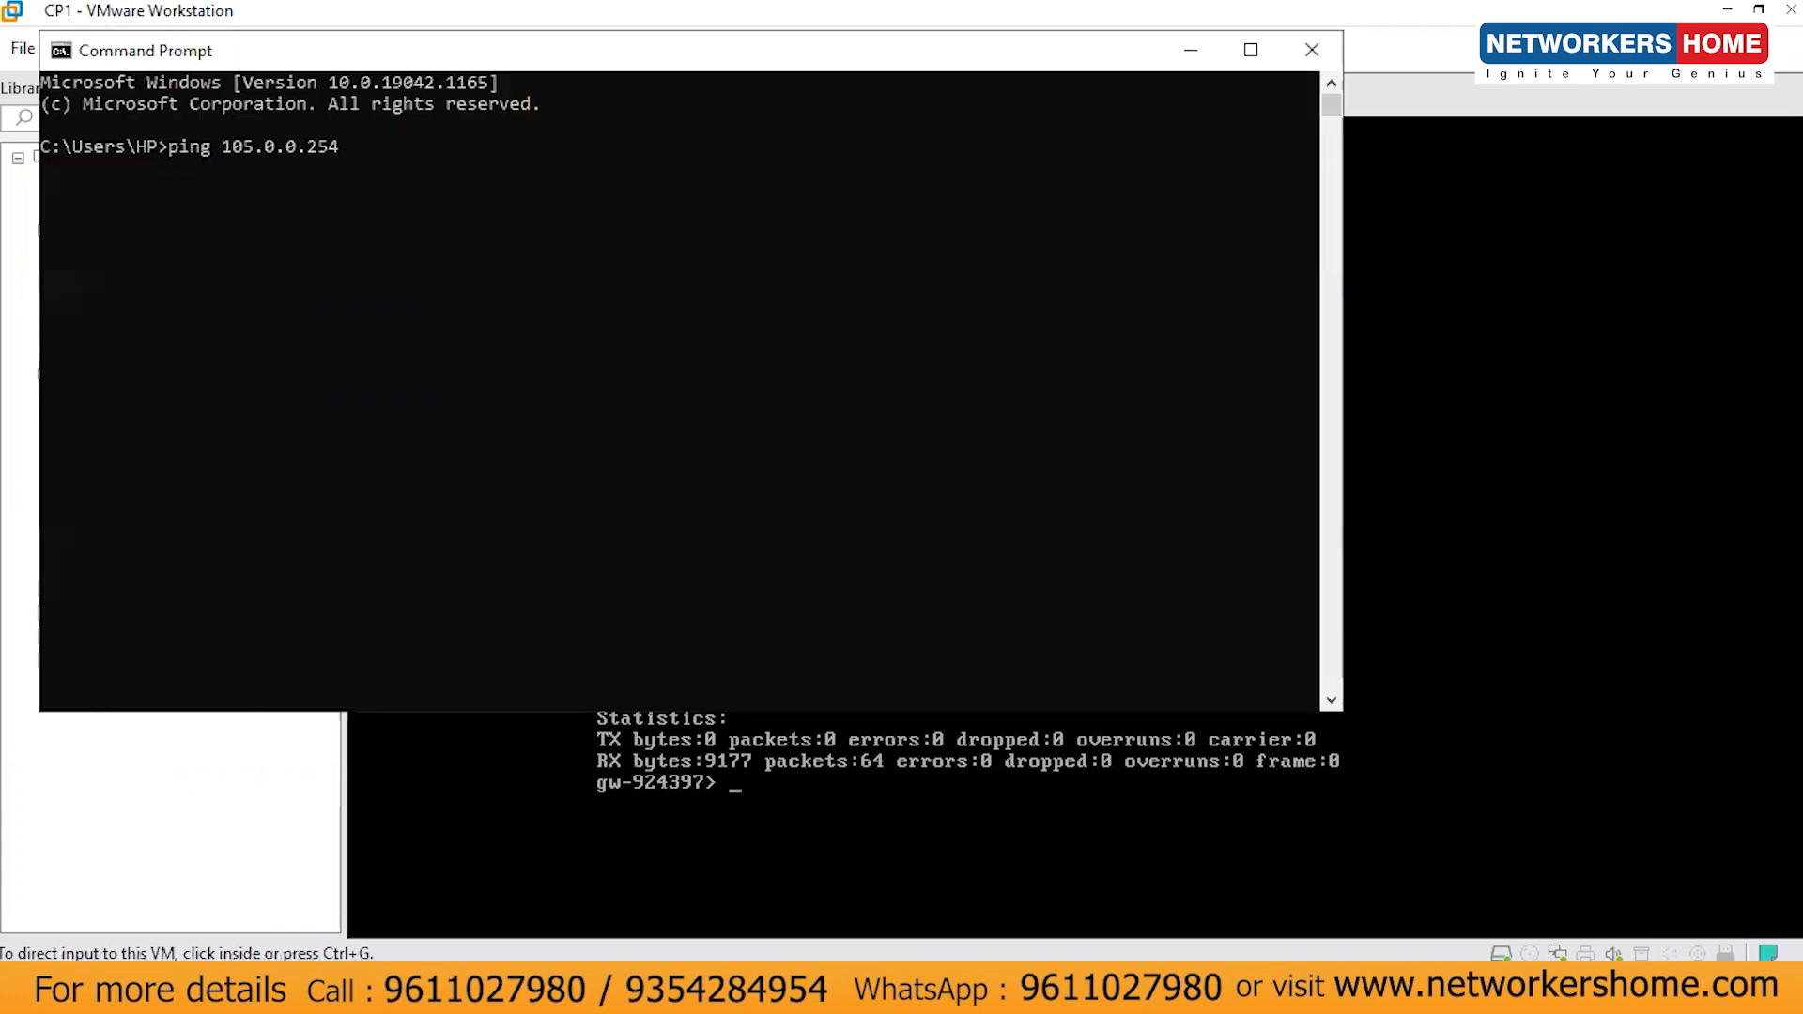
pyautogui.press('Return')
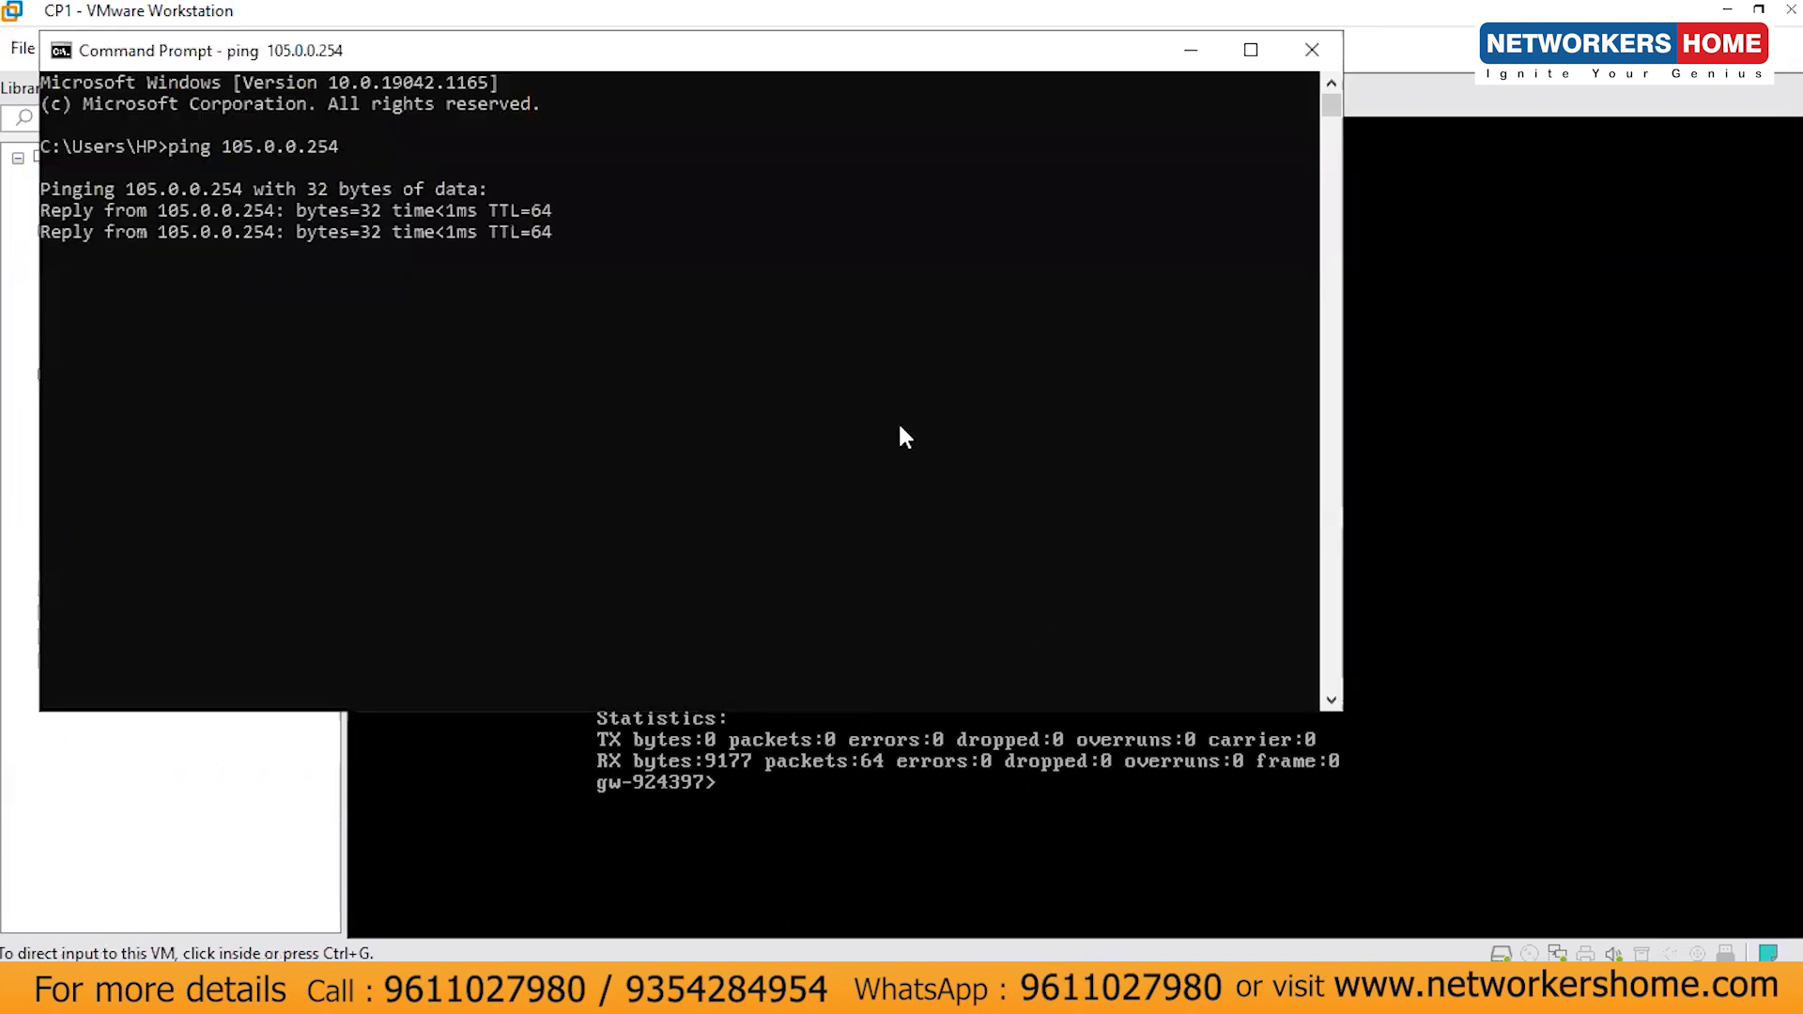
pyautogui.click(1188, 52)
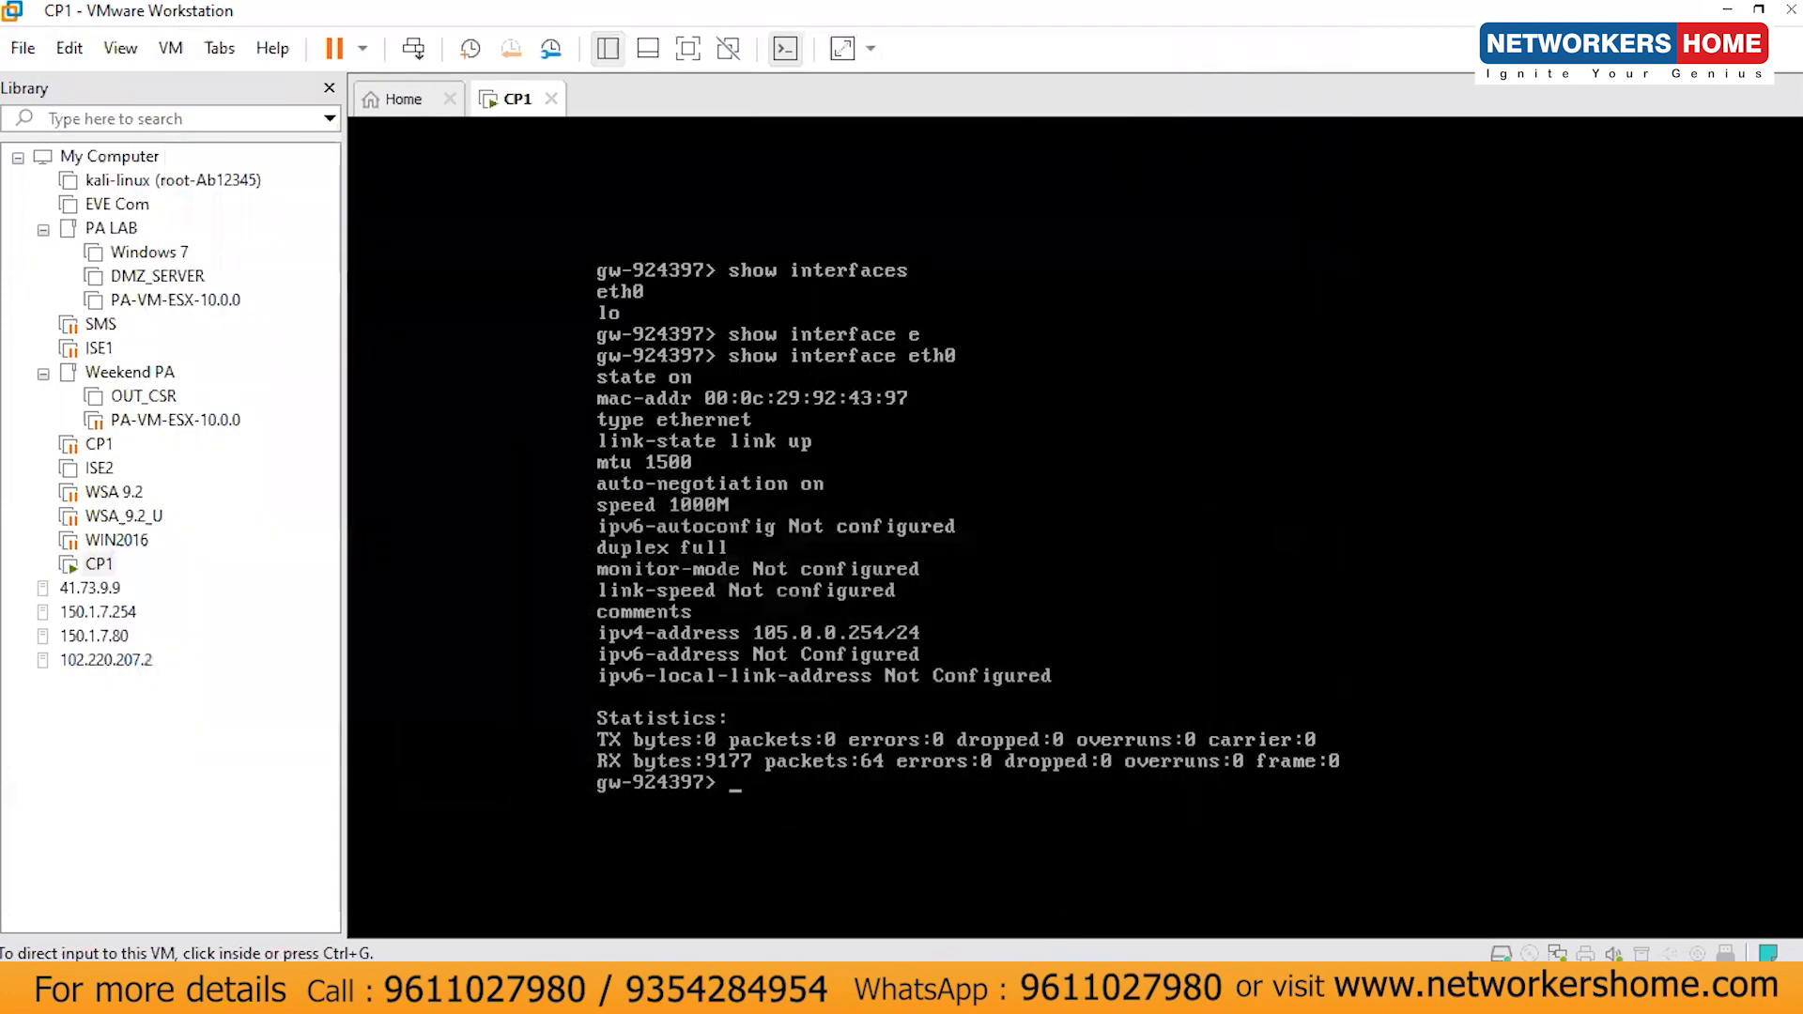
pyautogui.click(225, 989)
pyautogui.click(208, 319)
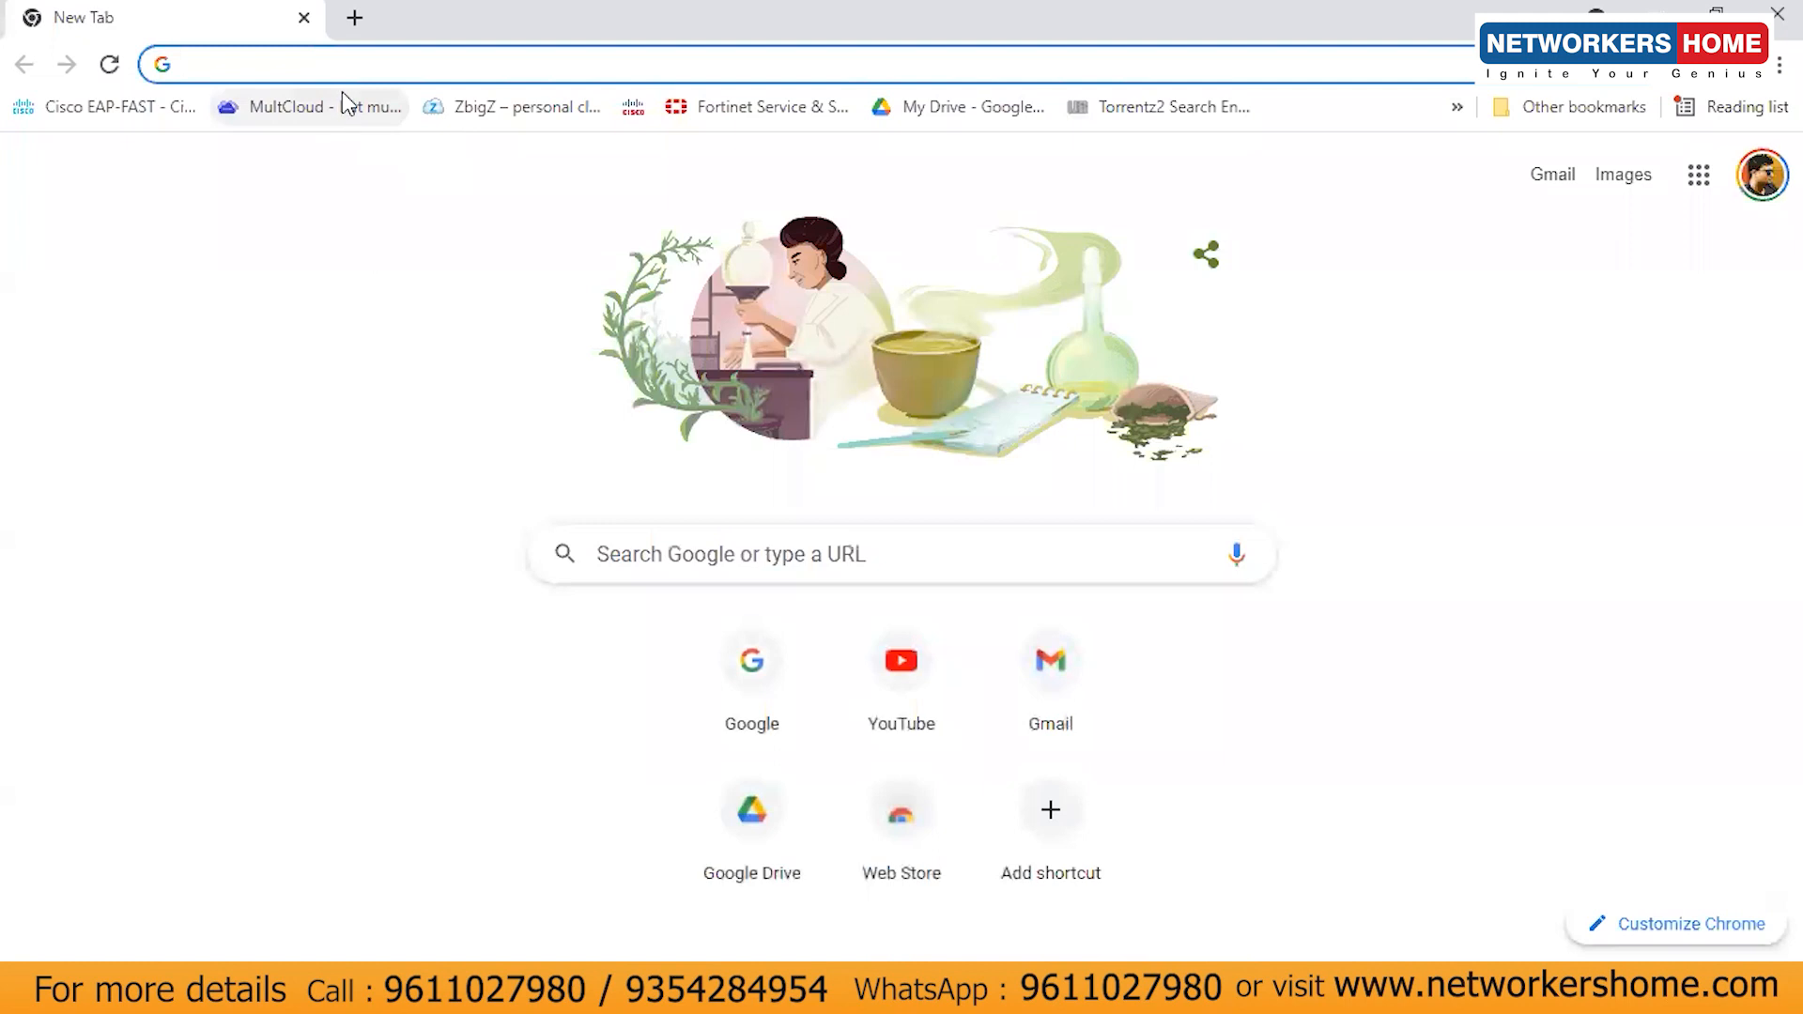
pyautogui.write('htt')
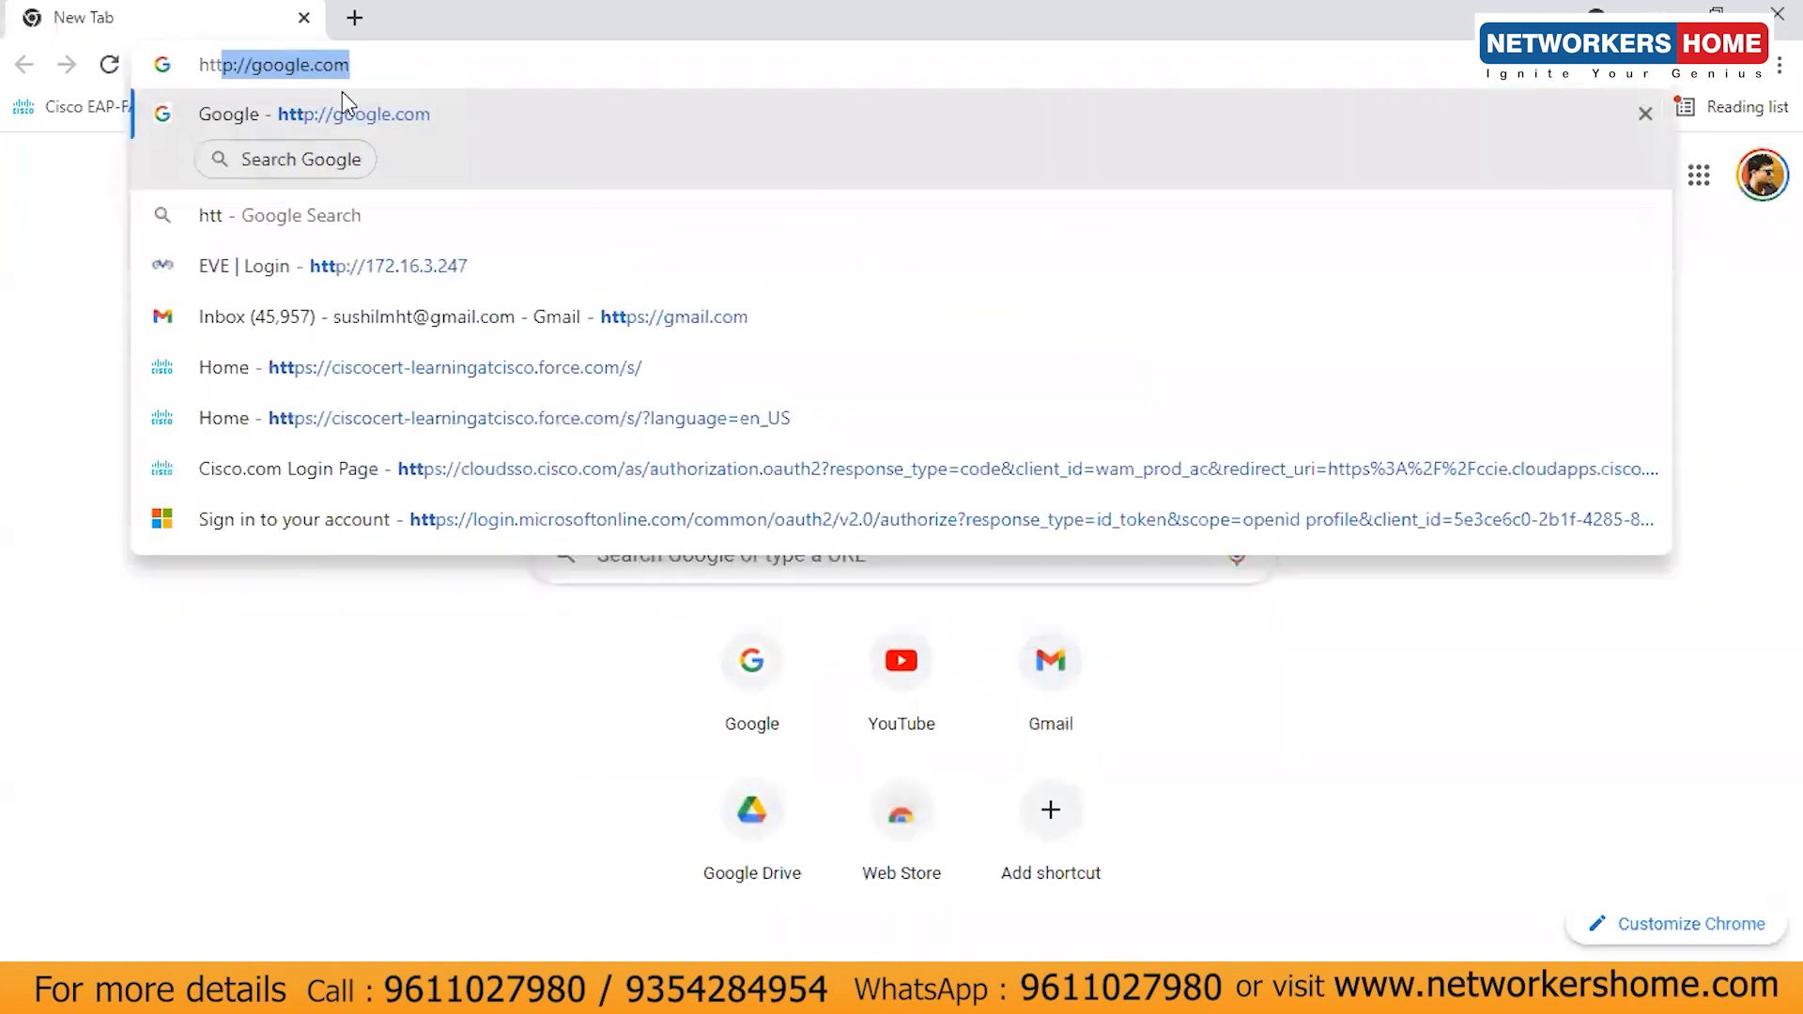
pyautogui.write('ps://')
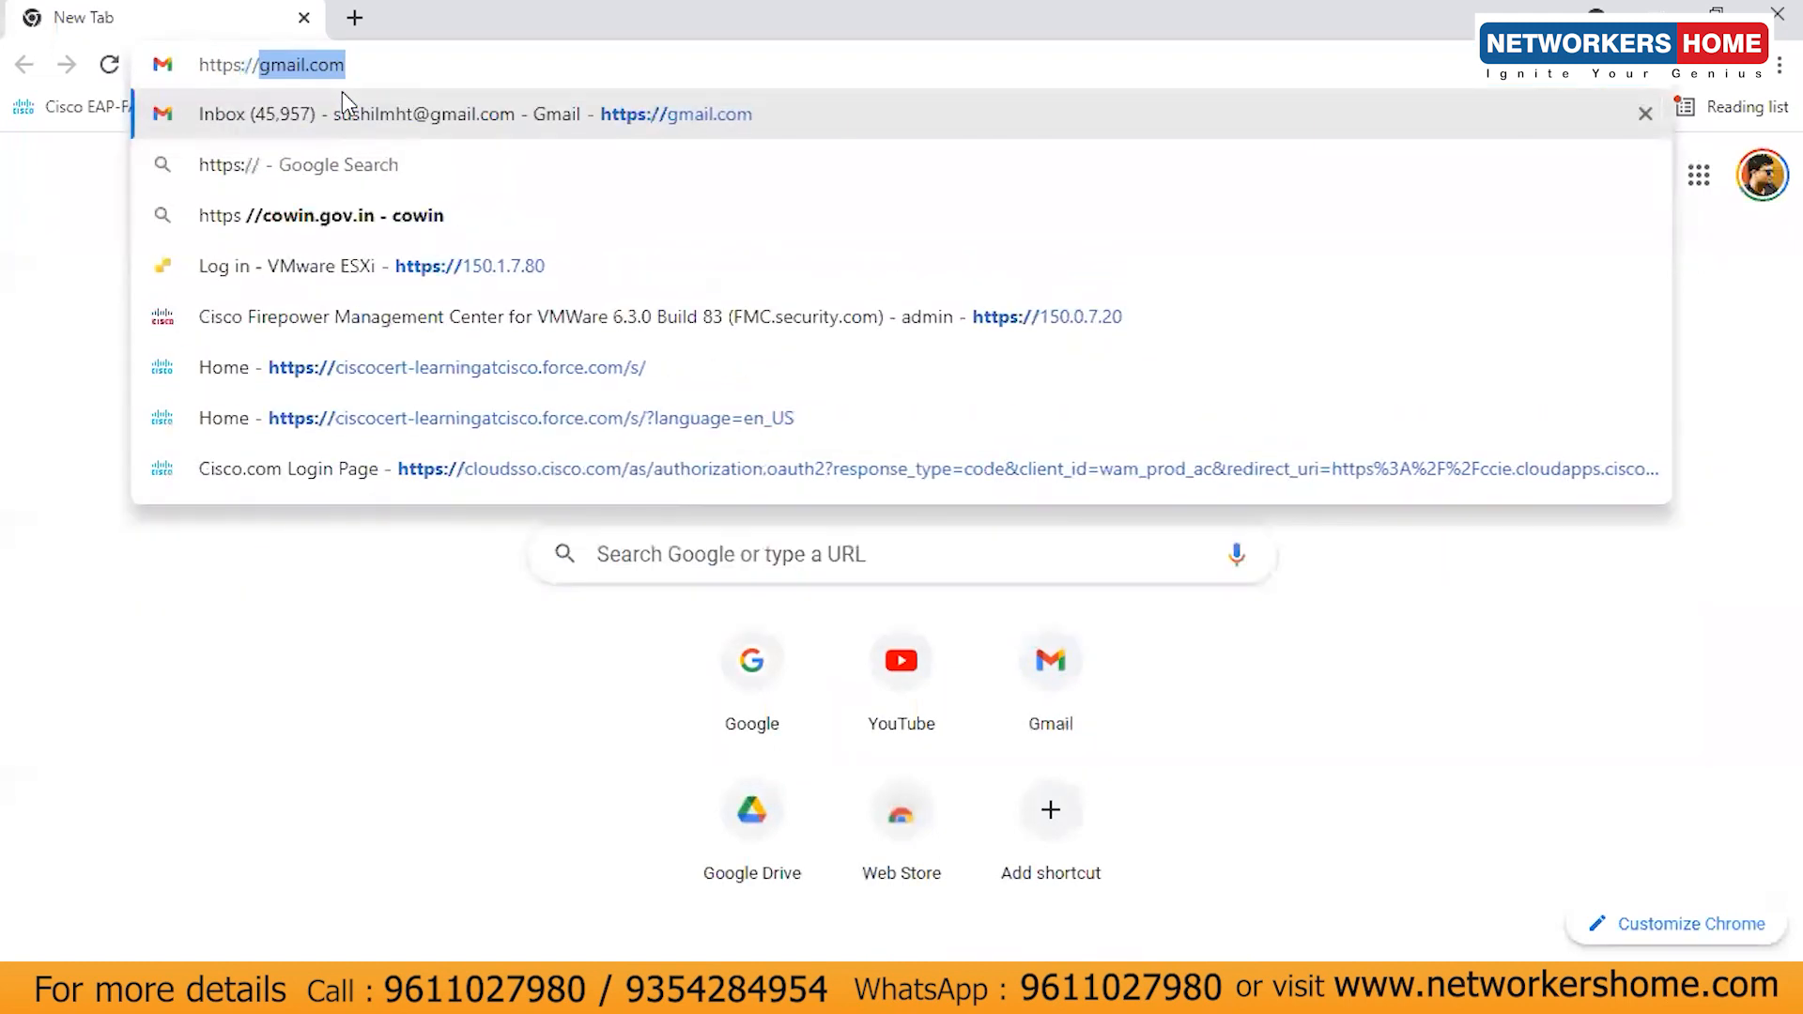
pyautogui.write('105.0.0.254')
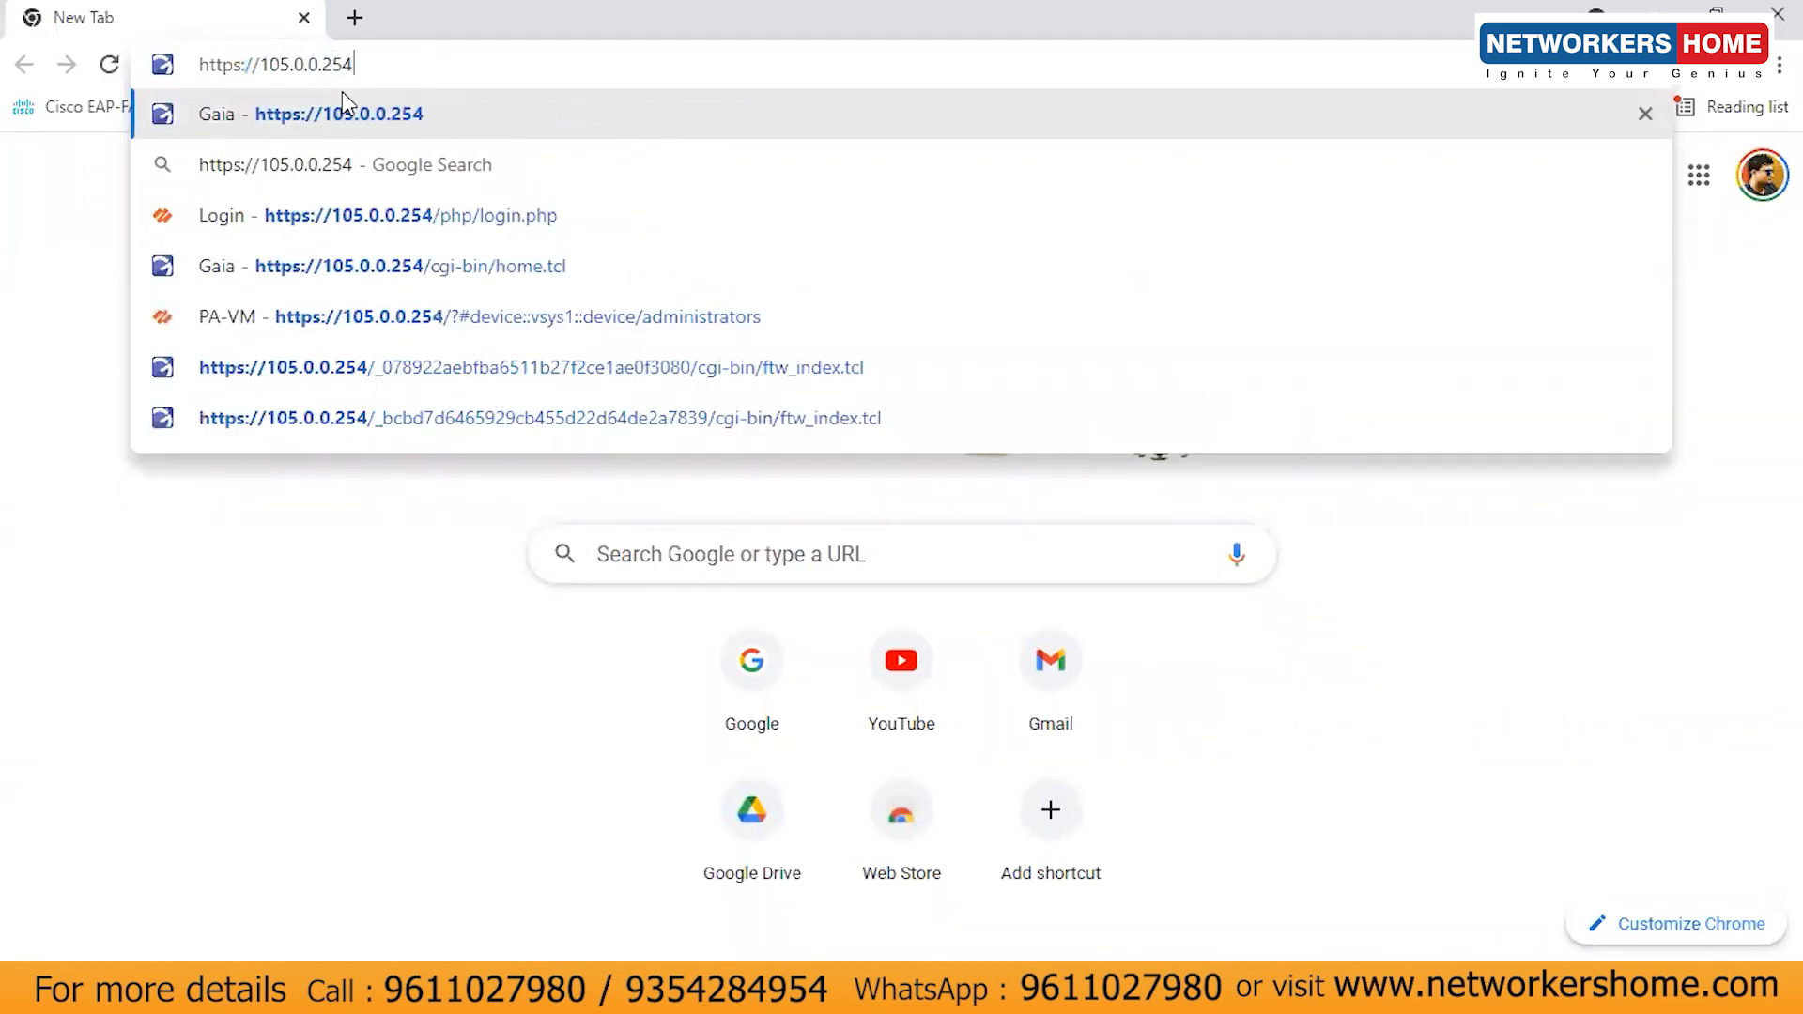
pyautogui.press('Return')
pyautogui.click(573, 751)
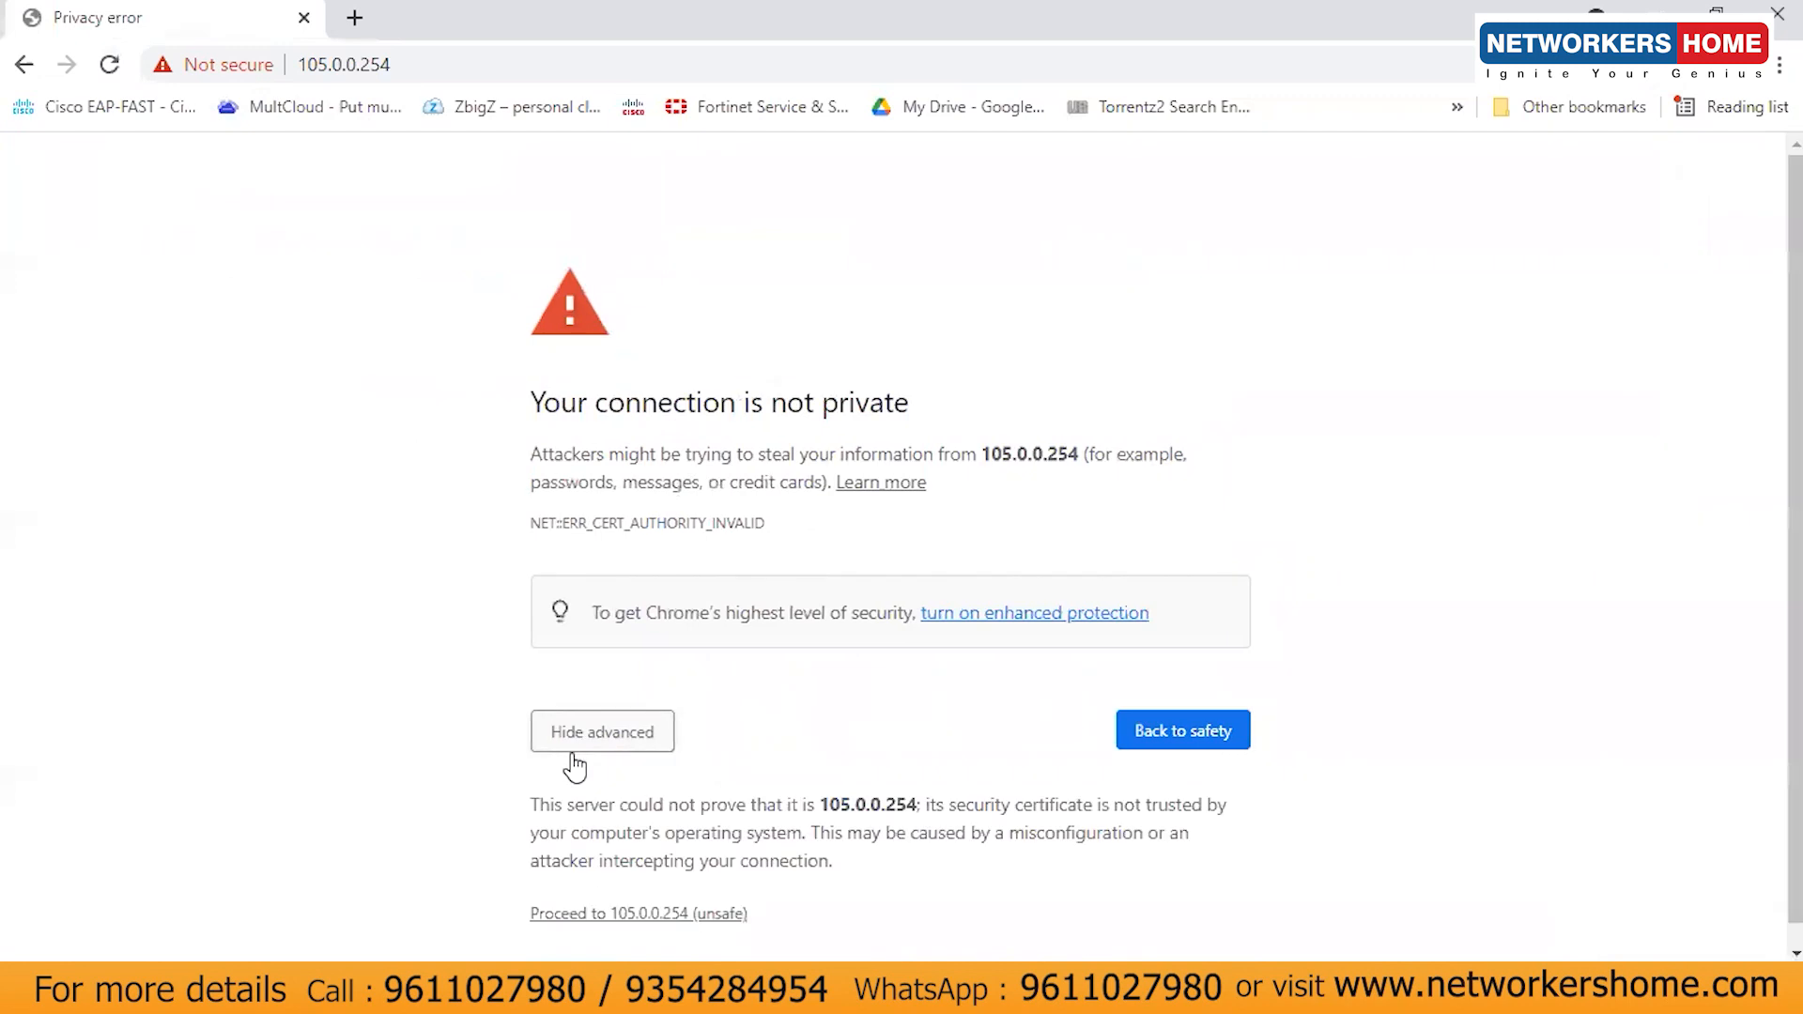
pyautogui.click(601, 915)
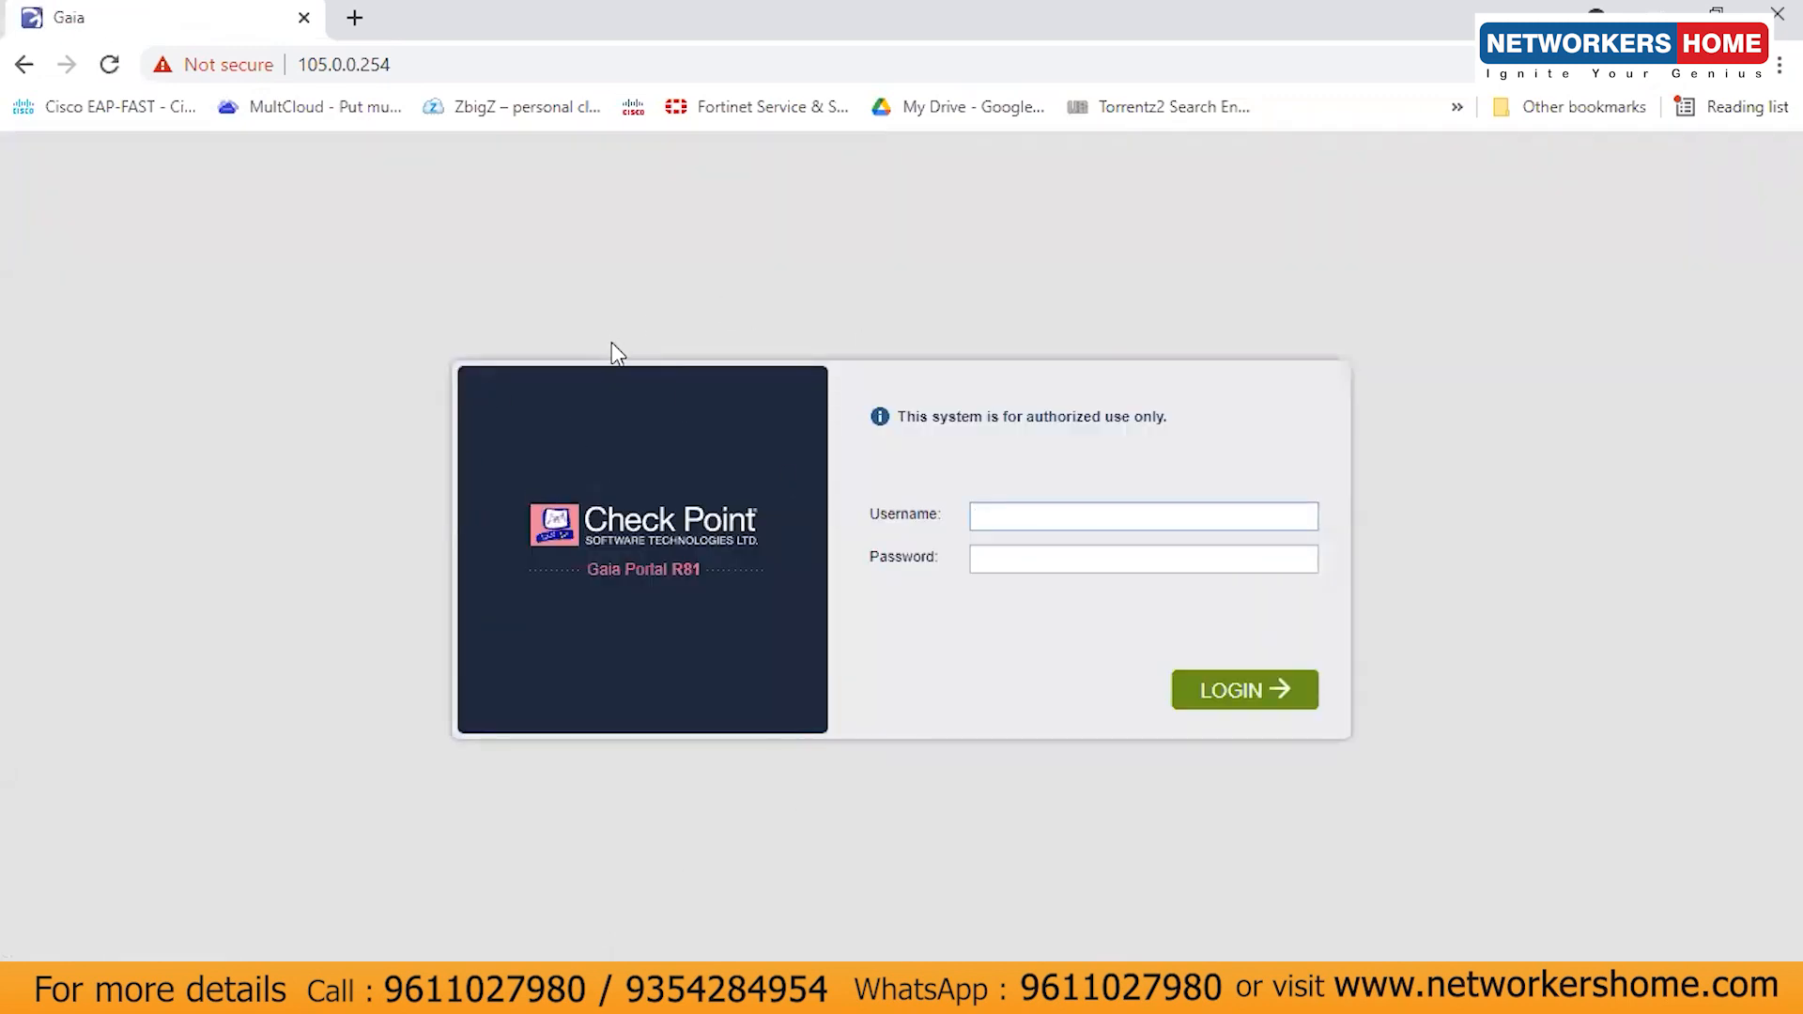
pyautogui.click(588, 570)
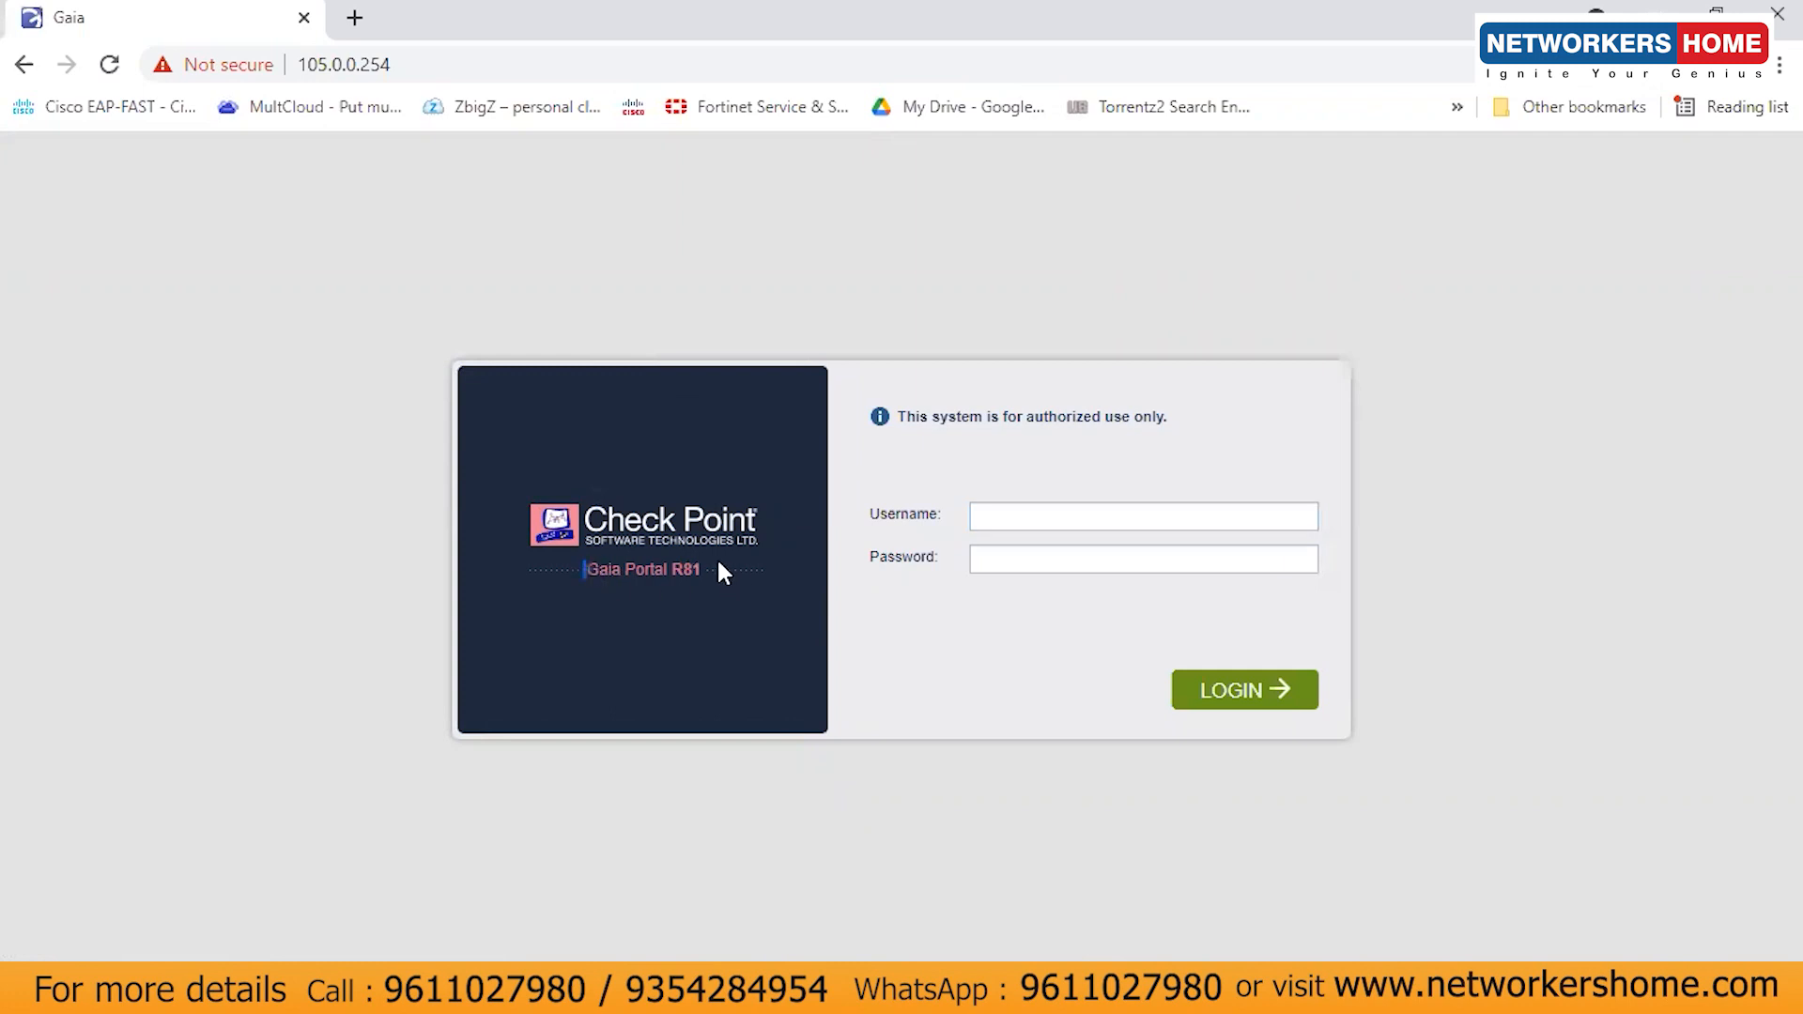
# - Sign in to the Gaia Portal as admin with the account password
pyautogui.click(1068, 507)
pyautogui.write('admin')
pyautogui.press('Tab')
pyautogui.click(1211, 685)
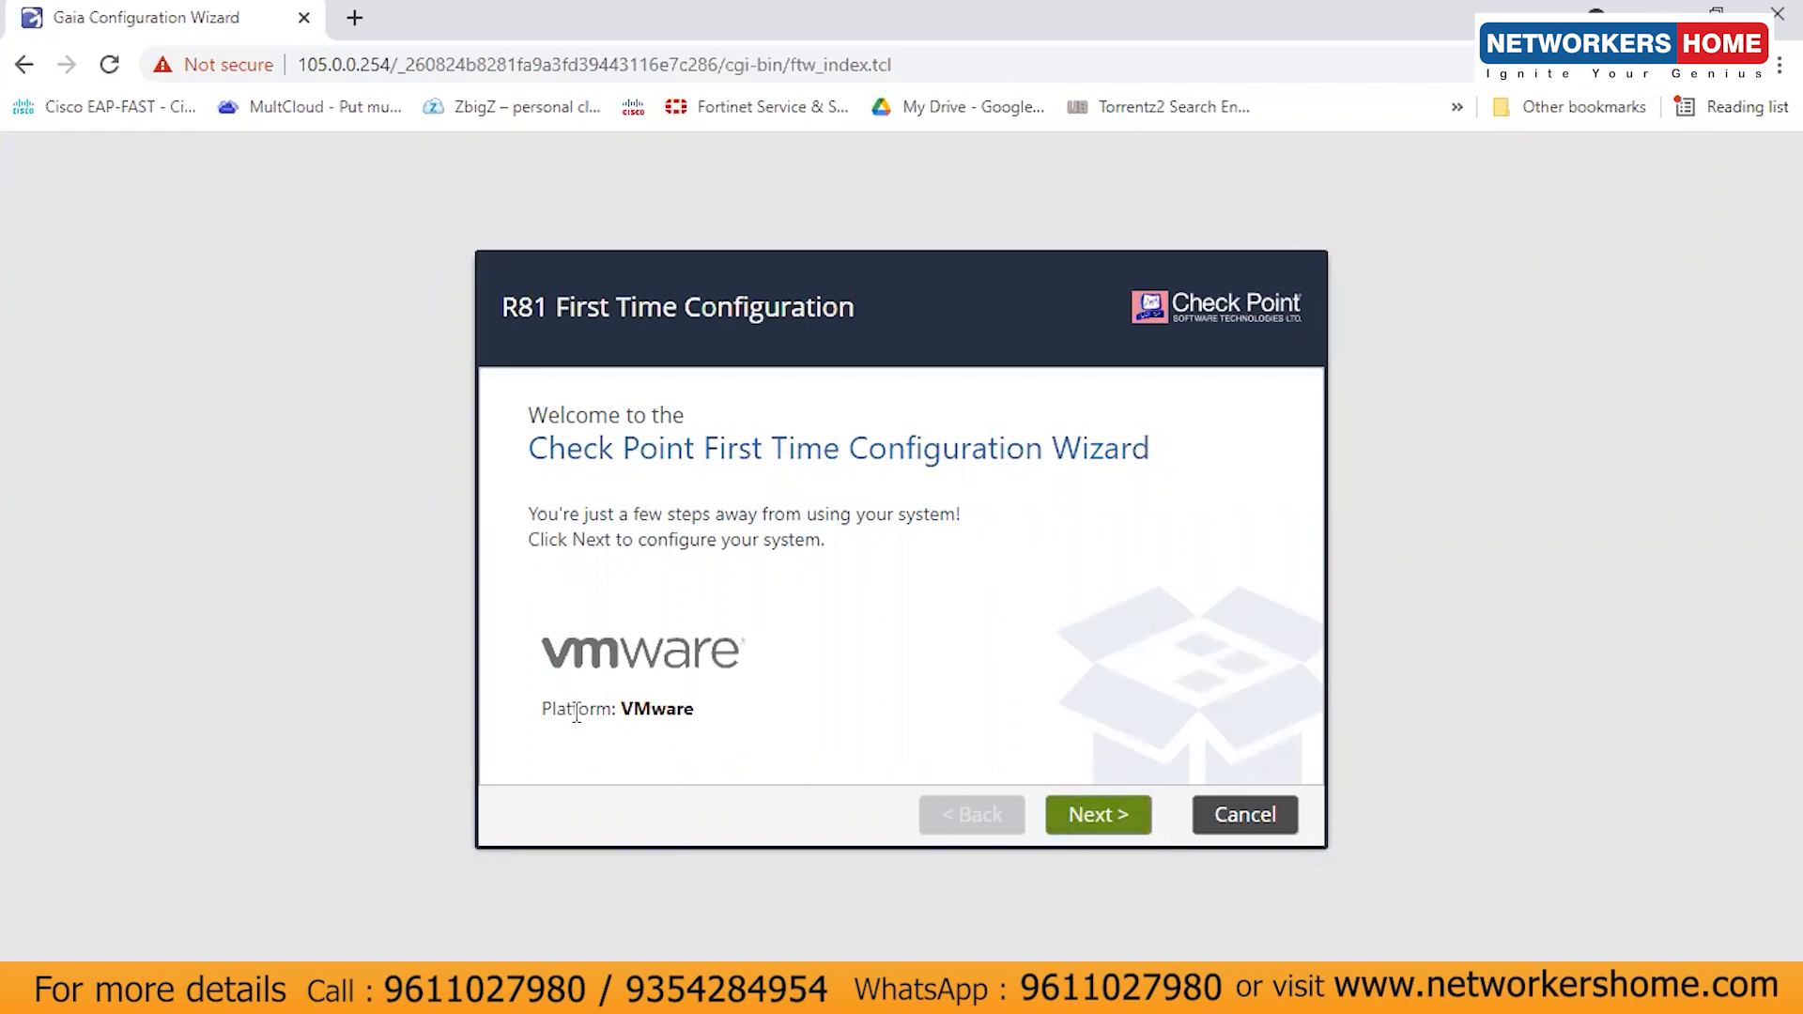
# - Move past the welcome page and choose Continue with R81 configuration
pyautogui.moveTo(576, 706); pyautogui.dragTo(725, 700)
pyautogui.click(787, 754)
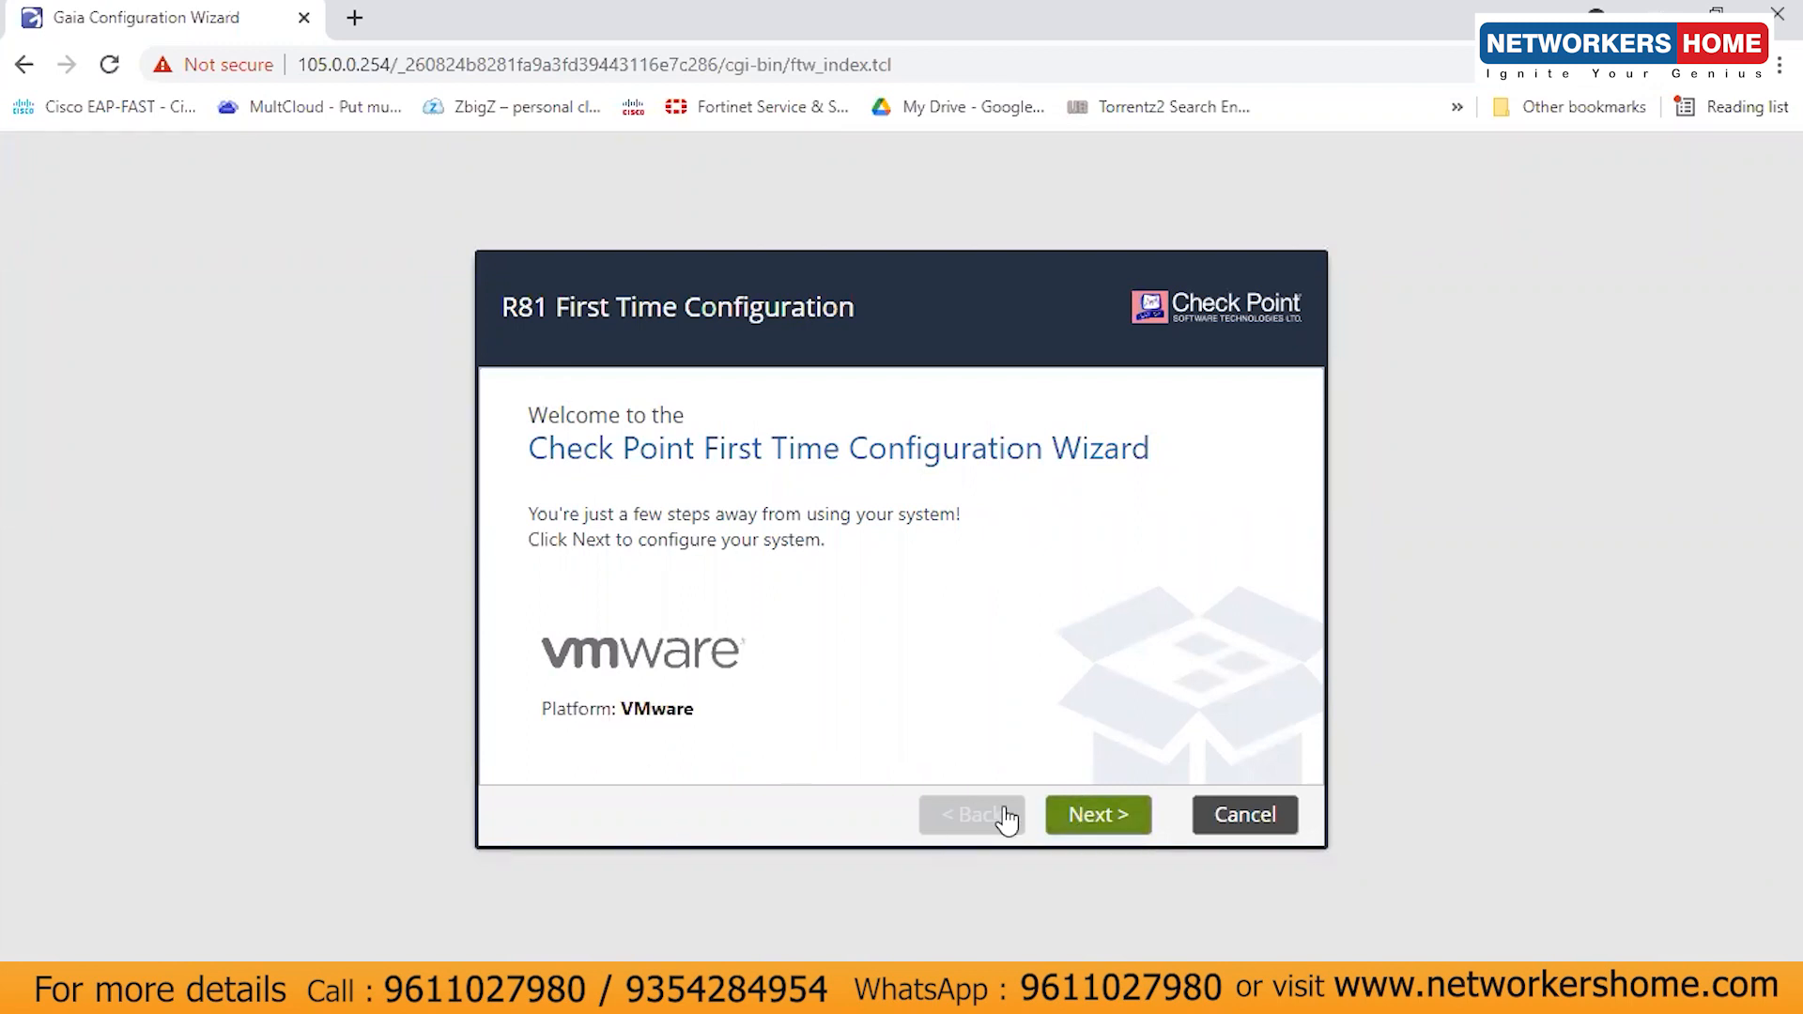
pyautogui.click(1087, 827)
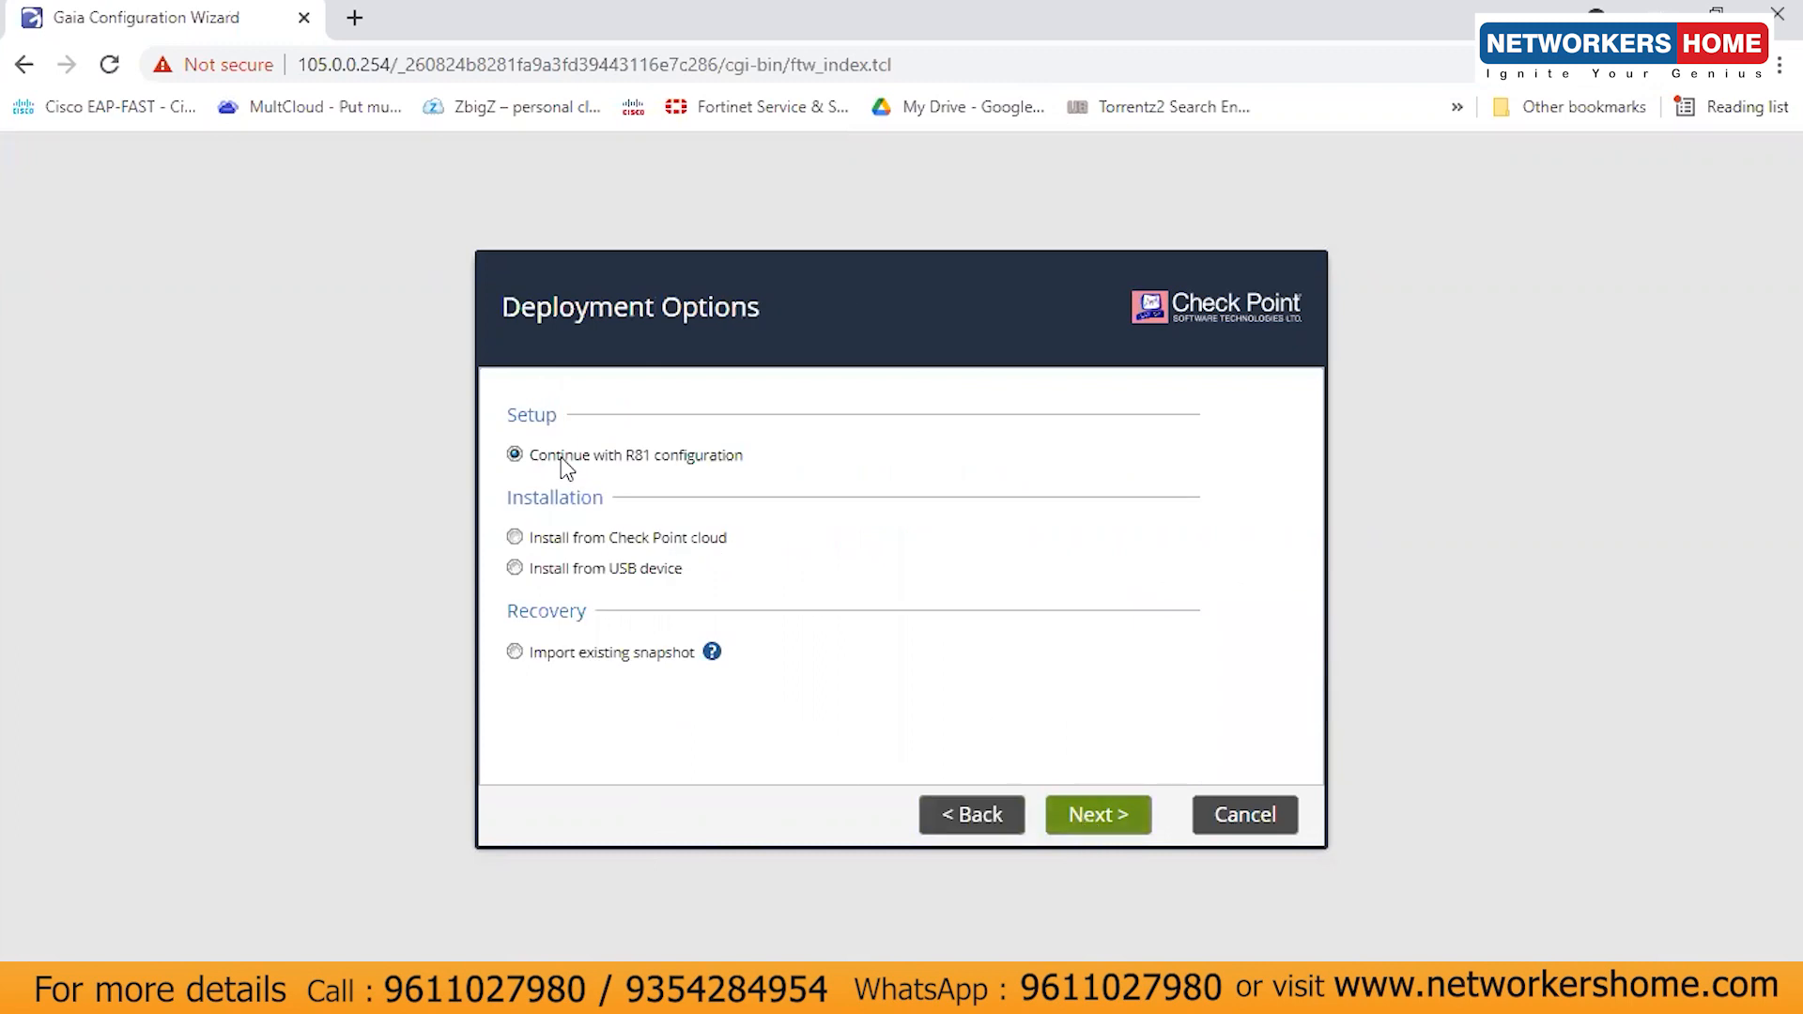
pyautogui.moveTo(609, 460); pyautogui.dragTo(740, 462)
pyautogui.click(1099, 817)
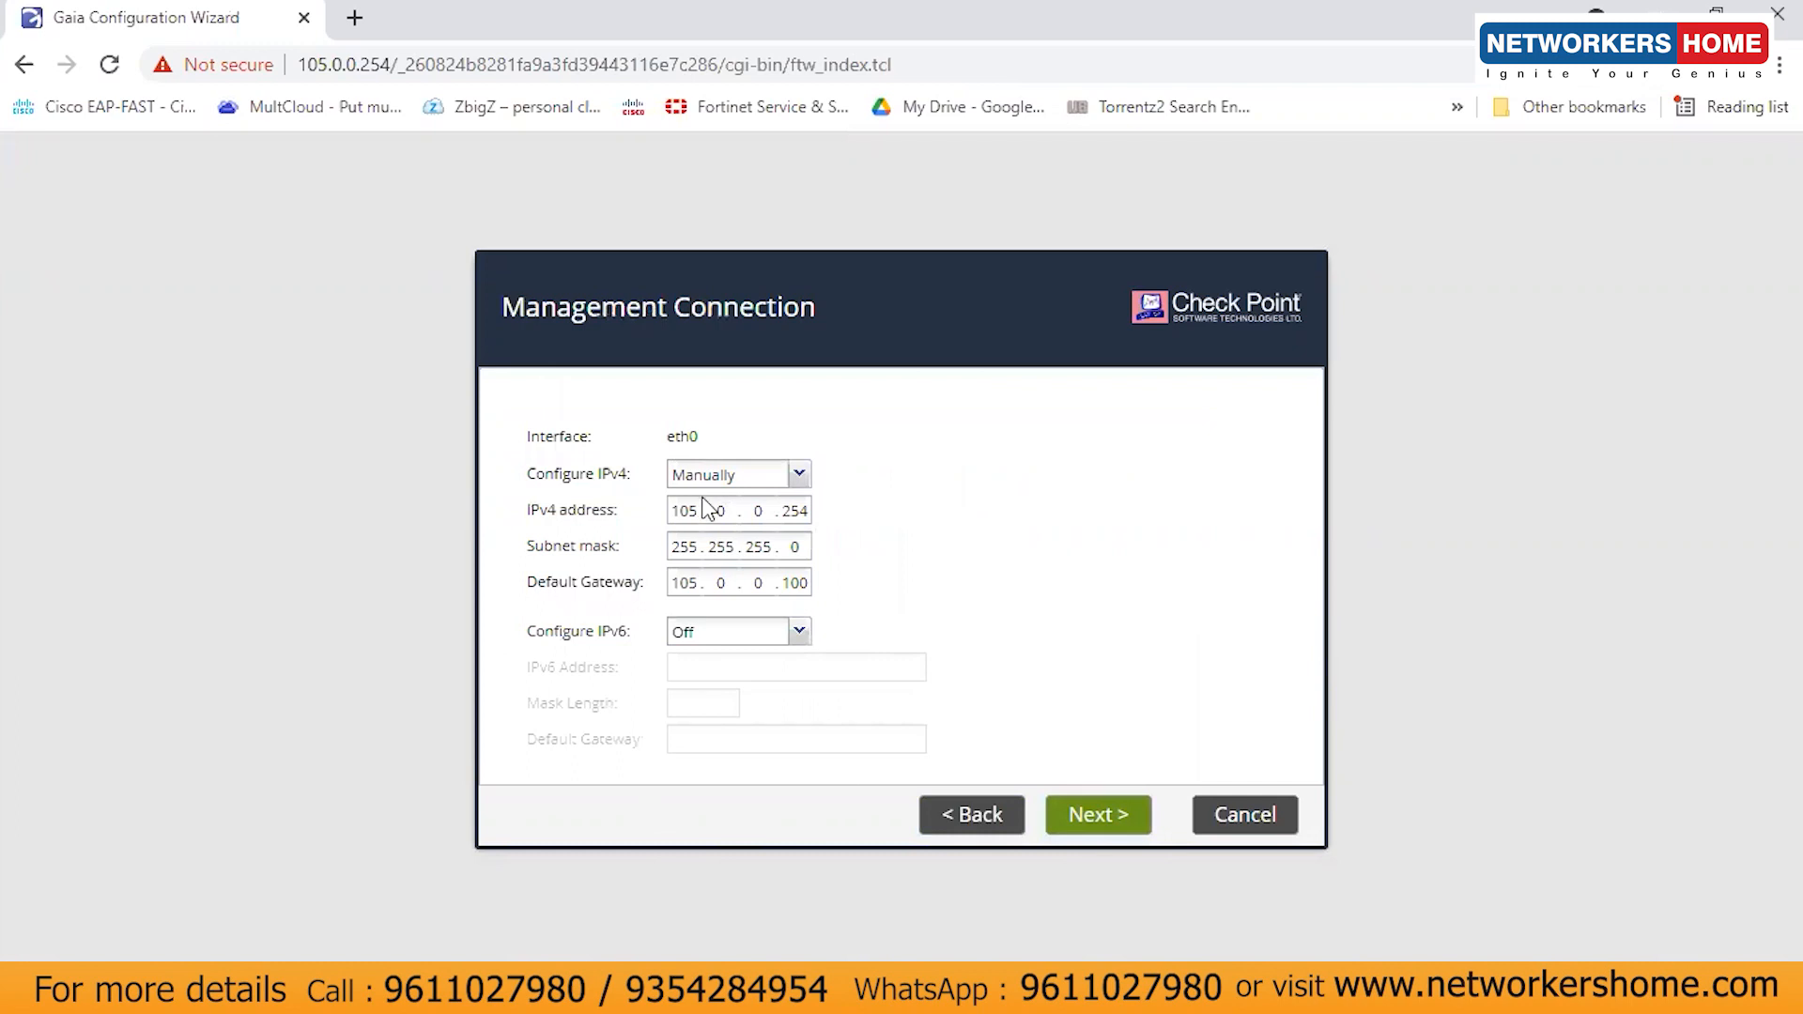
# - Keep the management connection's IPv4 configuration set to Manually and accept it
pyautogui.moveTo(824, 515); pyautogui.dragTo(821, 519)
pyautogui.click(797, 548)
pyautogui.click(798, 474)
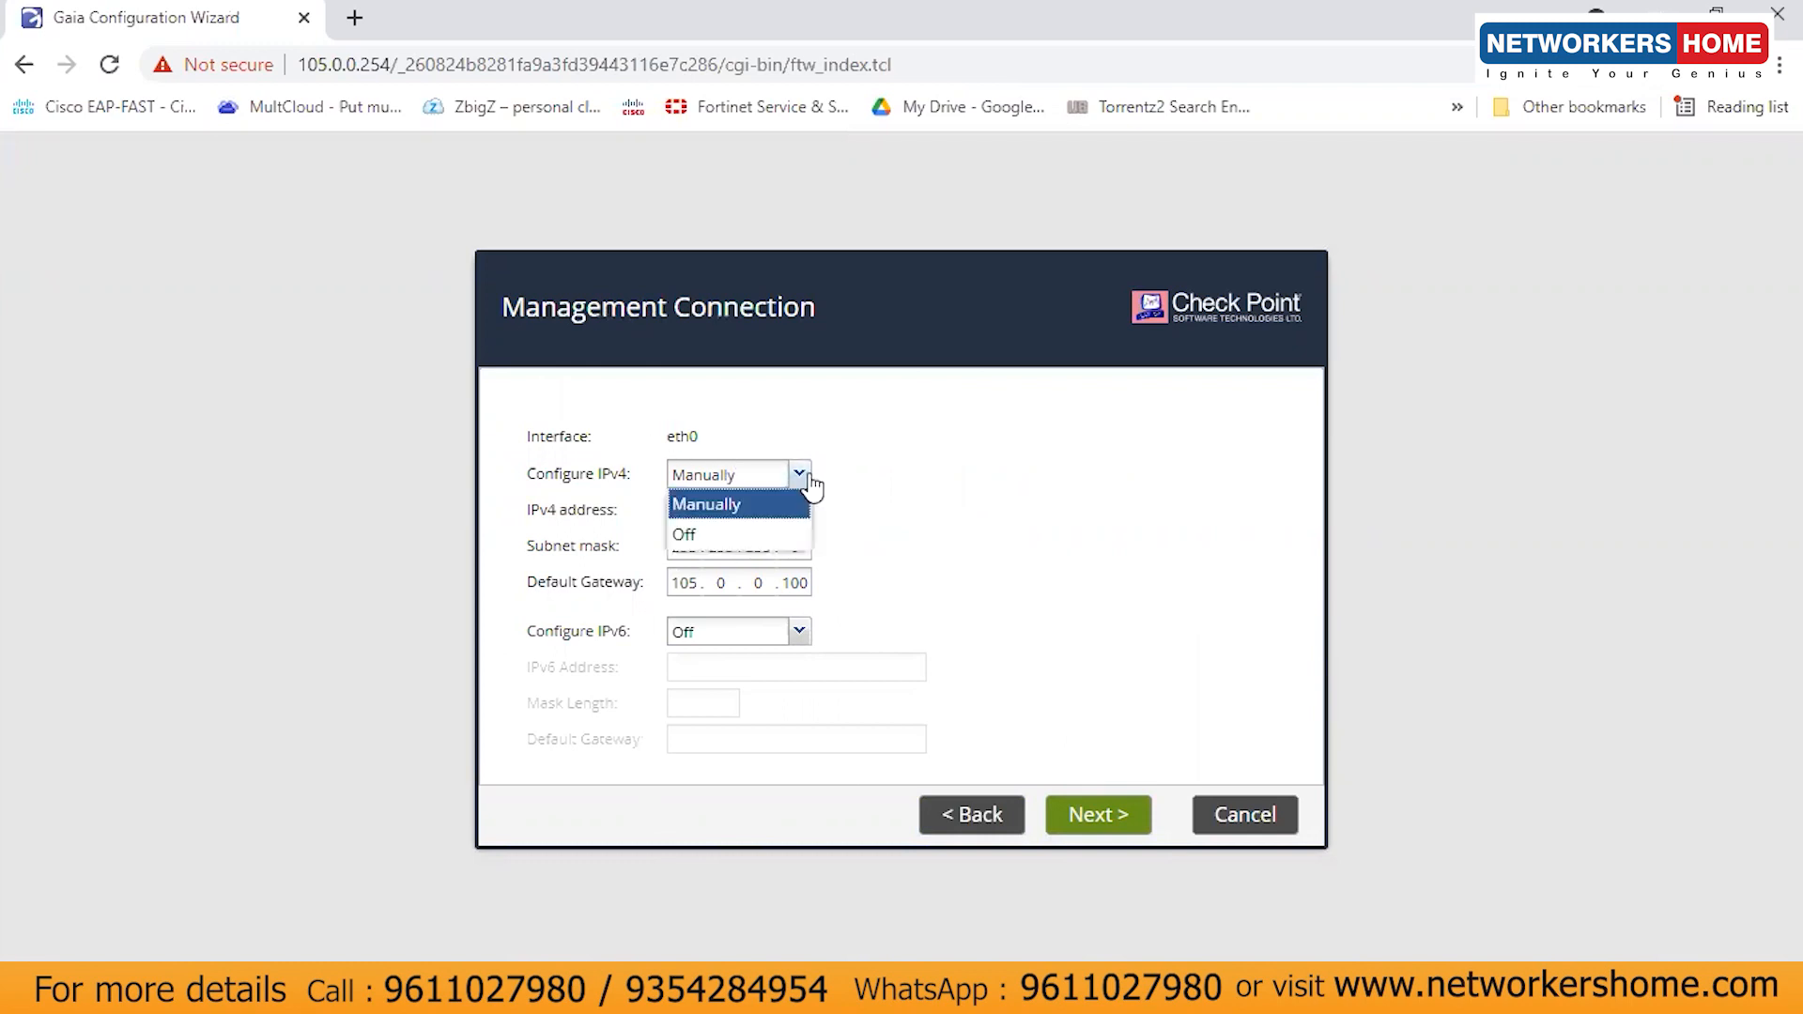
pyautogui.click(941, 501)
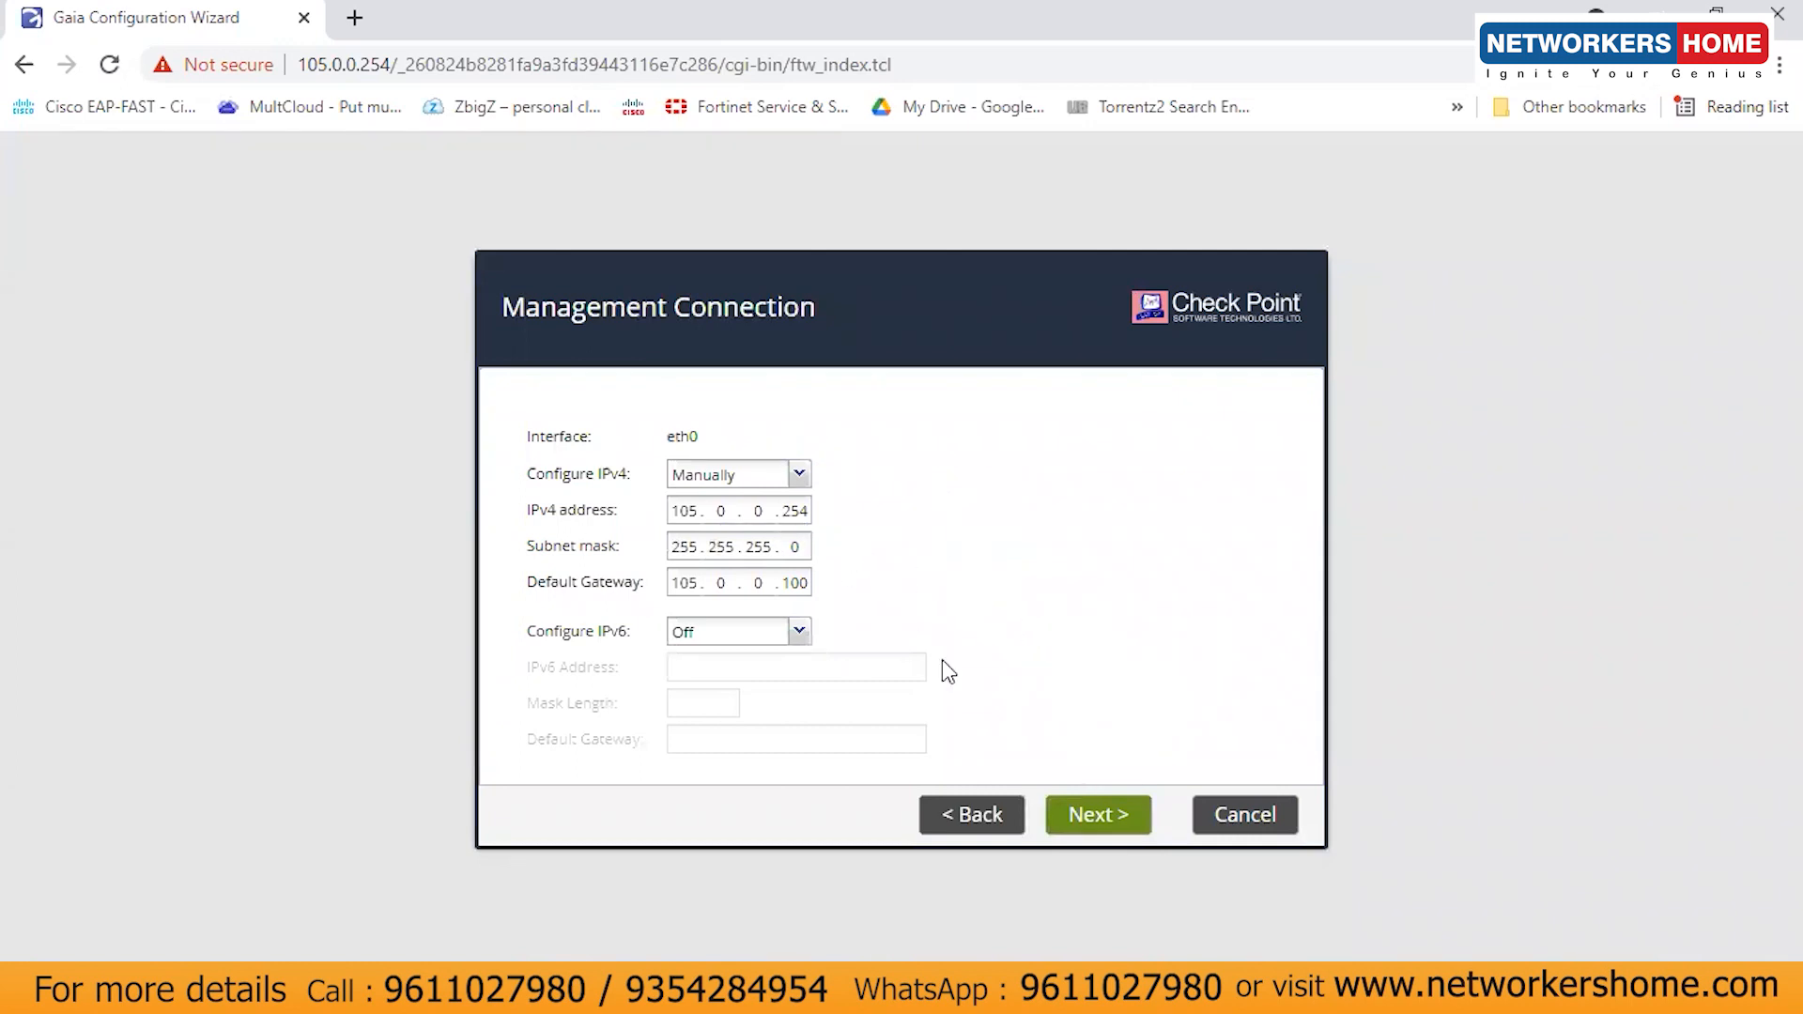
pyautogui.click(1106, 824)
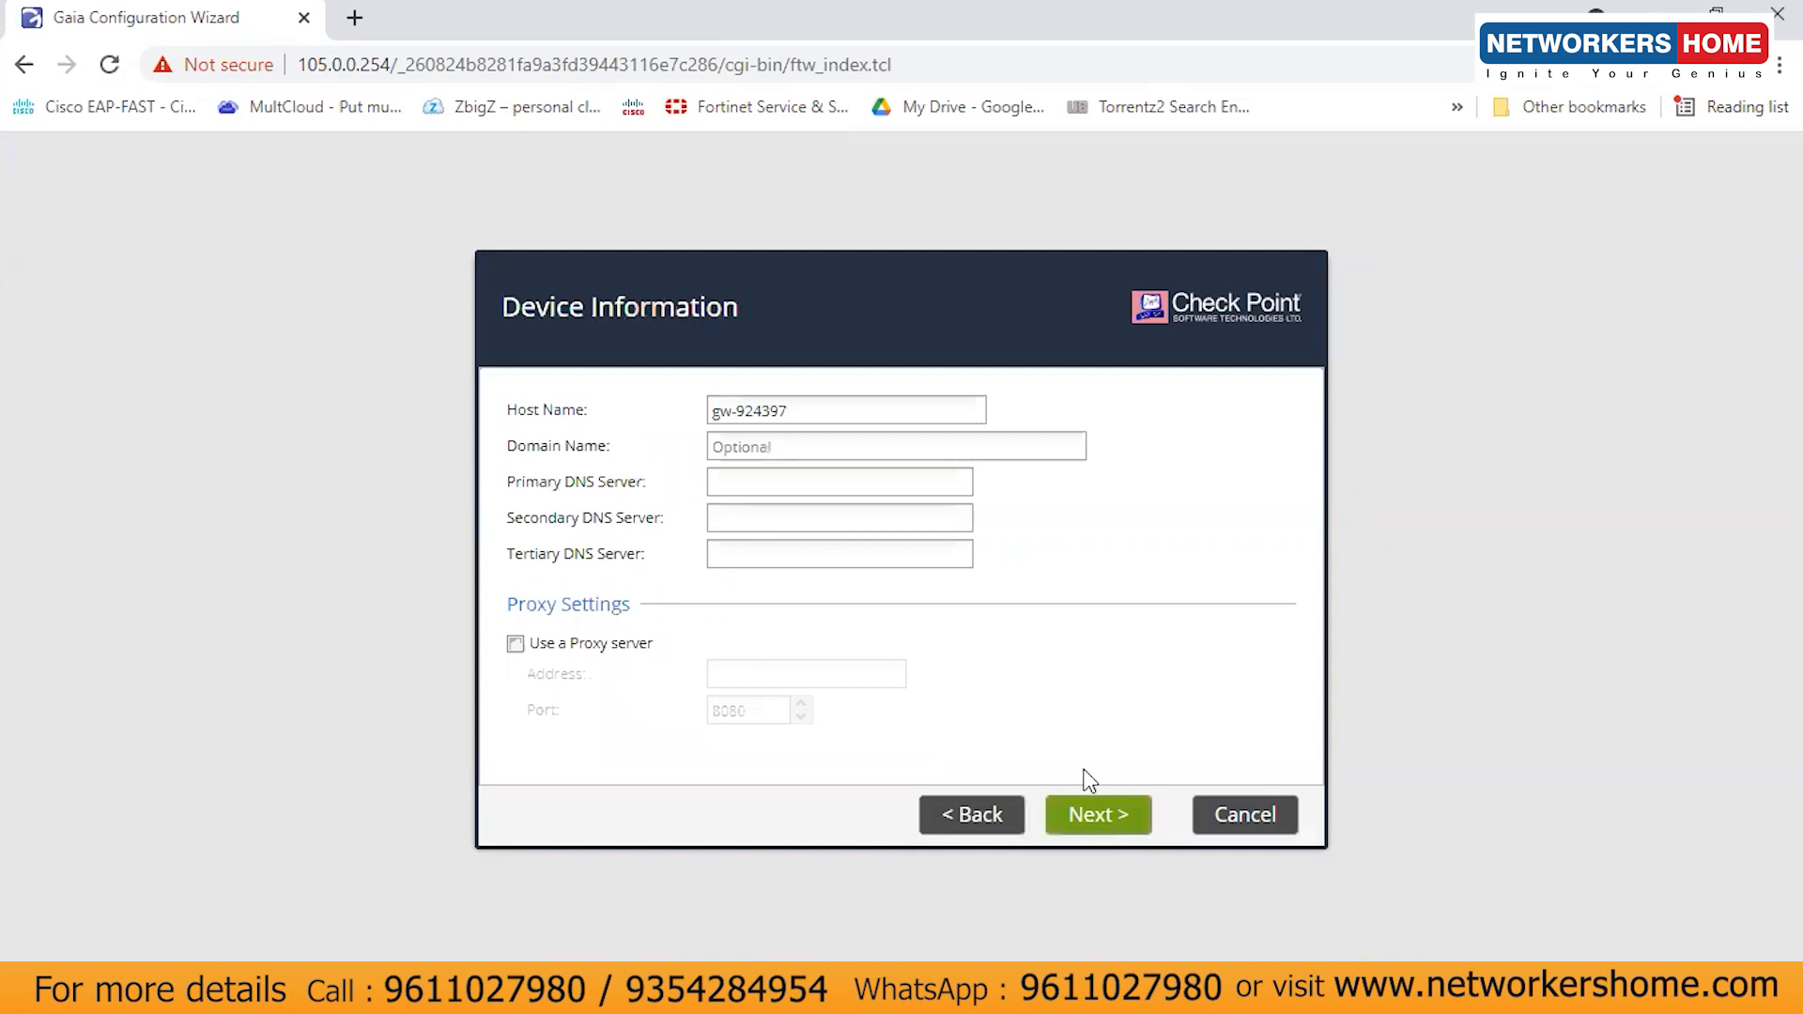
# - Change the host name from gw-924397 to CP and keep the date and time settings
pyautogui.click(813, 418)
pyautogui.moveTo(813, 418); pyautogui.dragTo(627, 429)
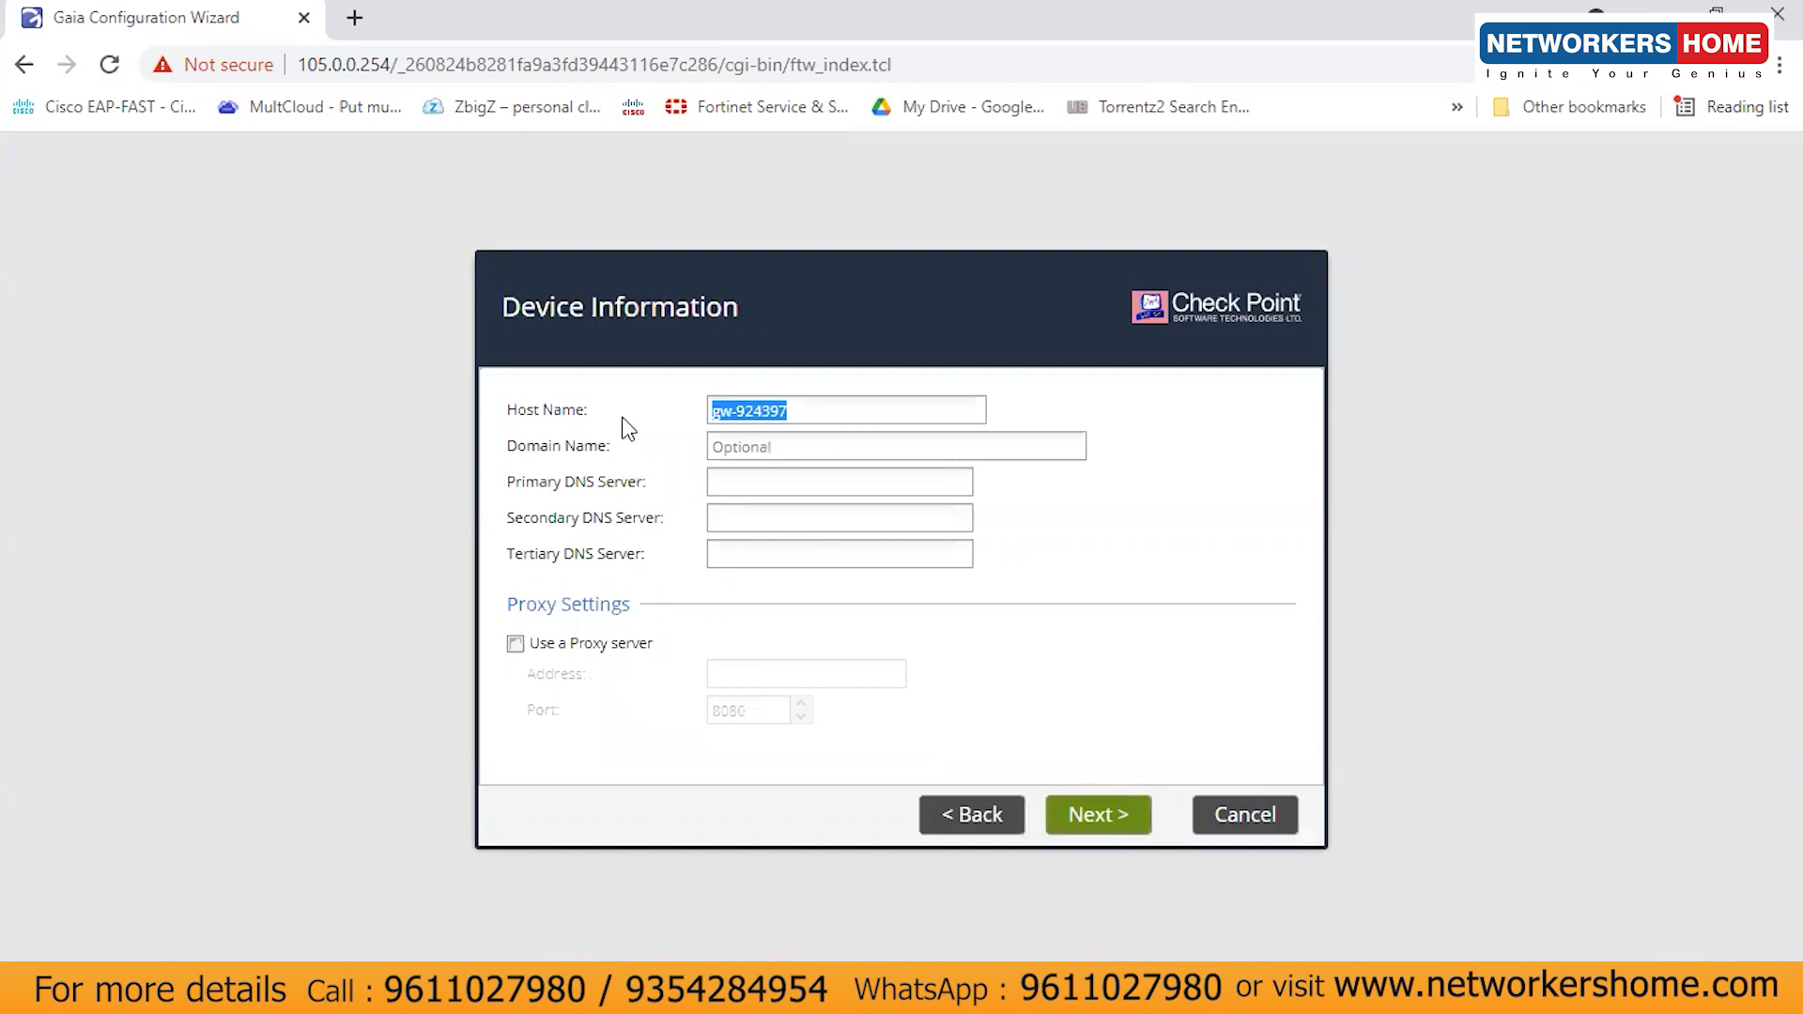
pyautogui.write('CP1')
pyautogui.click(1108, 819)
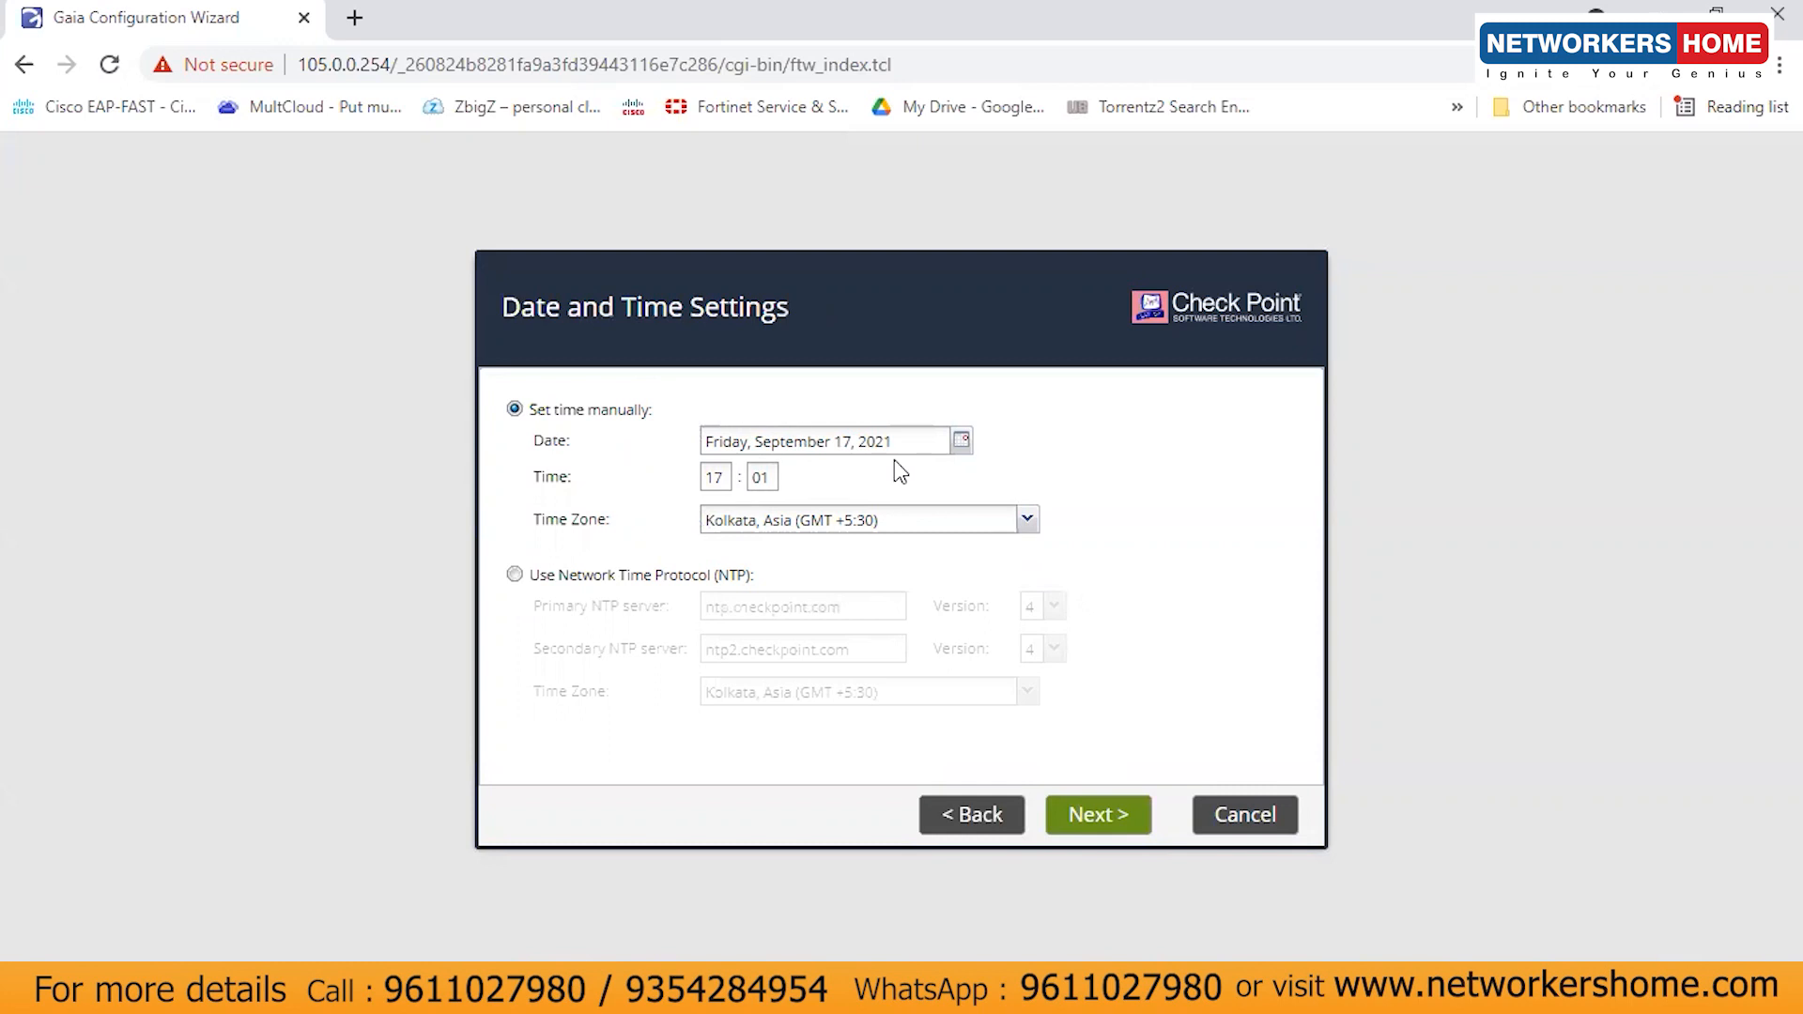
pyautogui.click(1099, 817)
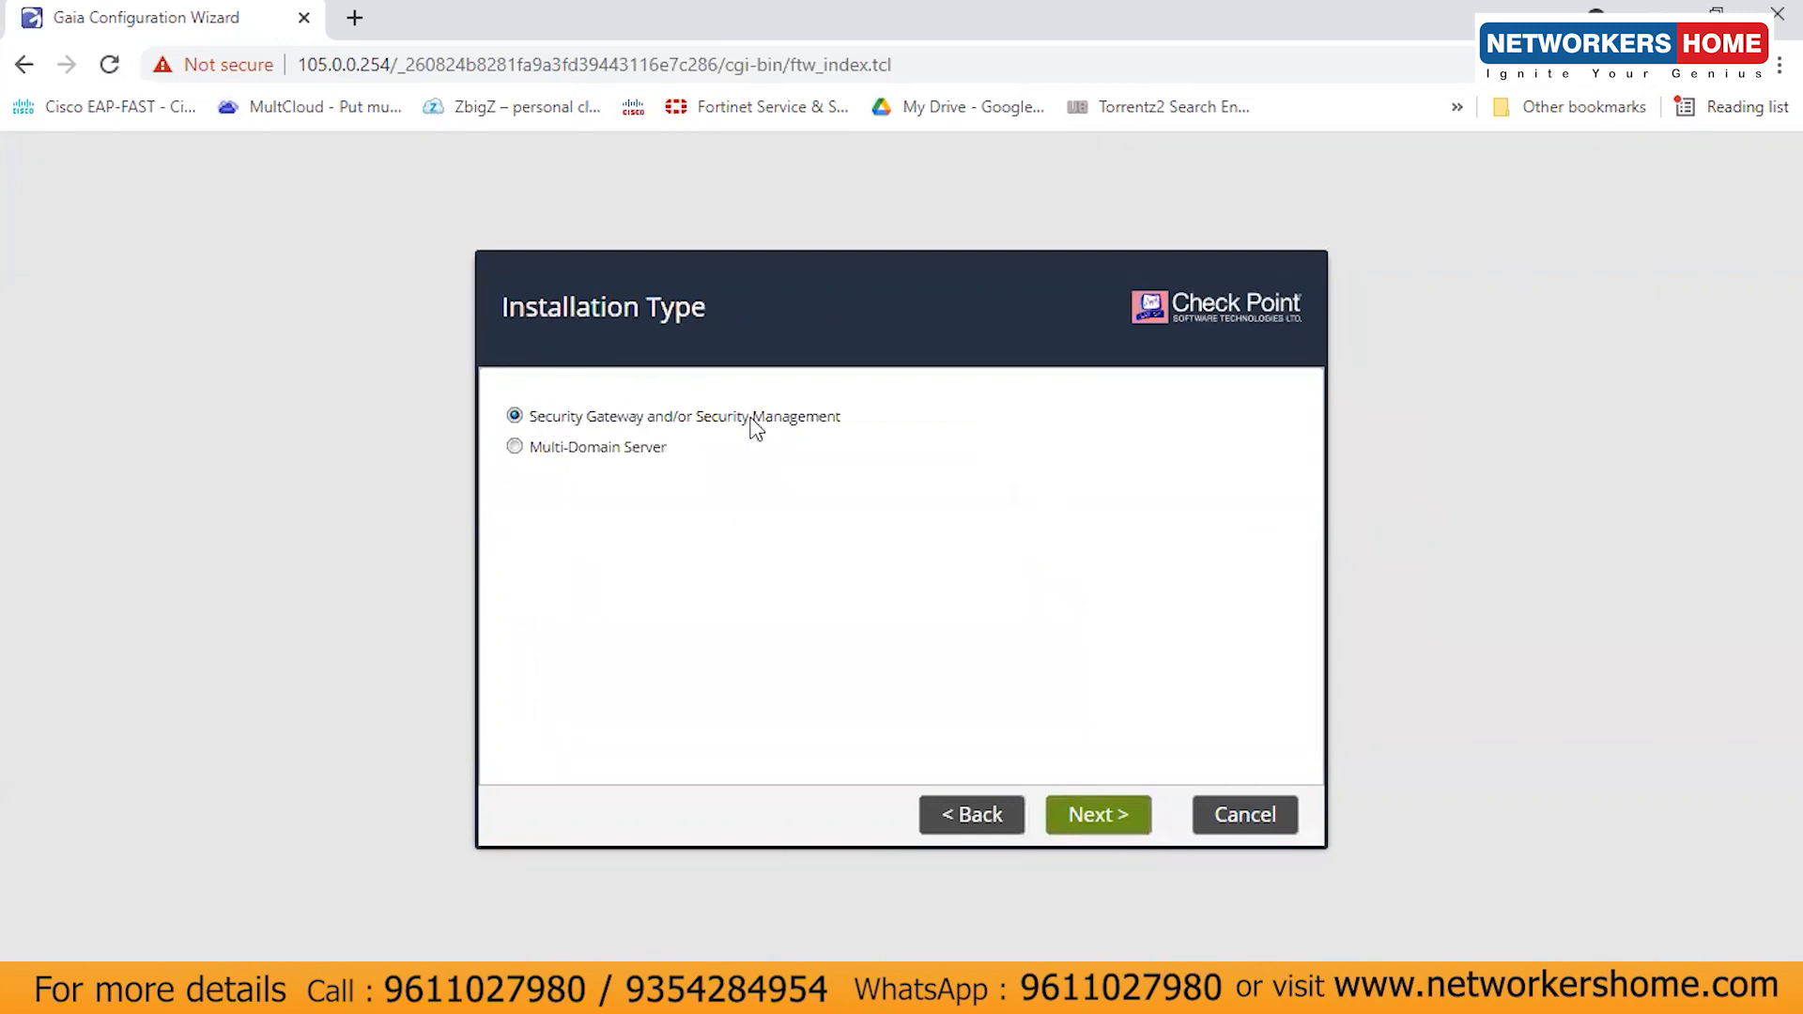
# - Keep the gateway-and-management installation type with both Security Gateway and Security Management products
pyautogui.click(1098, 820)
pyautogui.moveTo(509, 406); pyautogui.dragTo(605, 418)
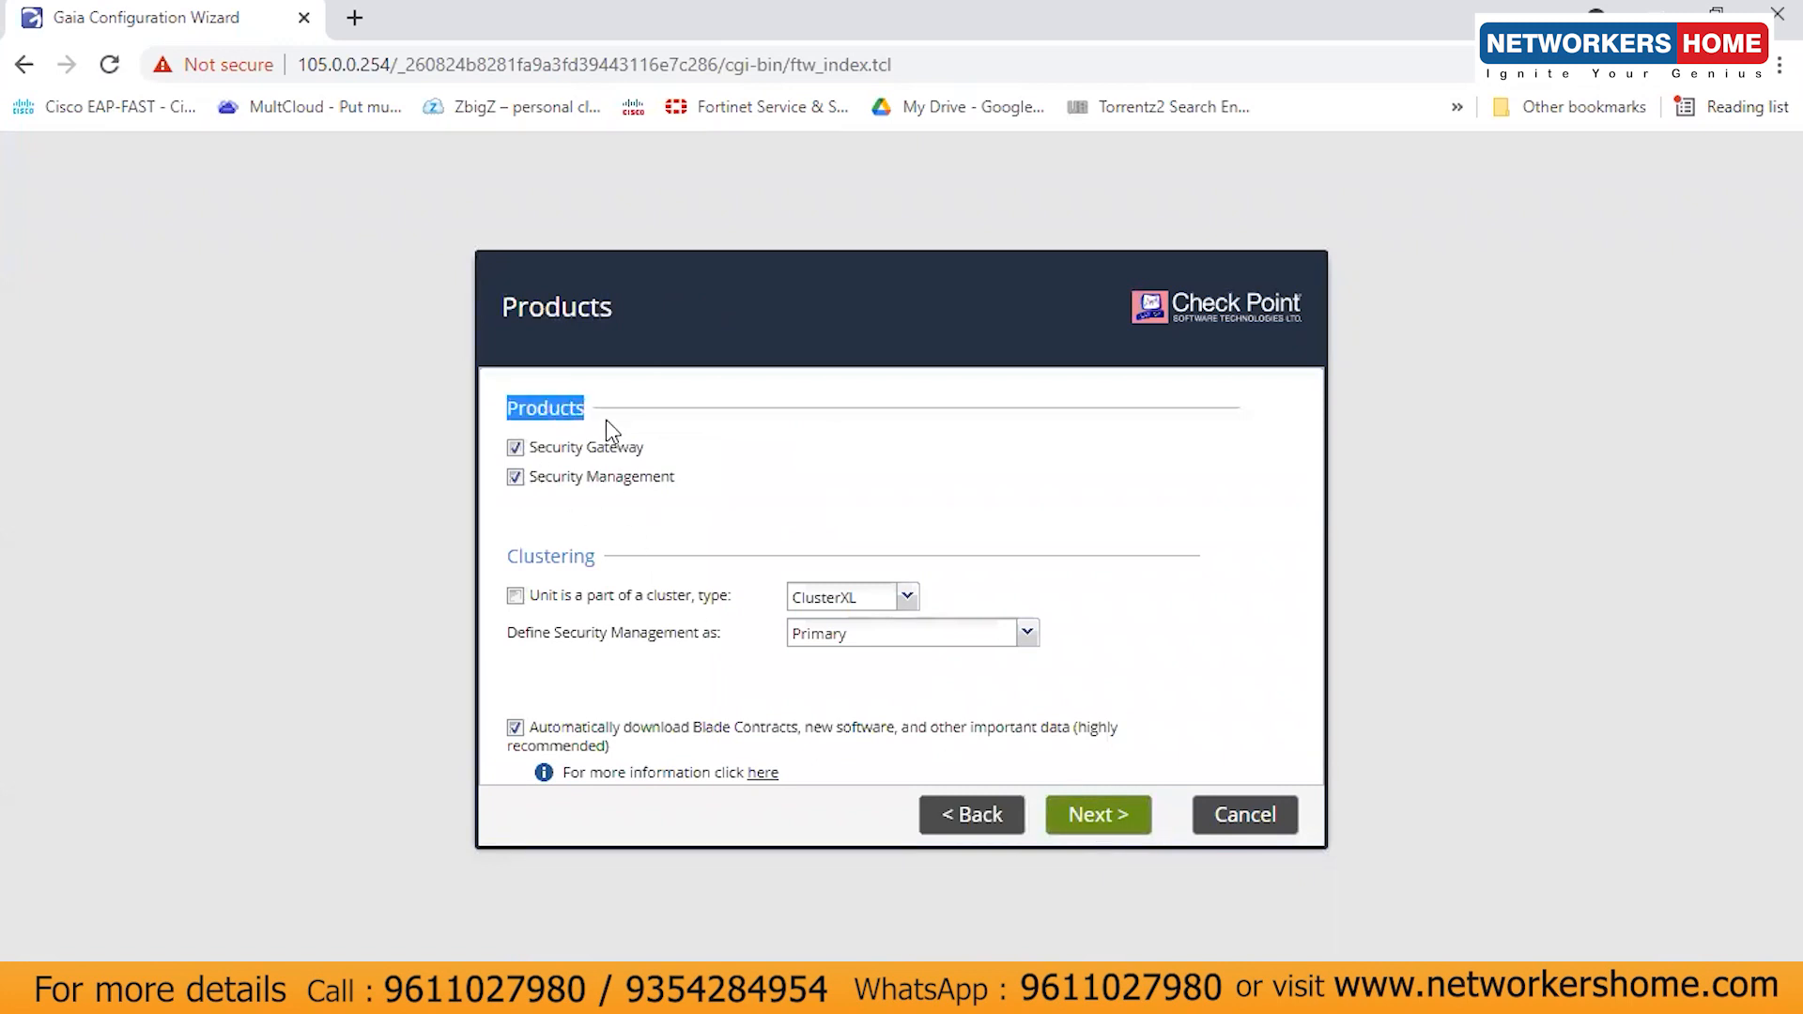
pyautogui.click(723, 513)
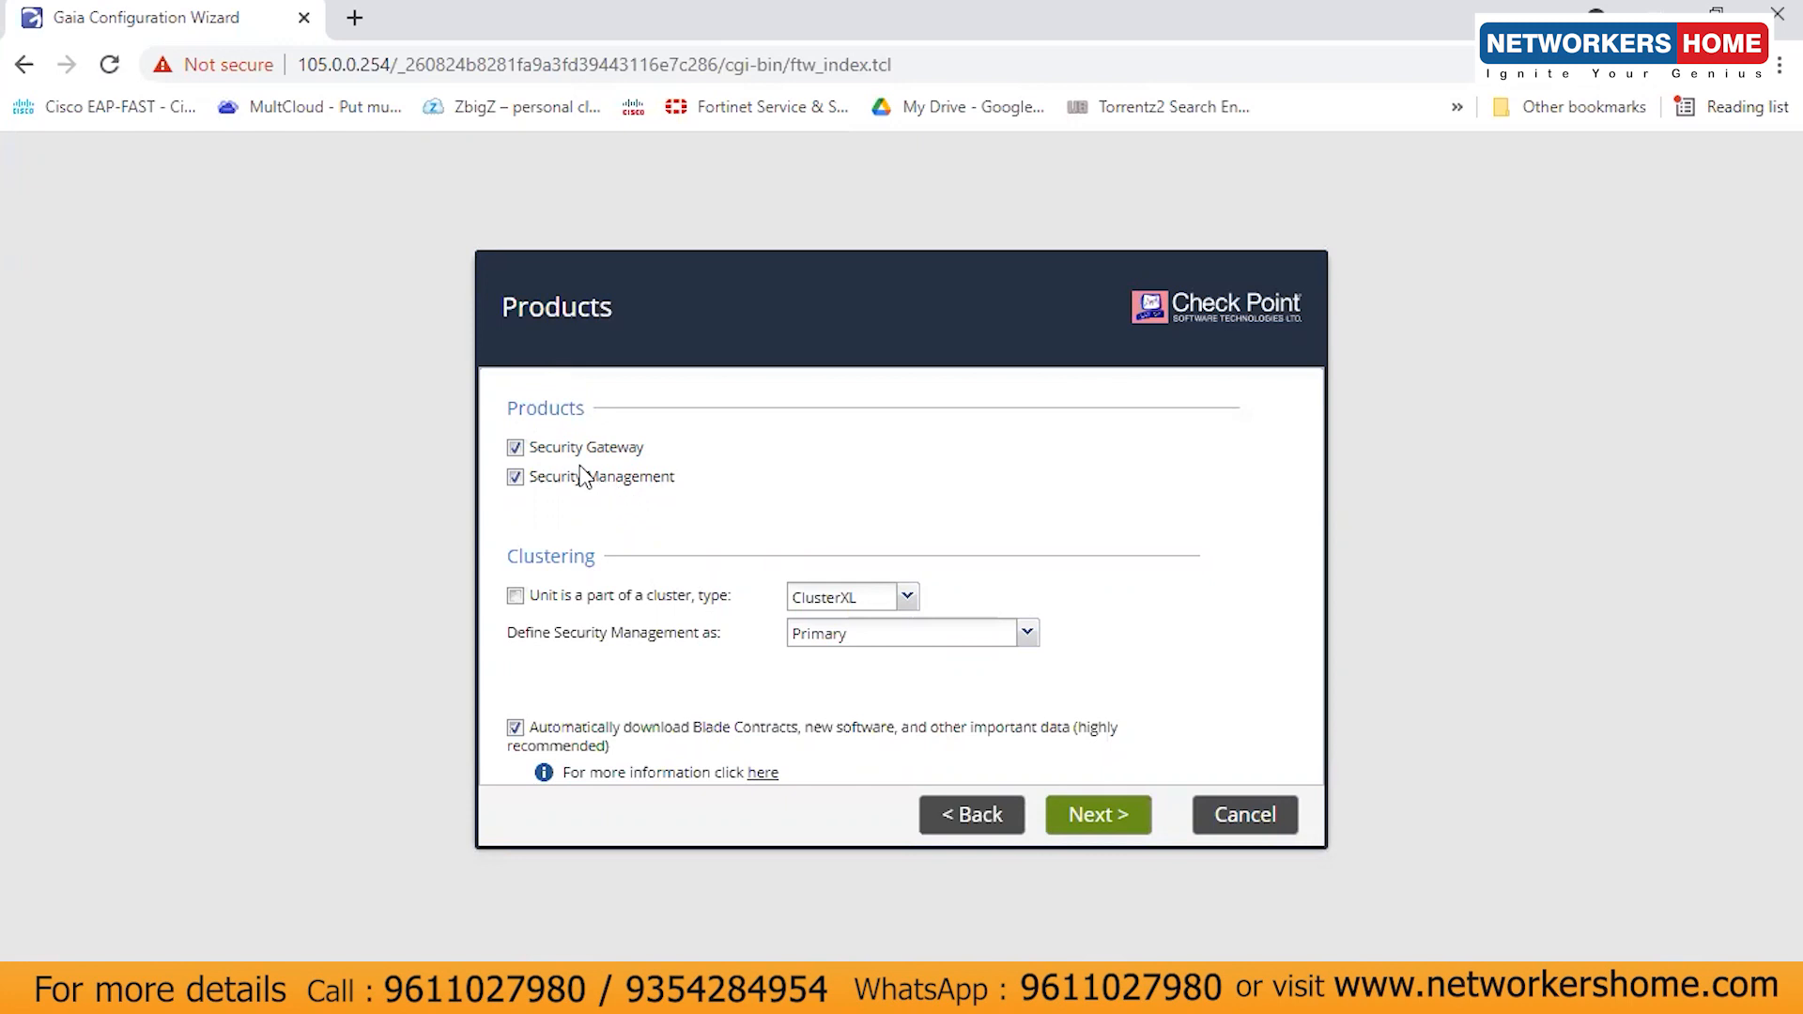
pyautogui.moveTo(545, 448); pyautogui.dragTo(661, 457)
pyautogui.click(707, 520)
pyautogui.moveTo(535, 477); pyautogui.dragTo(655, 486)
pyautogui.click(663, 505)
pyautogui.click(1102, 821)
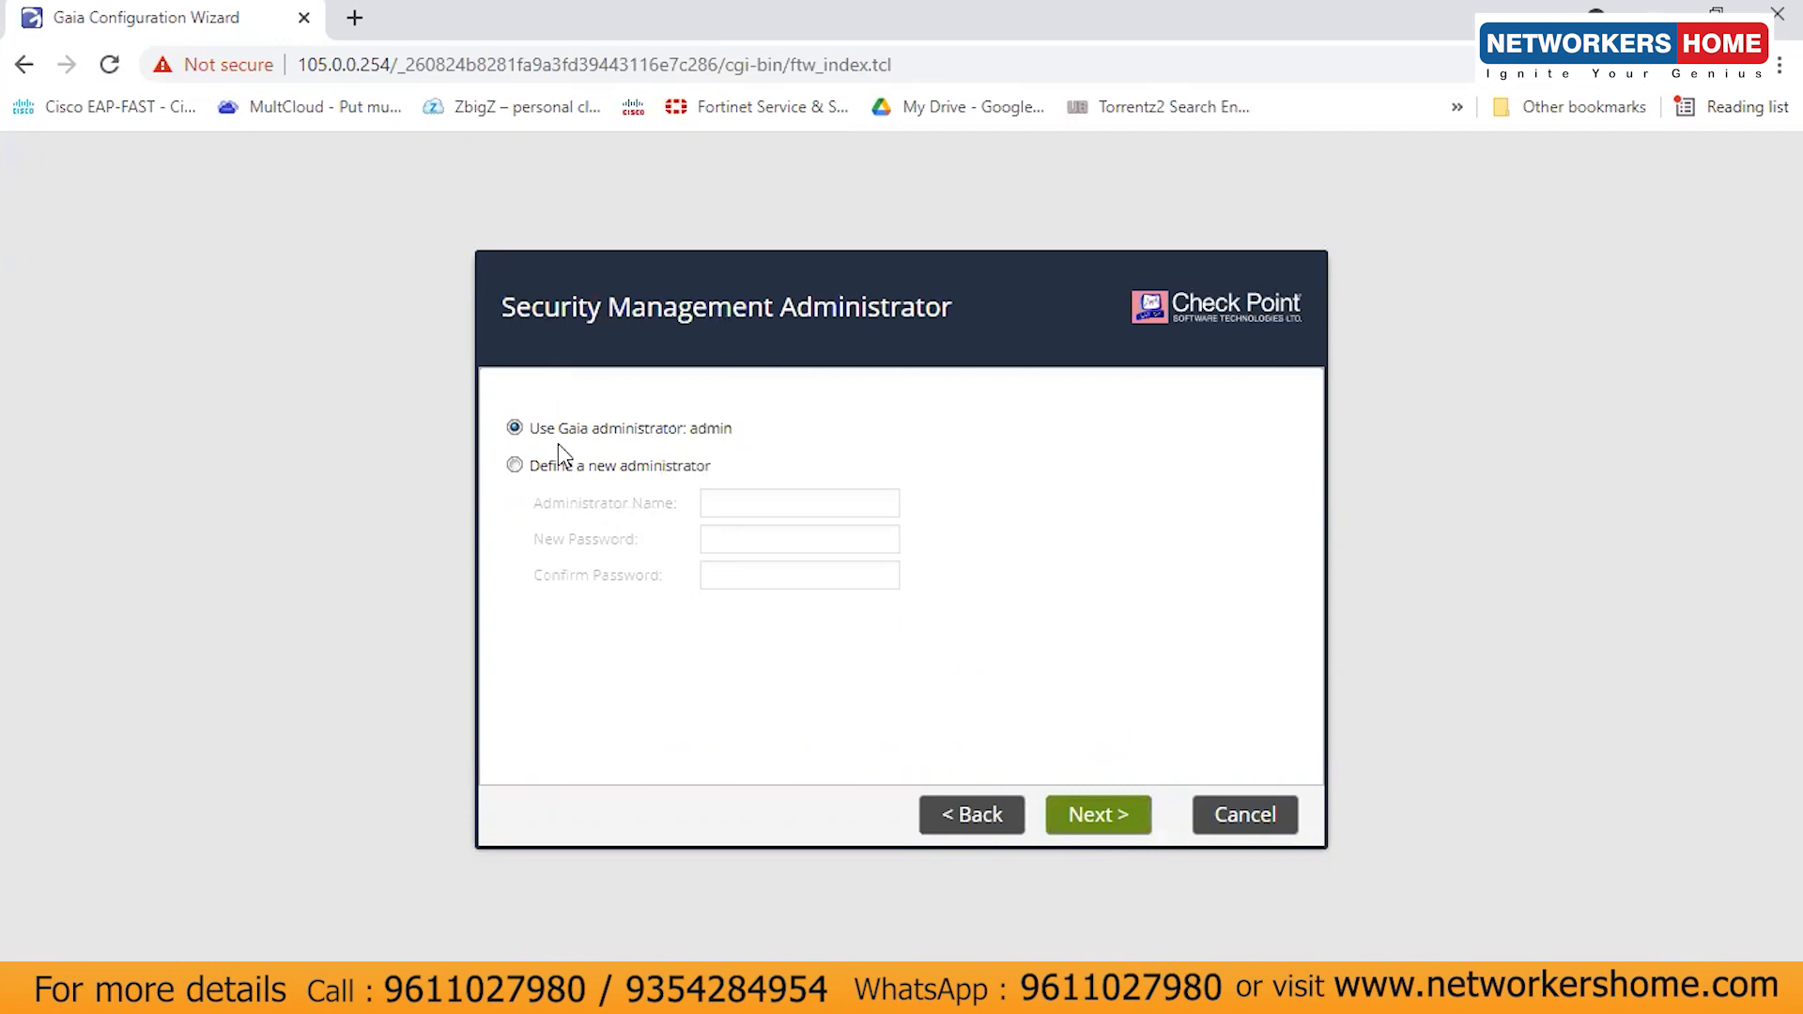
# - Keep the existing Gaia administrator admin as the Security Management administrator
pyautogui.moveTo(585, 449); pyautogui.dragTo(708, 447)
pyautogui.click(656, 426)
pyautogui.moveTo(599, 429); pyautogui.dragTo(751, 447)
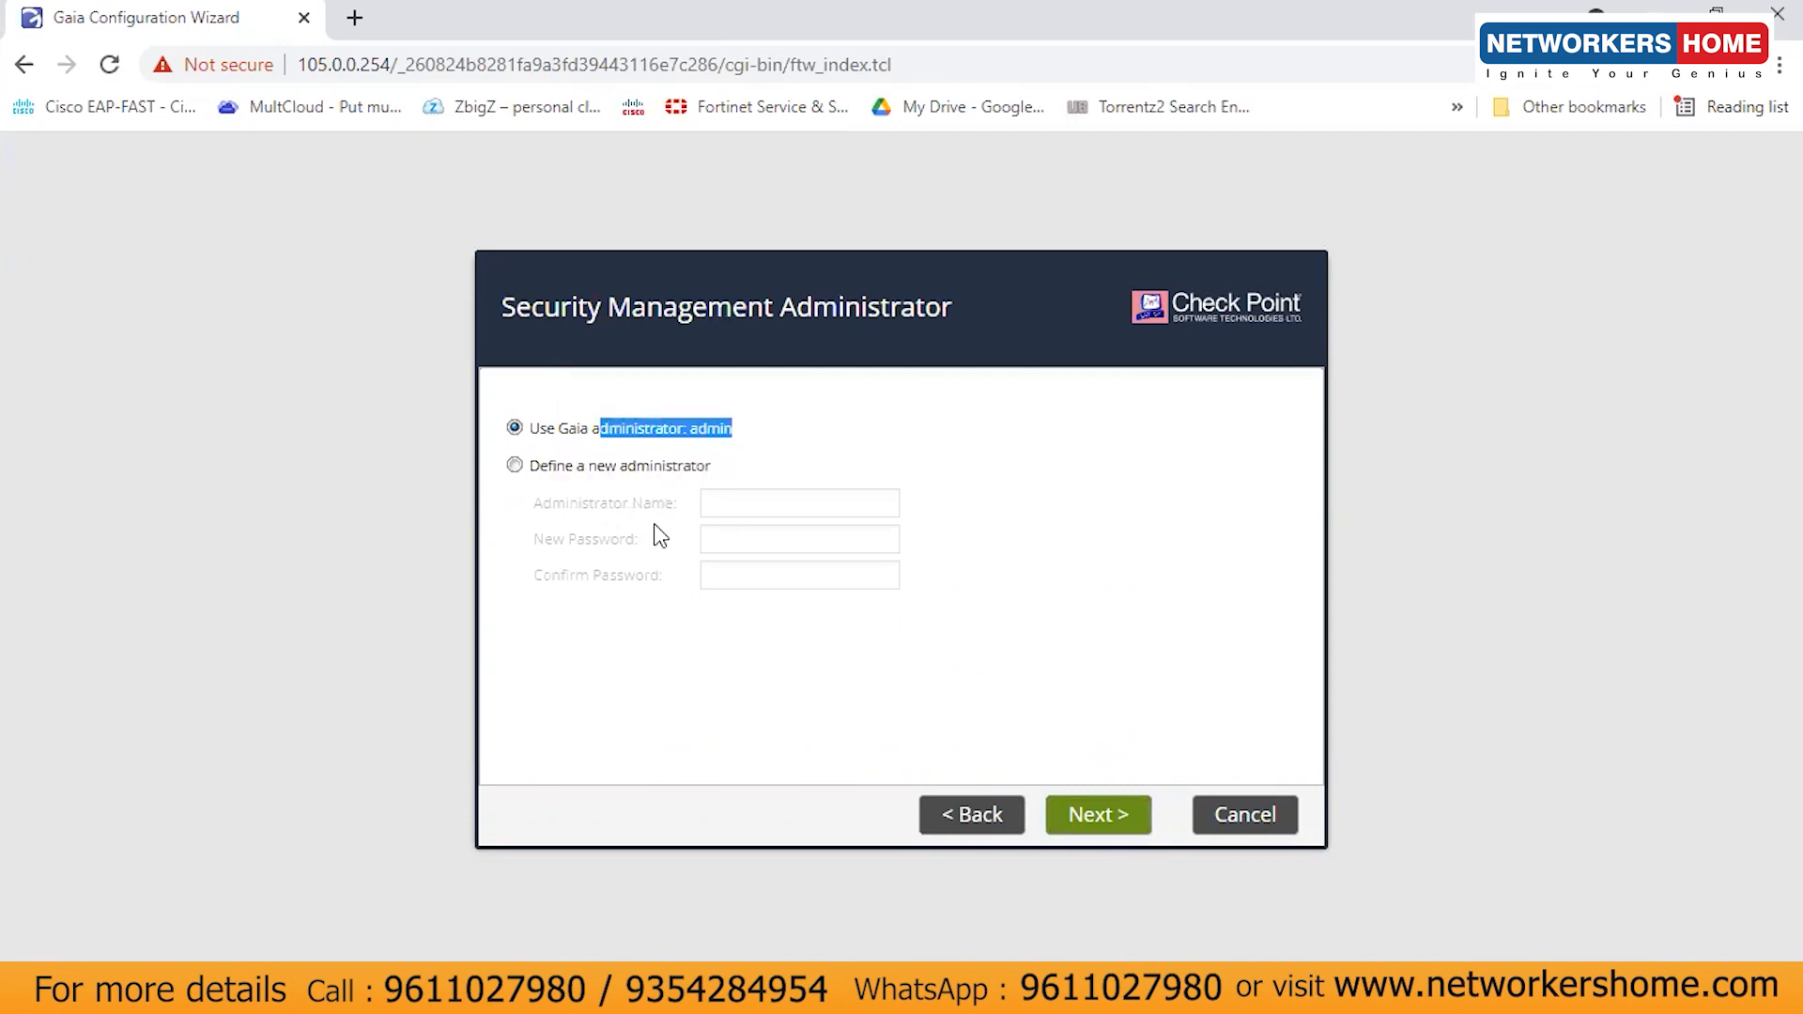
pyautogui.click(710, 441)
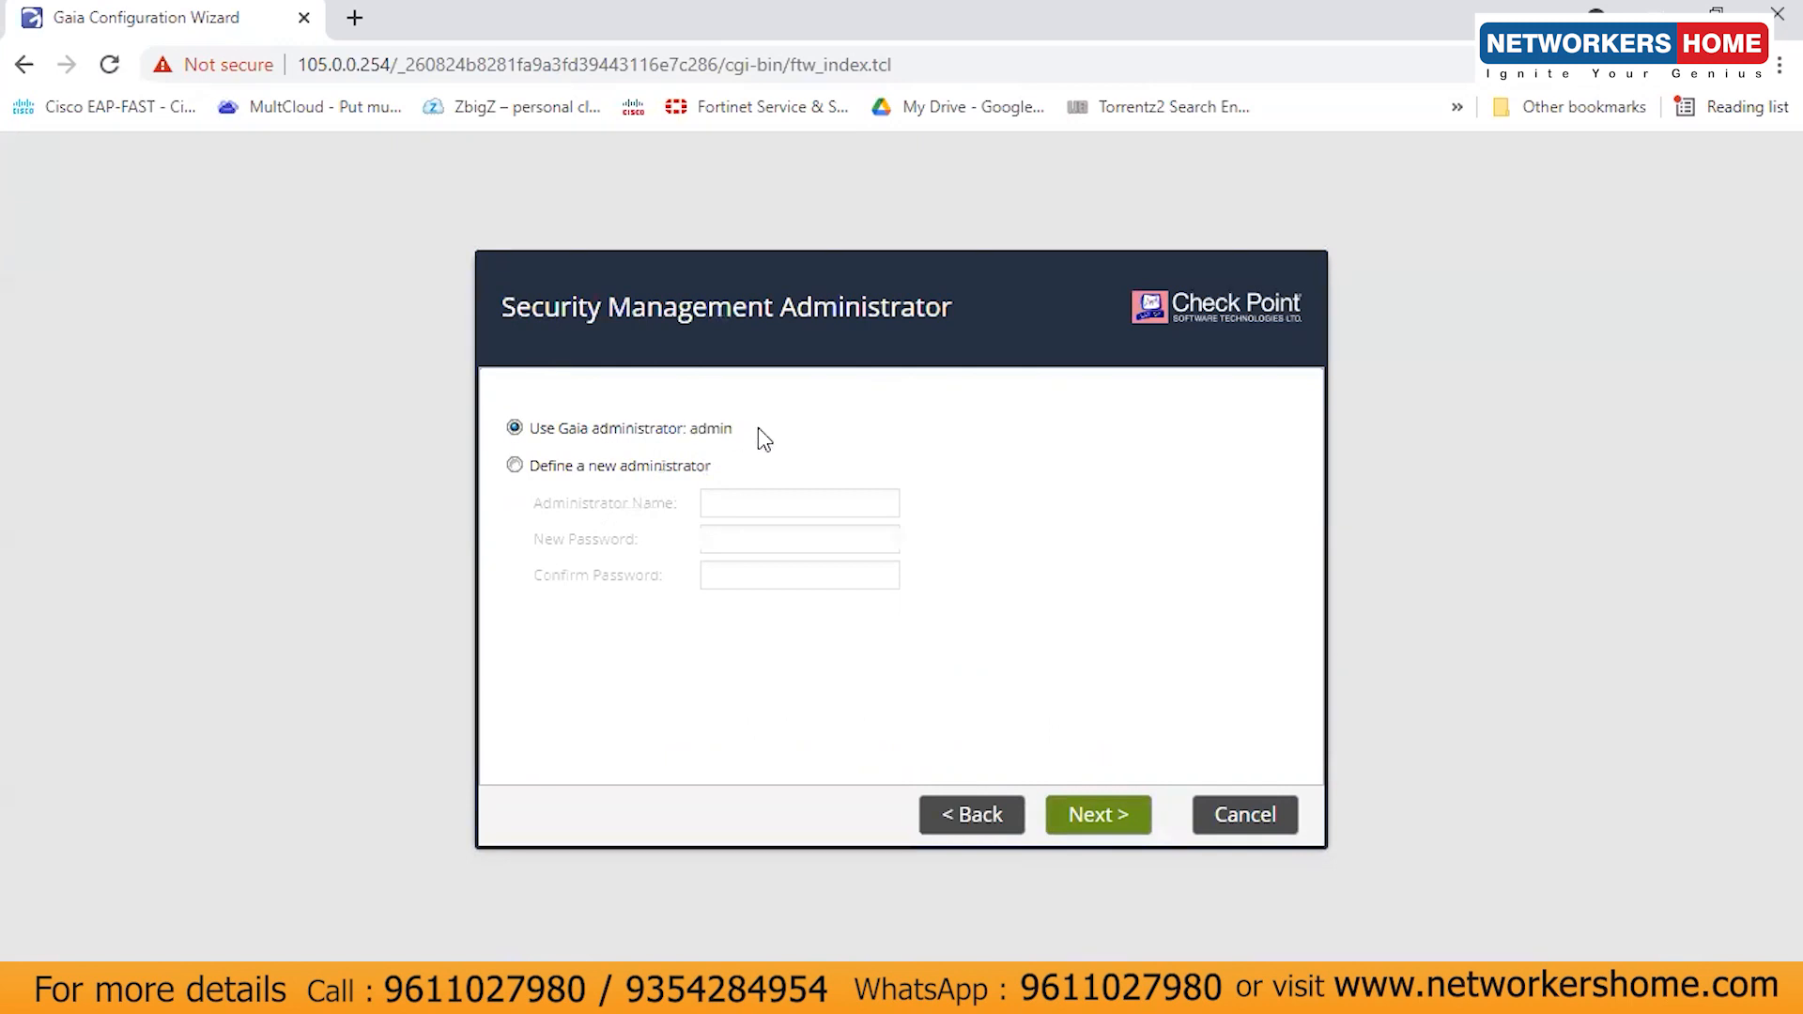
pyautogui.click(1097, 824)
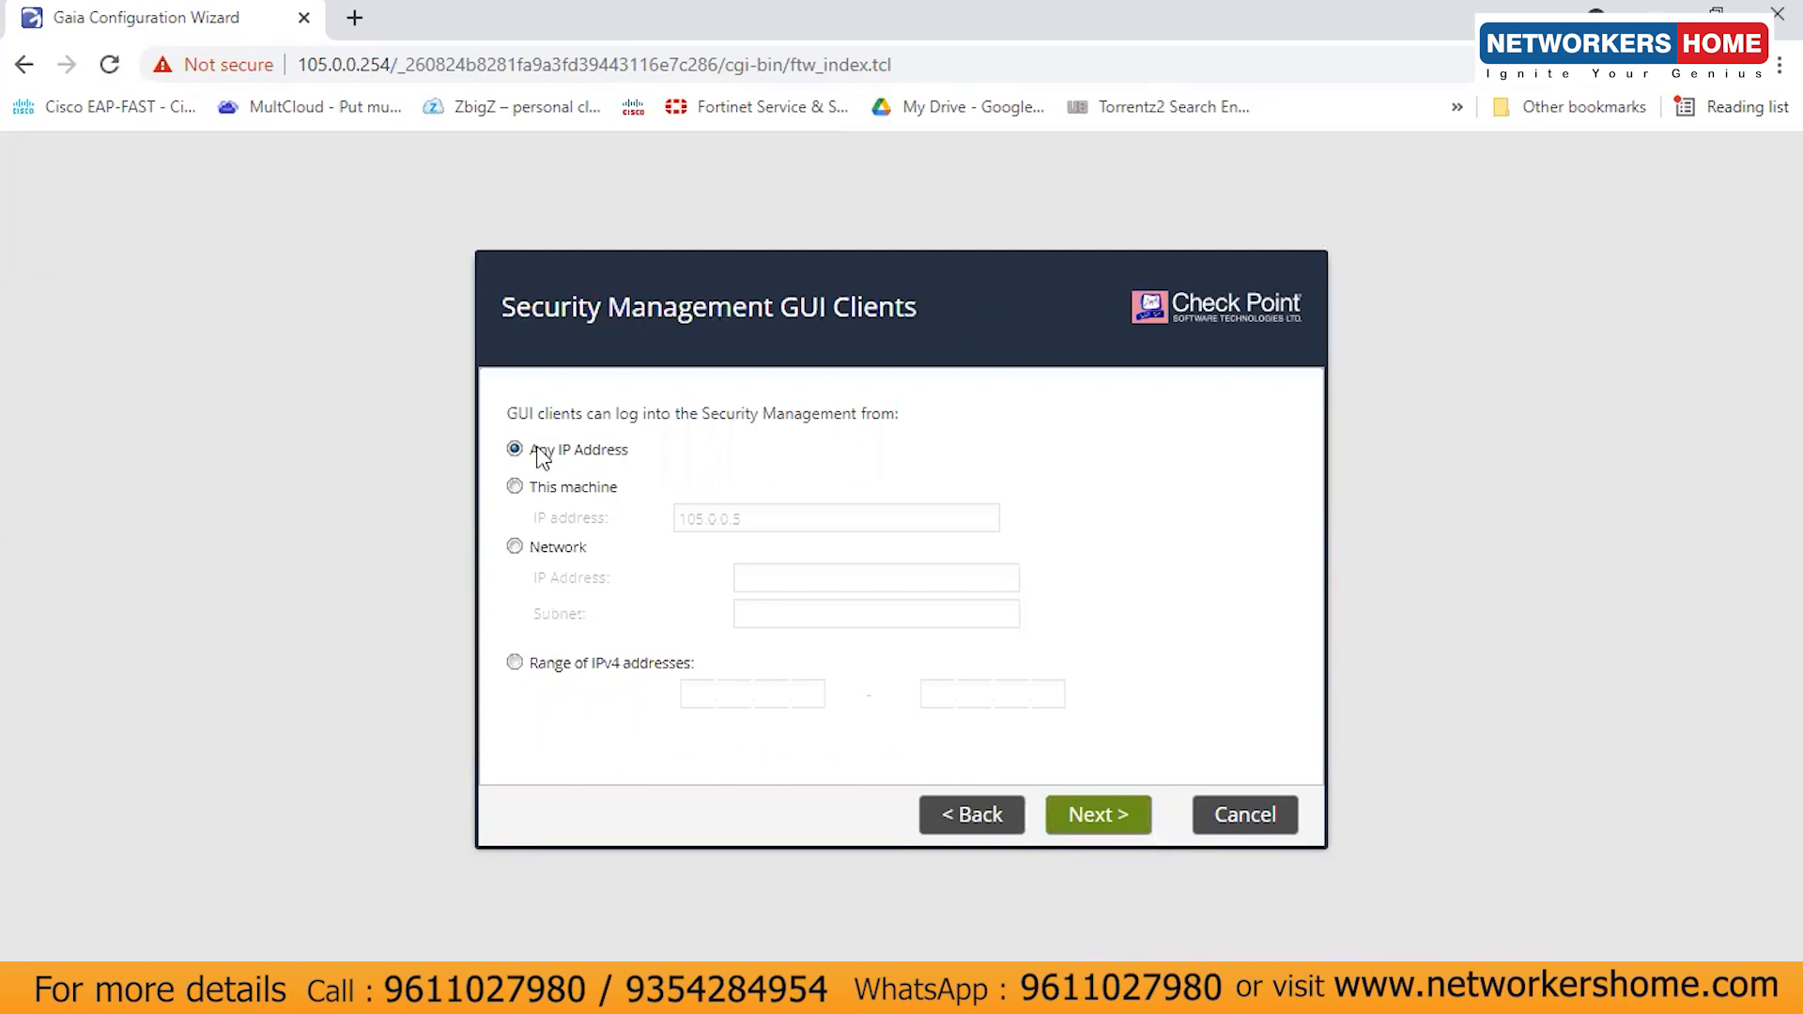
# - Allow GUI clients from Any IP Address, then finish from the summary page
pyautogui.moveTo(542, 455); pyautogui.dragTo(626, 456)
pyautogui.click(623, 462)
pyautogui.moveTo(530, 452); pyautogui.dragTo(628, 452)
pyautogui.click(628, 452)
pyautogui.click(558, 494)
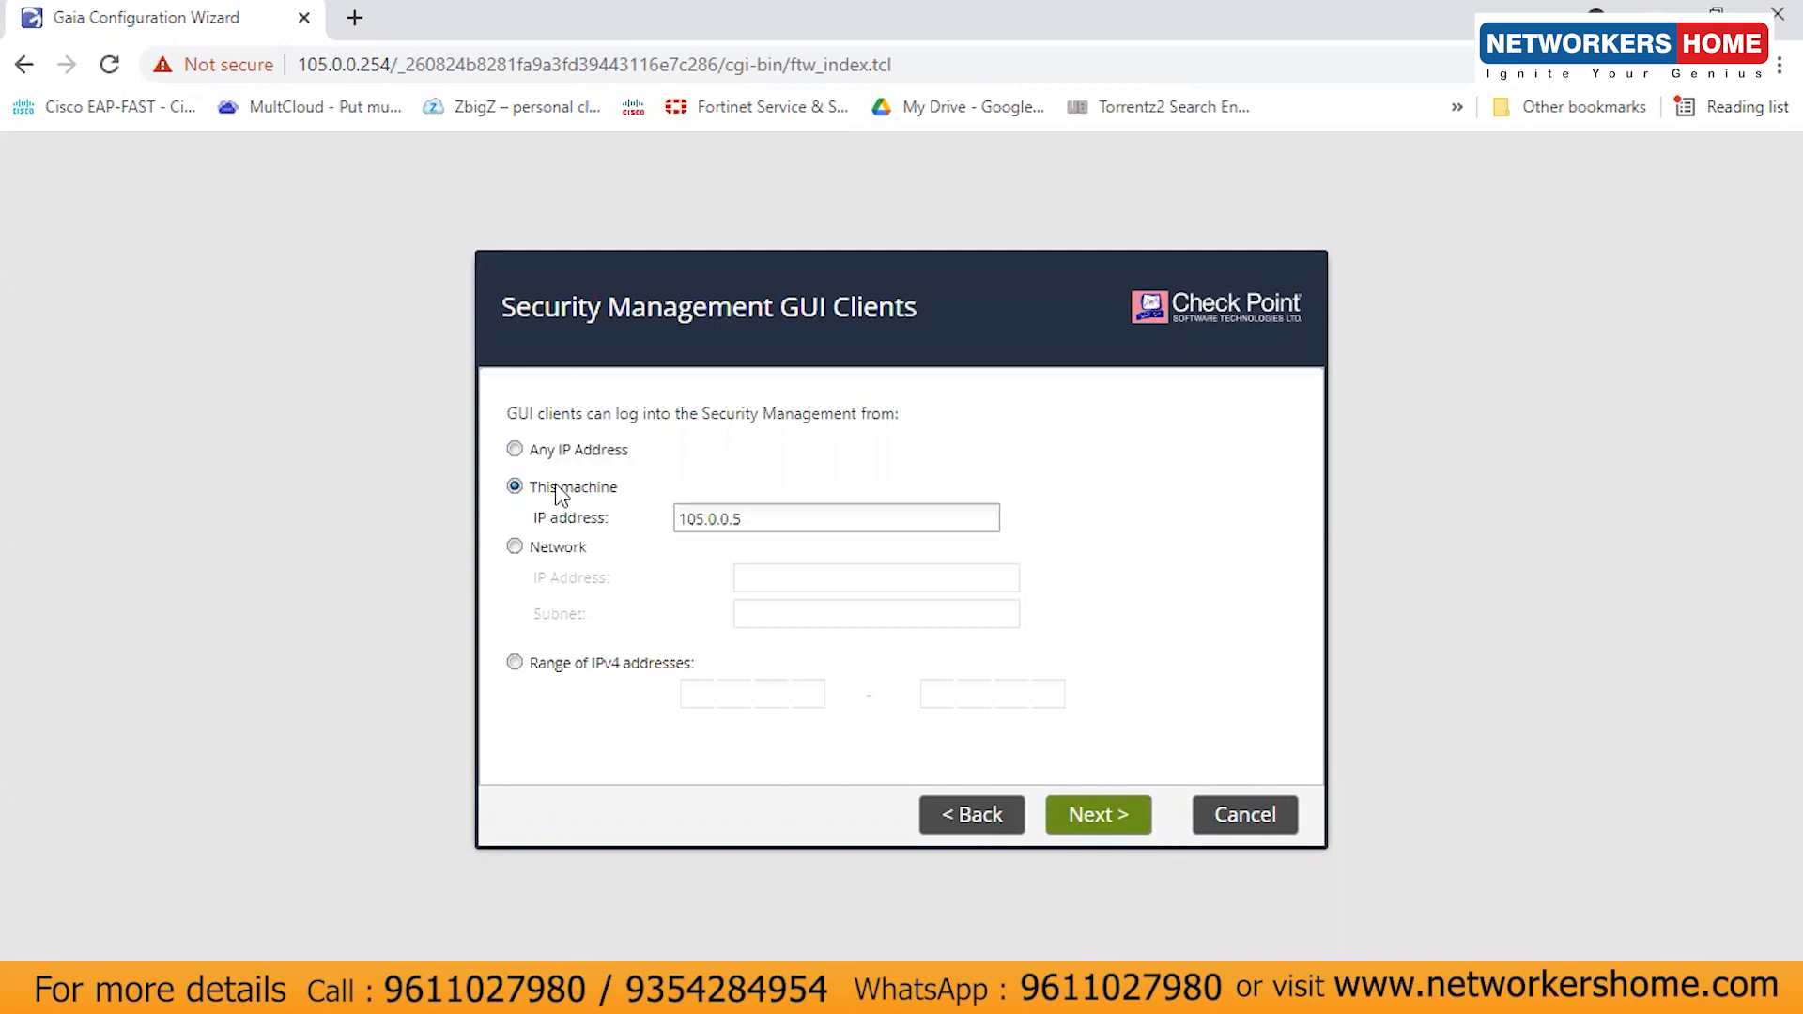
pyautogui.click(543, 452)
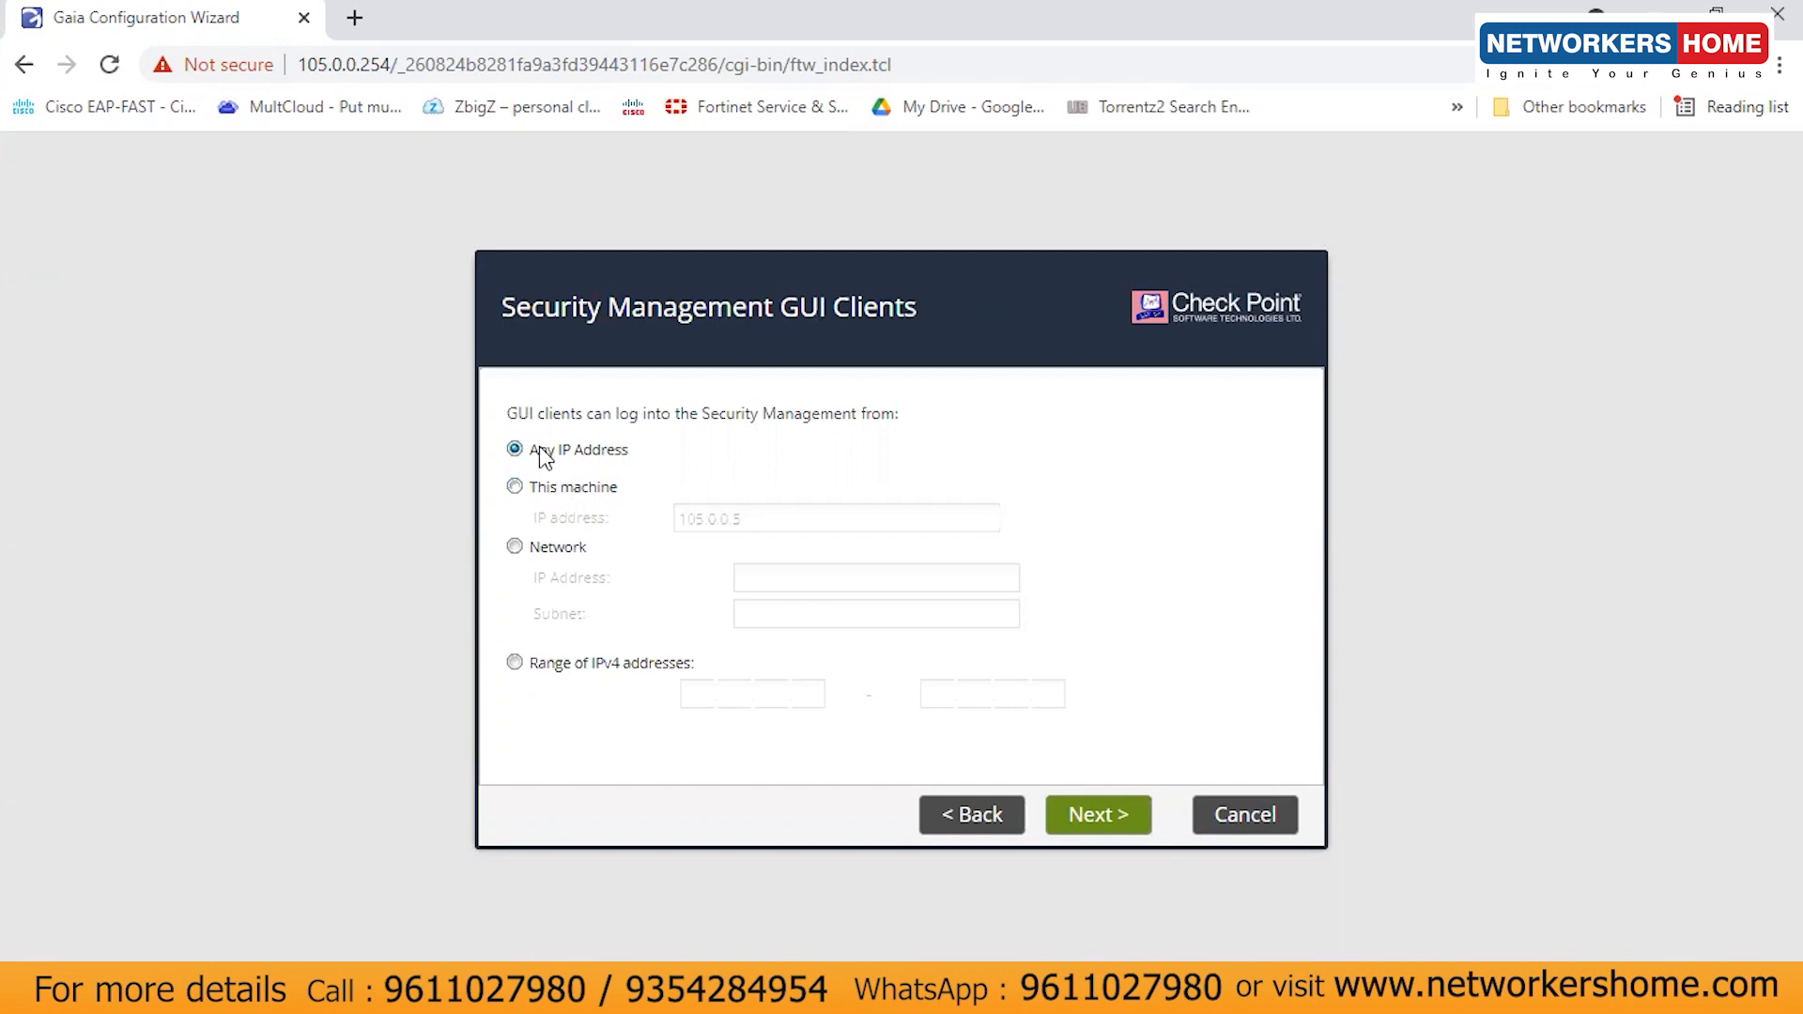
pyautogui.click(1099, 816)
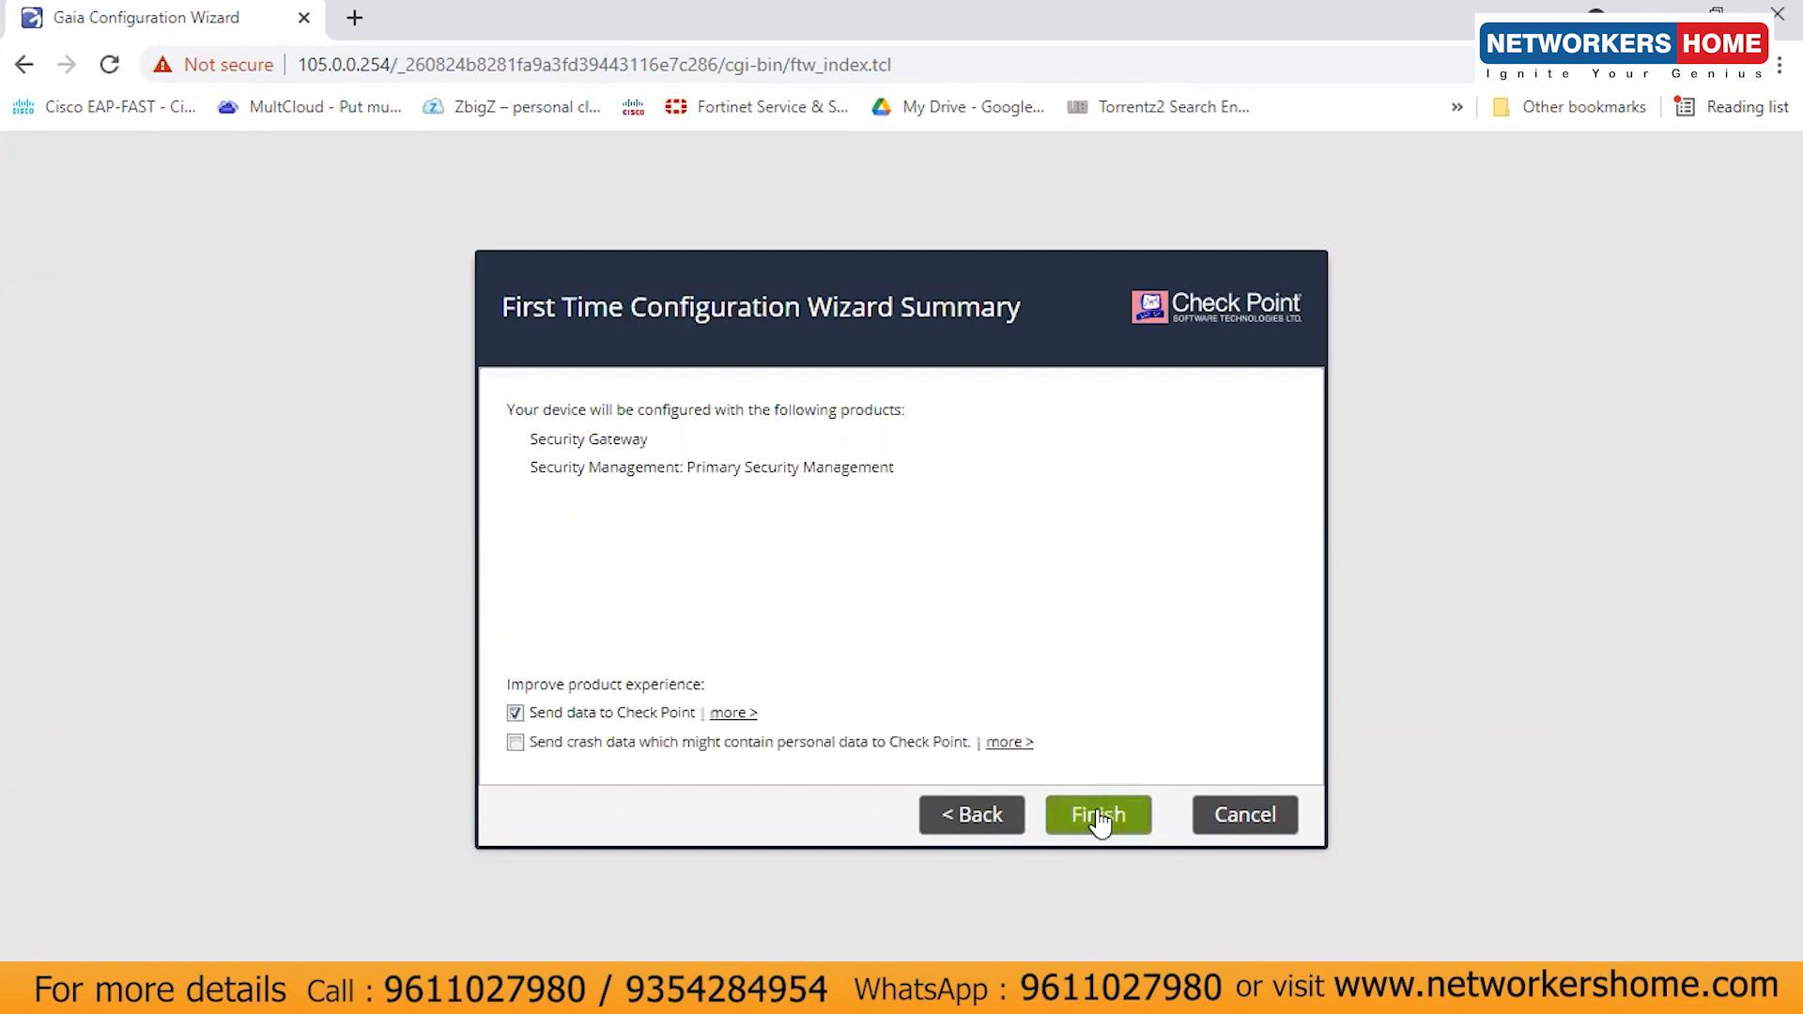
pyautogui.click(1098, 815)
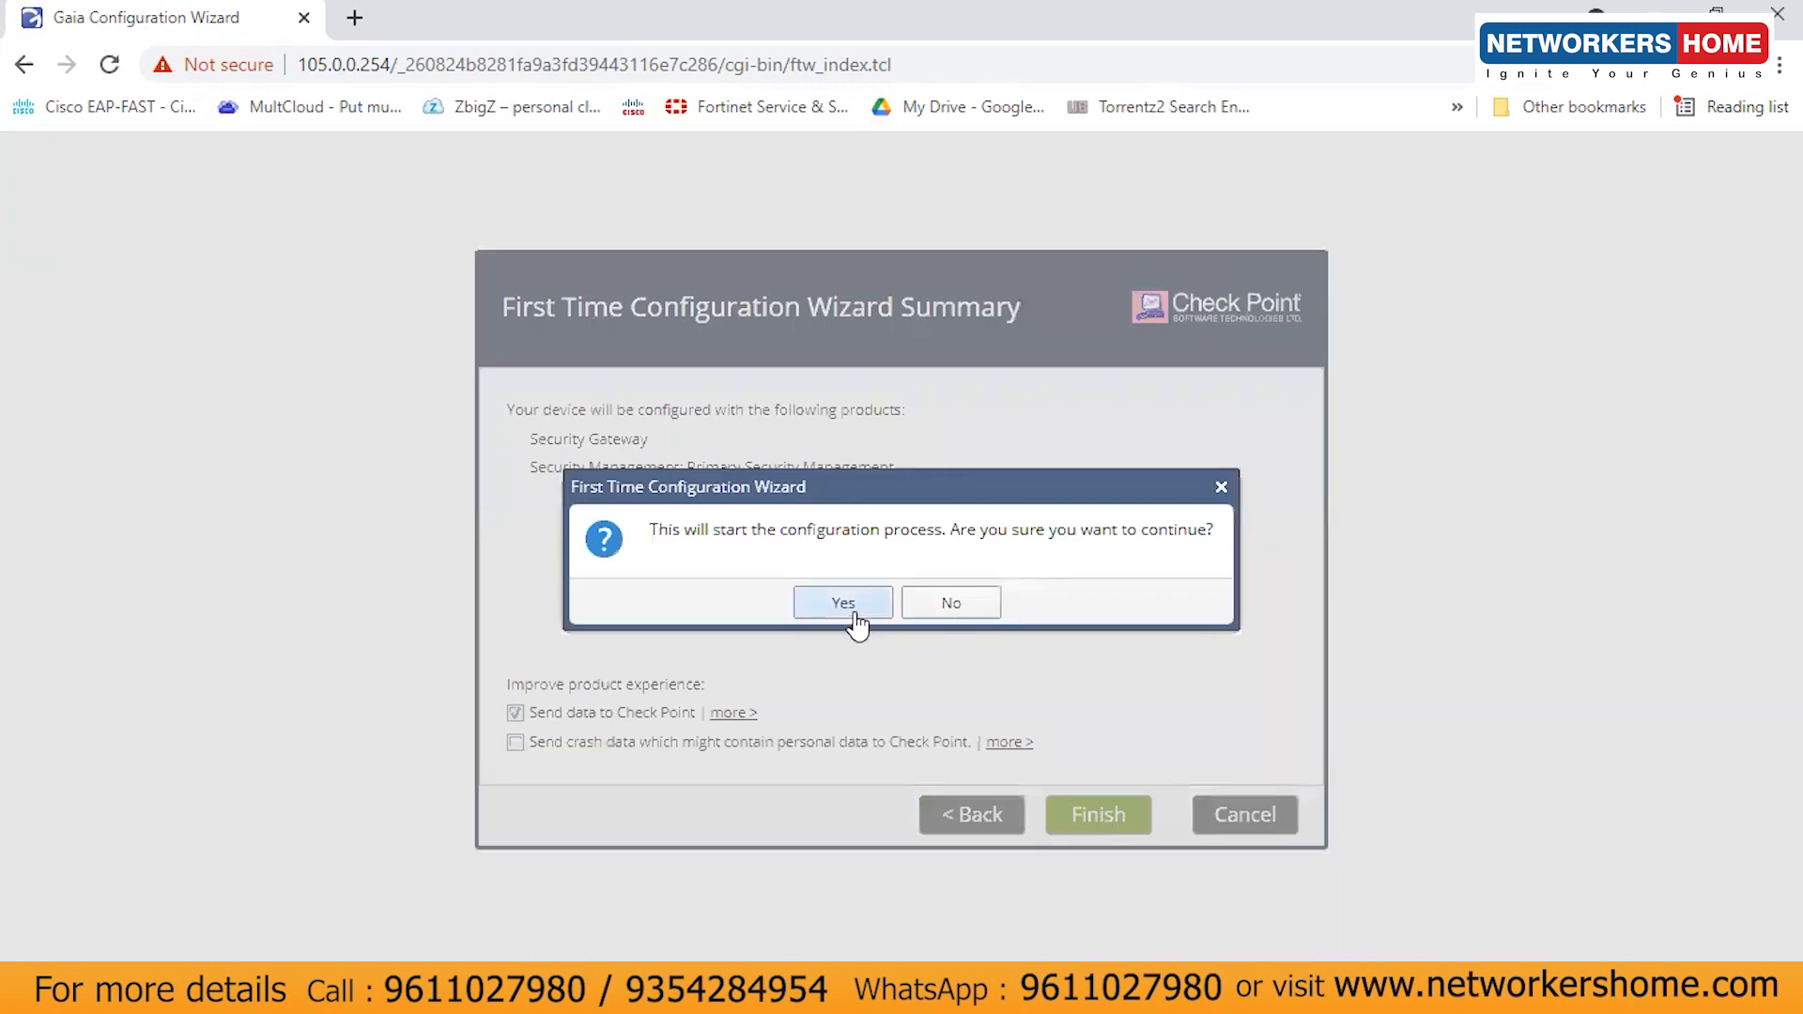
# - Confirm Yes to start the First Time Configuration process
pyautogui.click(850, 611)
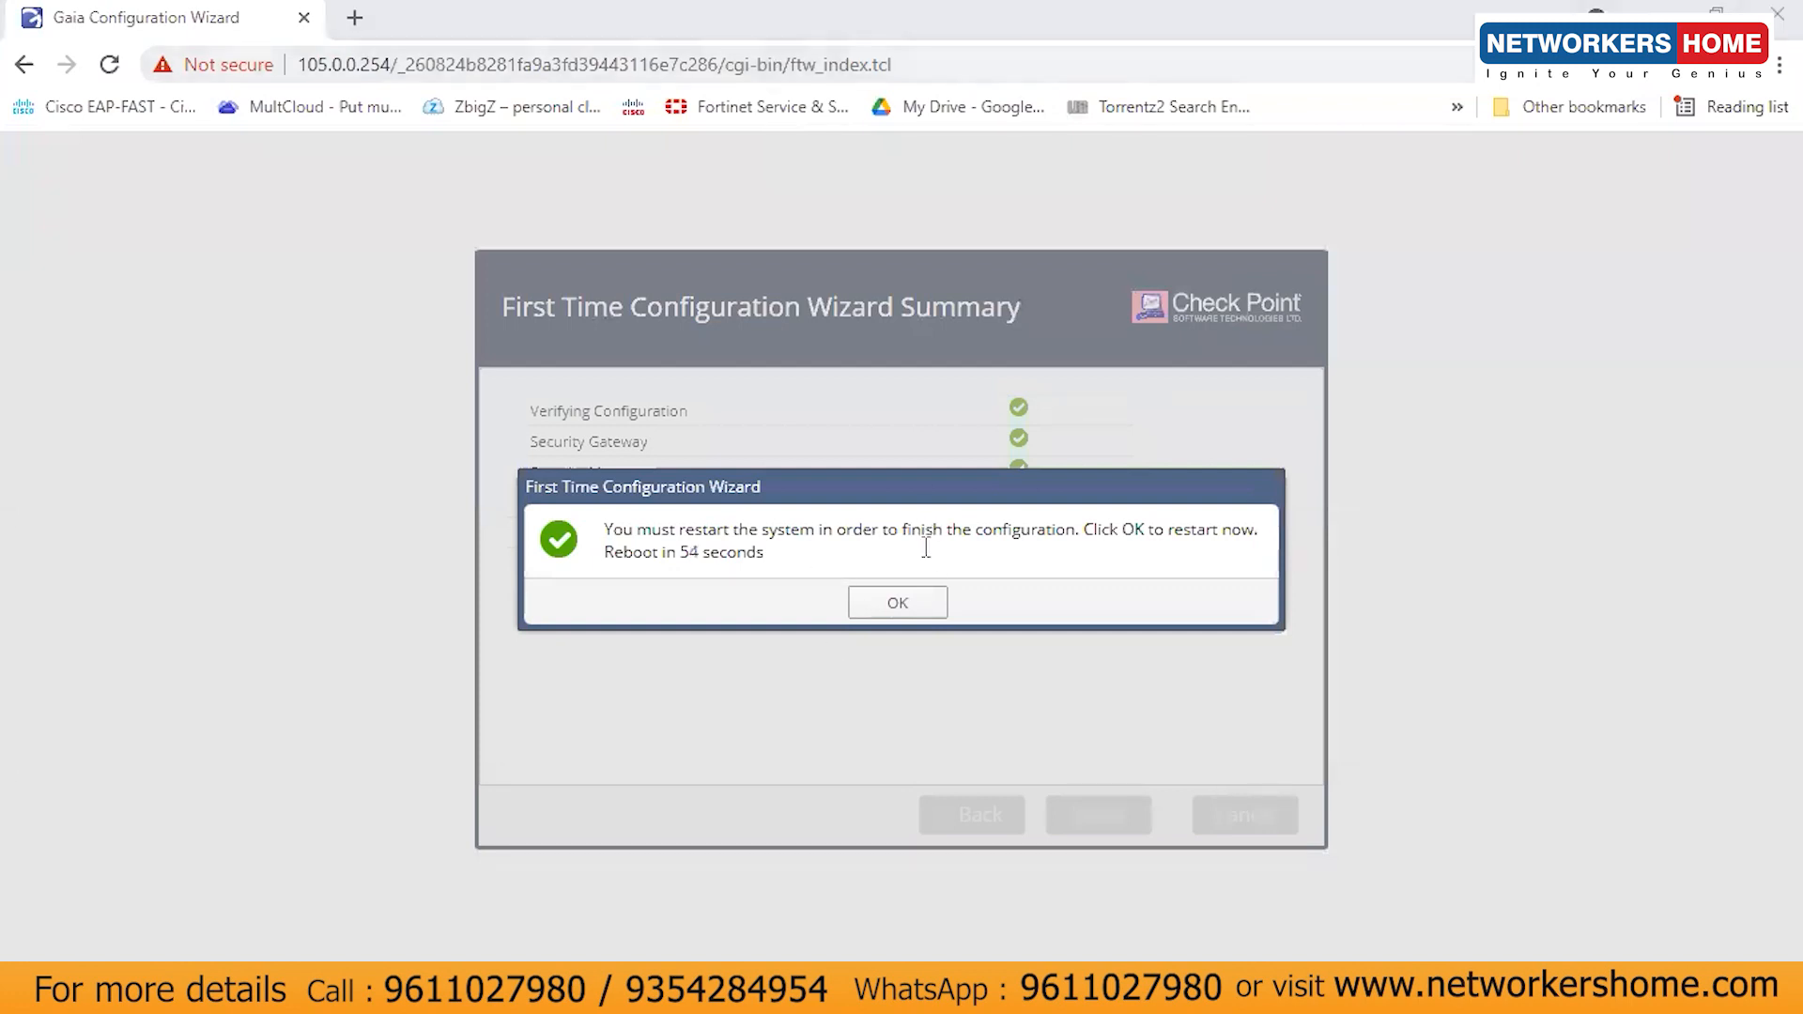
# - Accept the restart with OK so the gateway reboots to finish configuration
pyautogui.click(900, 604)
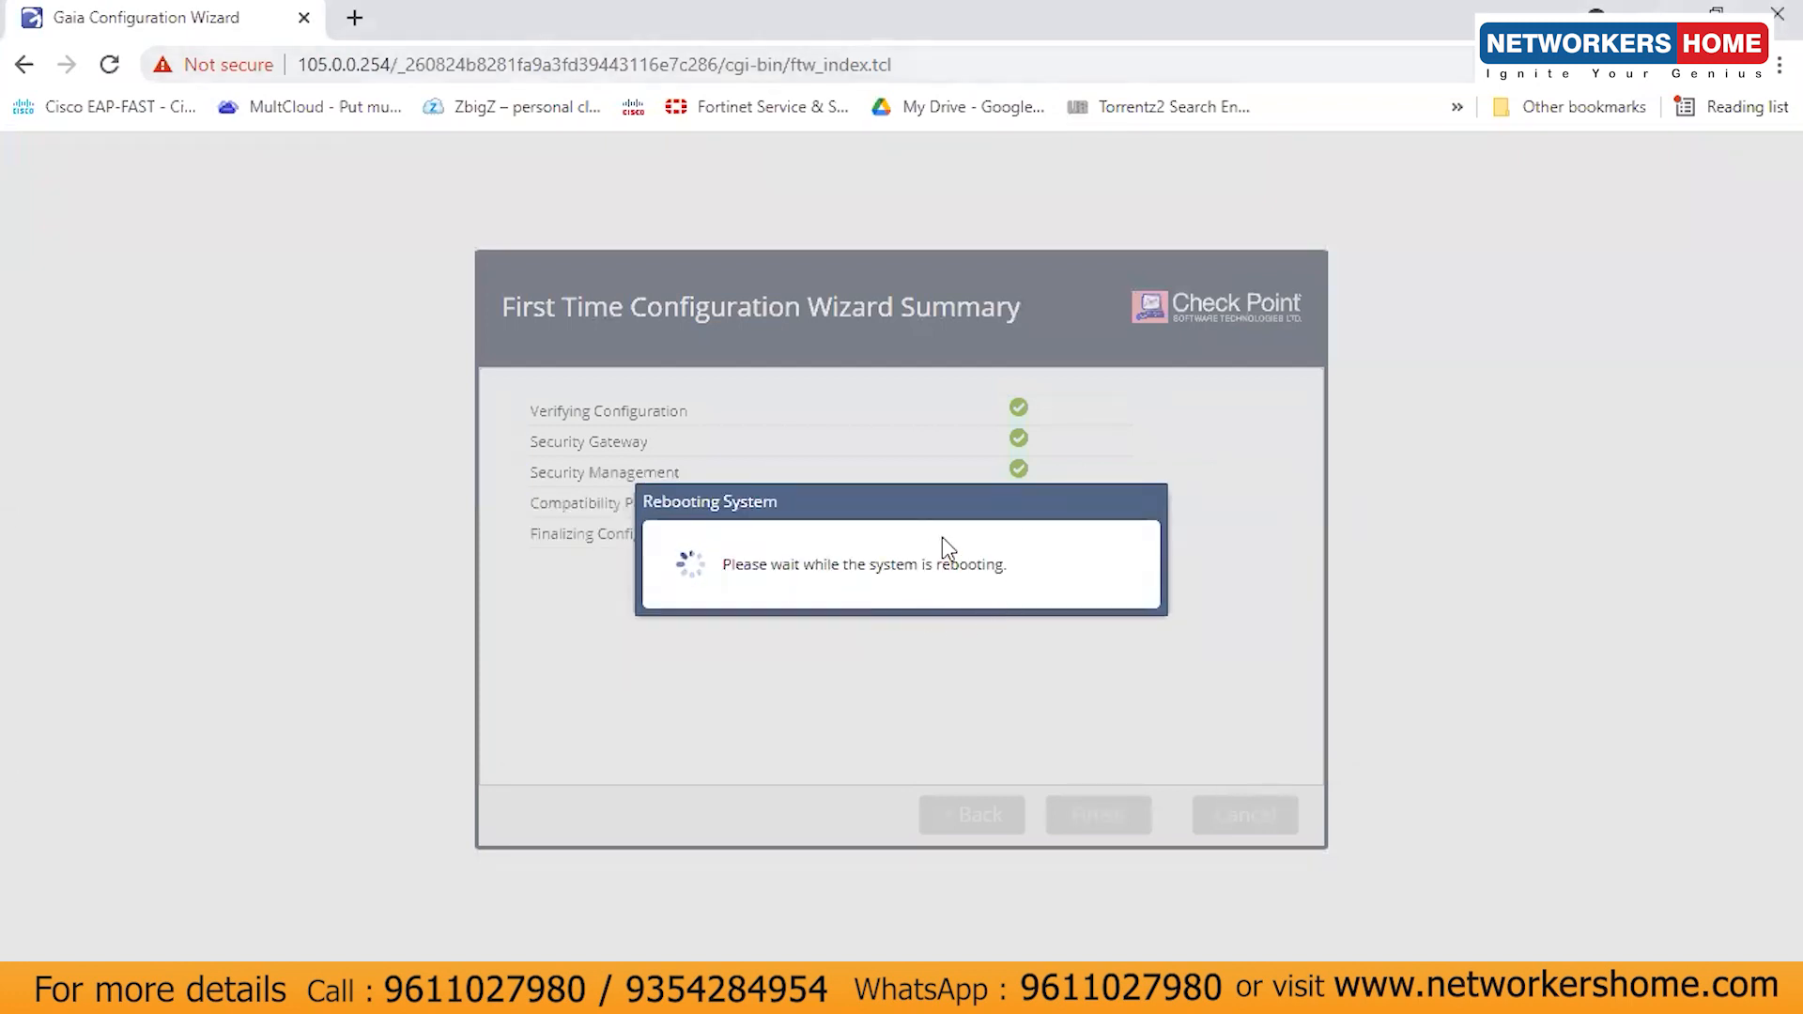
pyautogui.moveTo(849, 498); pyautogui.dragTo(918, 596)
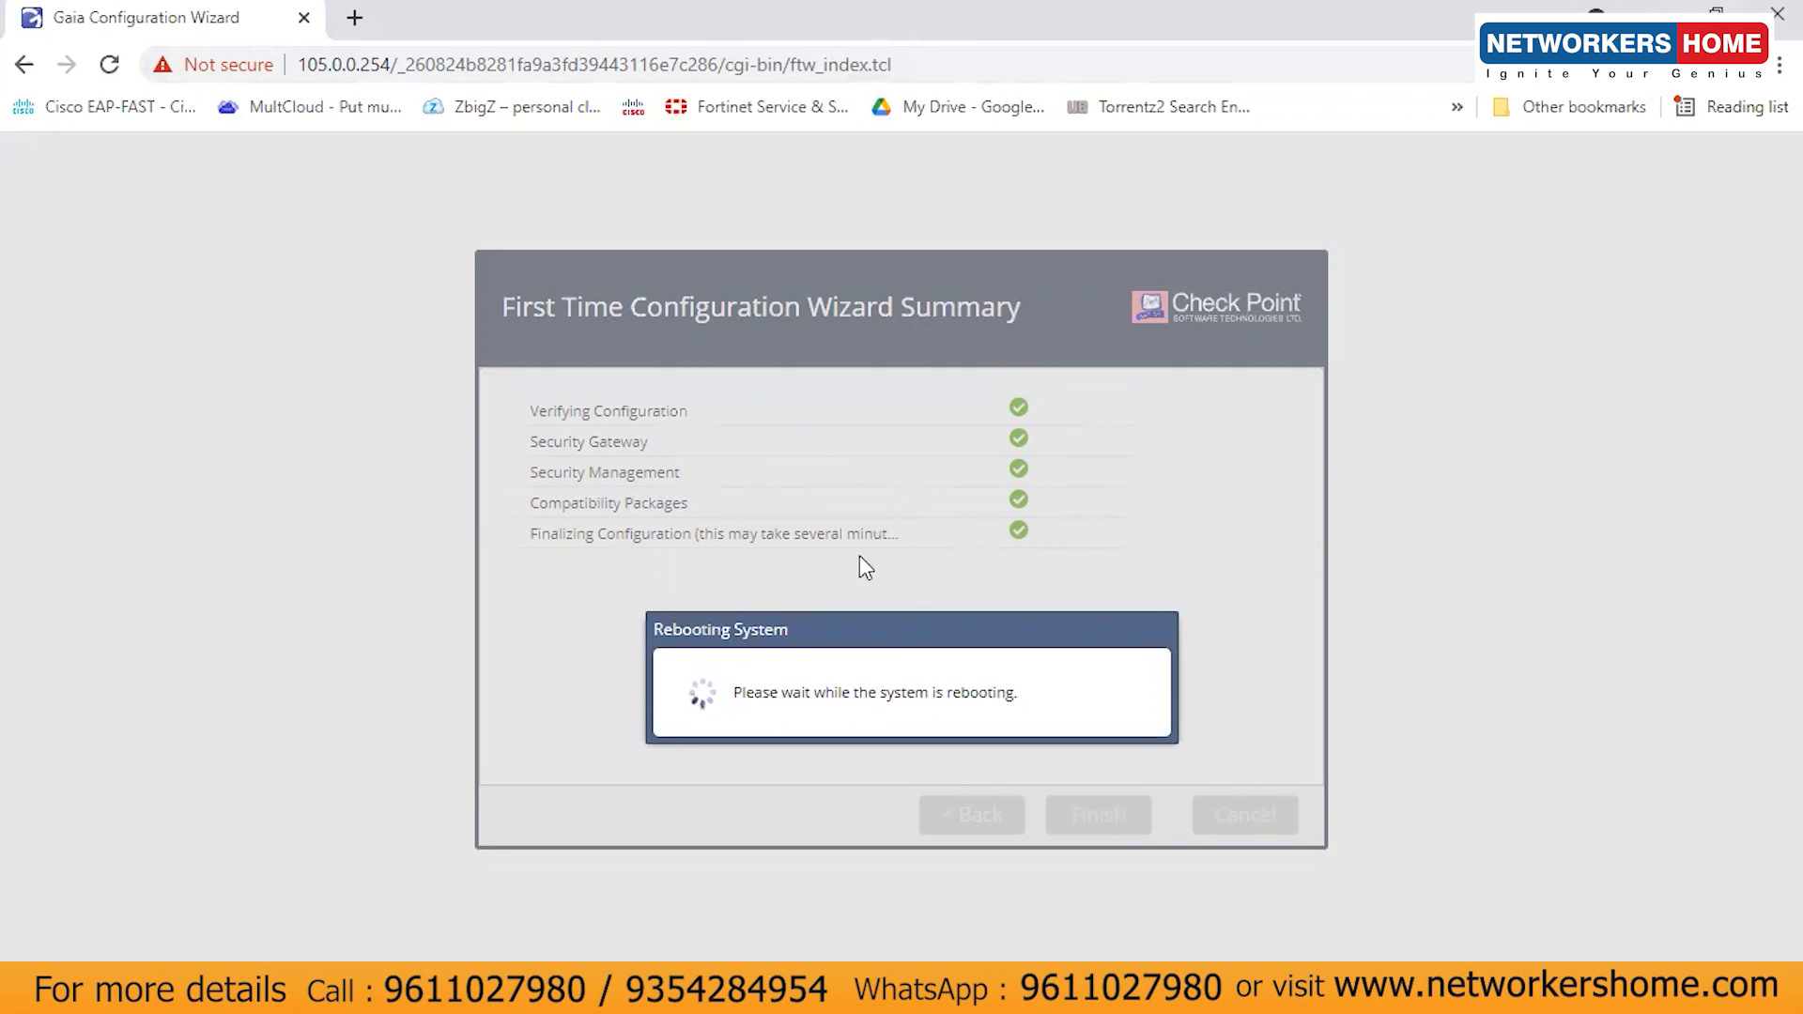
# - Switch to the CP1 console, show the Firewall Models slide meanwhile, and wait for the login prompt
pyautogui.moveTo(946, 995)
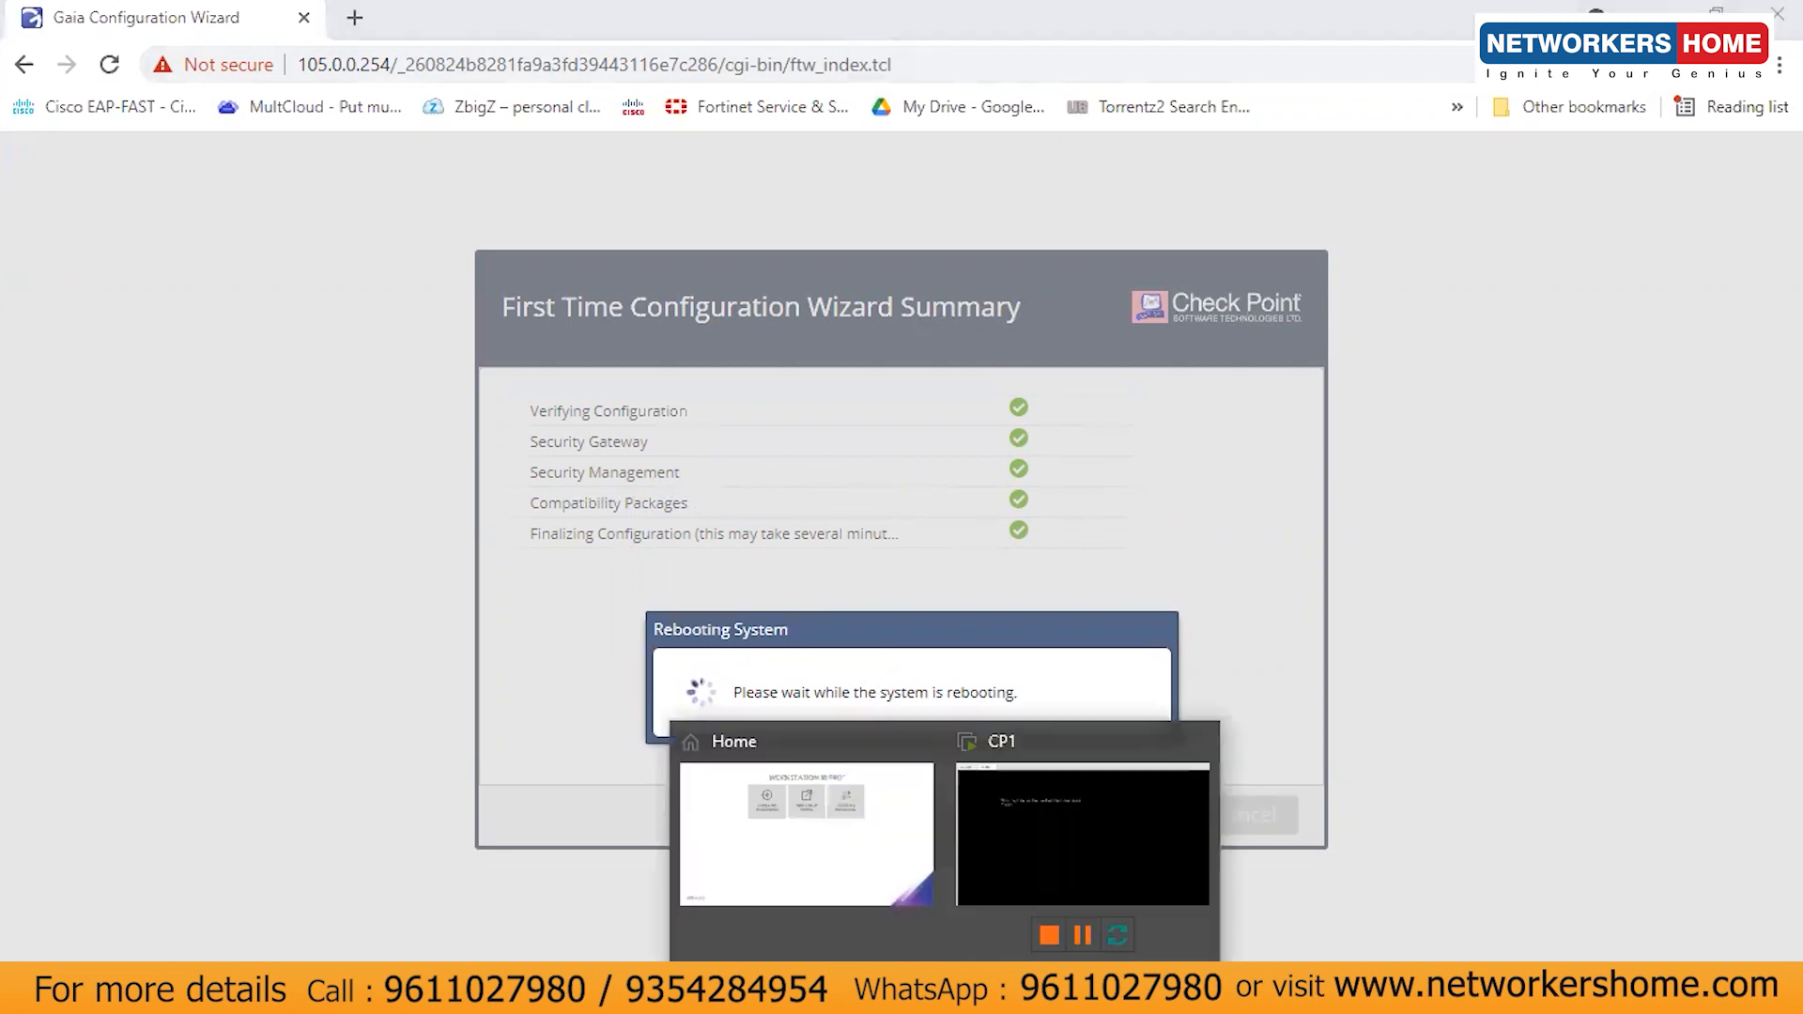
pyautogui.click(1082, 877)
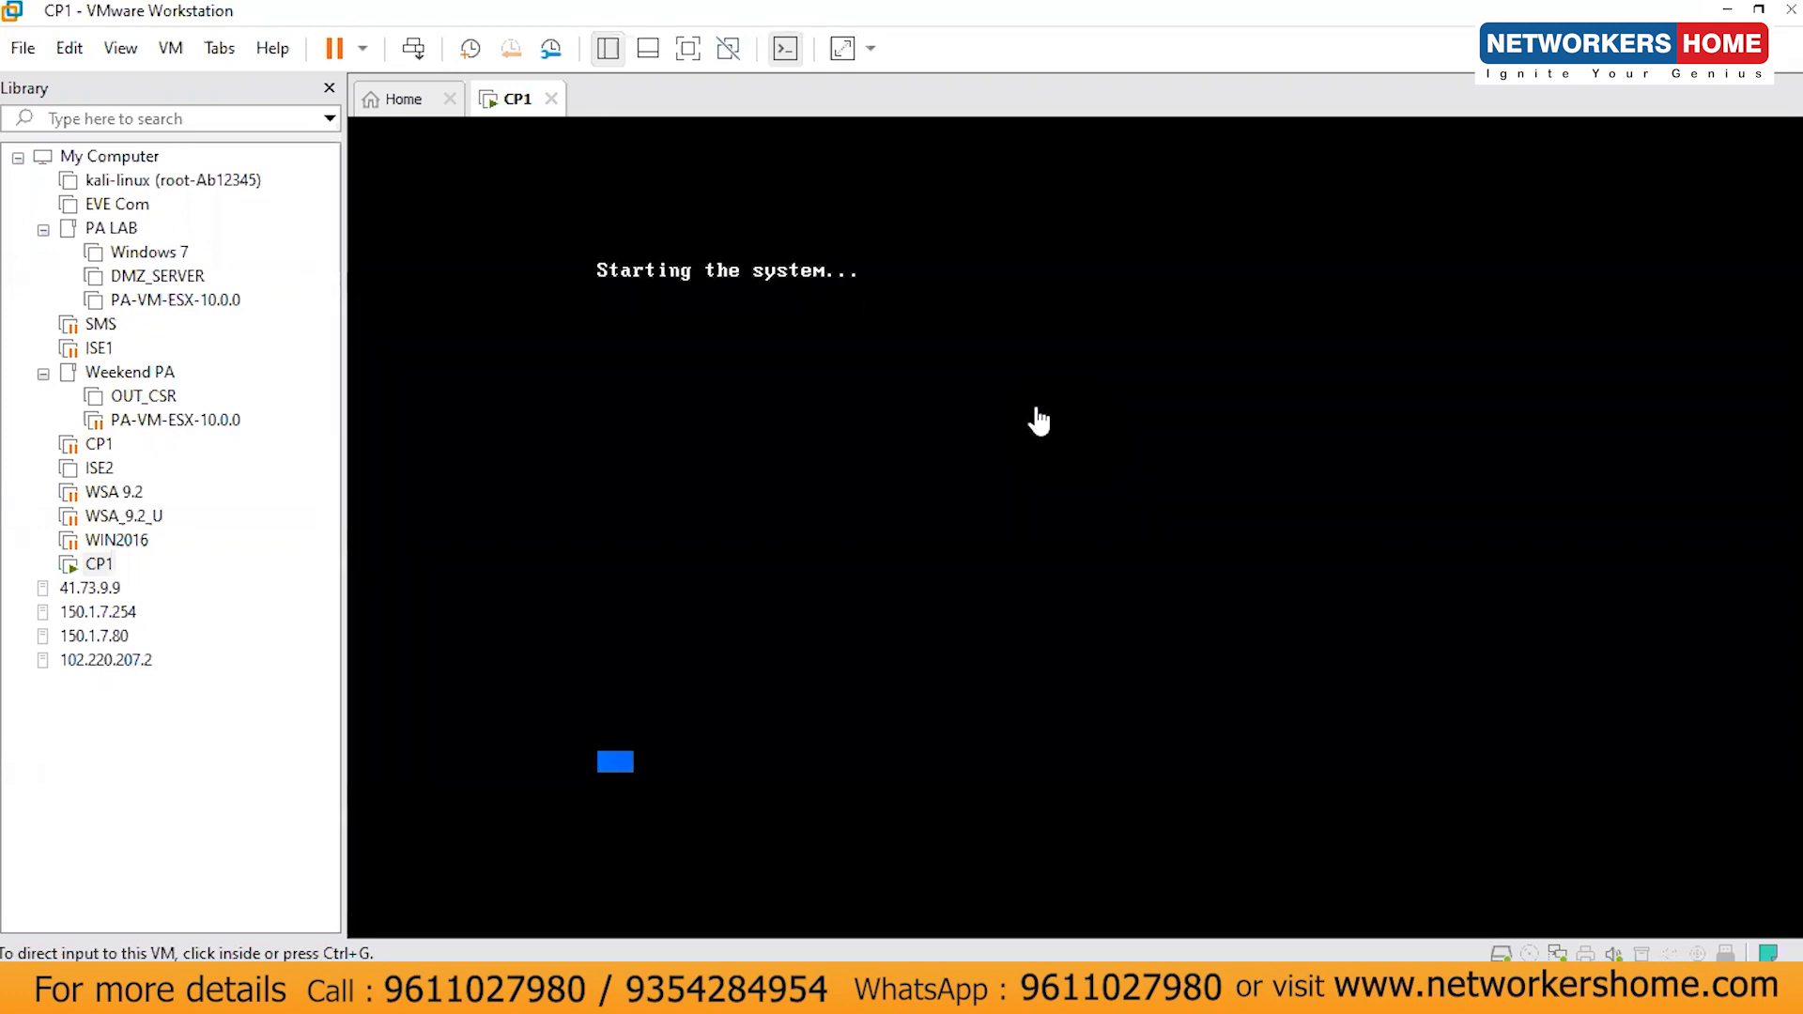
pyautogui.moveTo(883, 993)
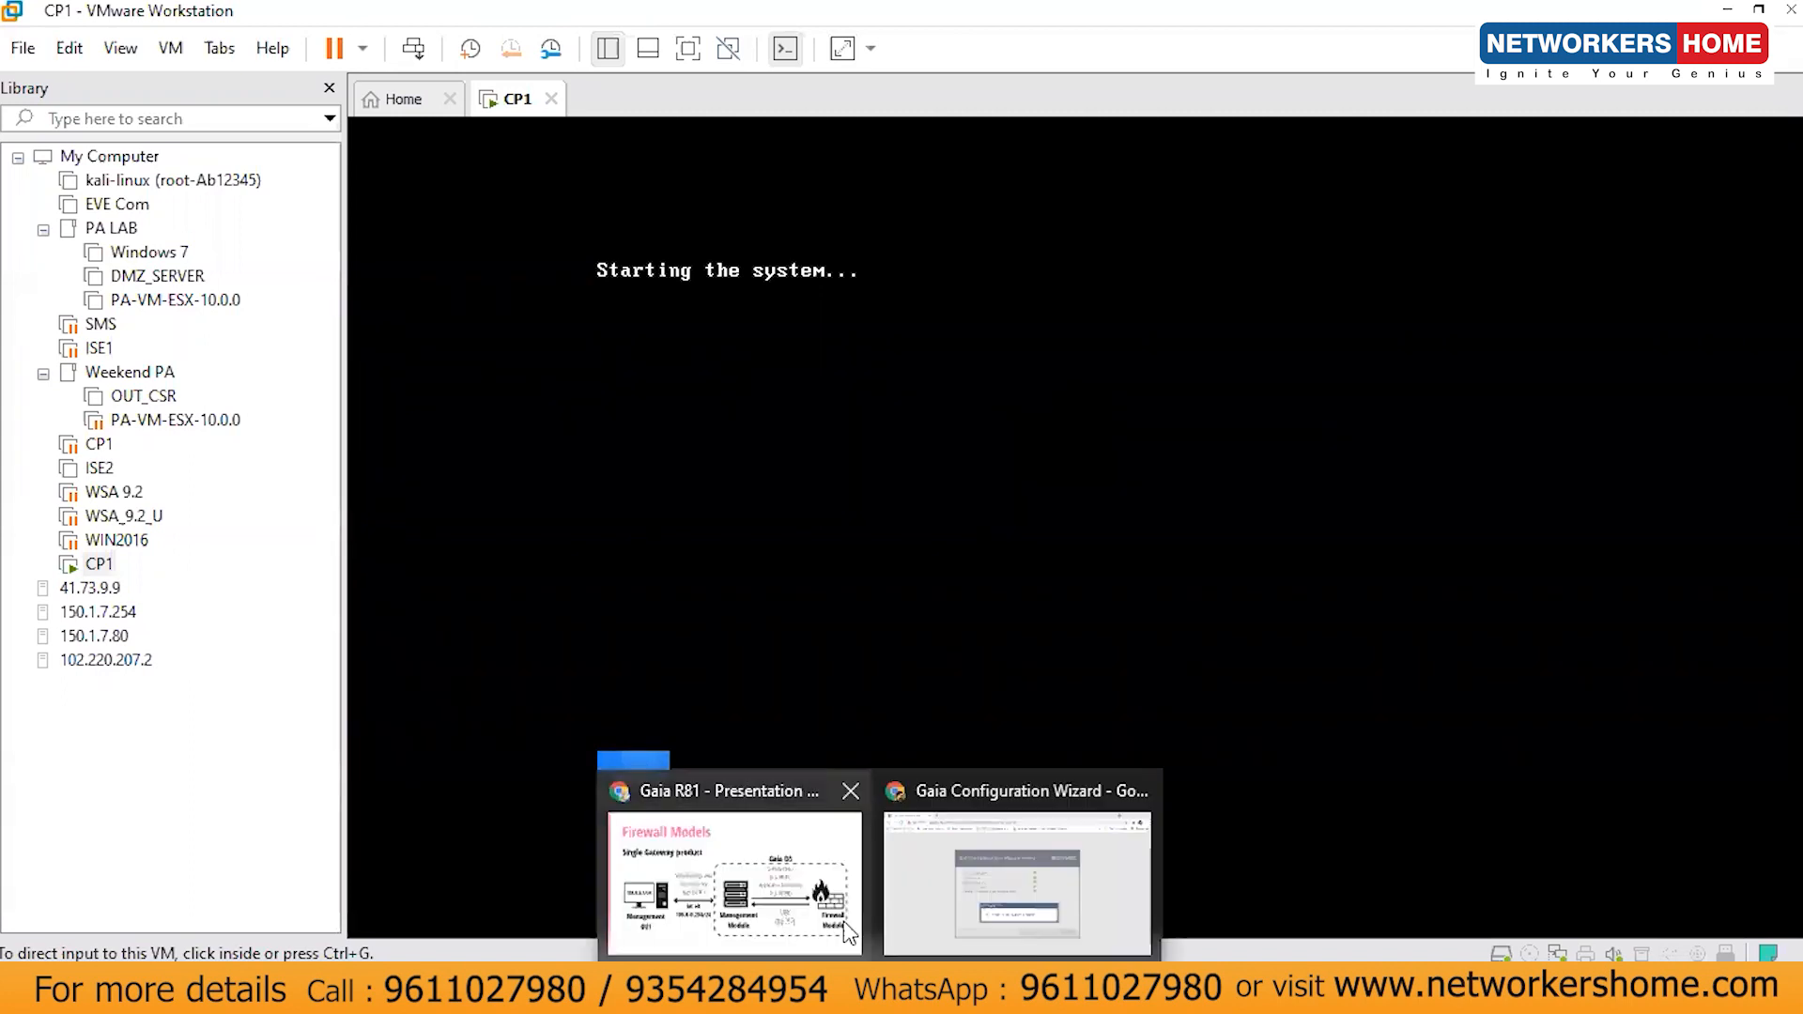
pyautogui.click(776, 881)
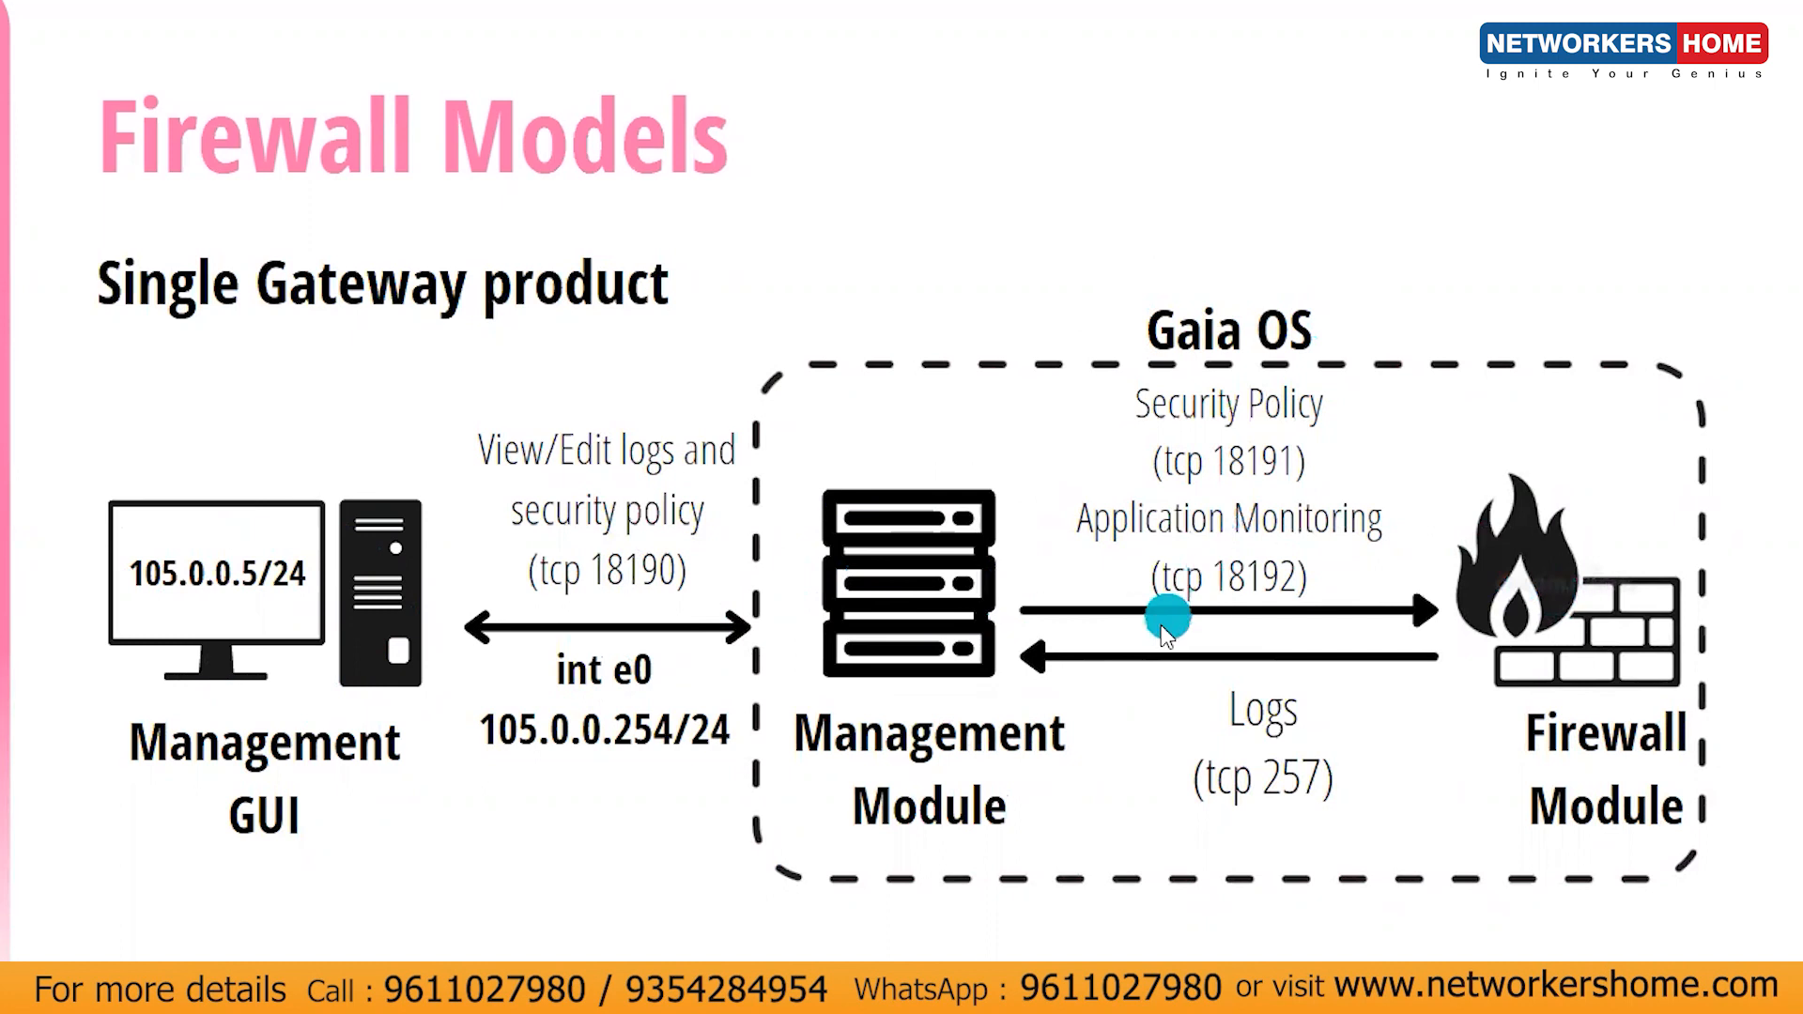
pyautogui.press('super')
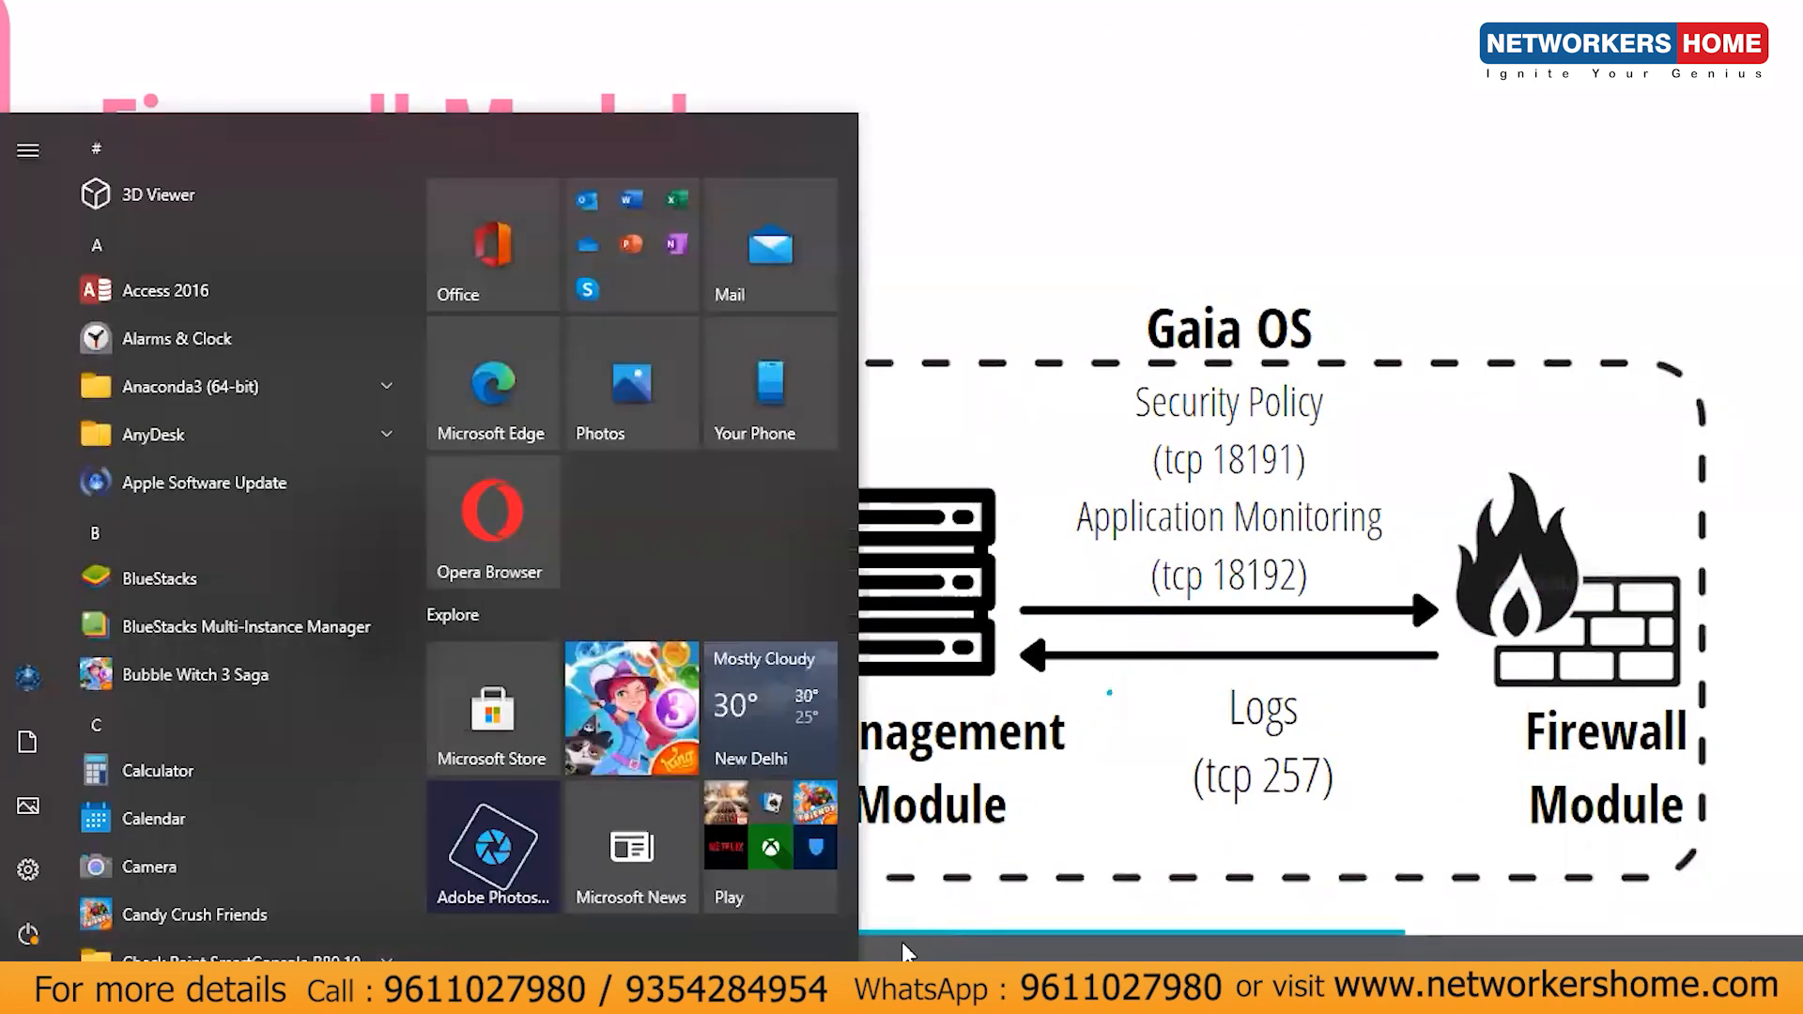
pyautogui.moveTo(925, 949)
pyautogui.click(1157, 826)
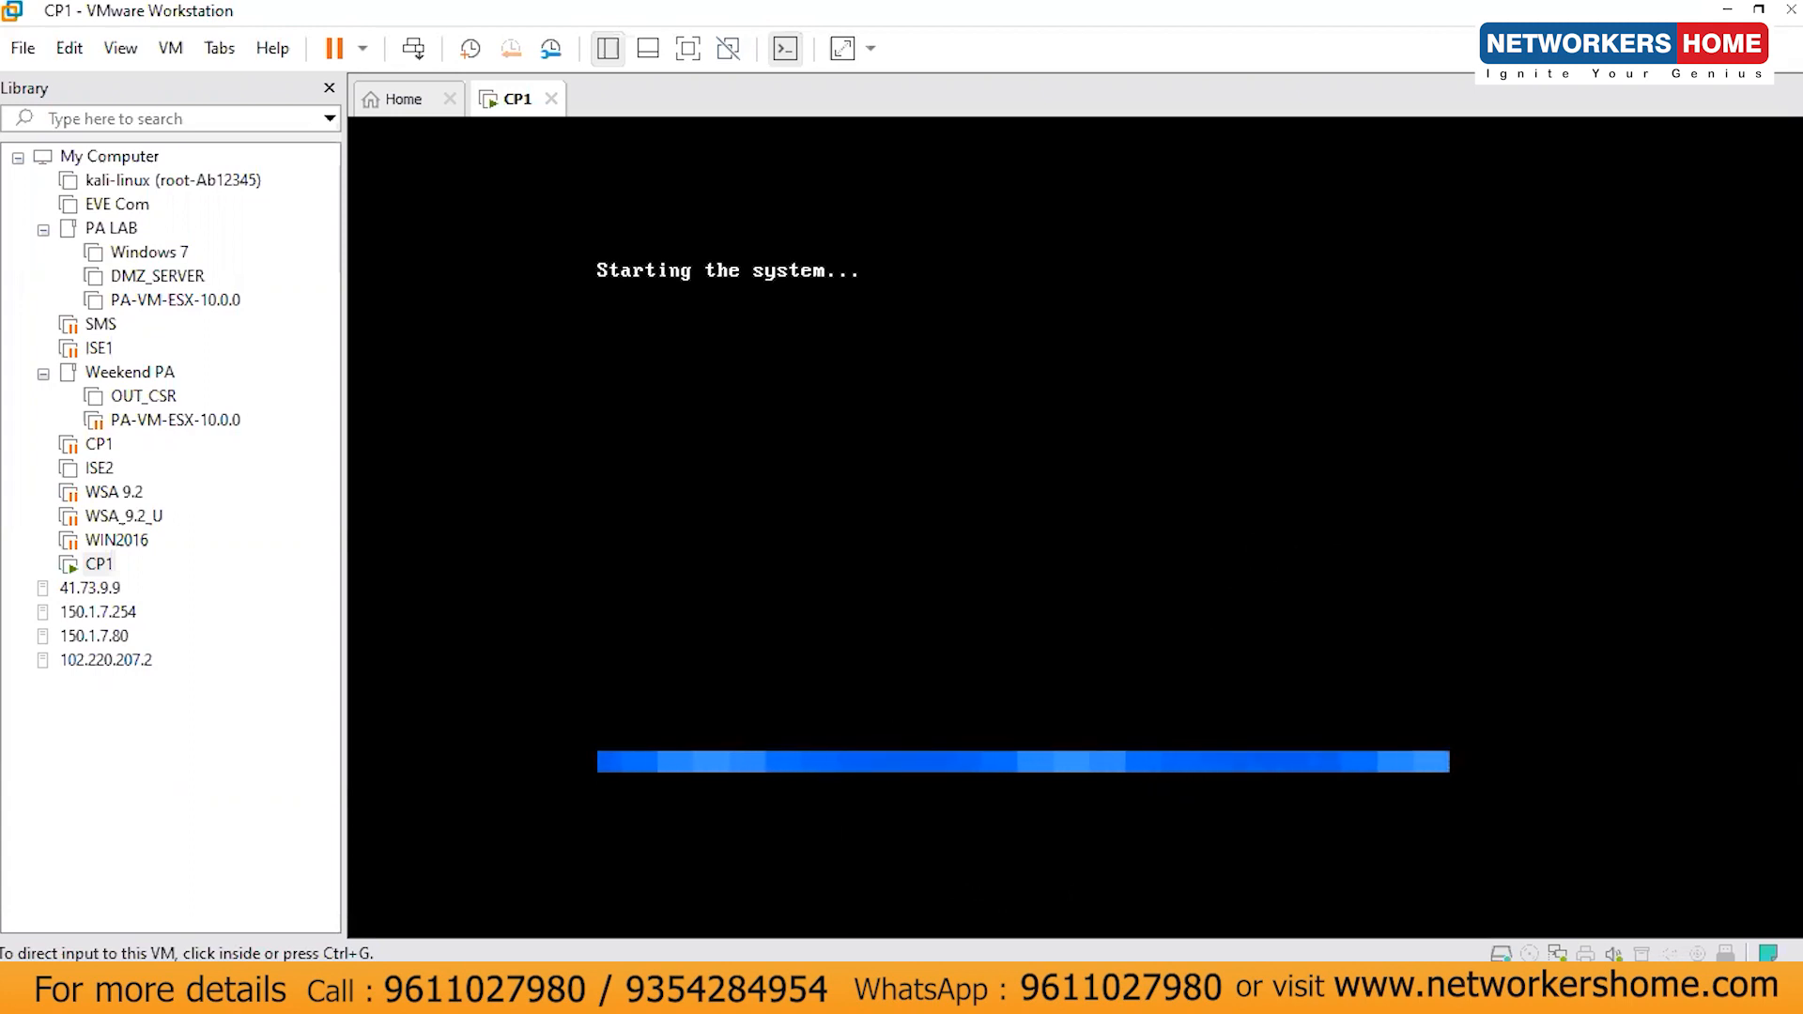
pyautogui.moveTo(878, 995)
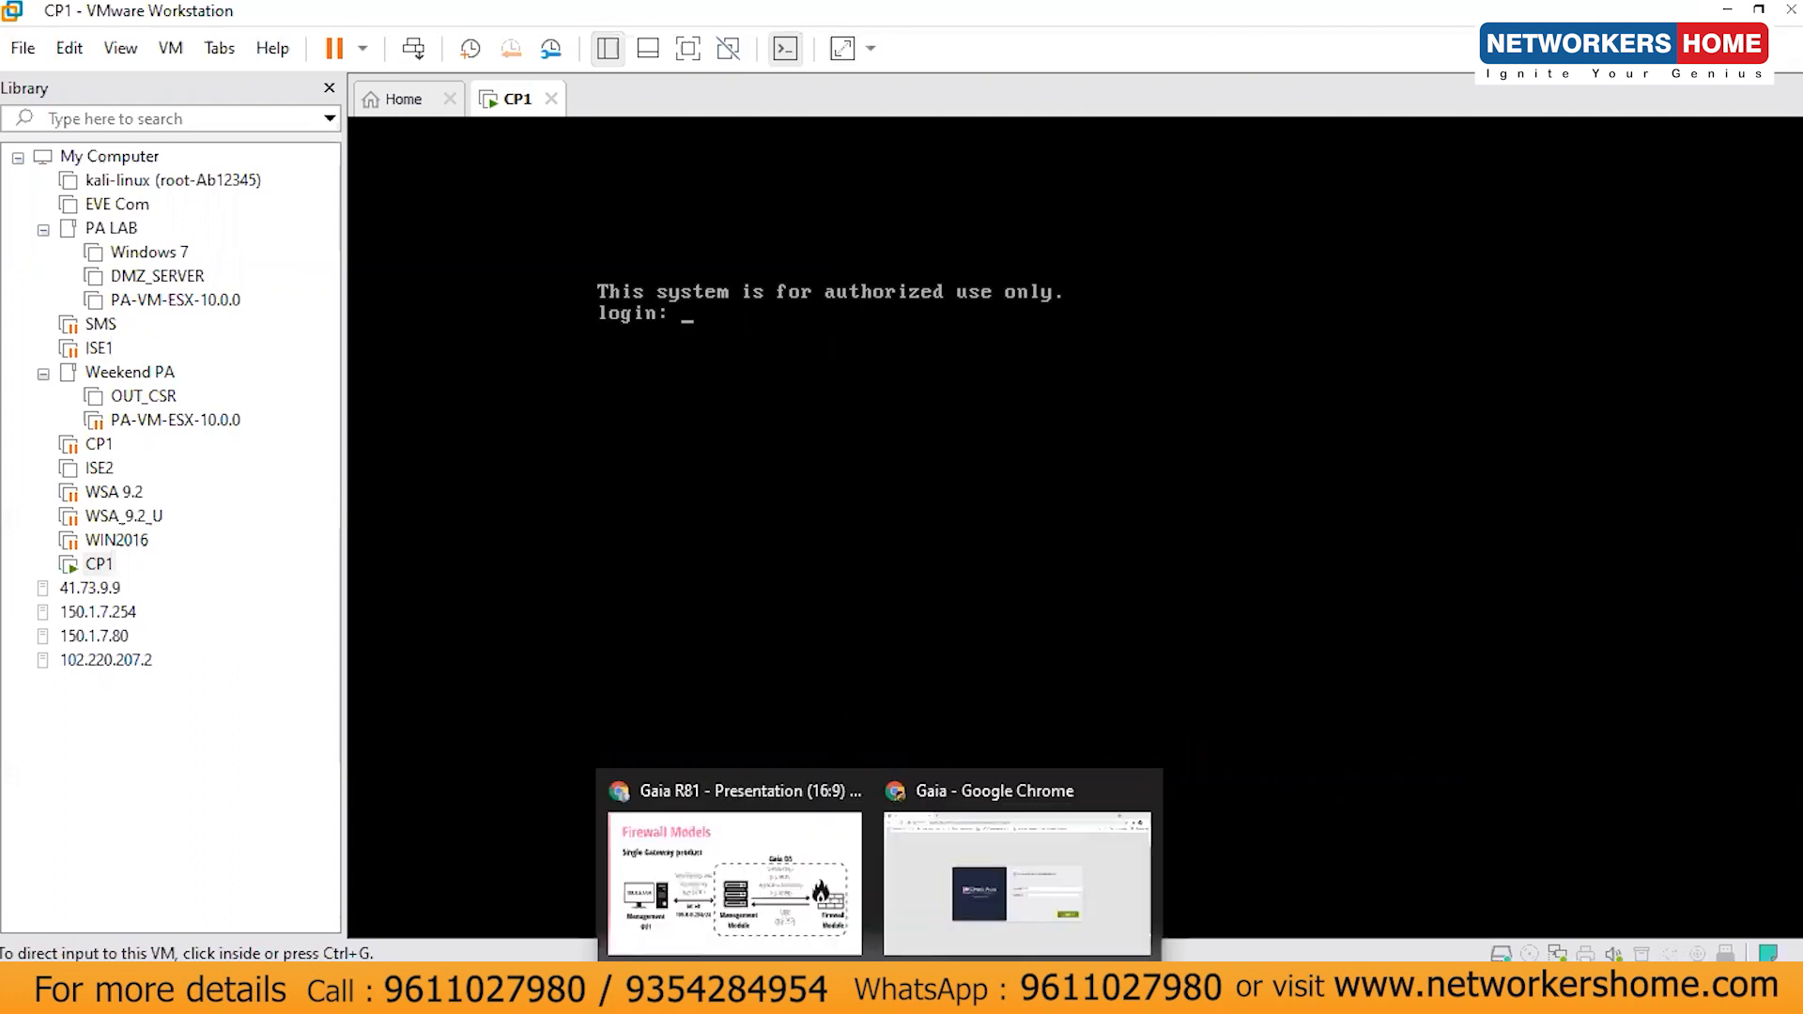
# - Back in Chrome, sign in to the Gaia Portal at 105.0.0.254 as admin
pyautogui.click(998, 888)
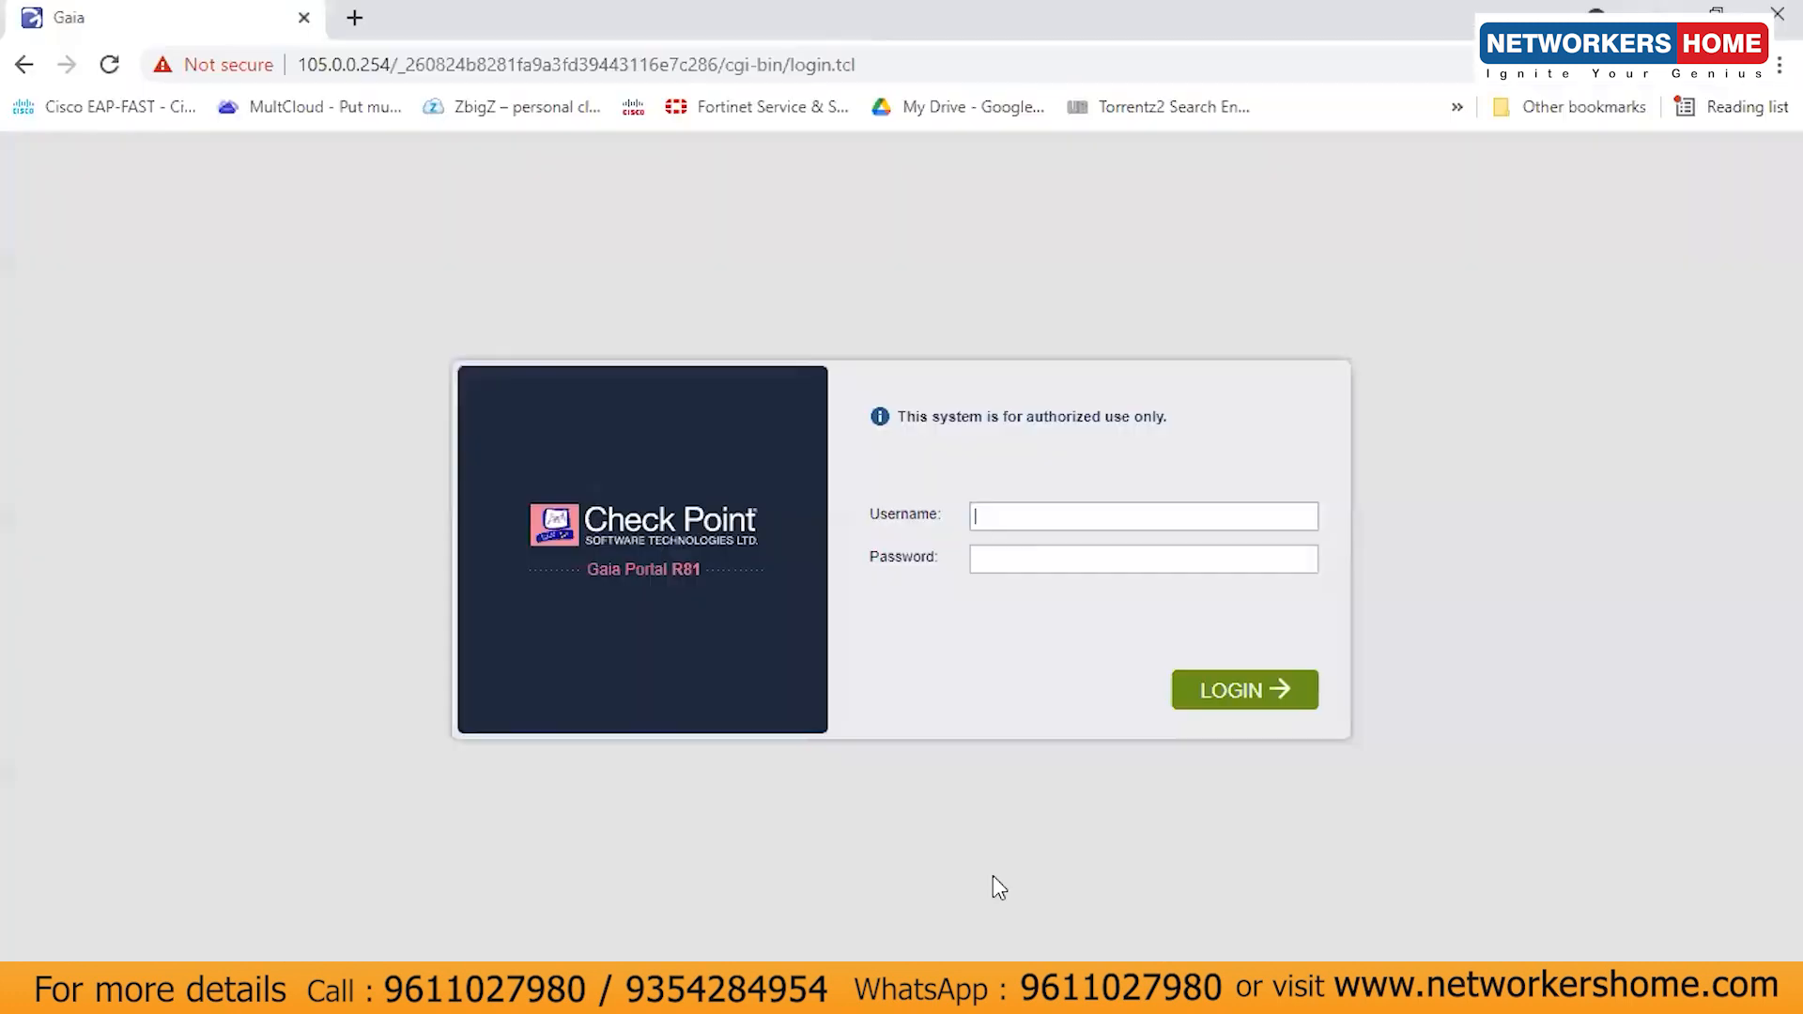
pyautogui.click(513, 71)
pyautogui.click(324, 60)
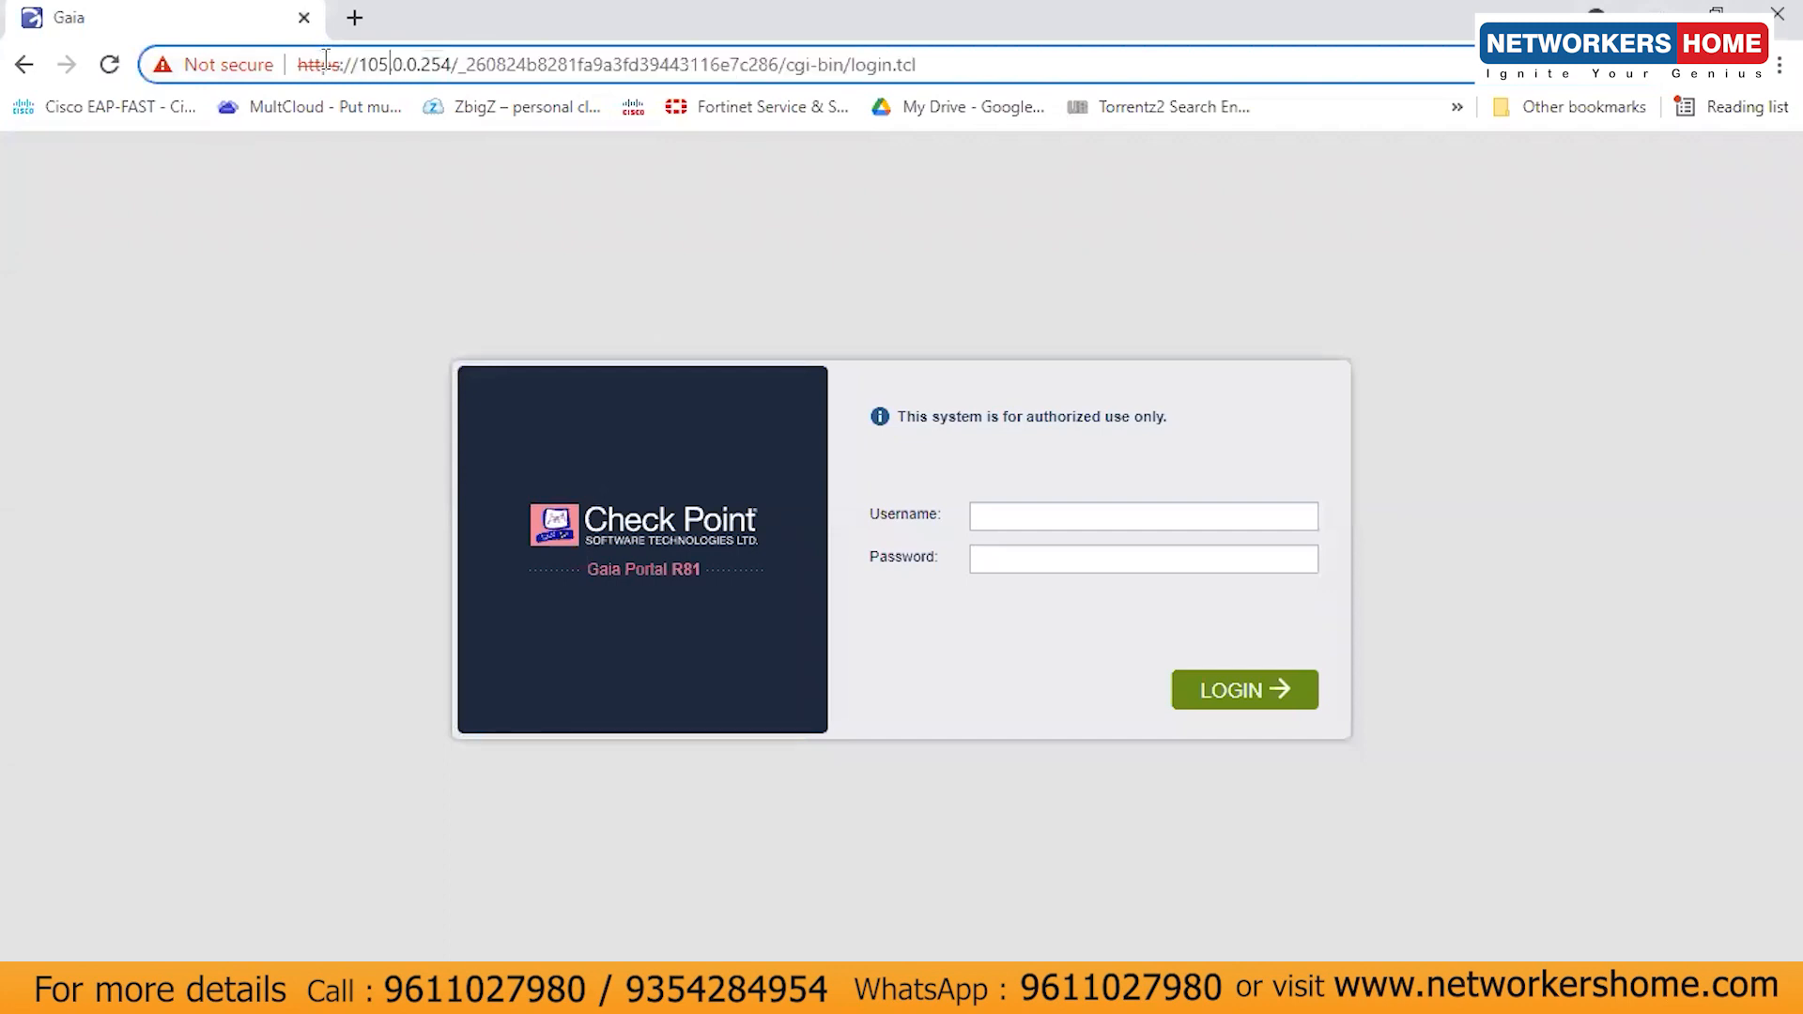
pyautogui.click(1028, 506)
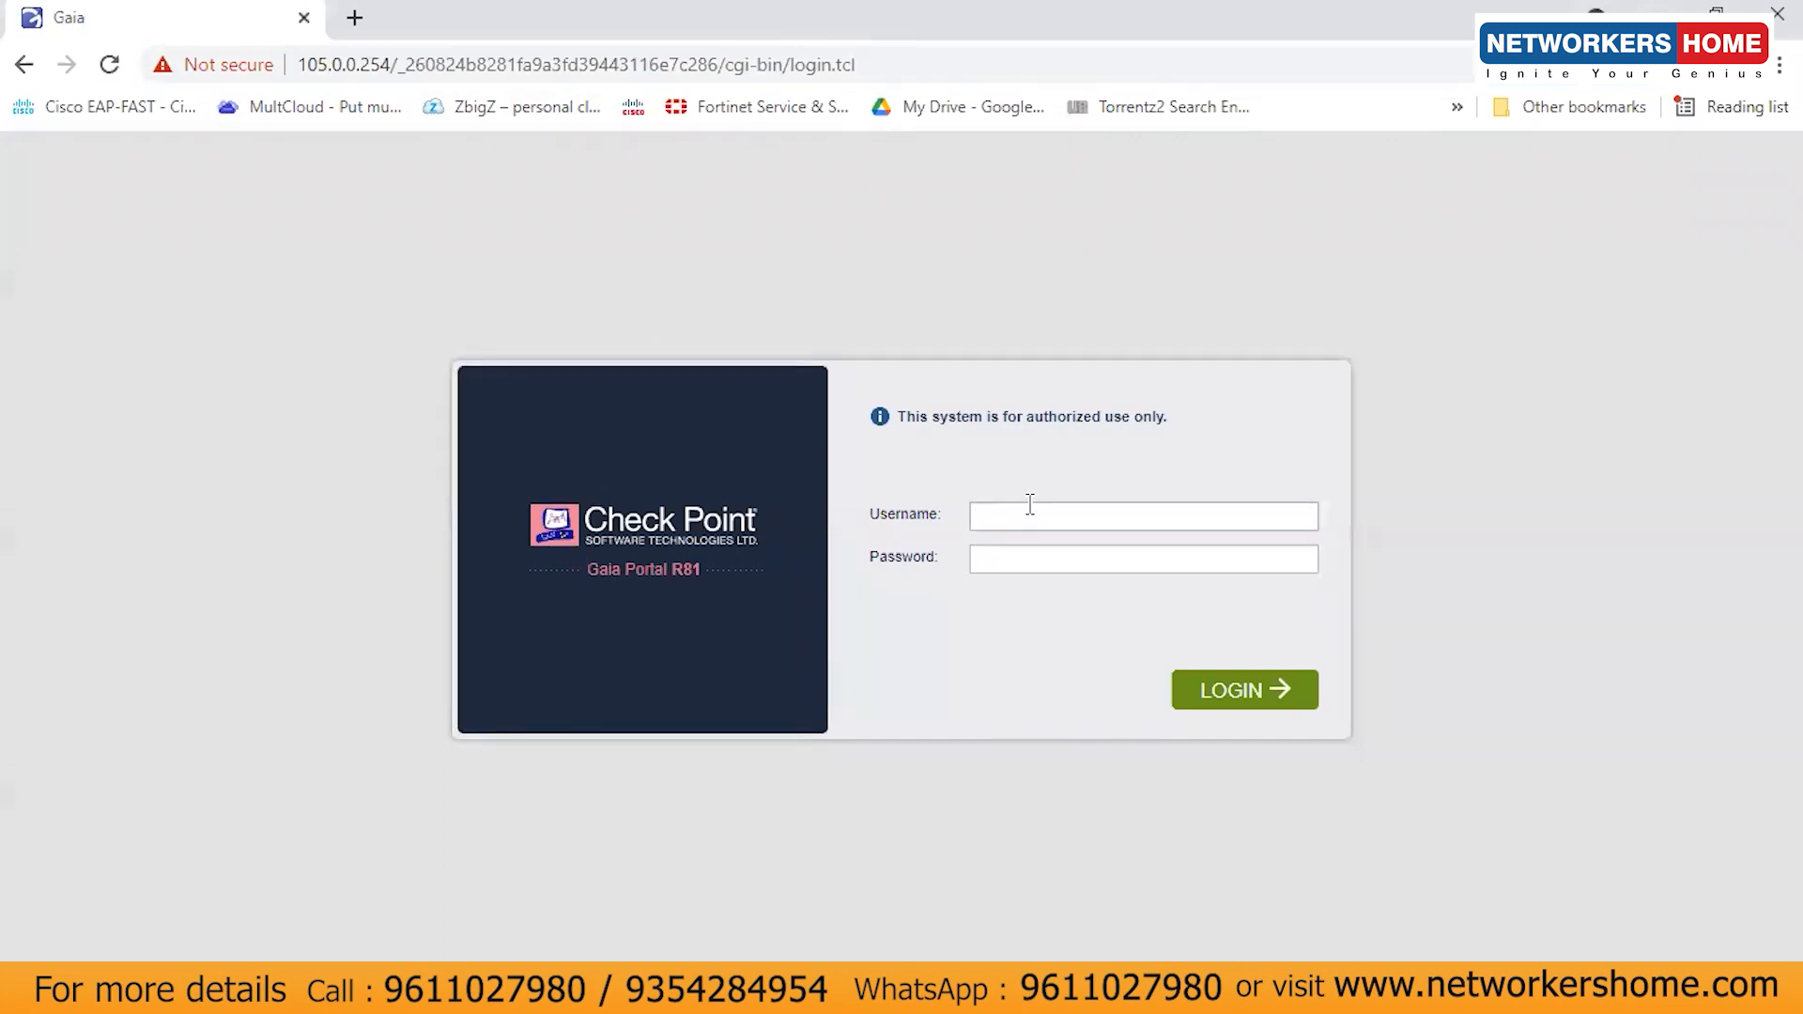
pyautogui.press('Tab')
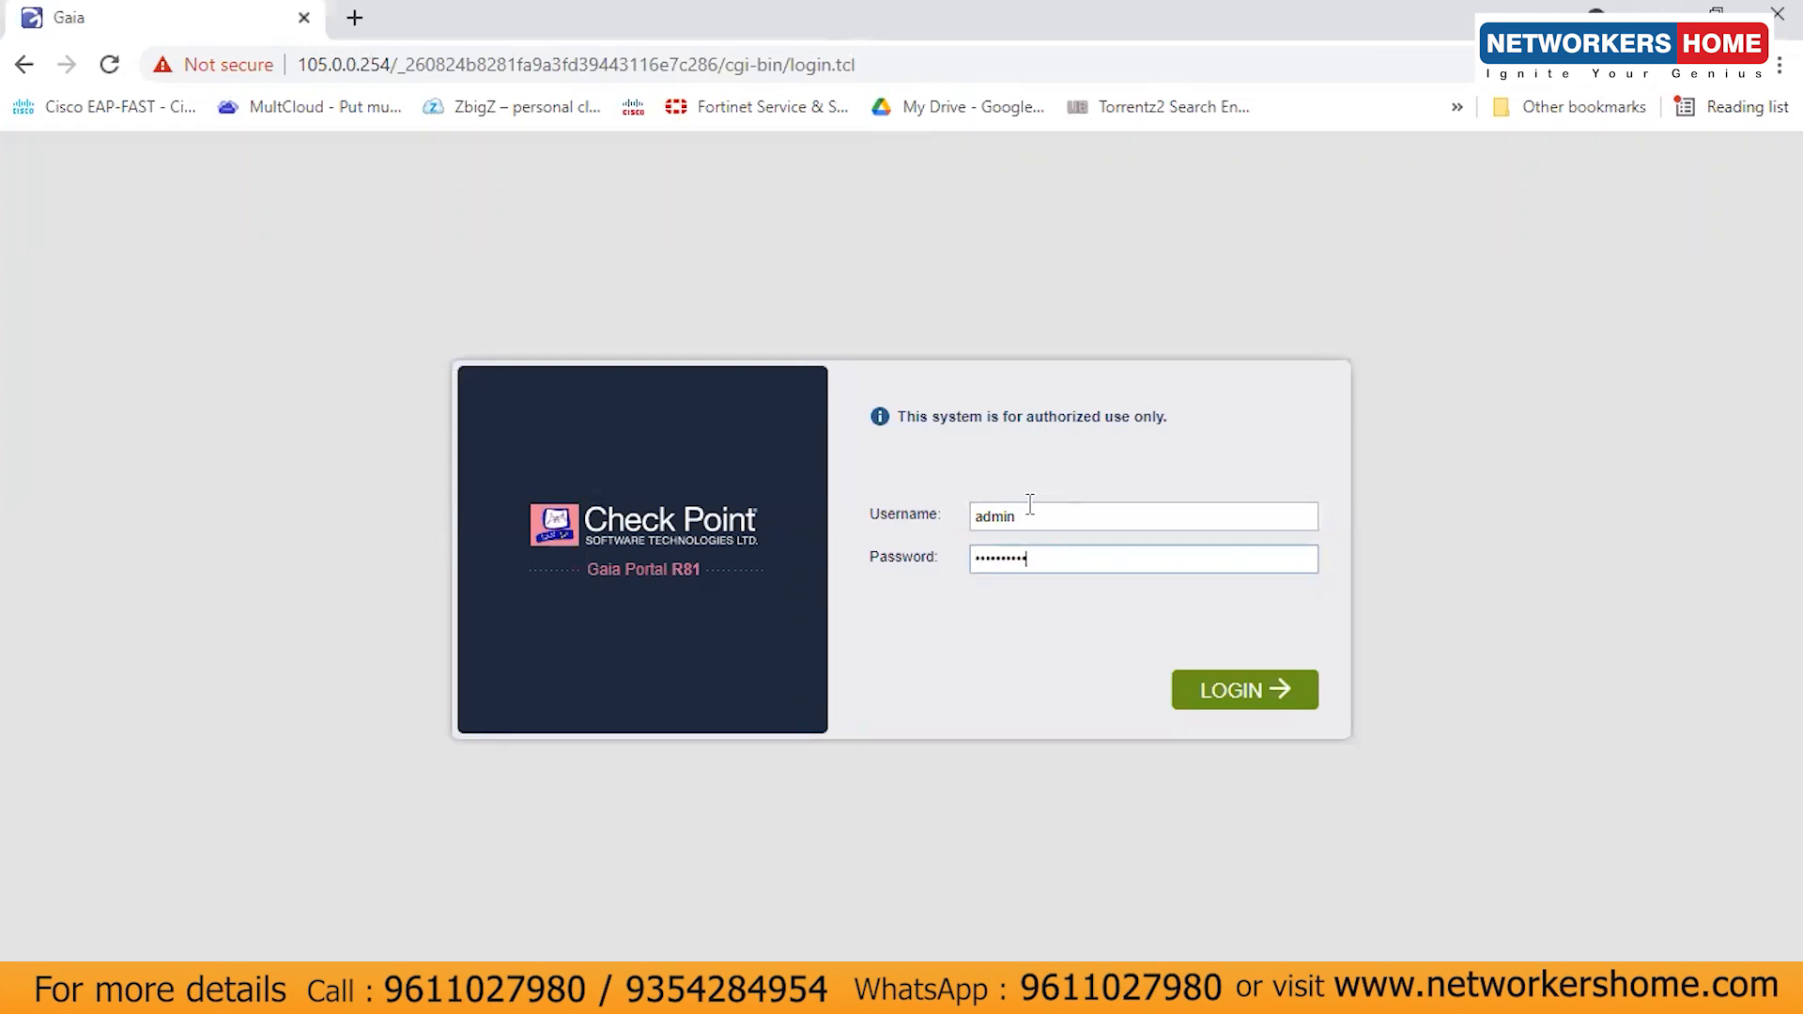
pyautogui.click(1237, 691)
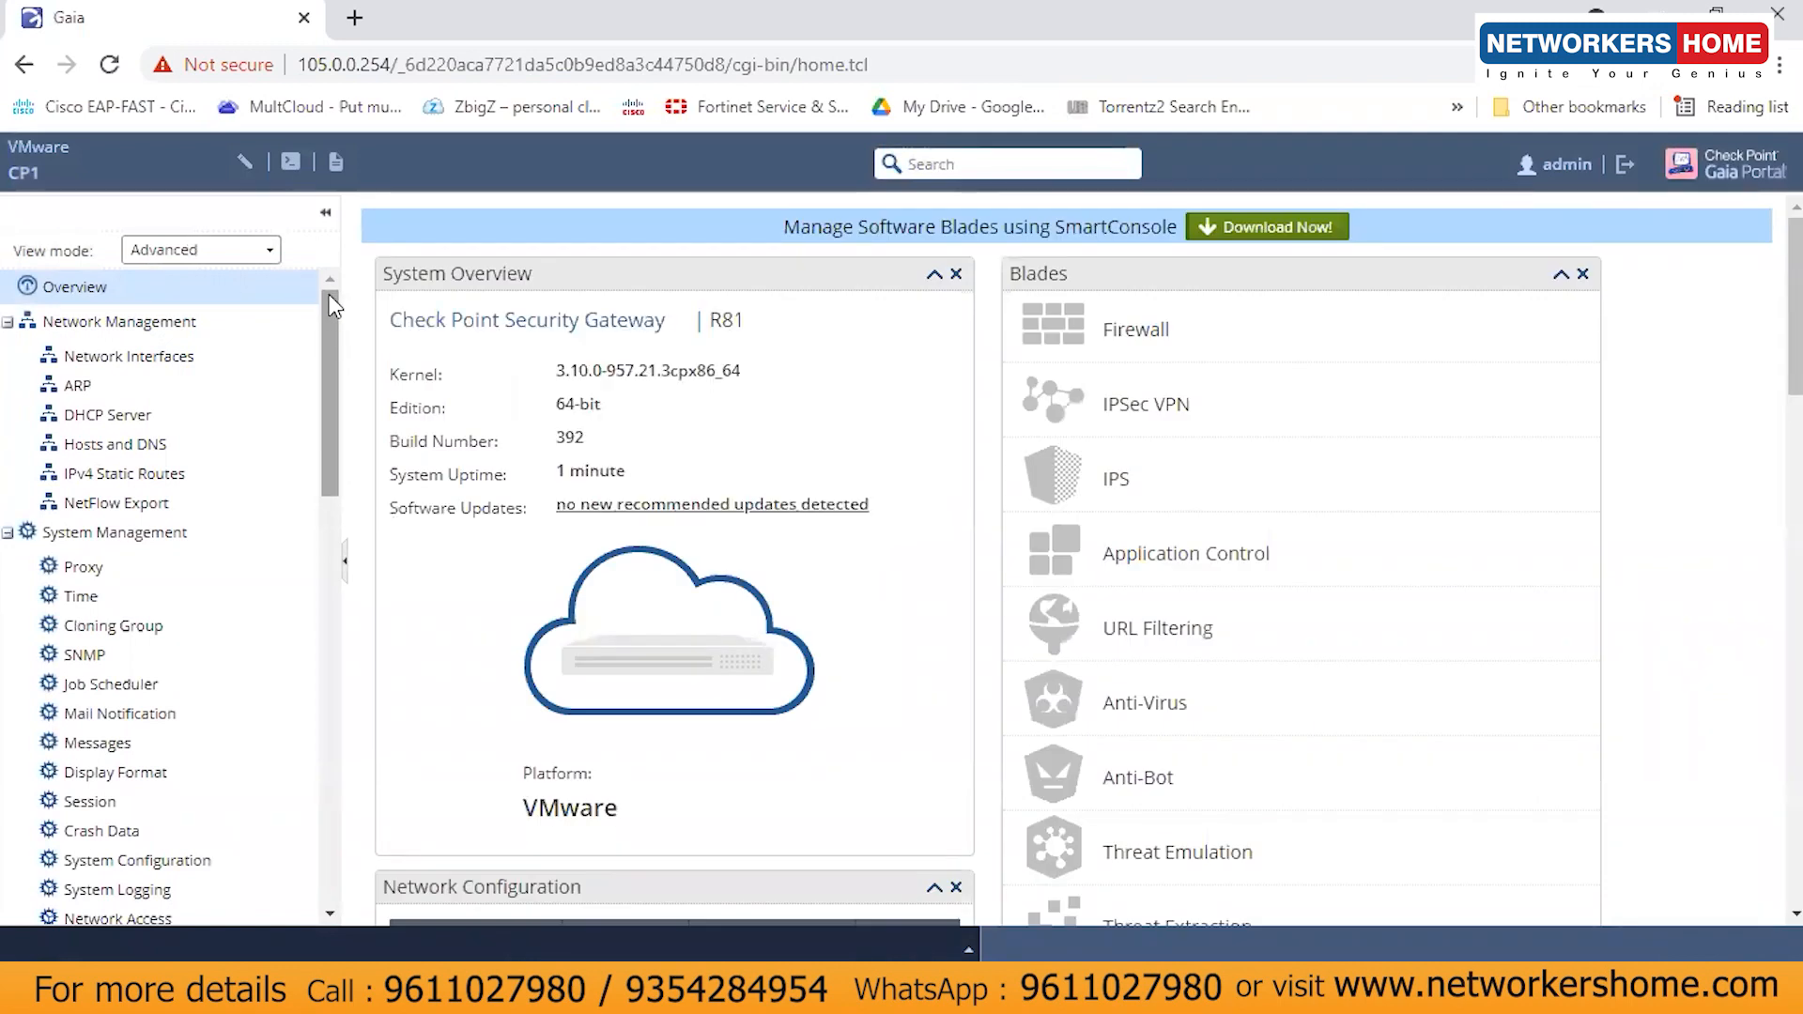
# - Dismiss the 'Try me!' search tip, then start and cancel the SmartConsole_3.exe download
pyautogui.moveTo(328, 295)
pyautogui.mouseDown()
pyautogui.moveTo(325, 747)
pyautogui.moveTo(338, 593)
pyautogui.moveTo(310, 285)
pyautogui.mouseUp()
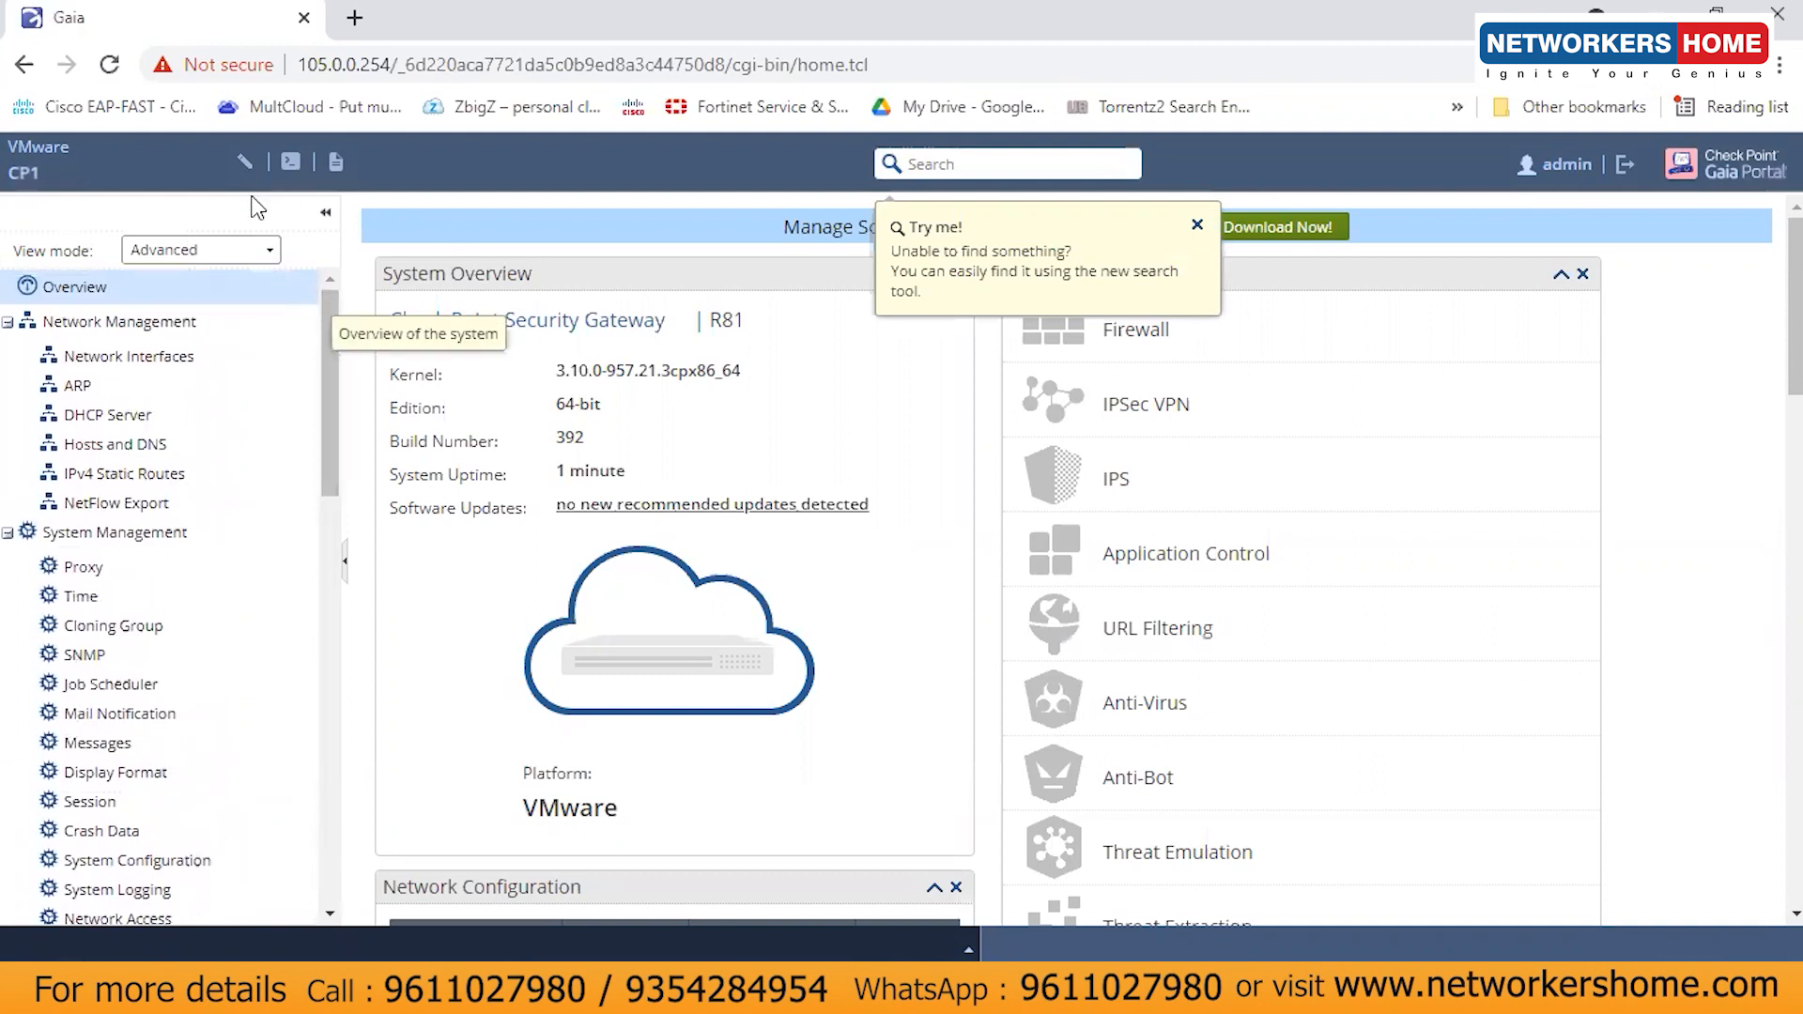
pyautogui.click(1198, 226)
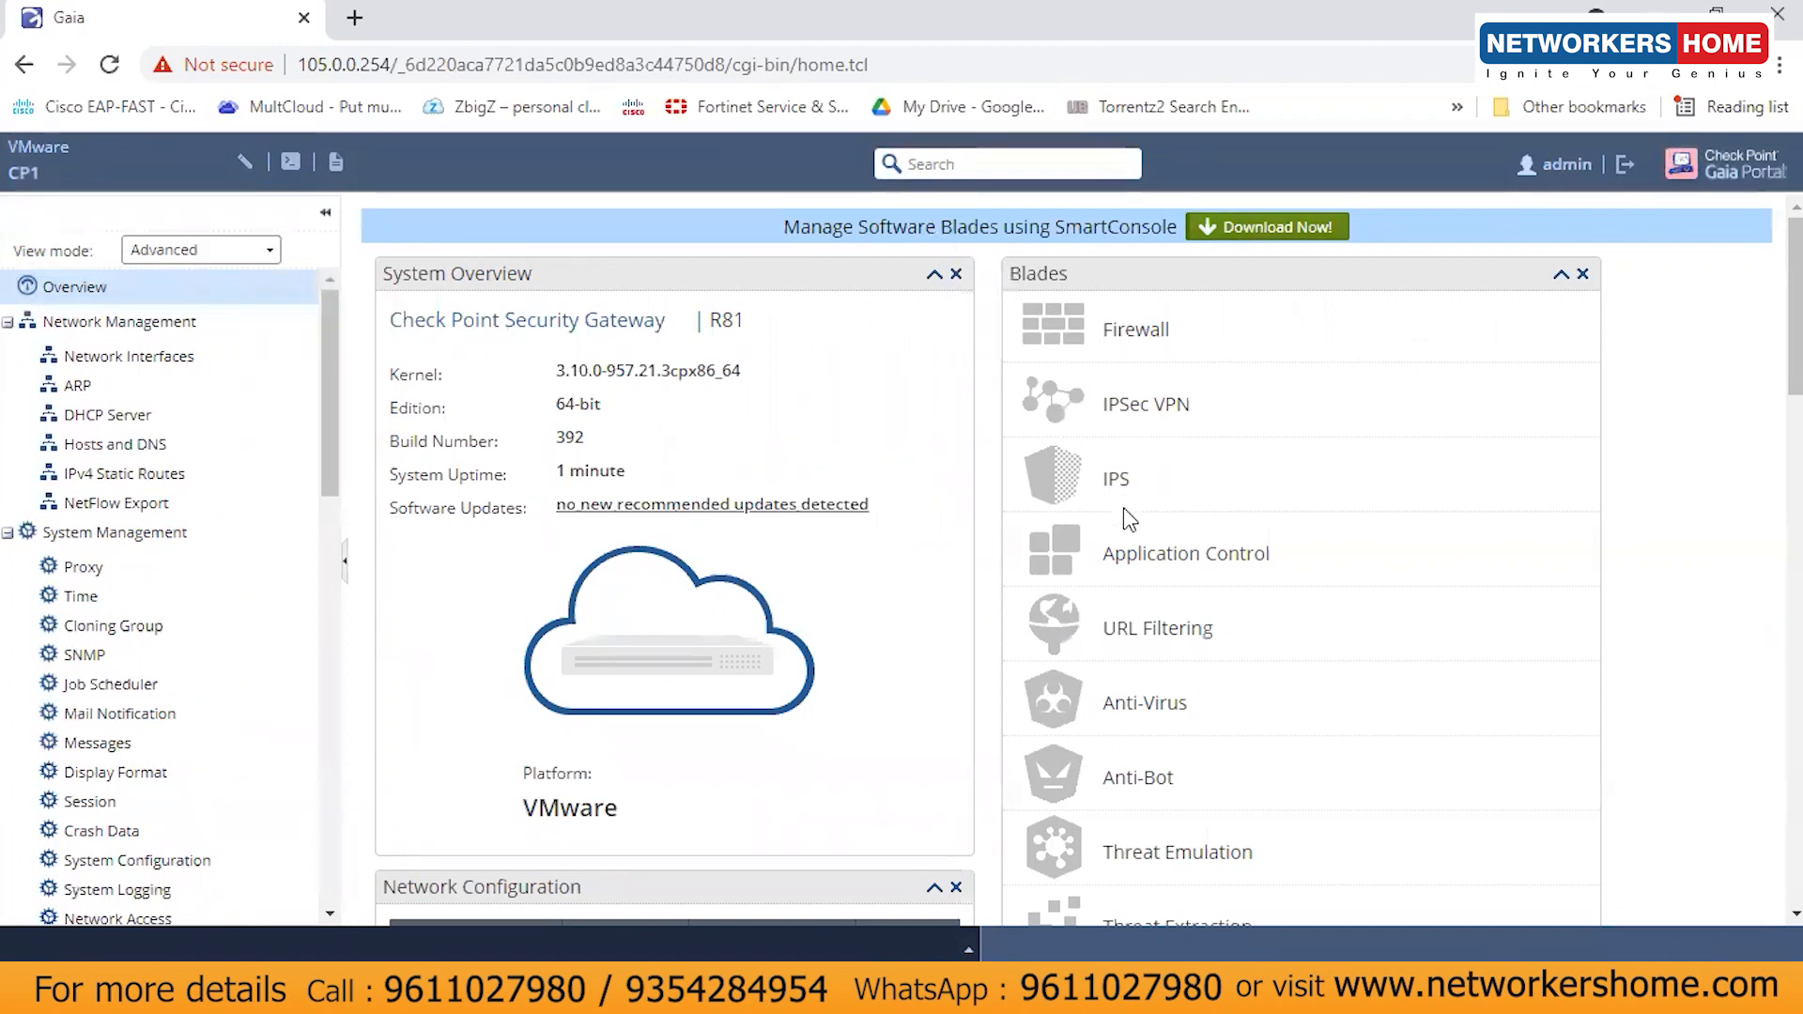
pyautogui.moveTo(1767, 350); pyautogui.dragTo(1766, 246)
pyautogui.click(1188, 229)
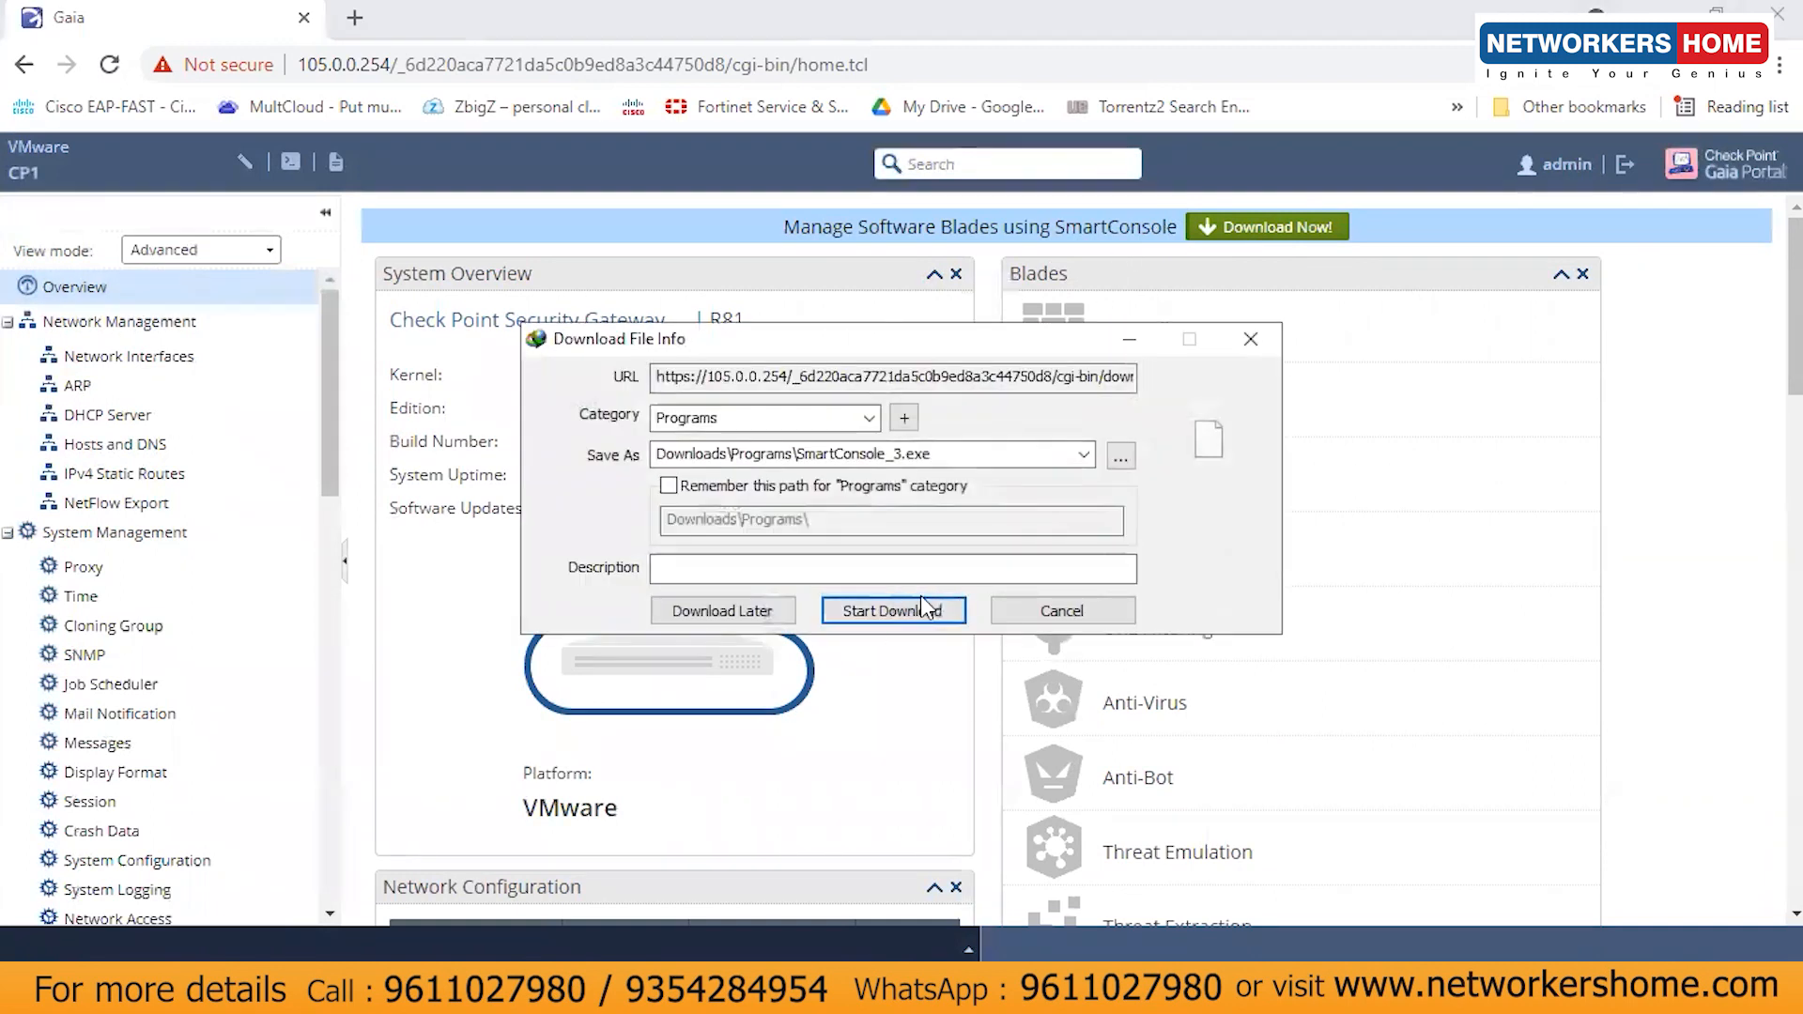
pyautogui.click(1052, 612)
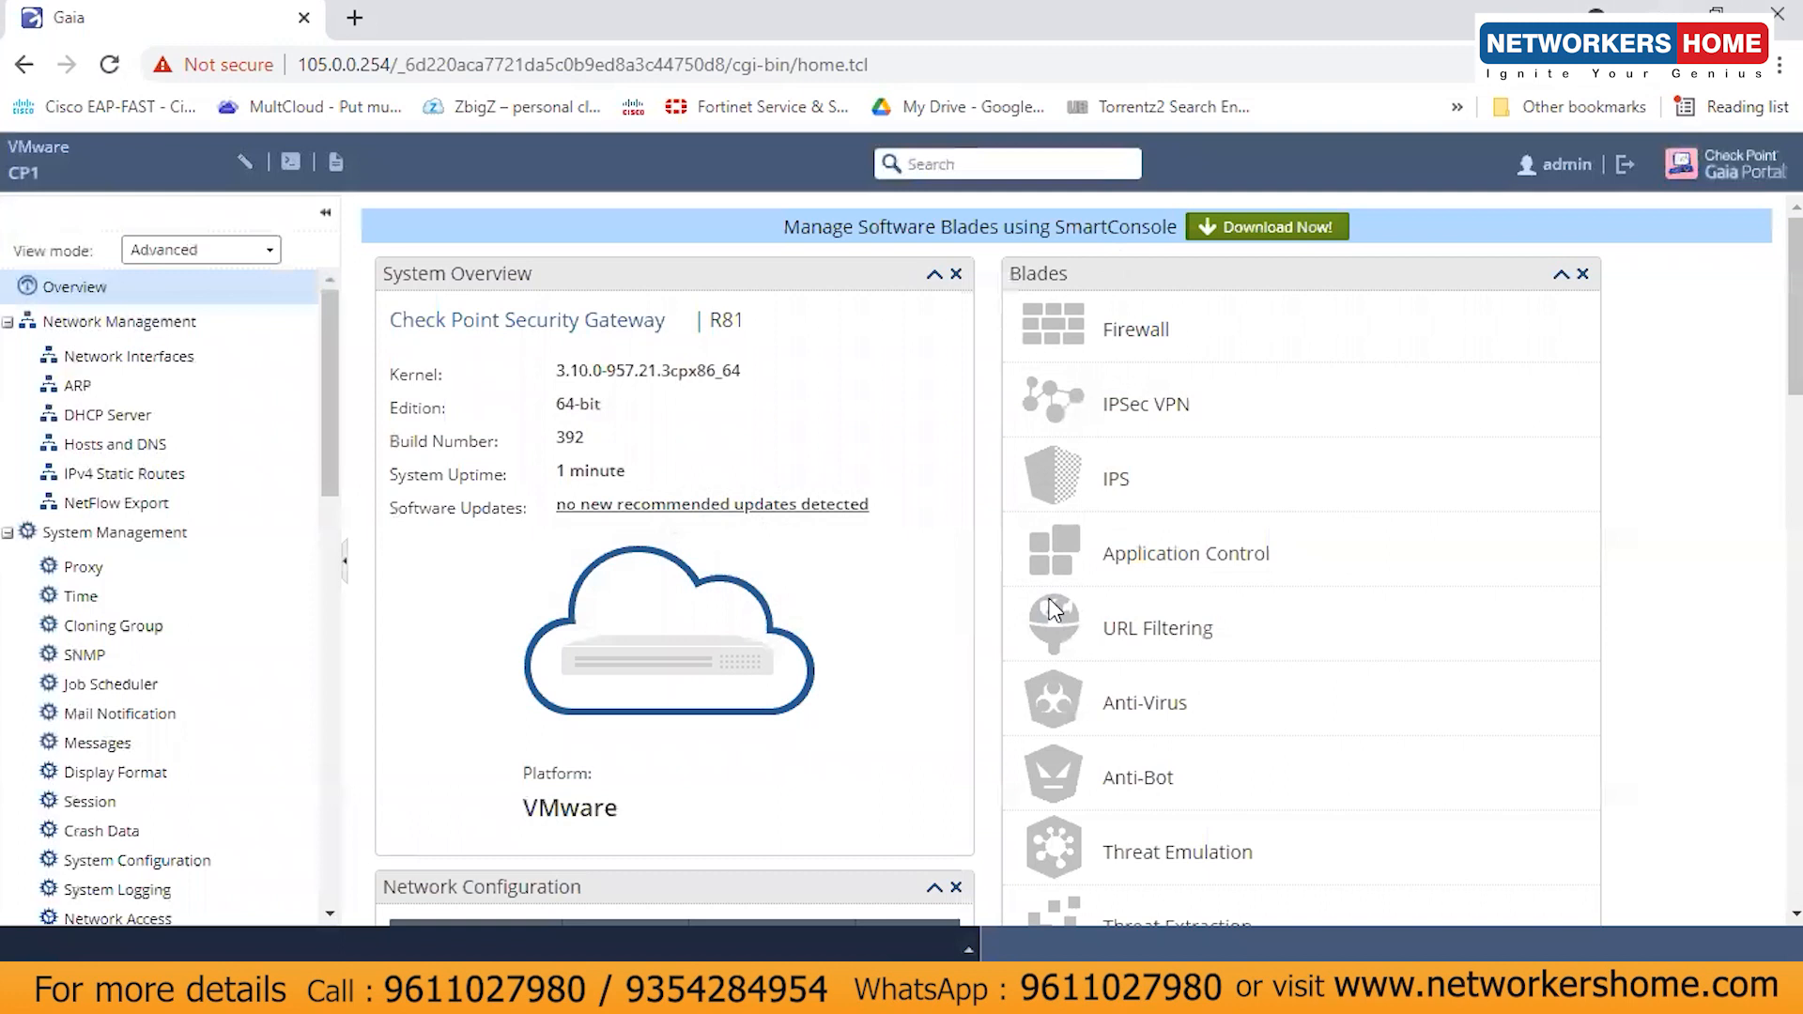
# - Search the Start menu for 'r8' and launch SmartConsole R81
pyautogui.click(385, 988)
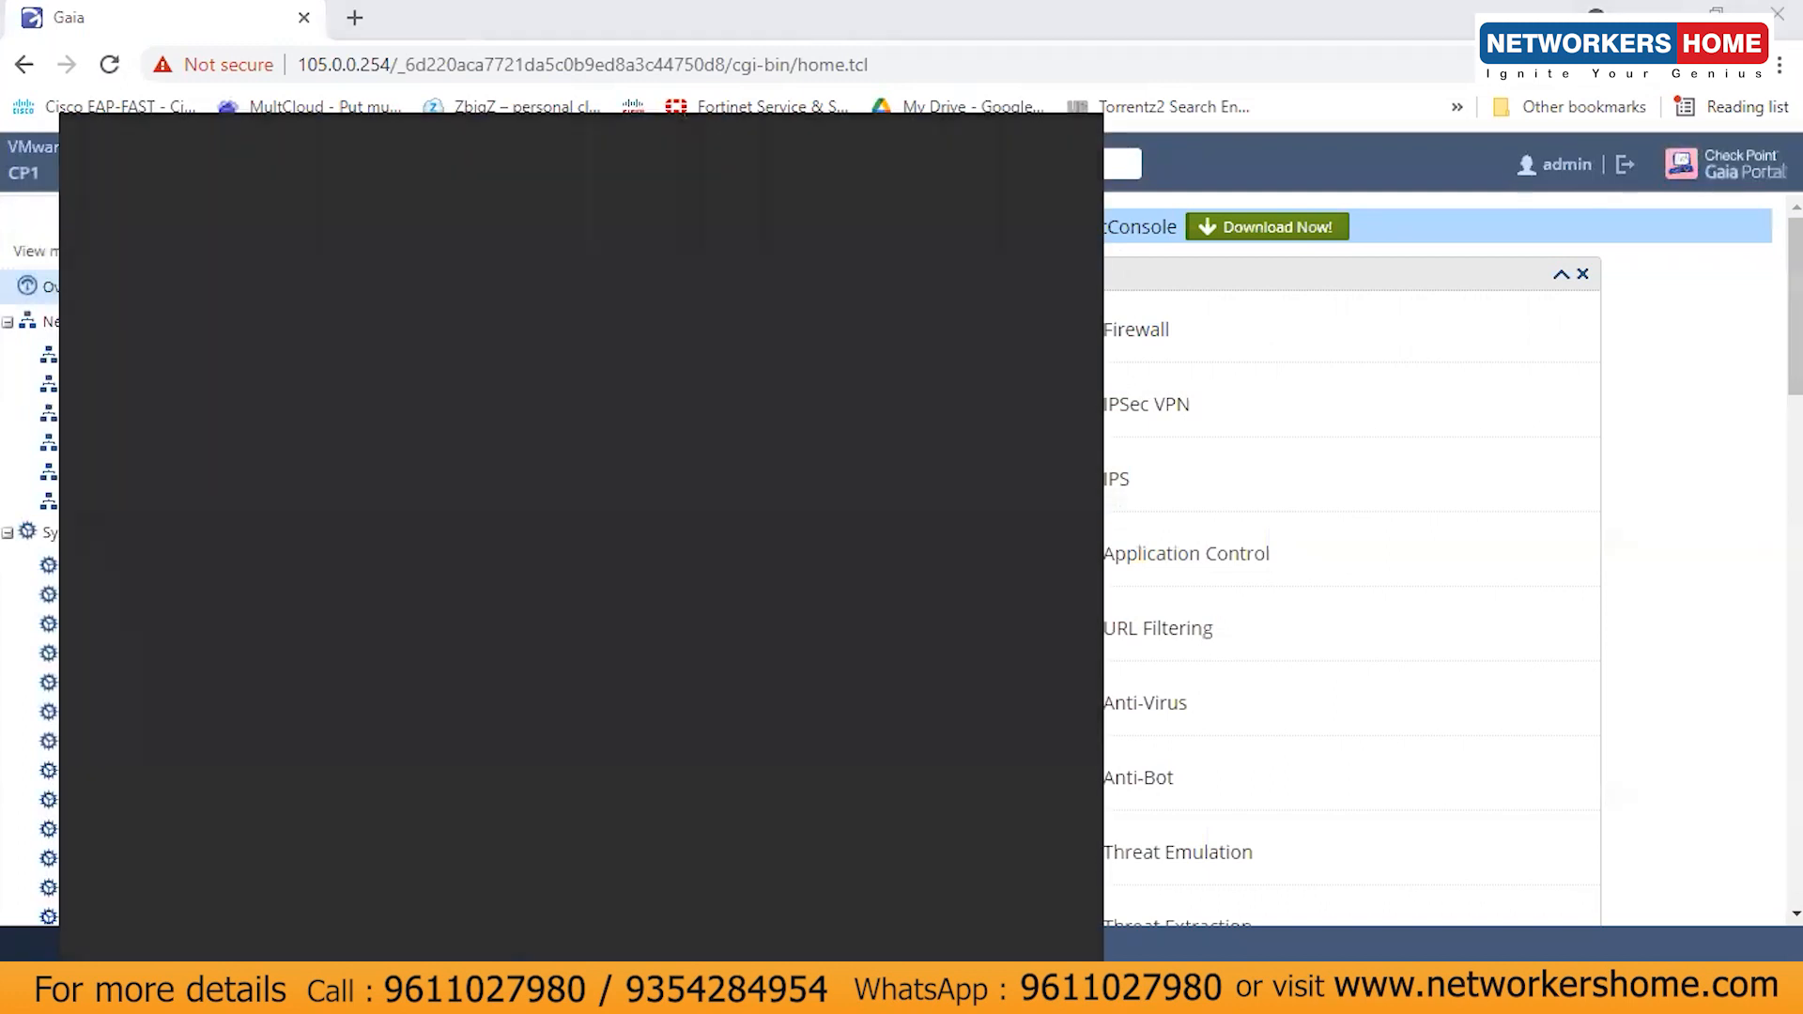
pyautogui.write('r')
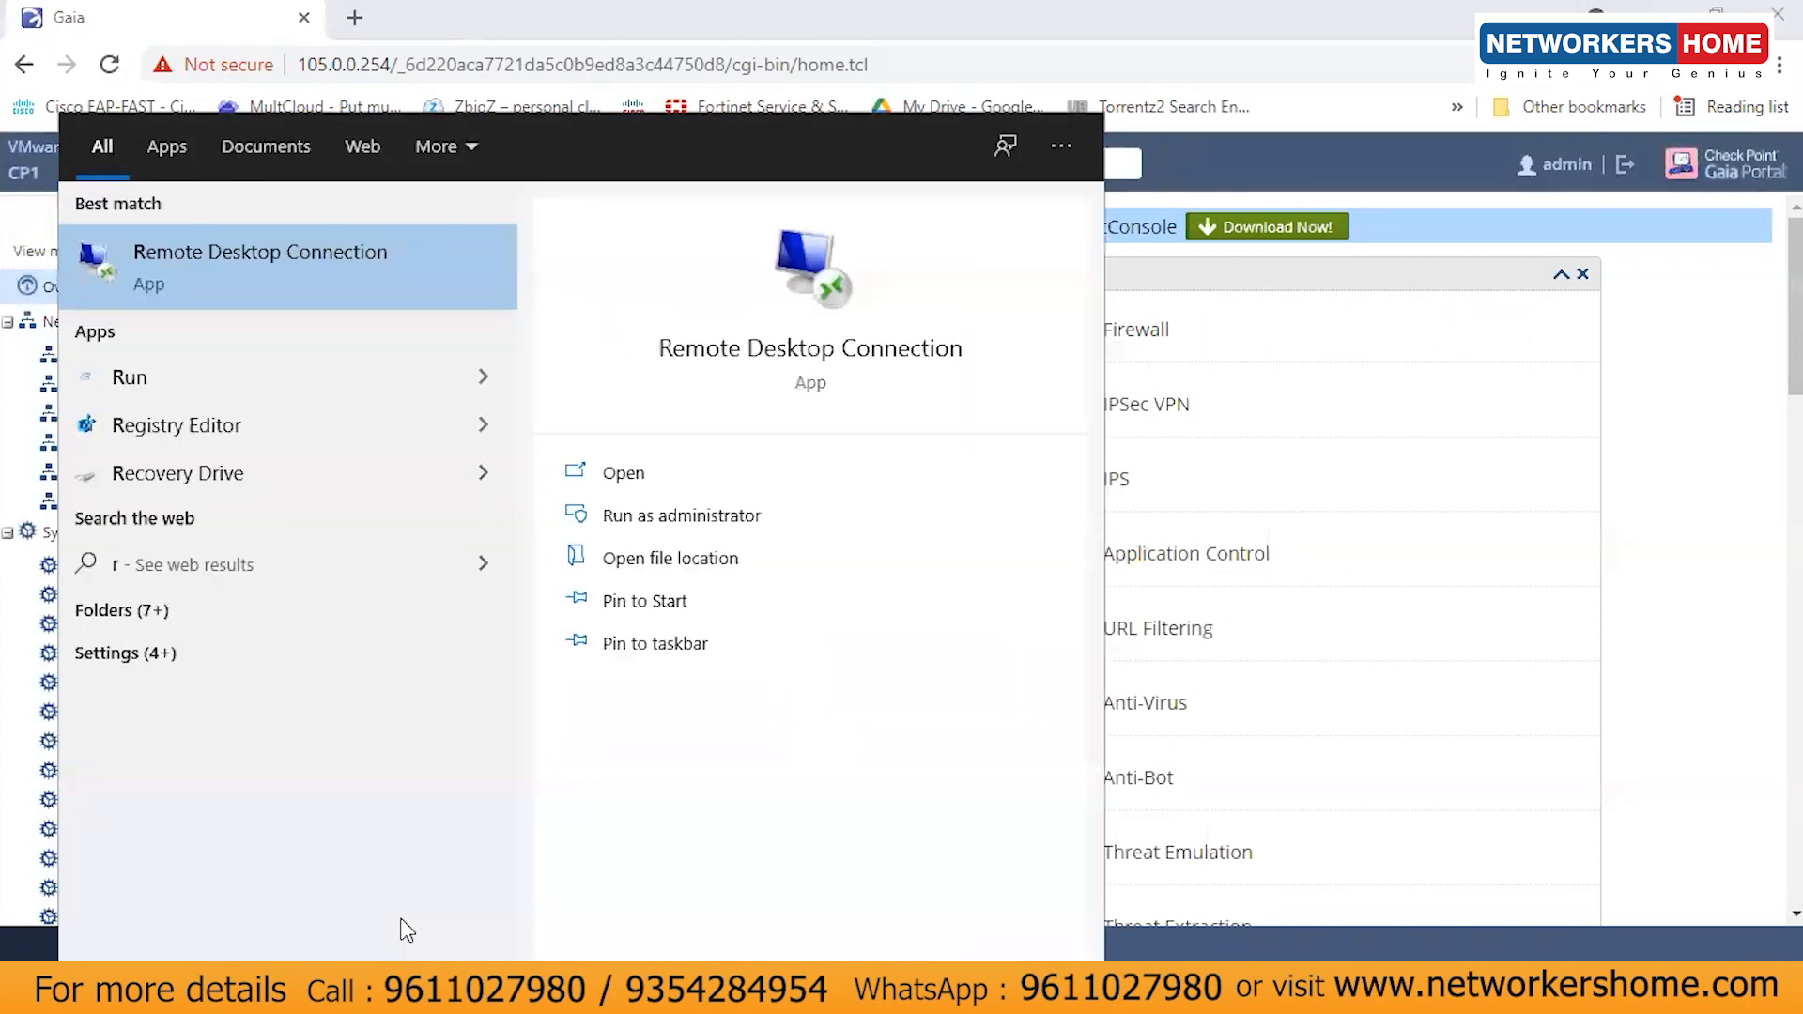
pyautogui.write('81')
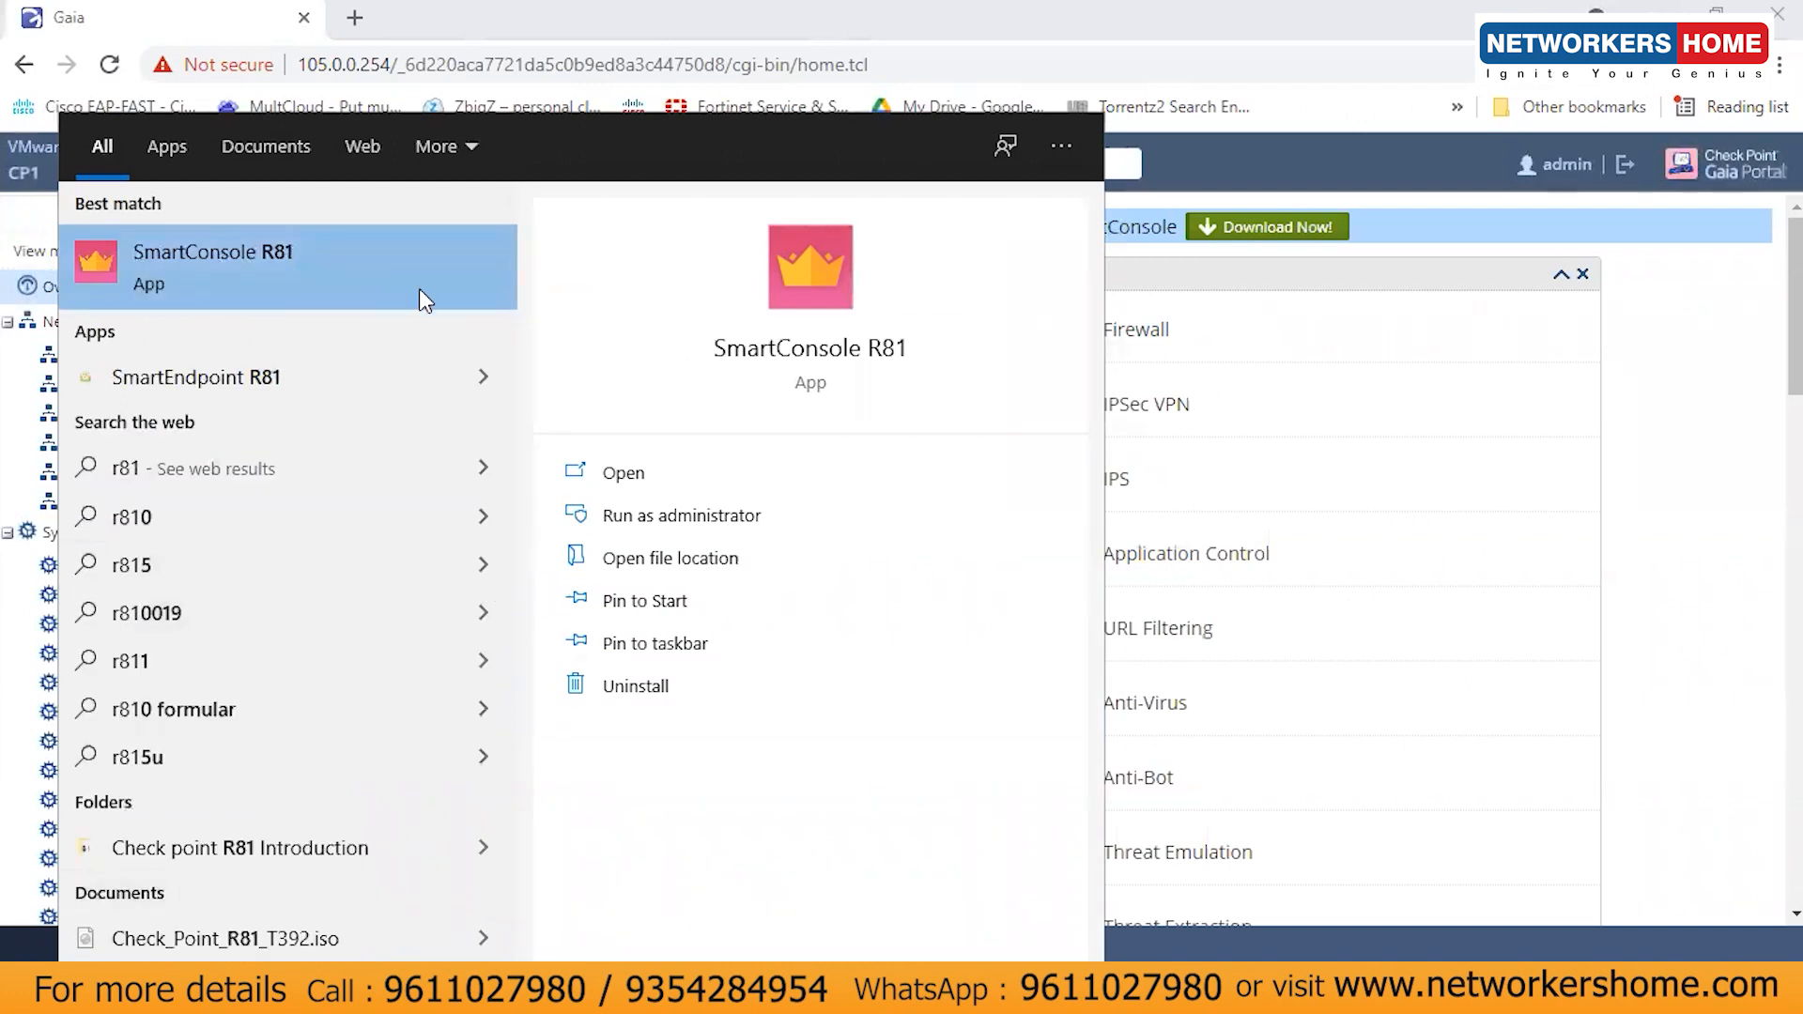
pyautogui.press('BackSpace')
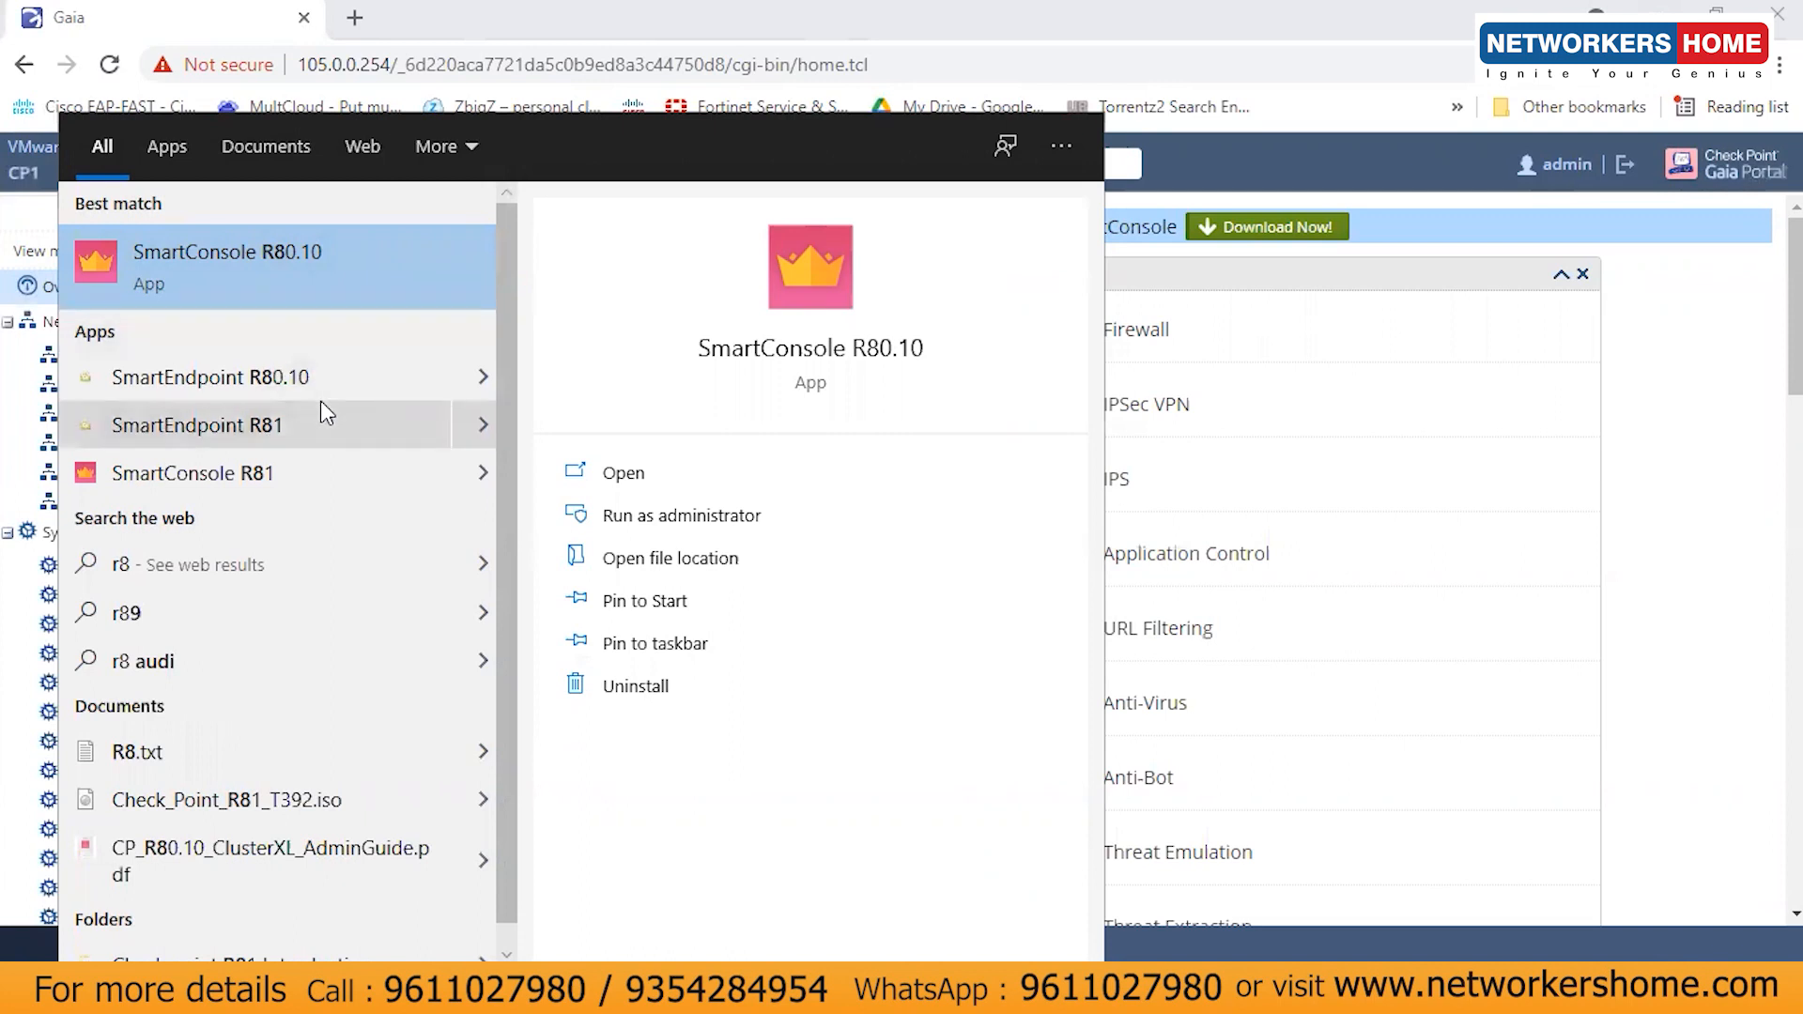
pyautogui.click(260, 461)
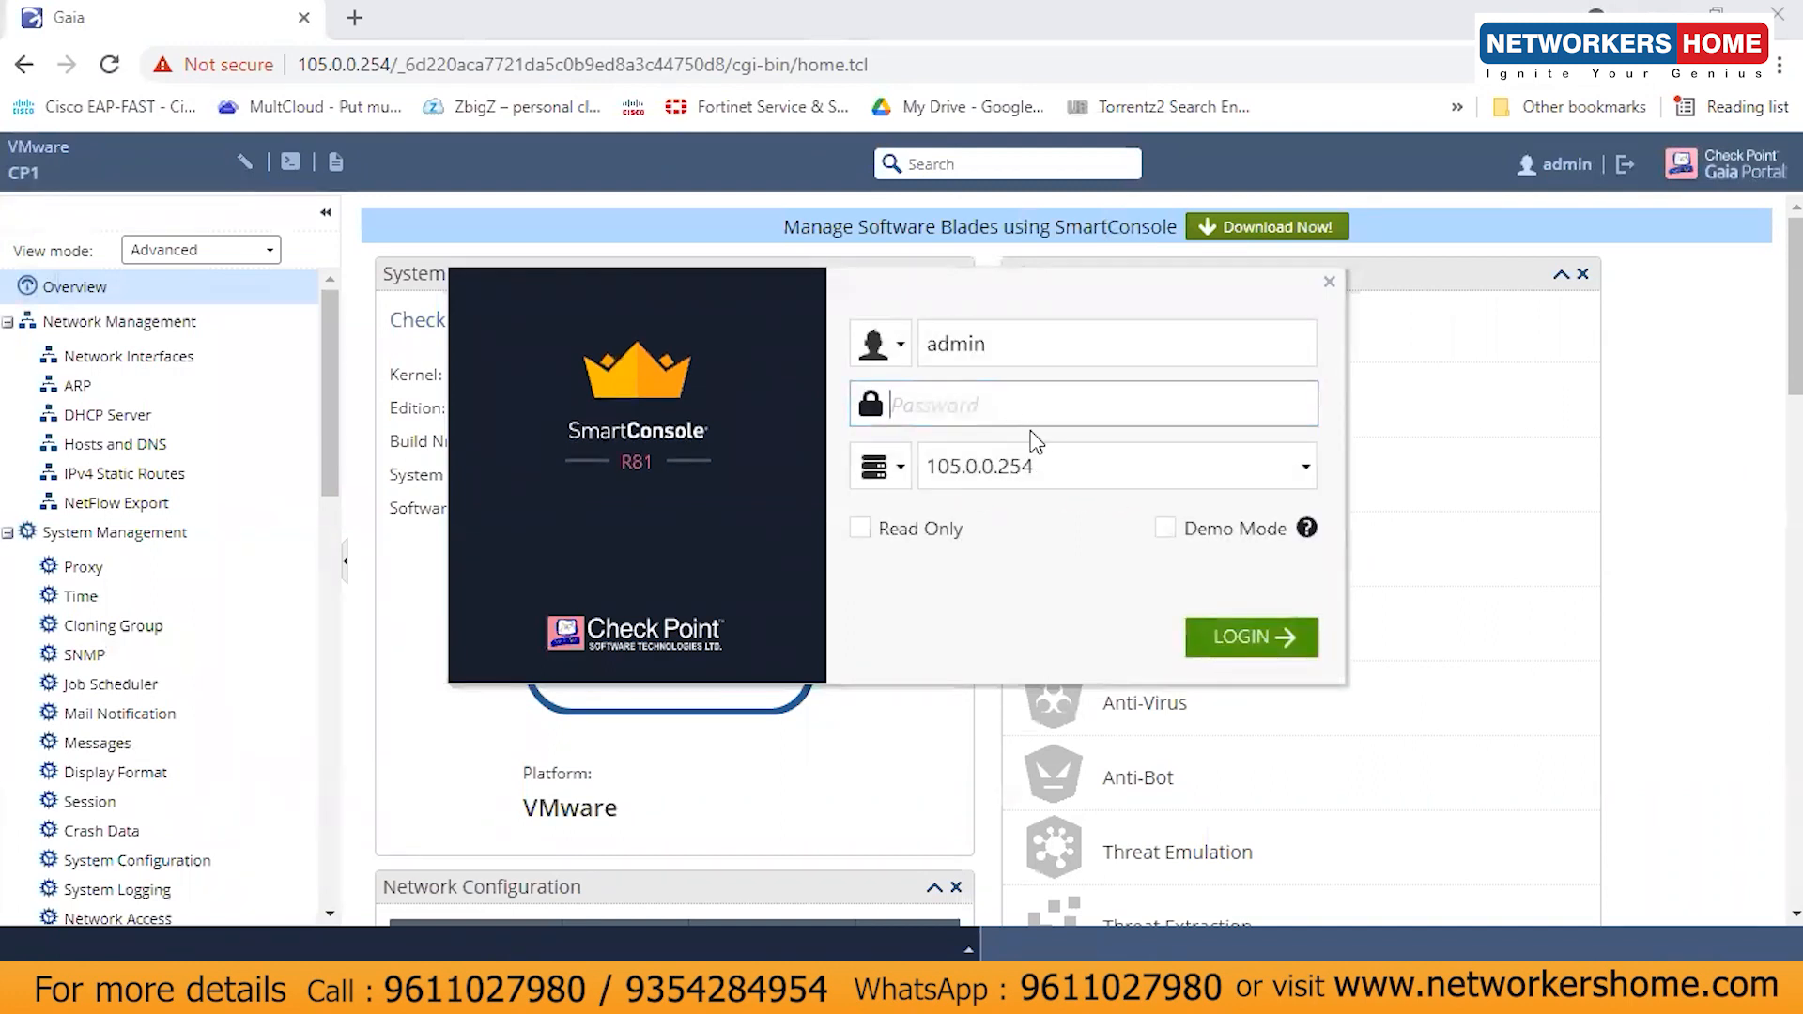
# - Enter the admin password for management server 105.0.0.254 and attempt to log in
pyautogui.click(998, 470)
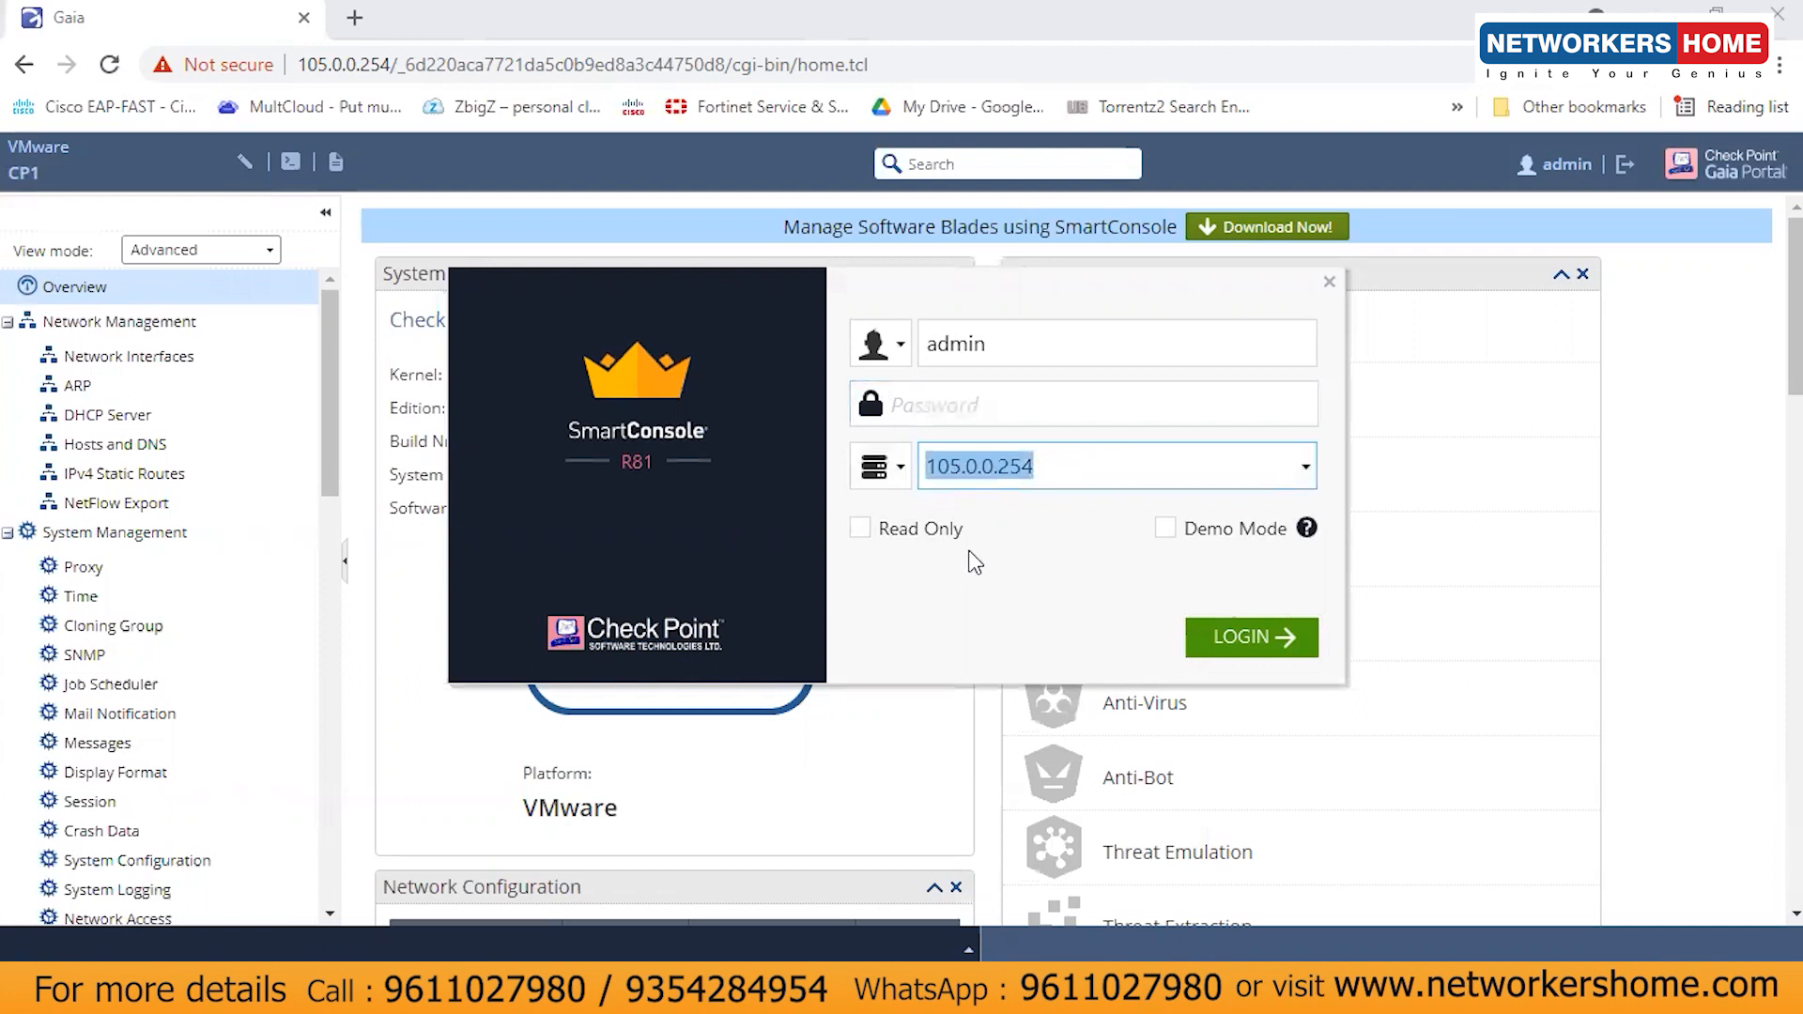
pyautogui.doubleClick(986, 344)
pyautogui.click(946, 409)
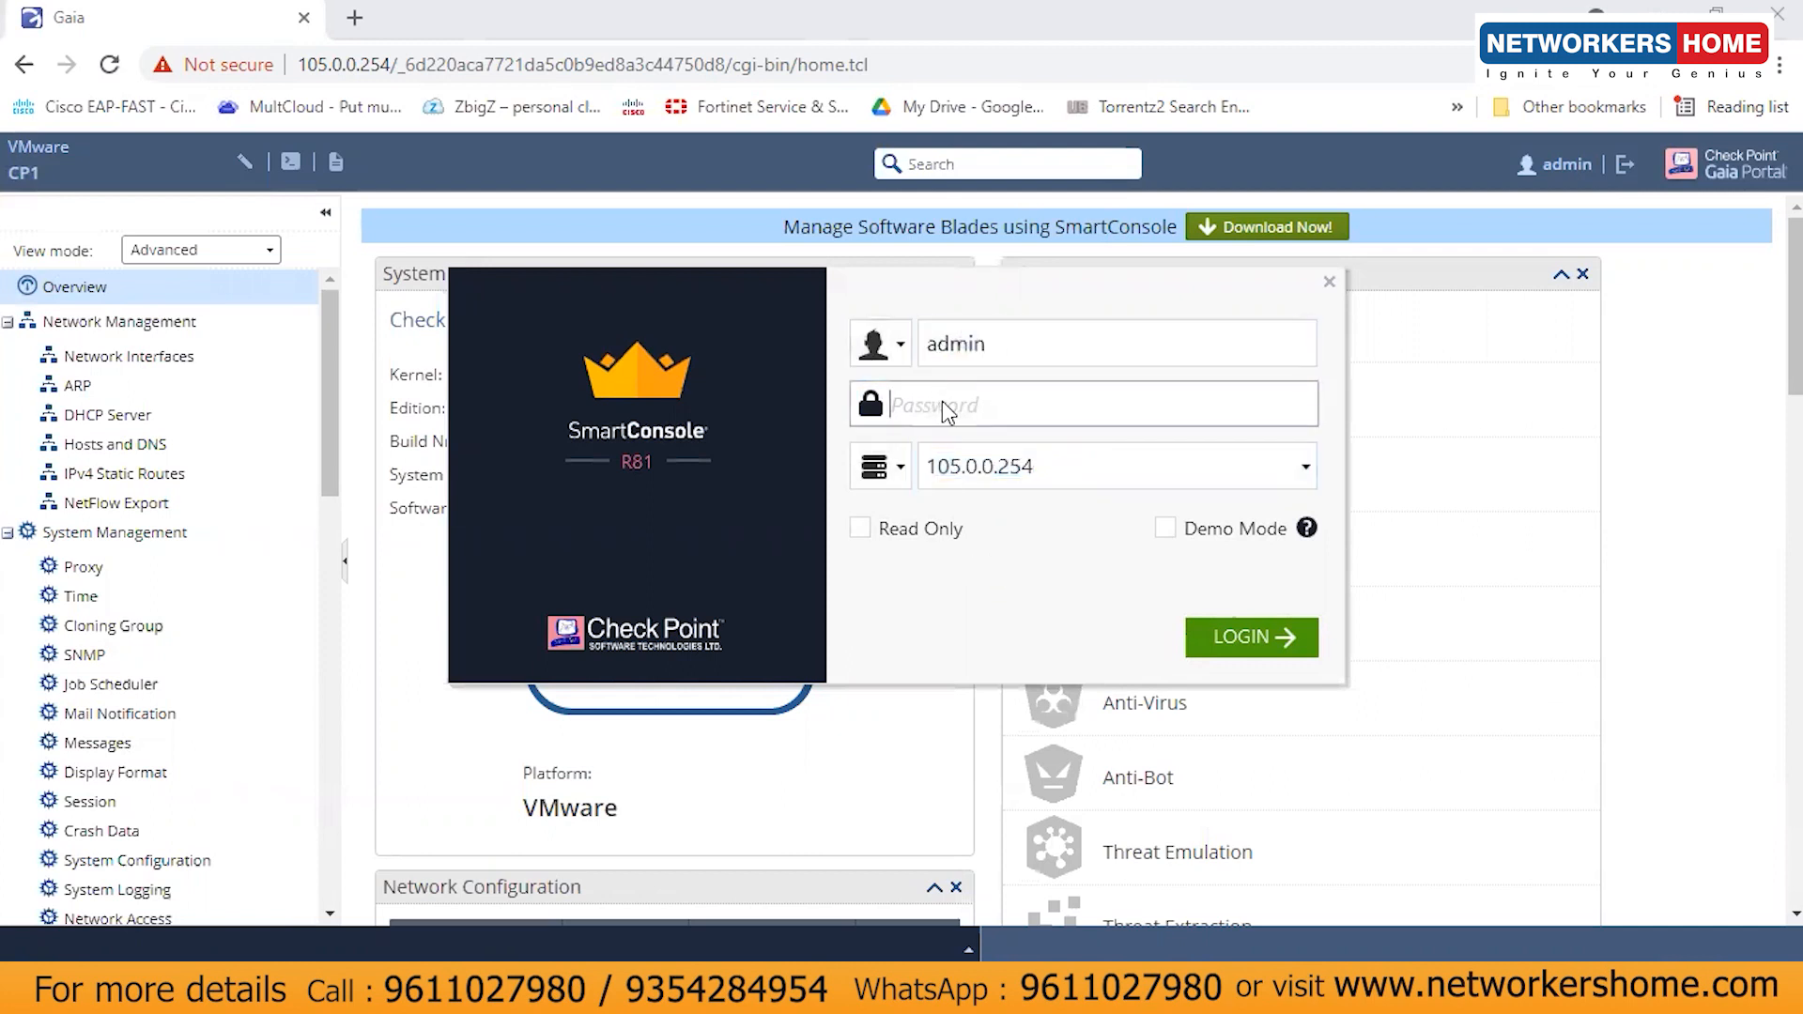
pyautogui.write('admin12345')
pyautogui.click(1269, 642)
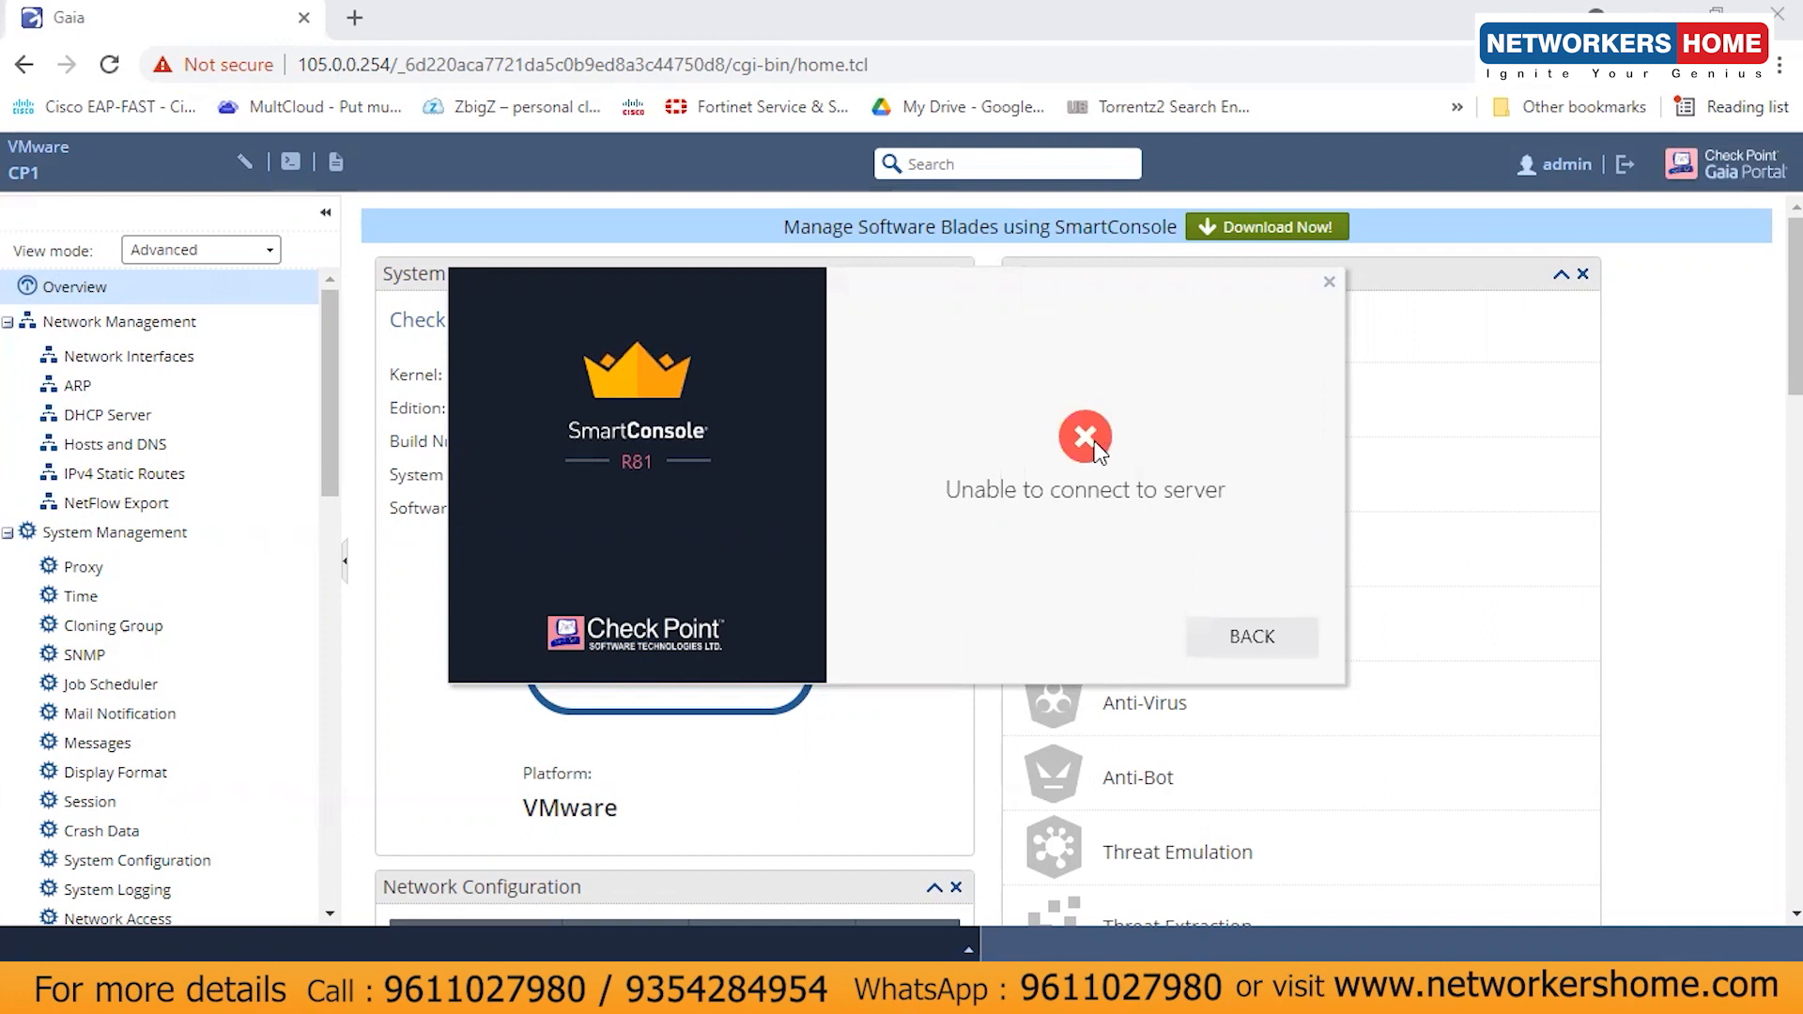
# - After the connection error, return to the form, re-enter the password and log in
pyautogui.click(1244, 640)
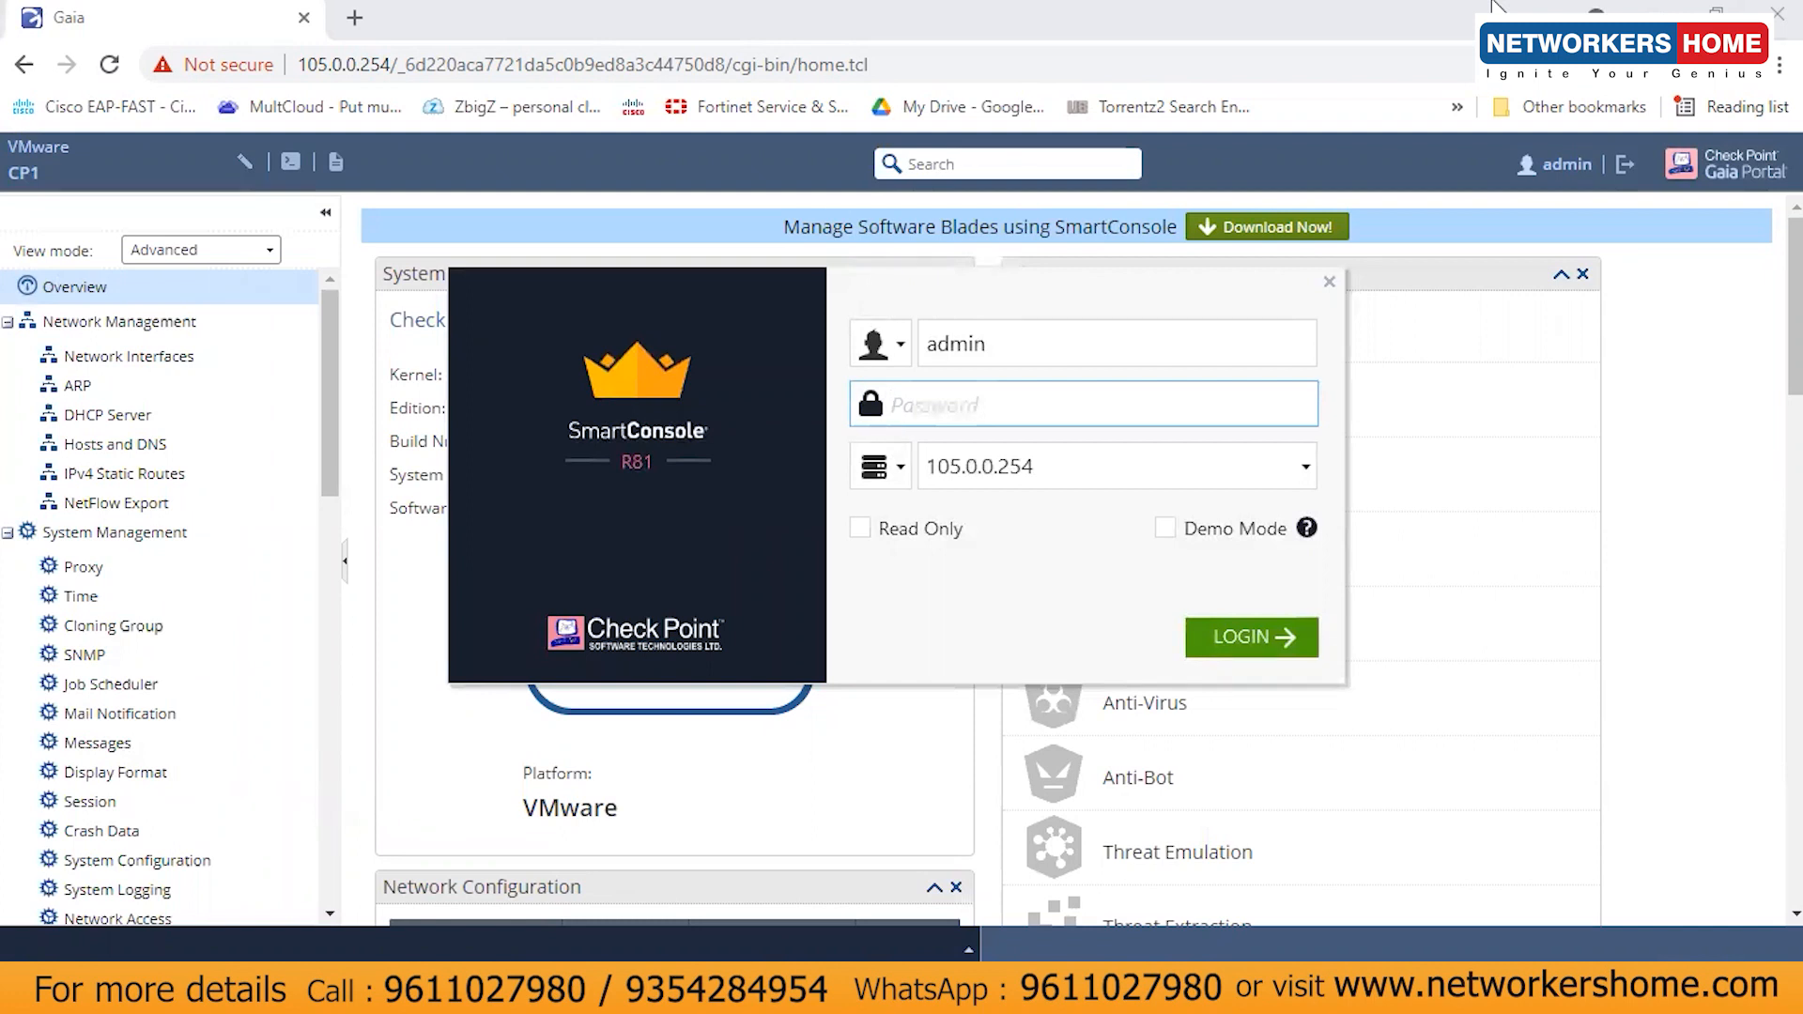
pyautogui.click(1493, 3)
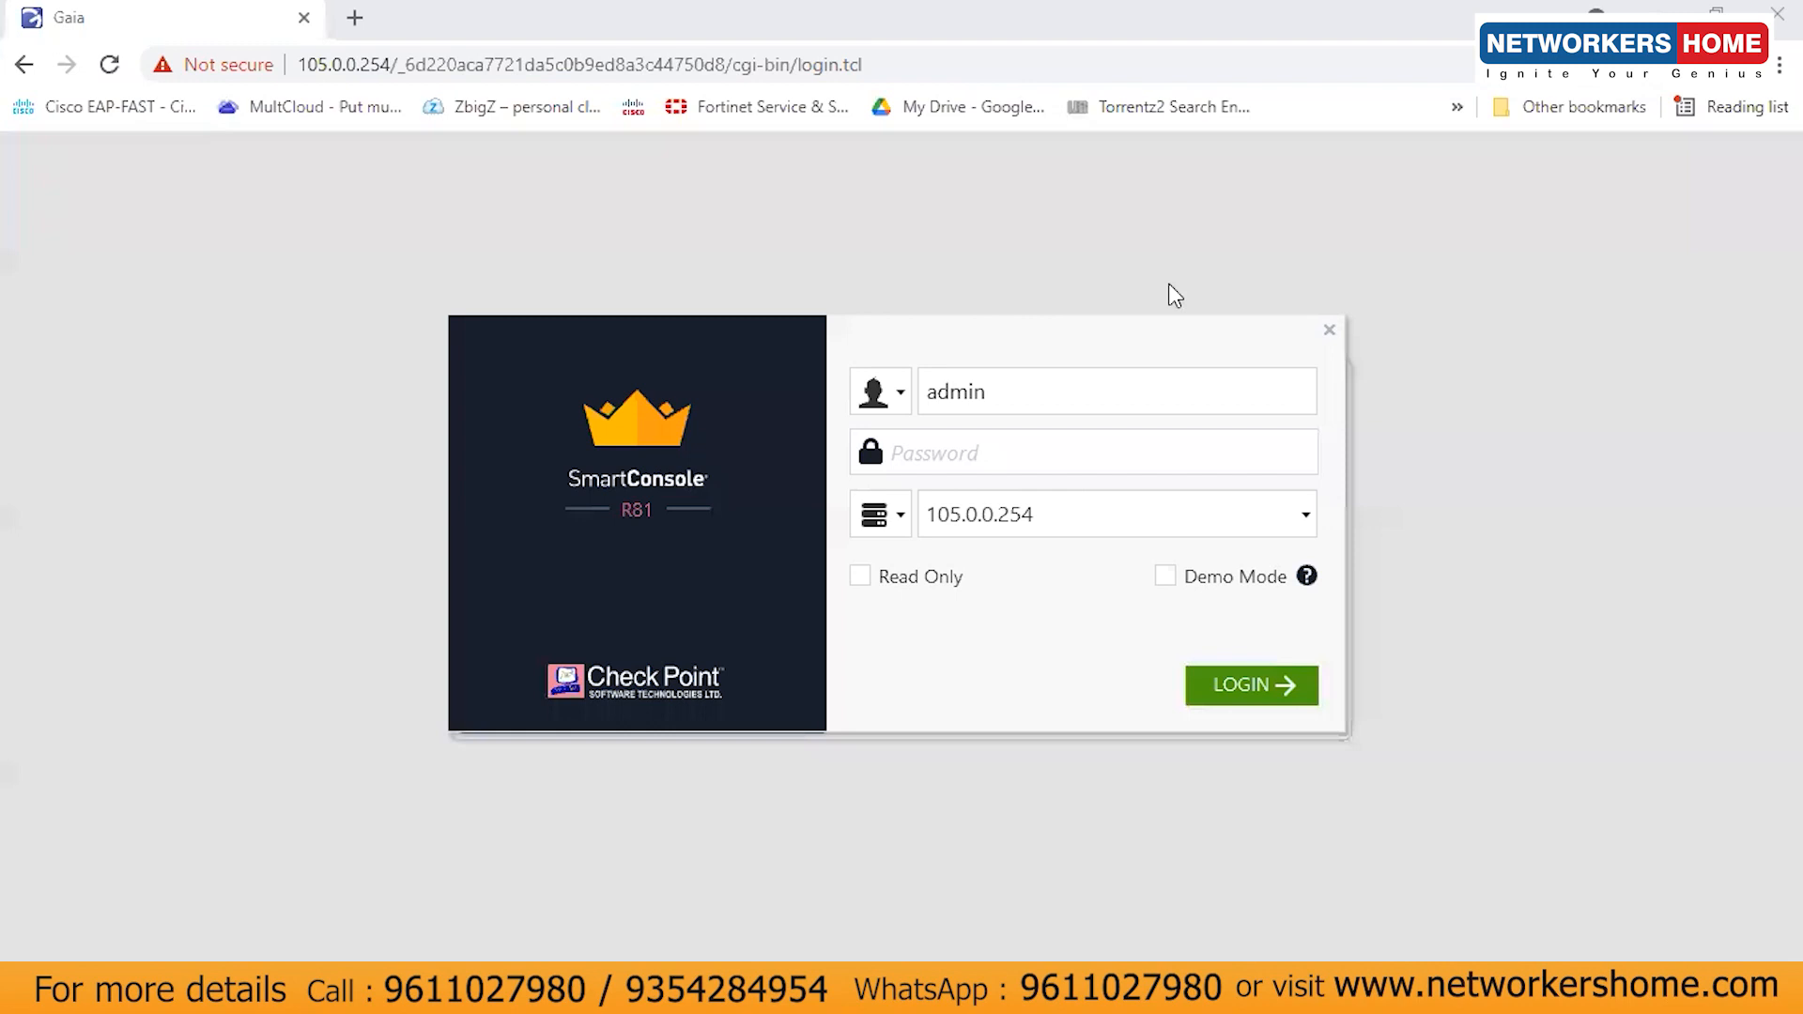
pyautogui.click(977, 447)
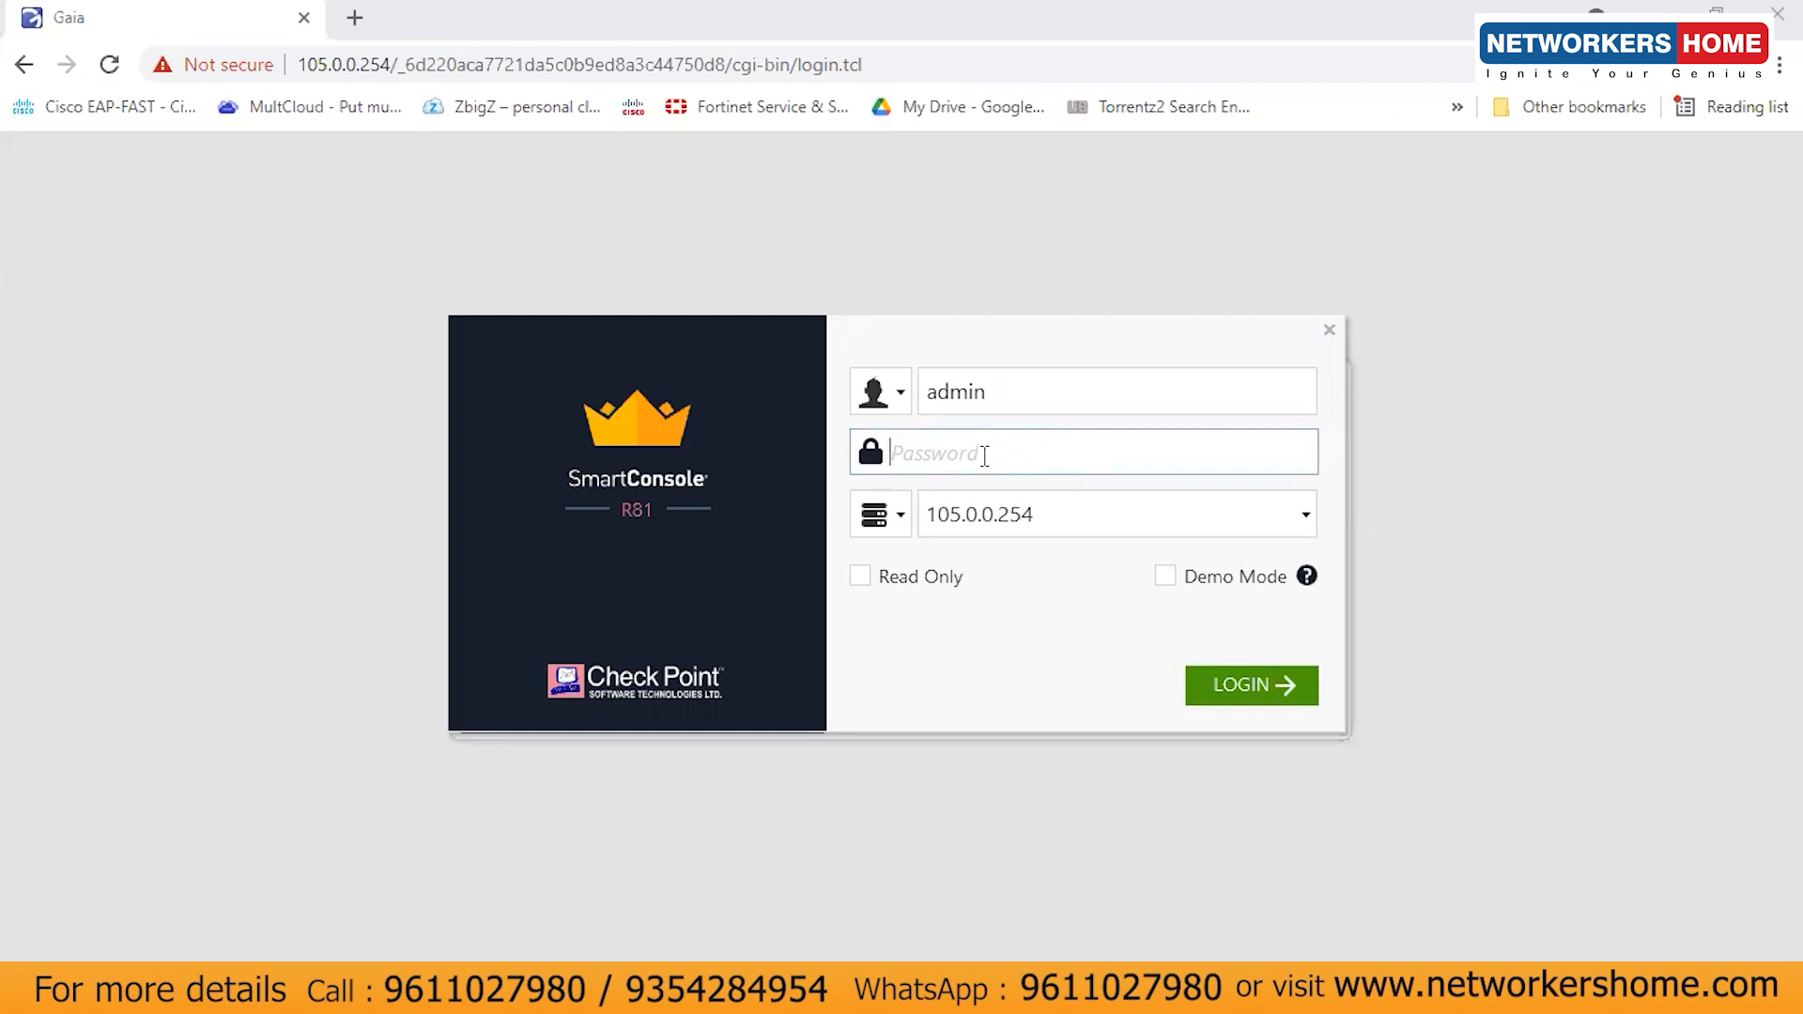
pyautogui.write('admin12345')
pyautogui.click(1225, 686)
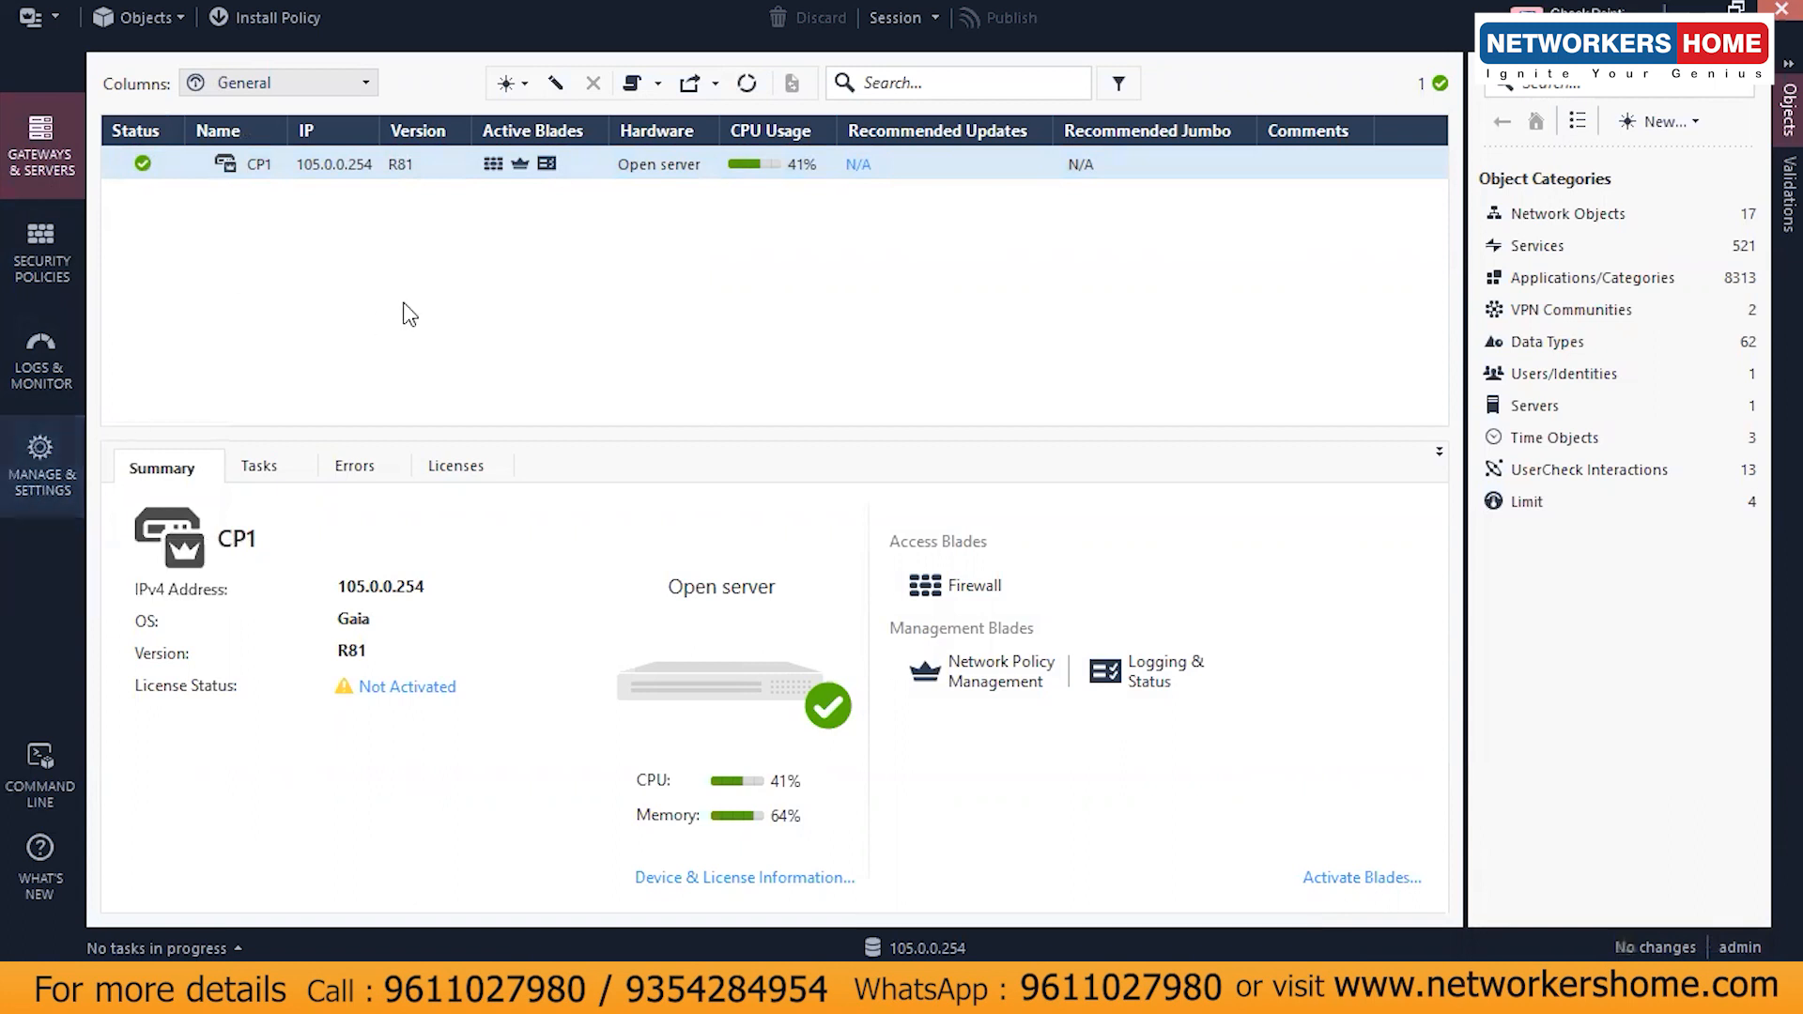
pyautogui.click(355, 171)
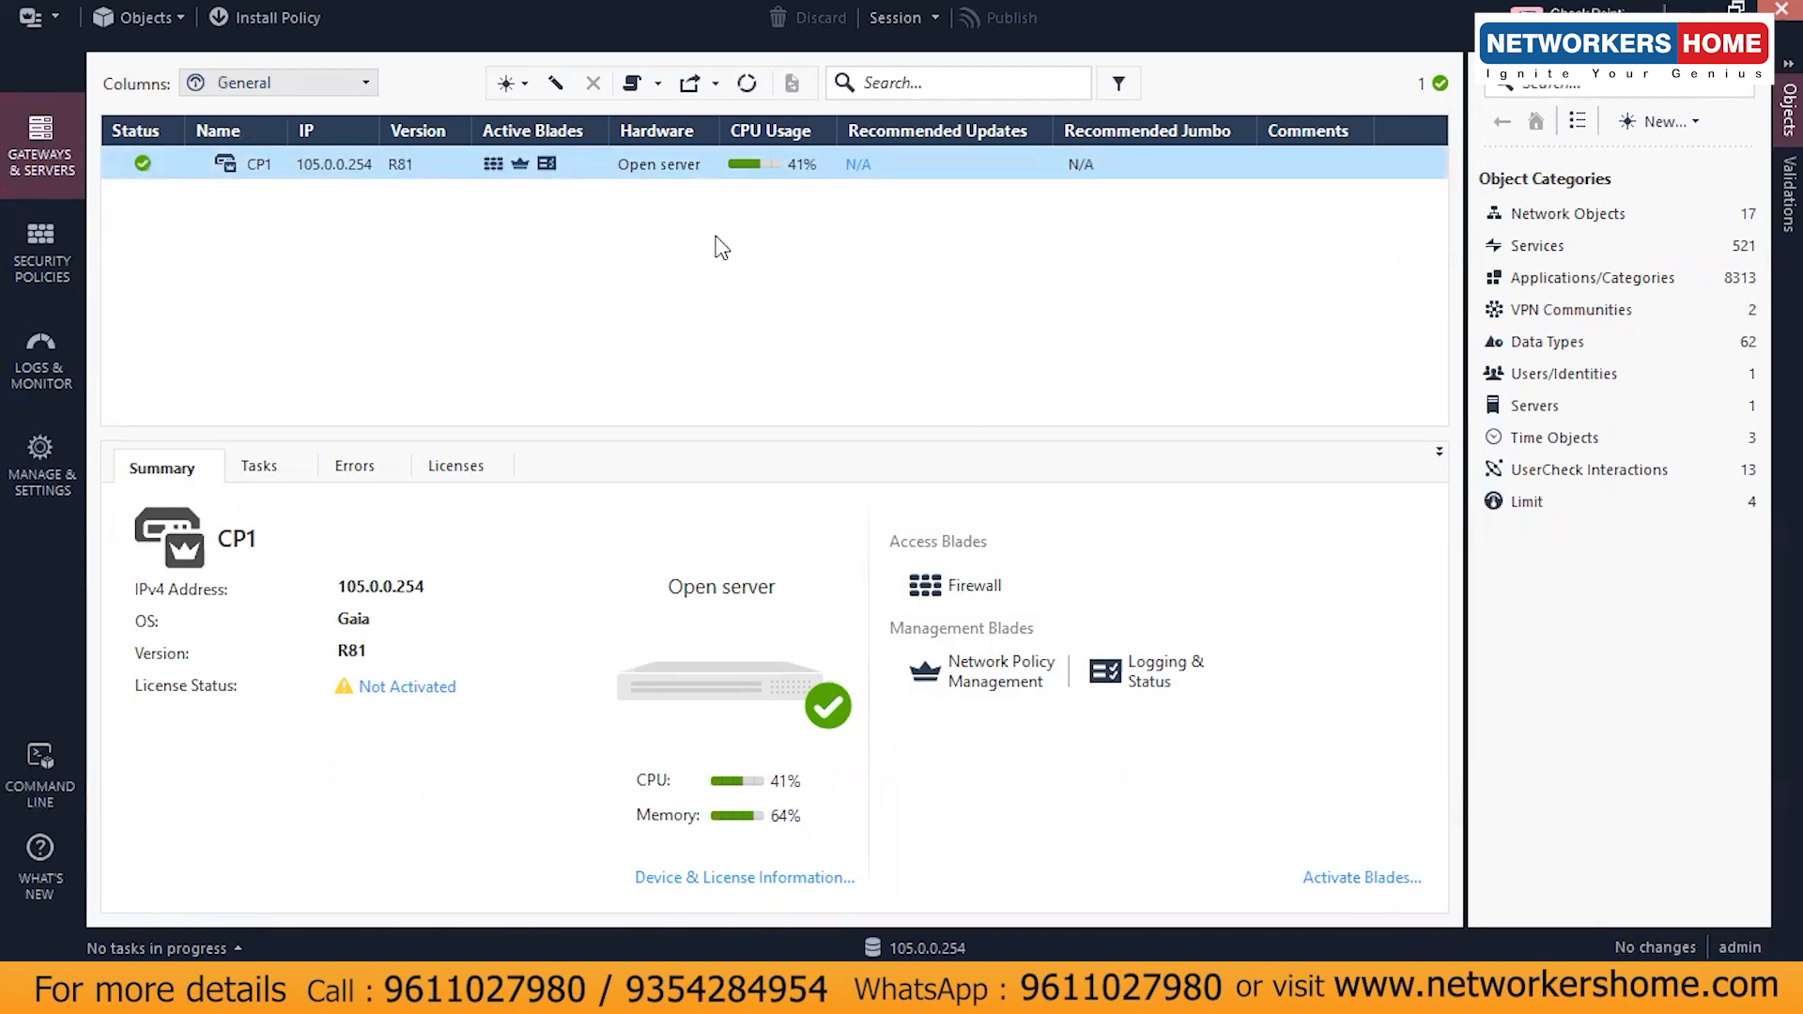
pyautogui.hotkey('alt', 'Tab')
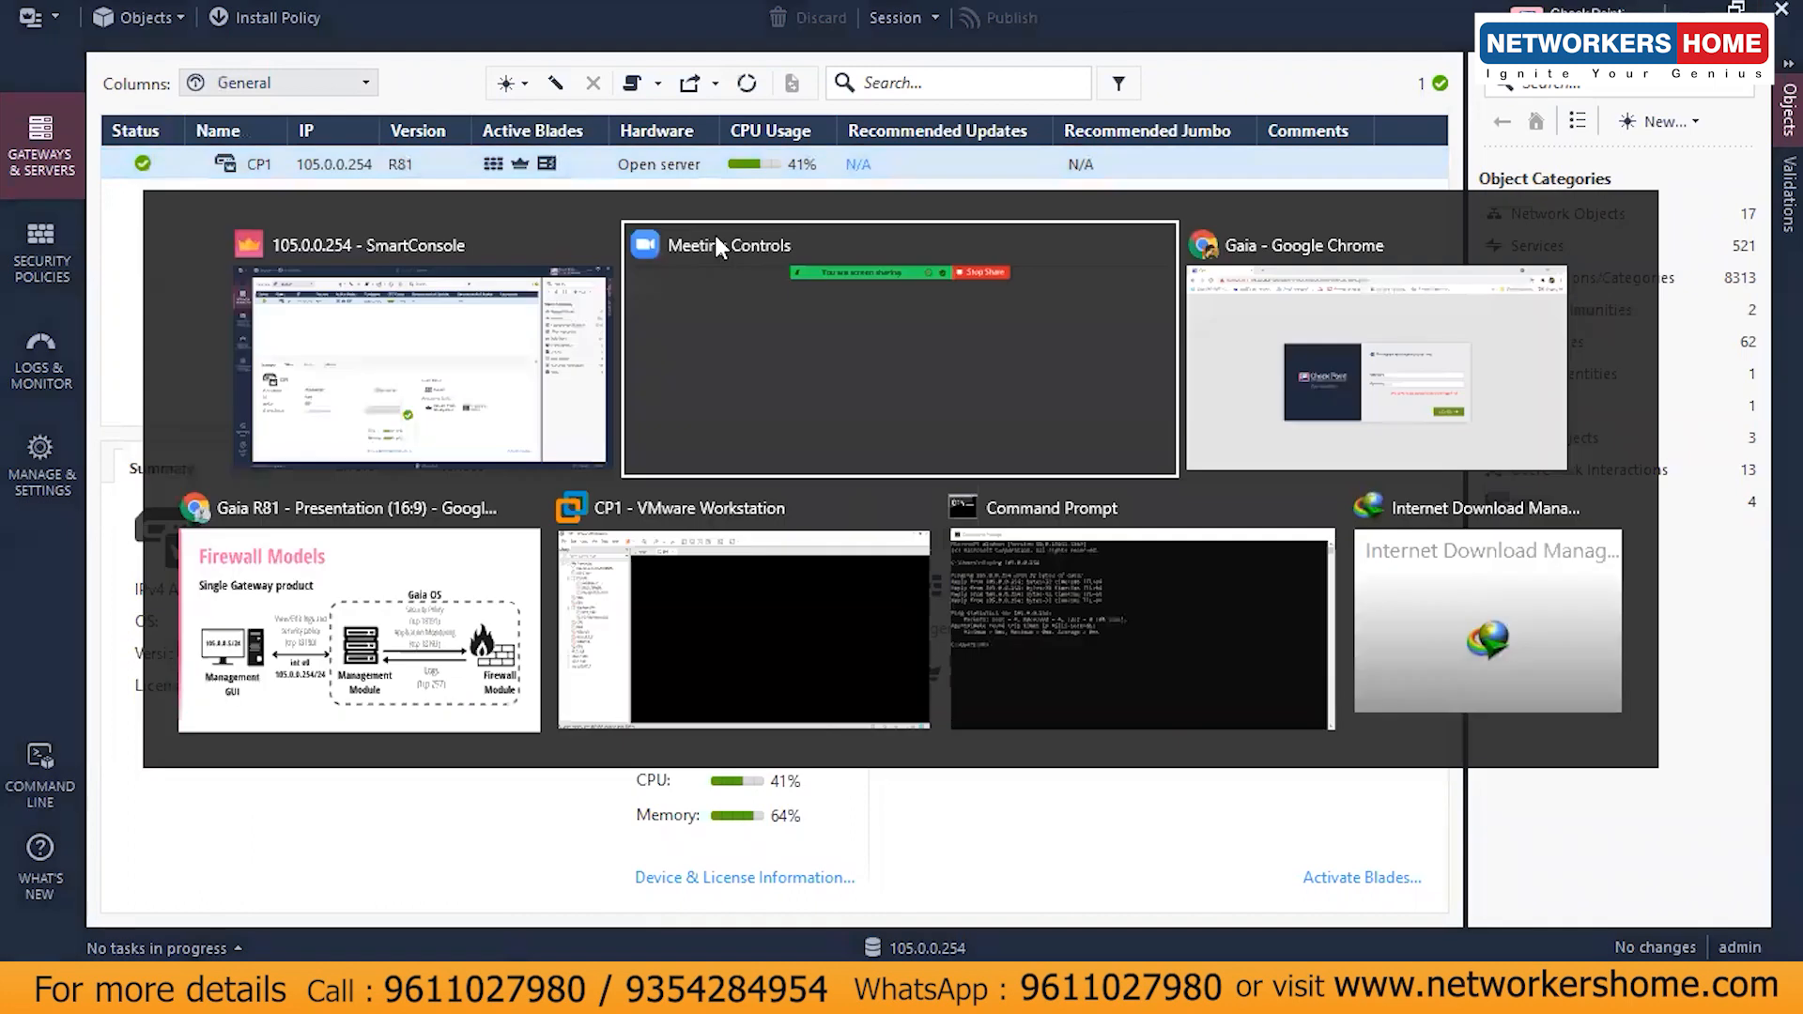
pyautogui.click(440, 581)
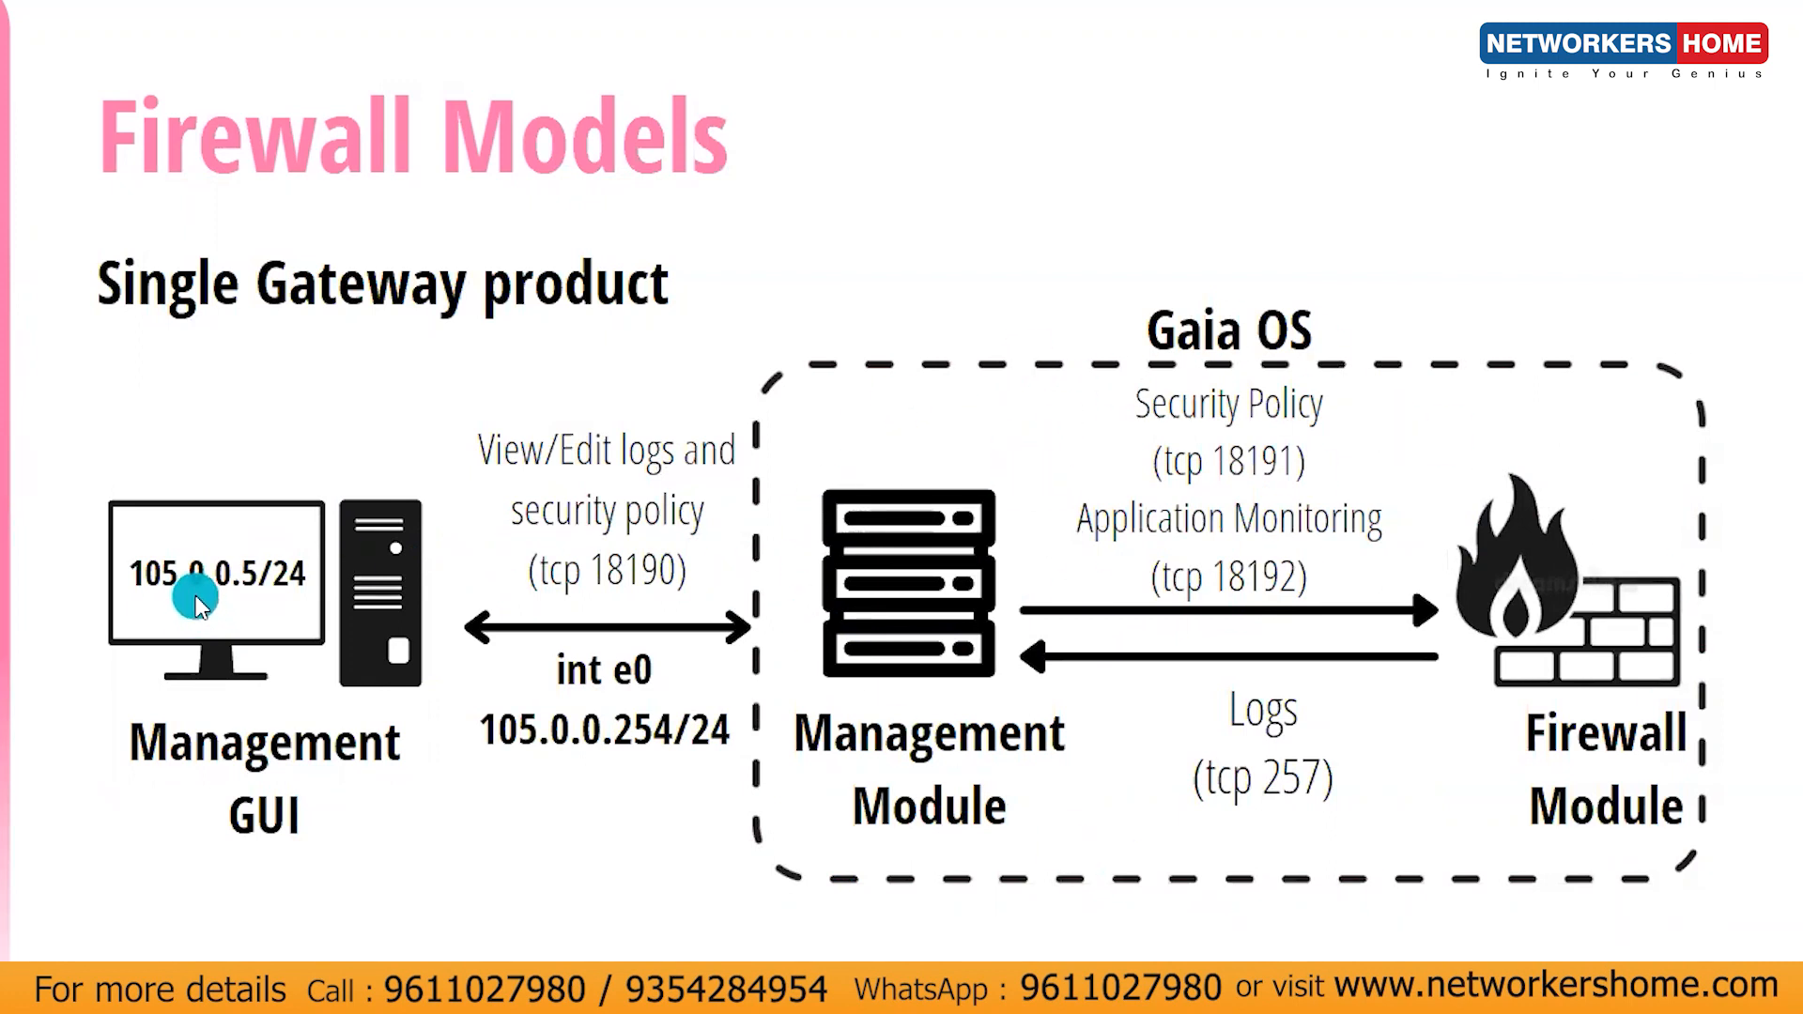
pyautogui.hotkey('alt', 'Tab')
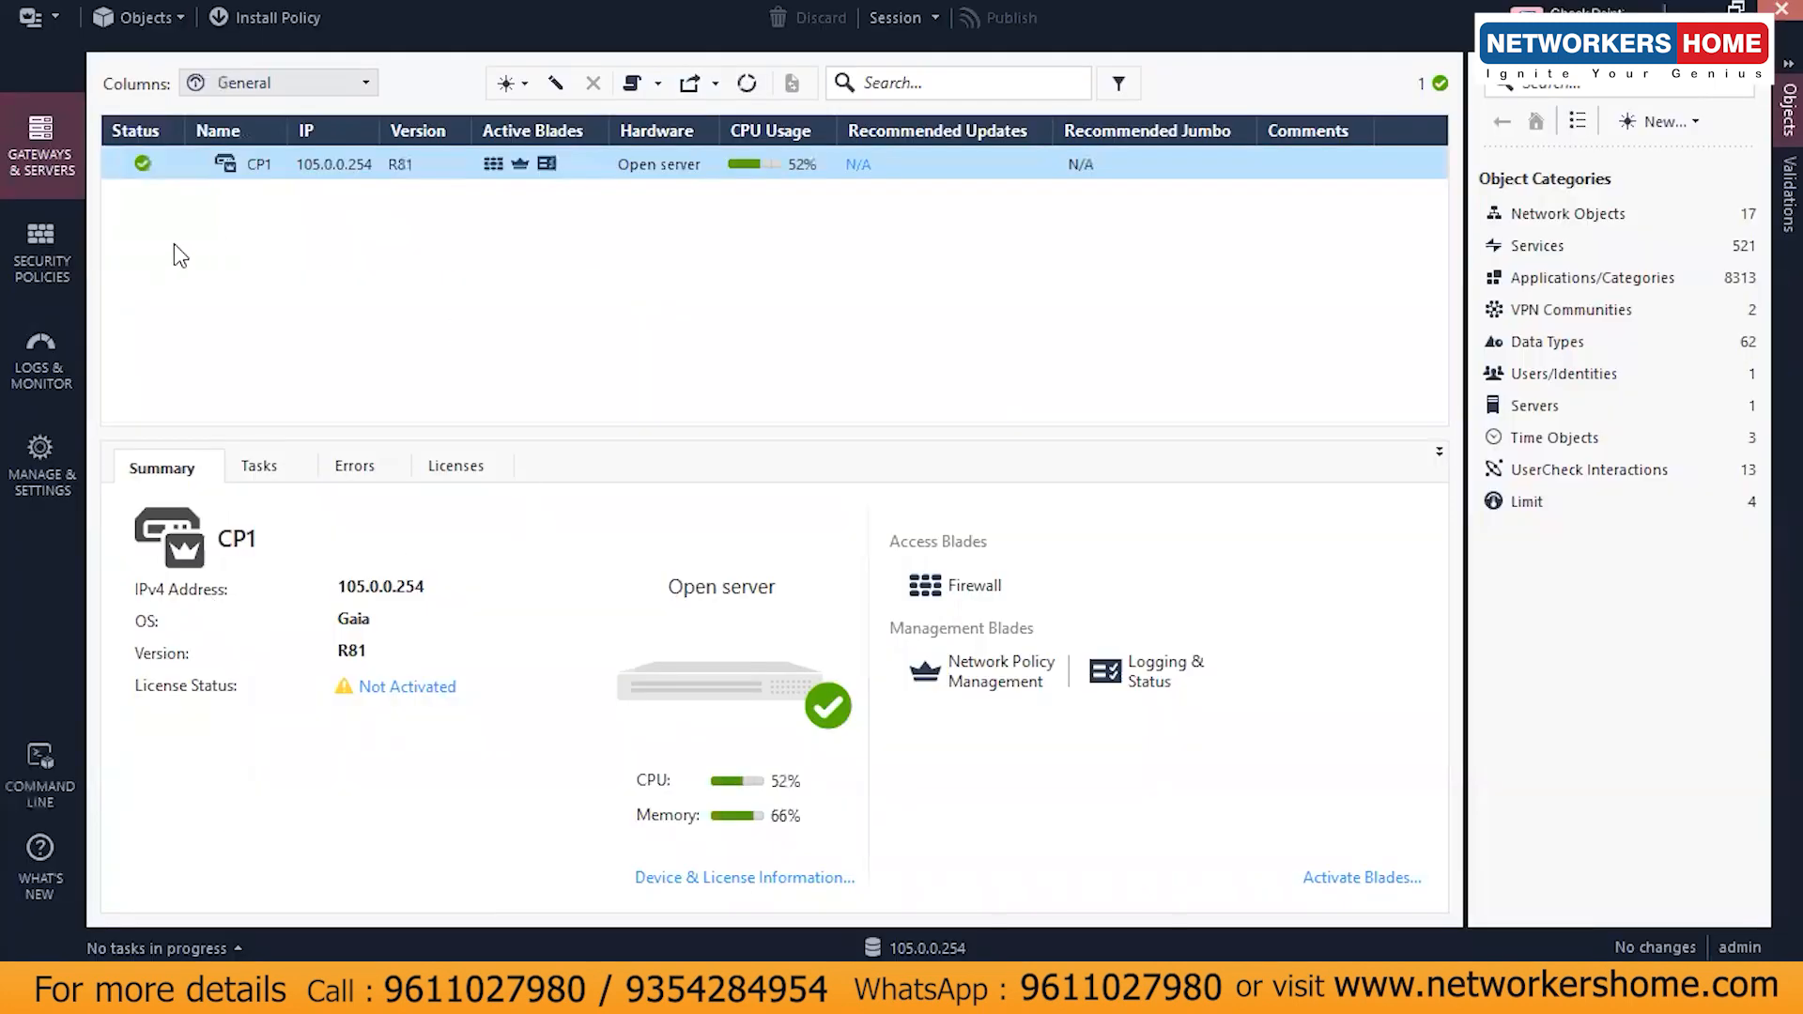
pyautogui.rightClick(246, 160)
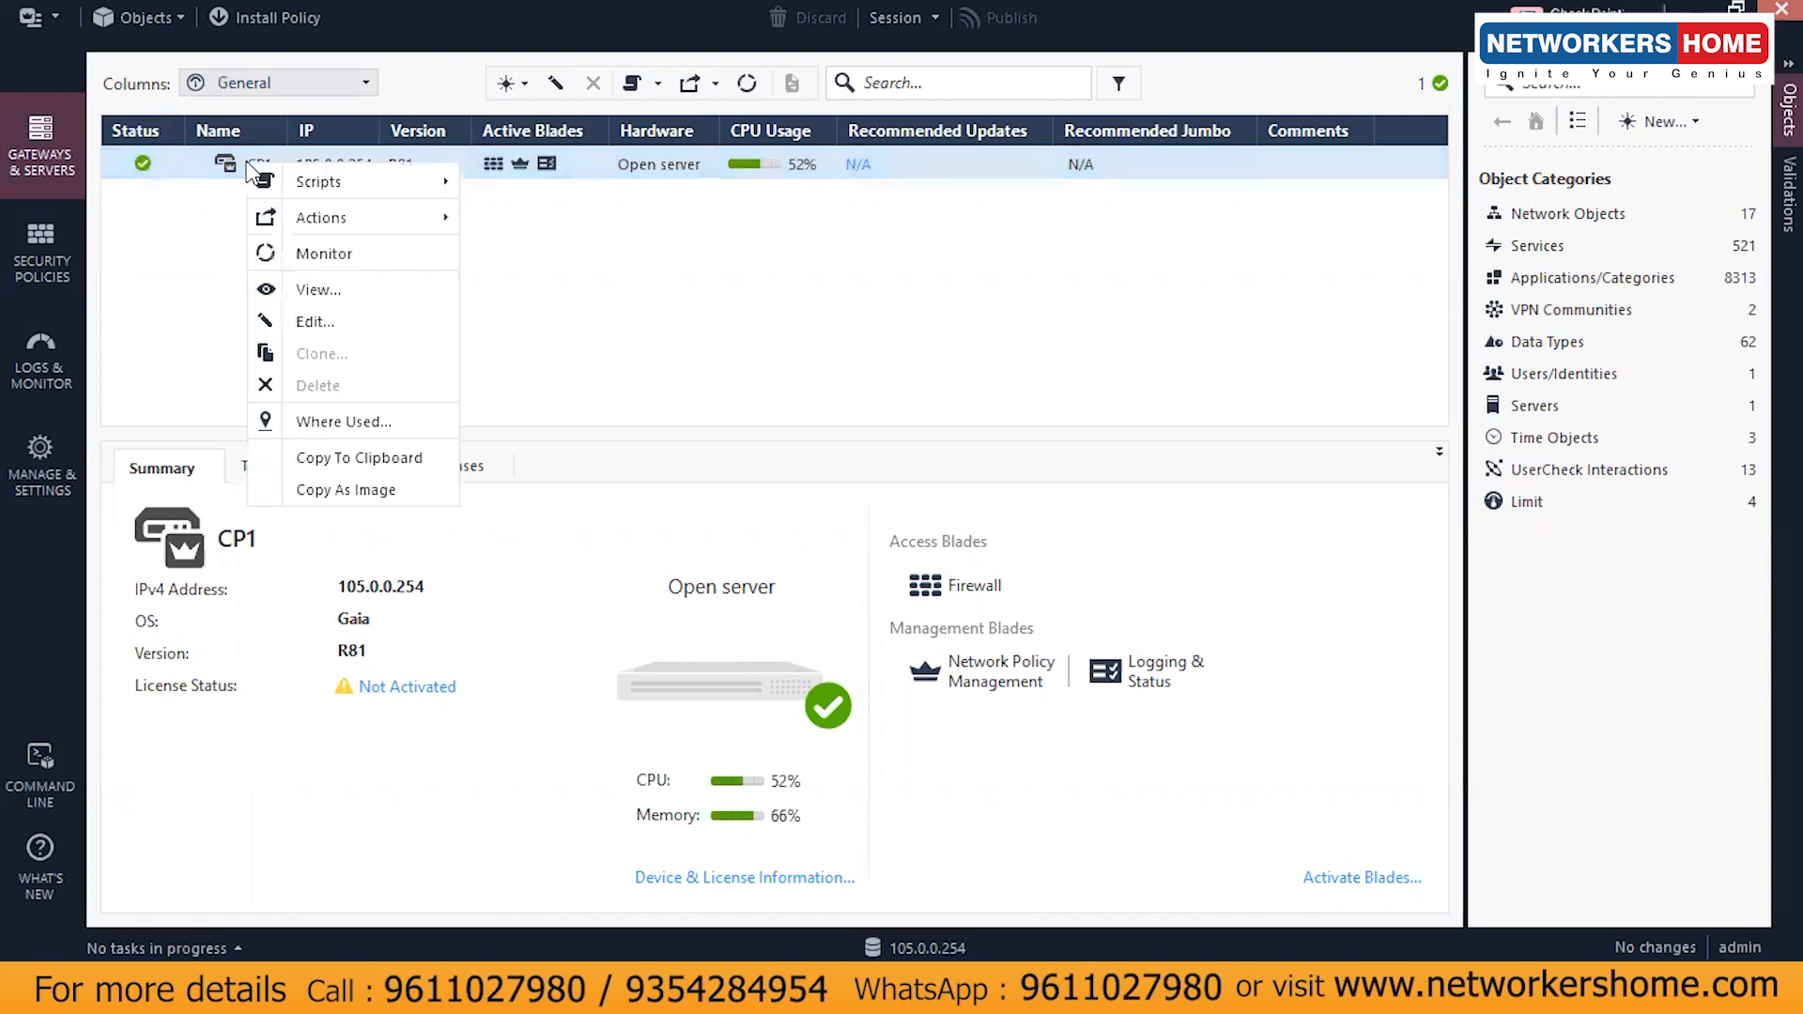
pyautogui.click(330, 311)
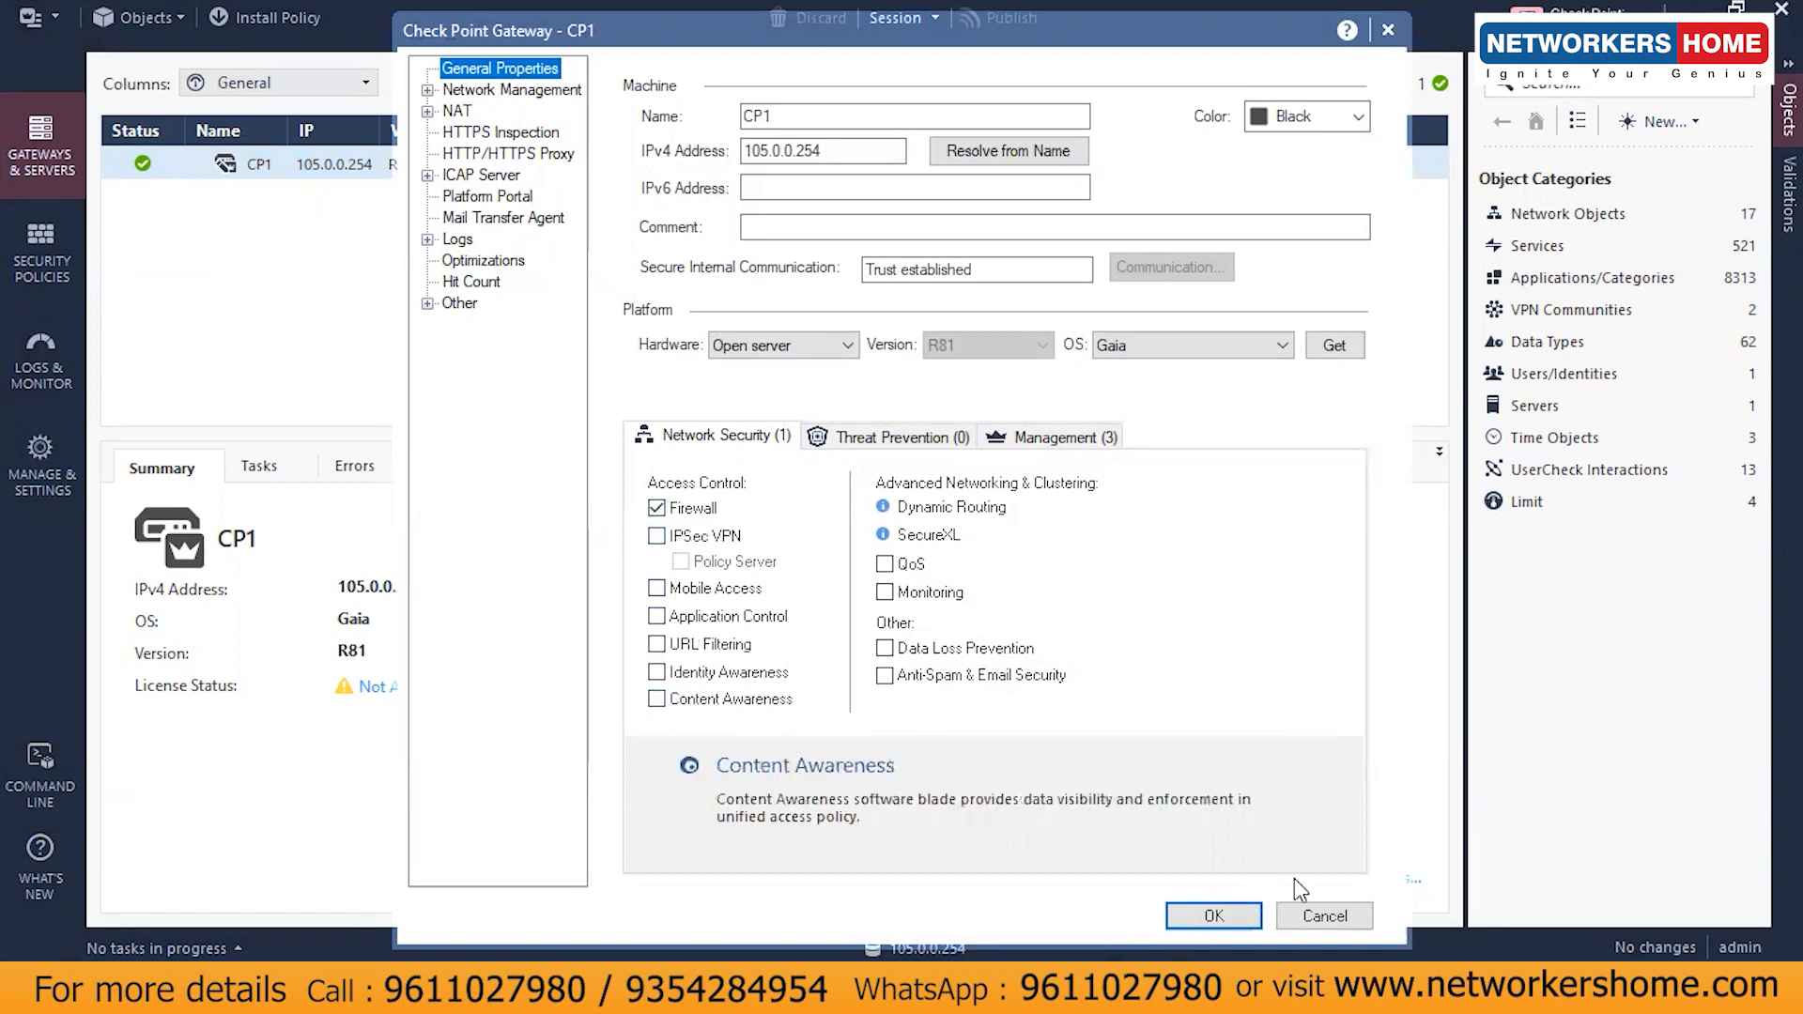
pyautogui.click(1343, 921)
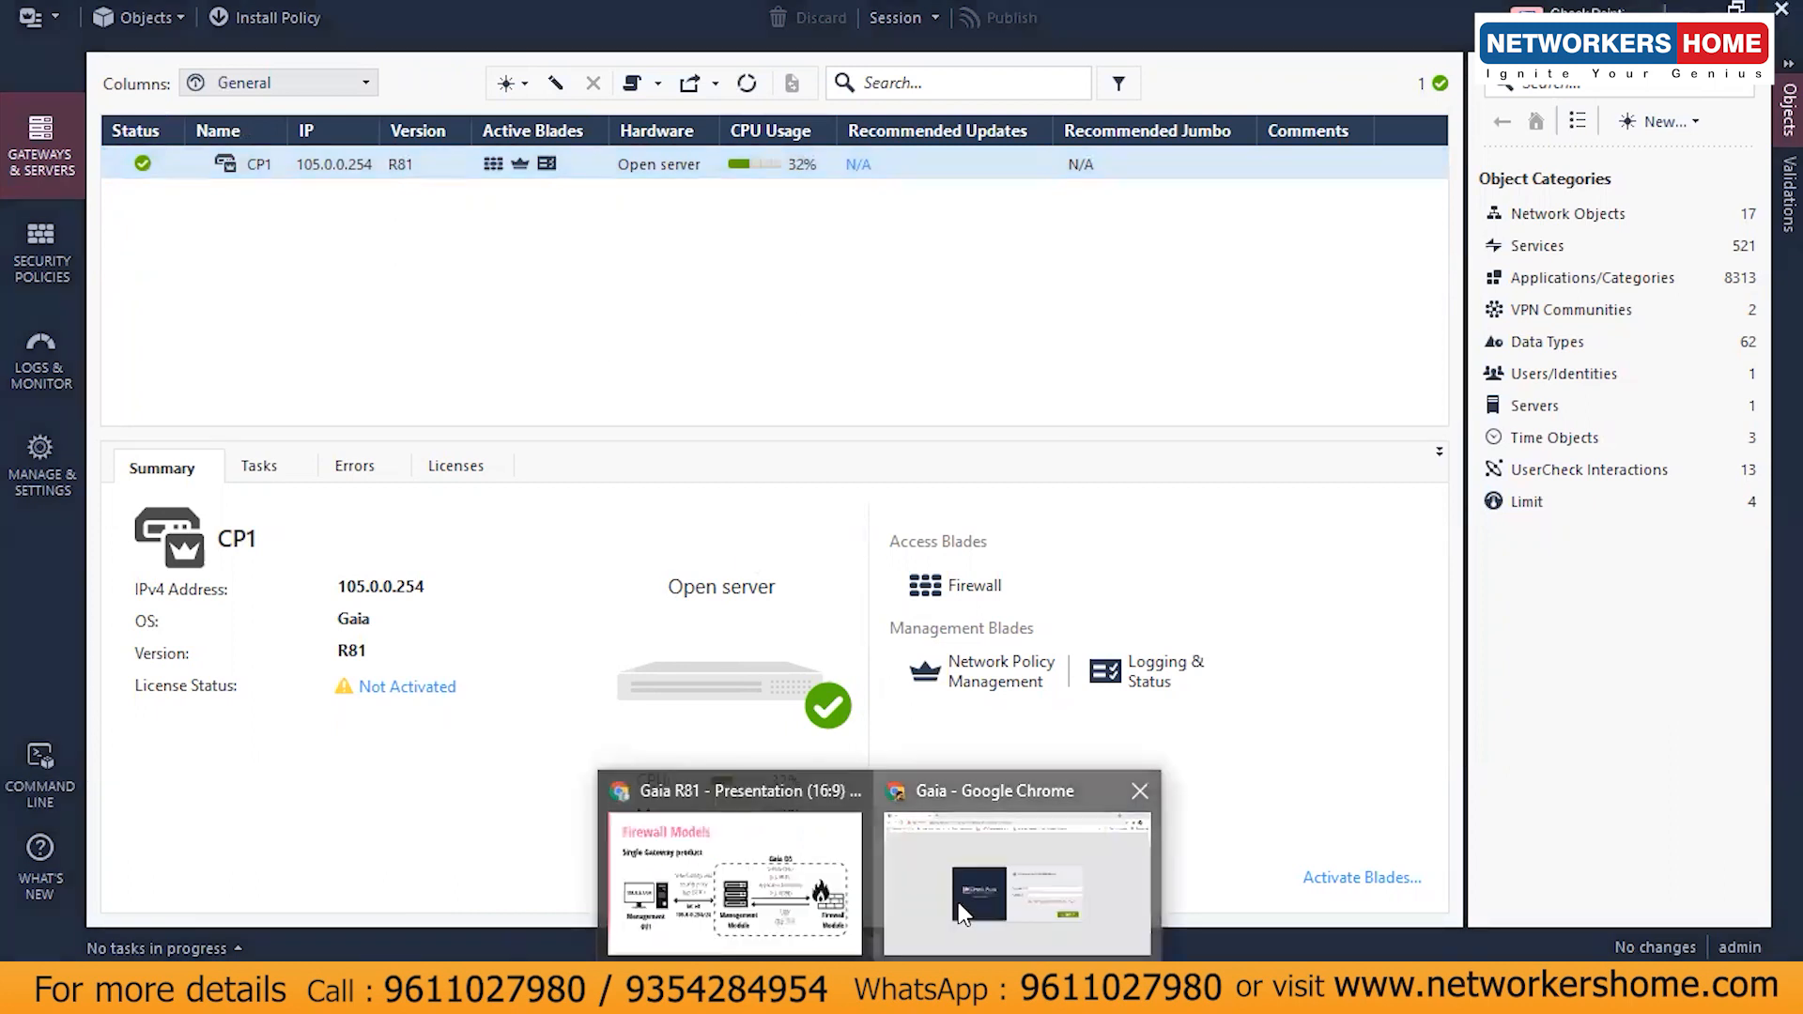
# - Bring the Firewall Models presentation to front and advance past Distributed Gateway Deployment to the closing slide
pyautogui.click(959, 906)
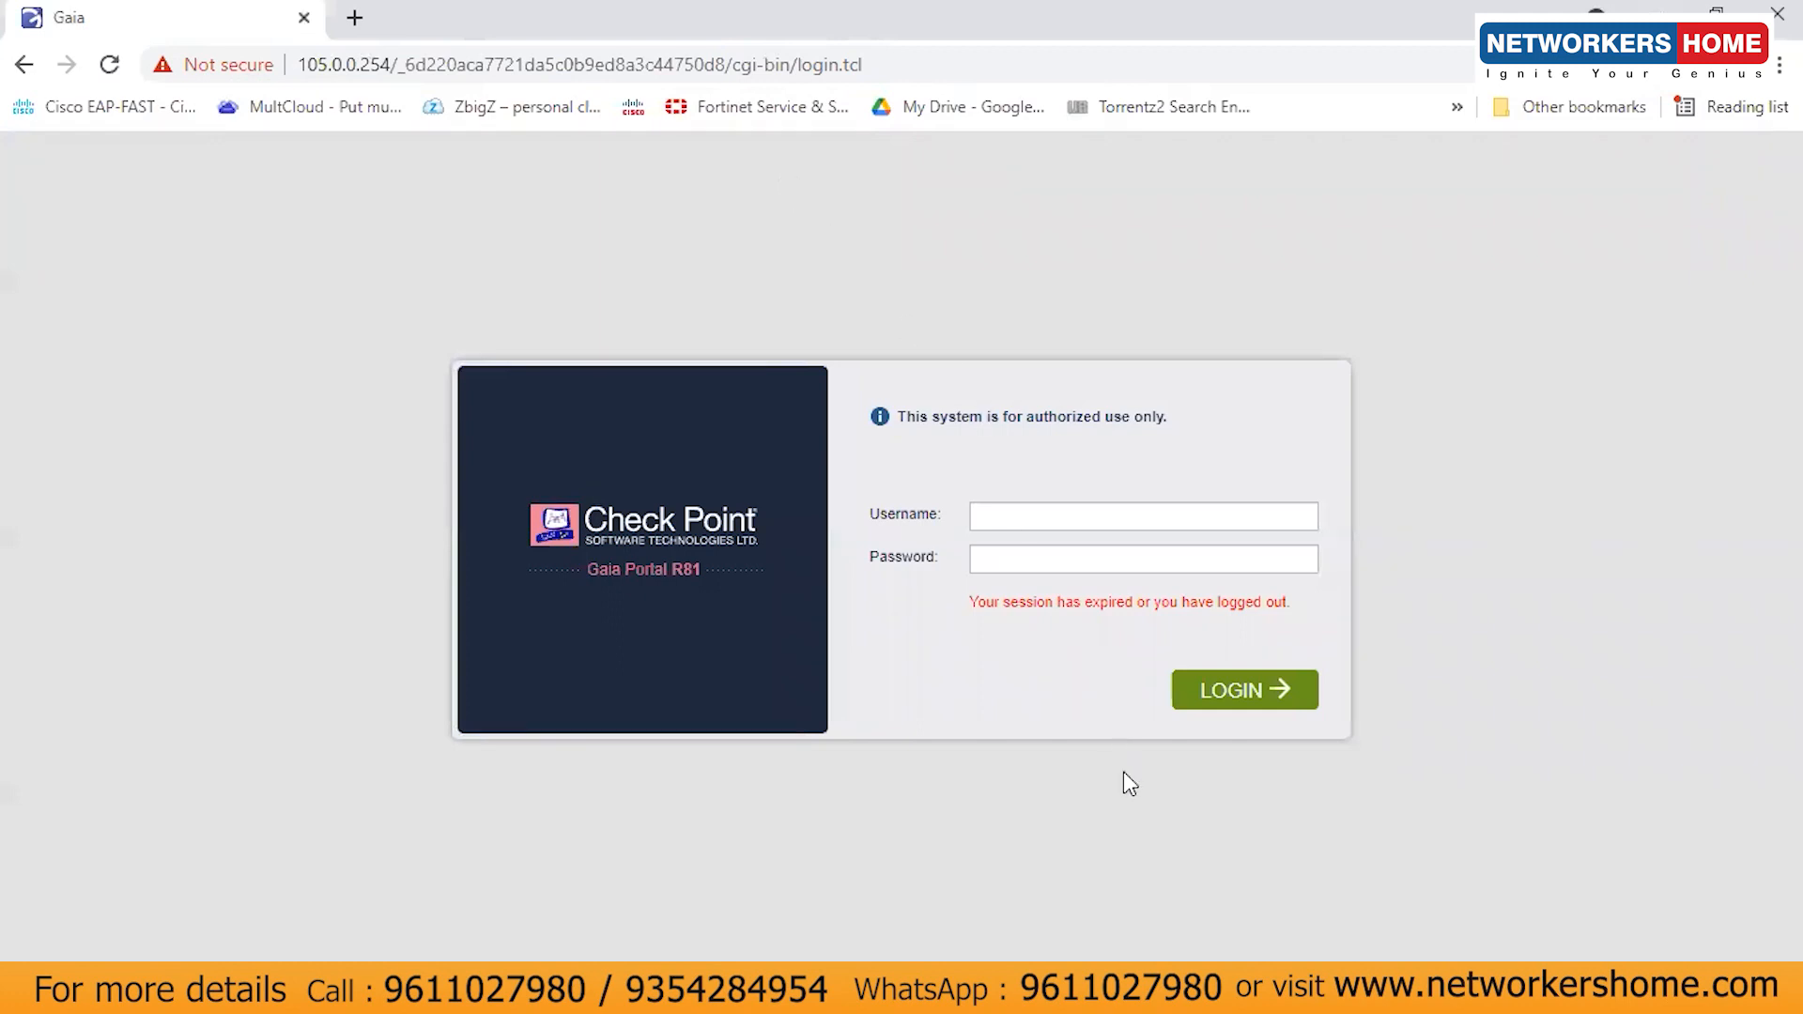
pyautogui.moveTo(883, 995)
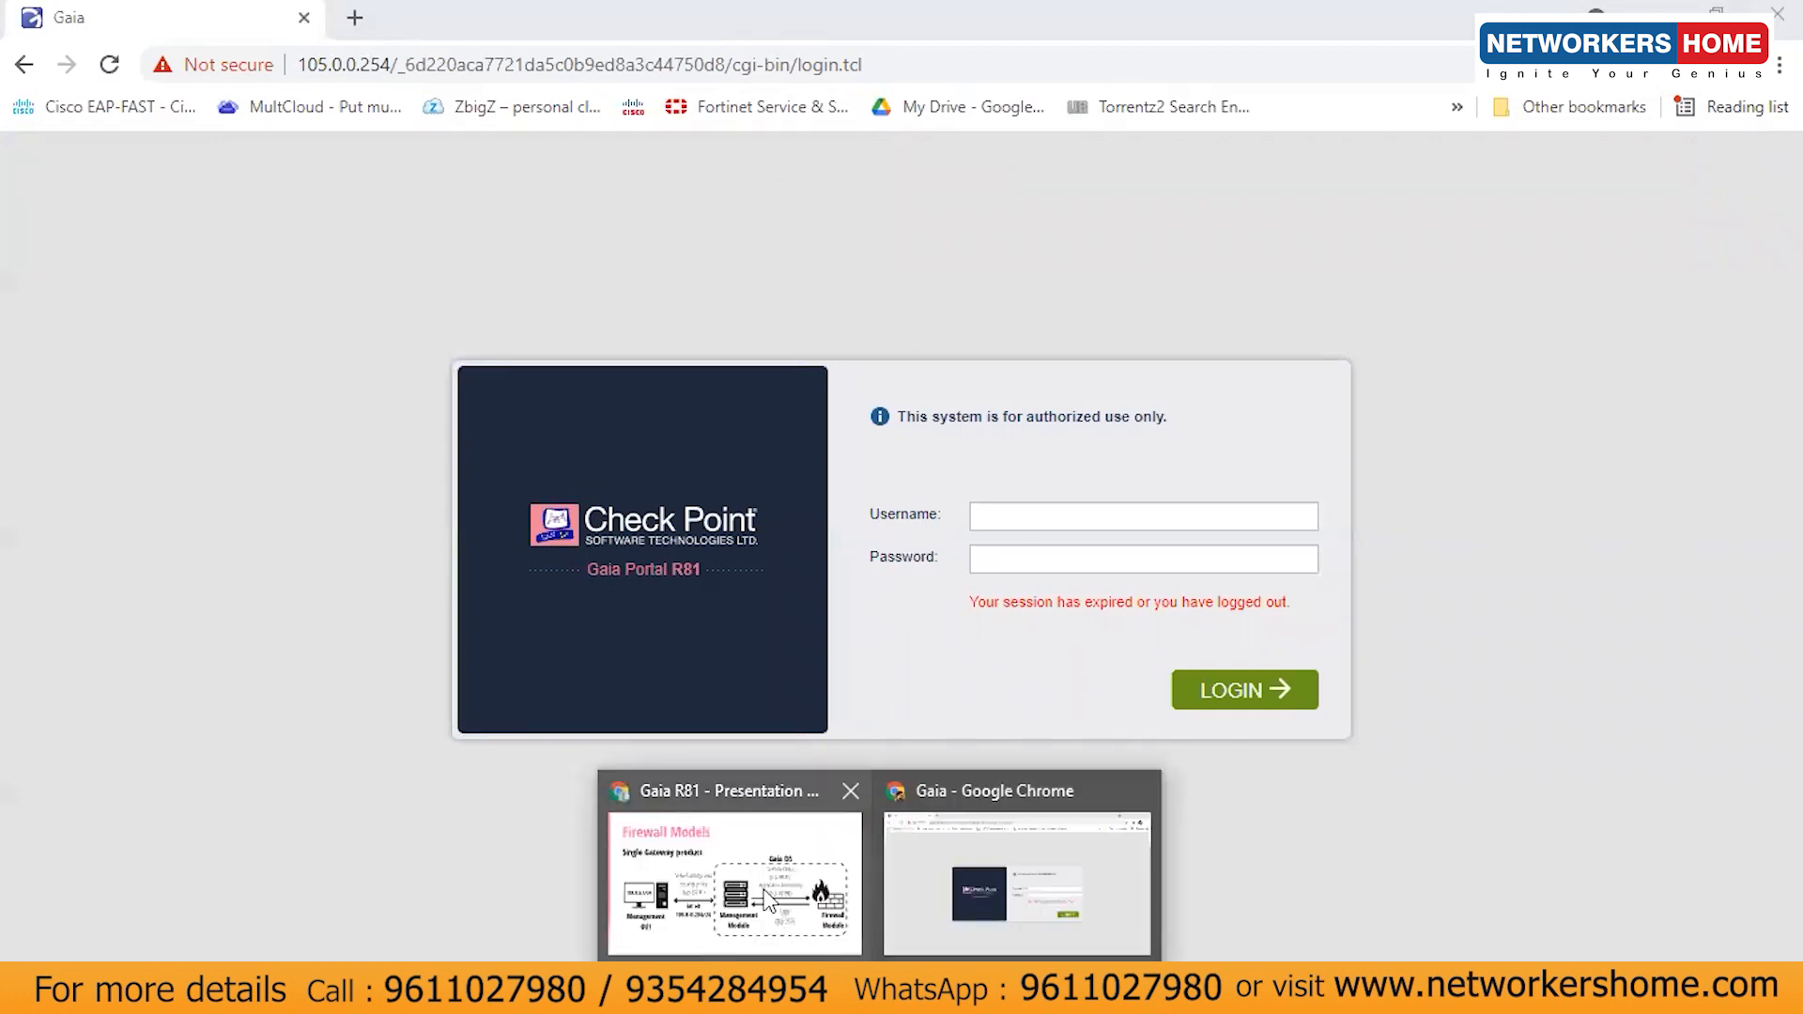
pyautogui.click(764, 891)
pyautogui.click(1743, 669)
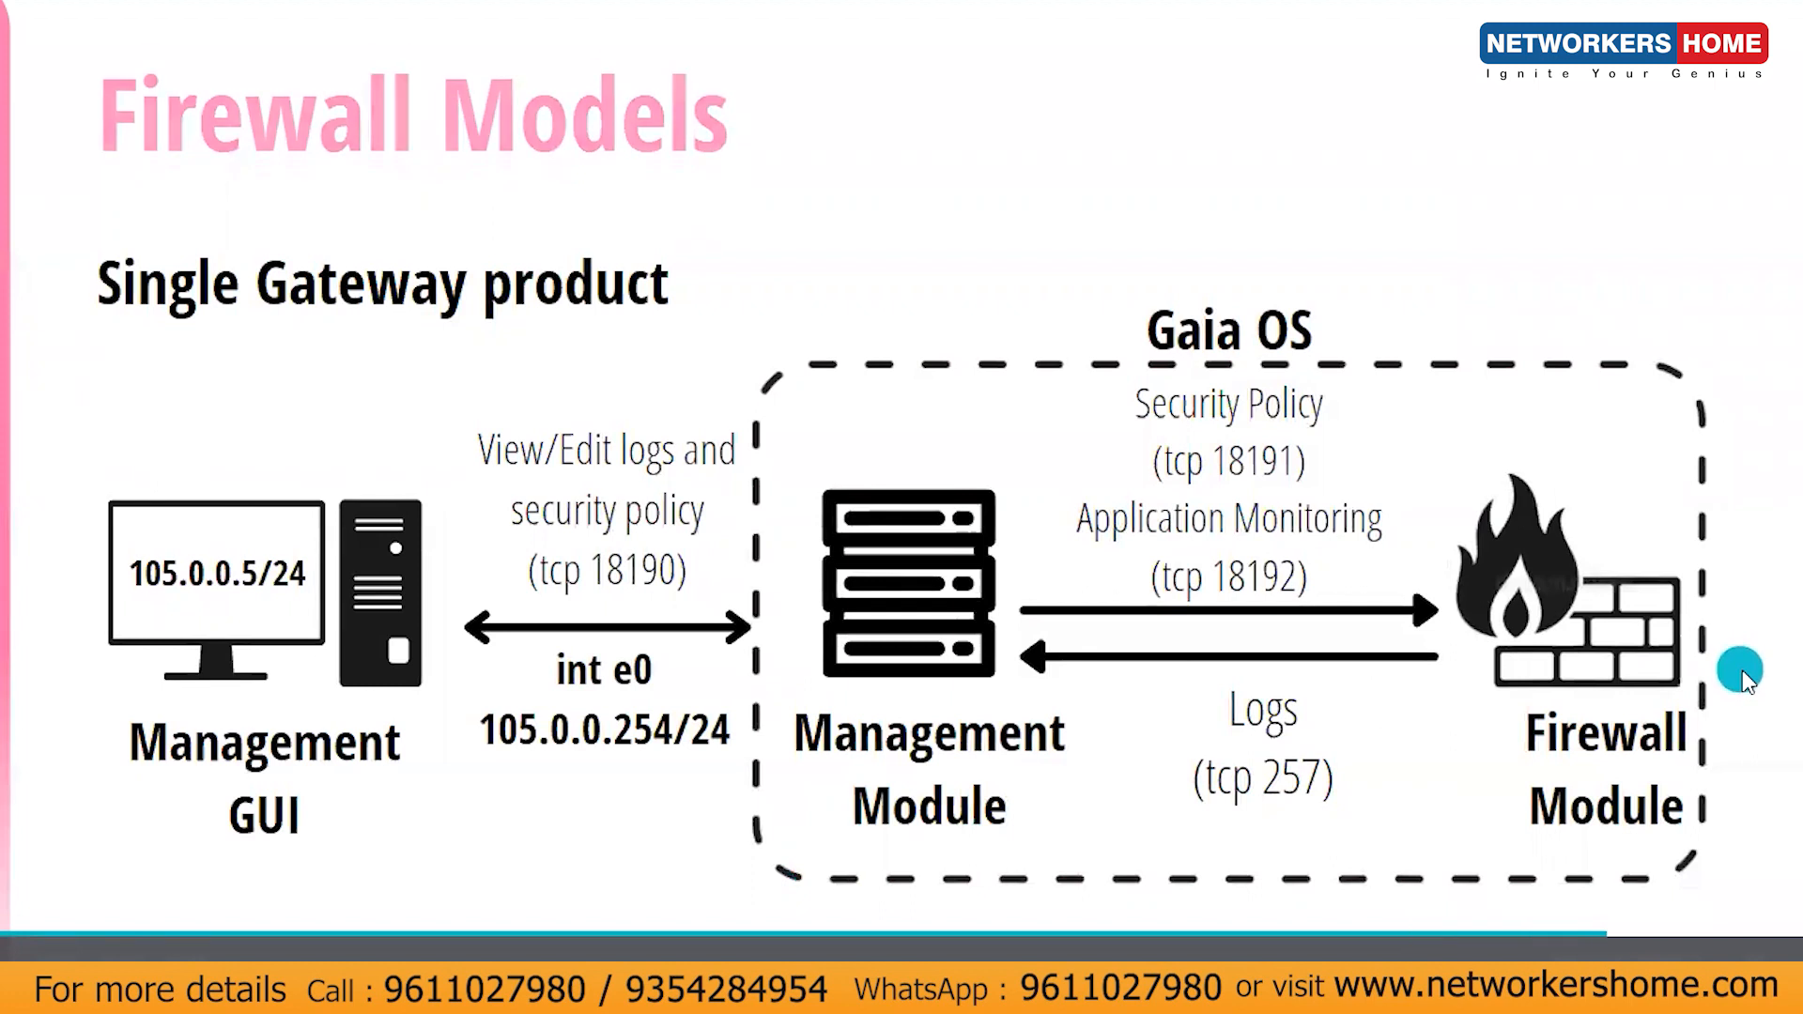
pyautogui.click(1743, 669)
pyautogui.click(1737, 663)
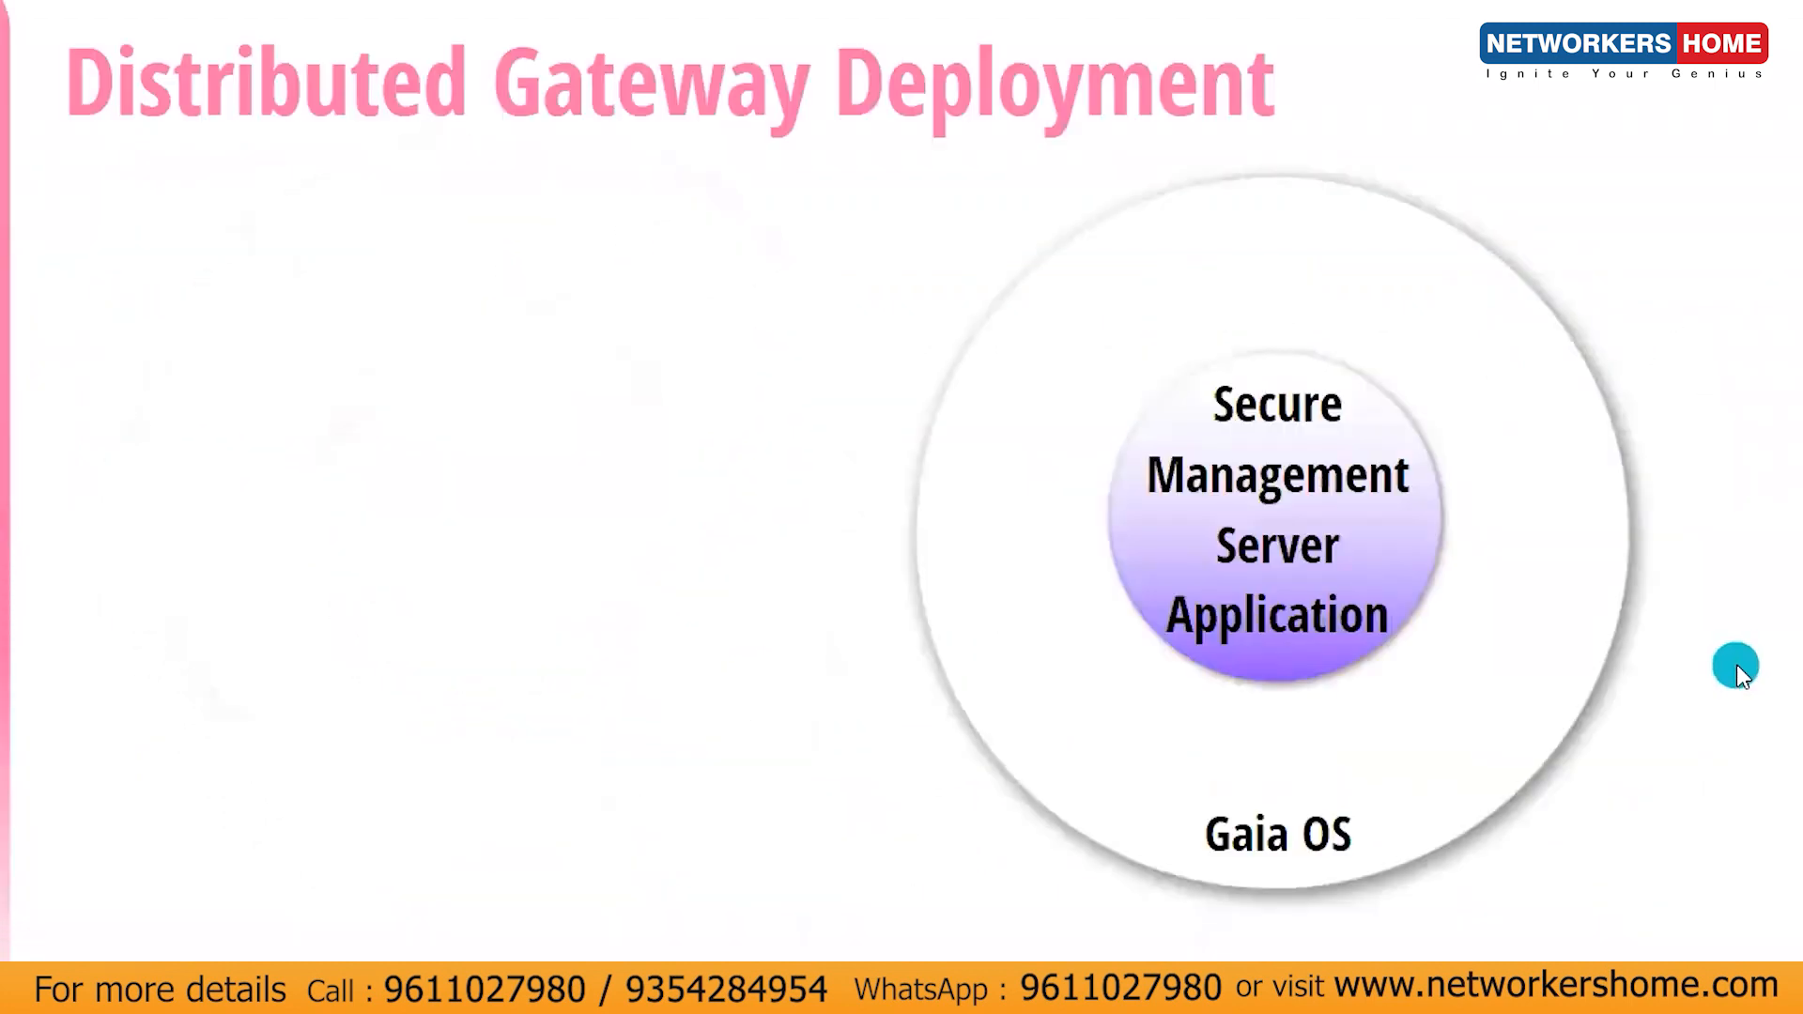